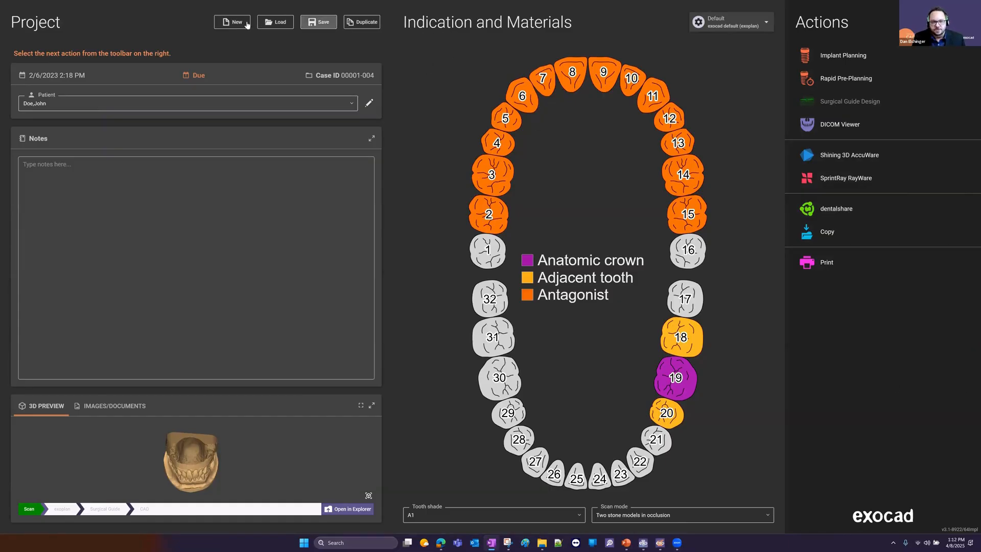
# Step: Review the indication, material and implant parameters defined for tooth 19
pyautogui.click(669, 377)
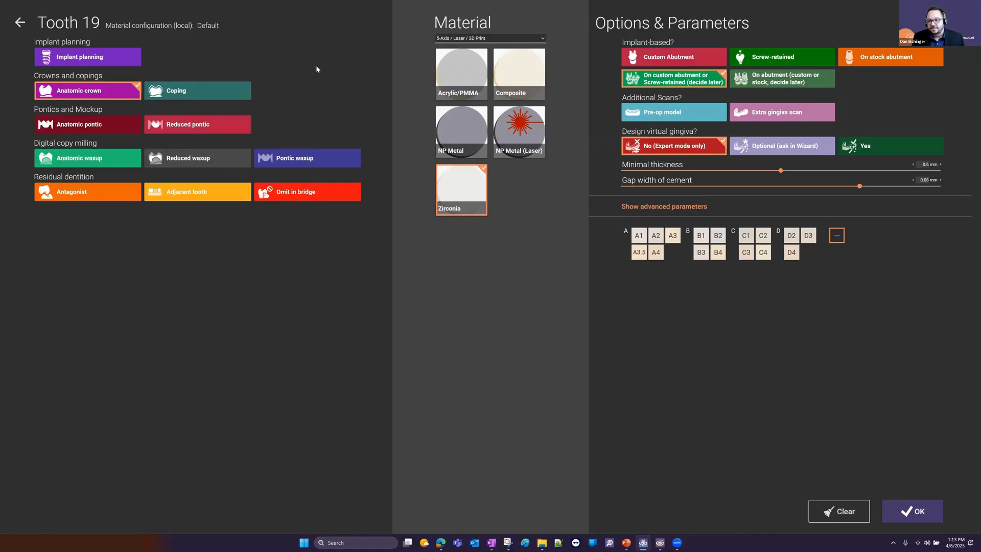
pyautogui.click(20, 22)
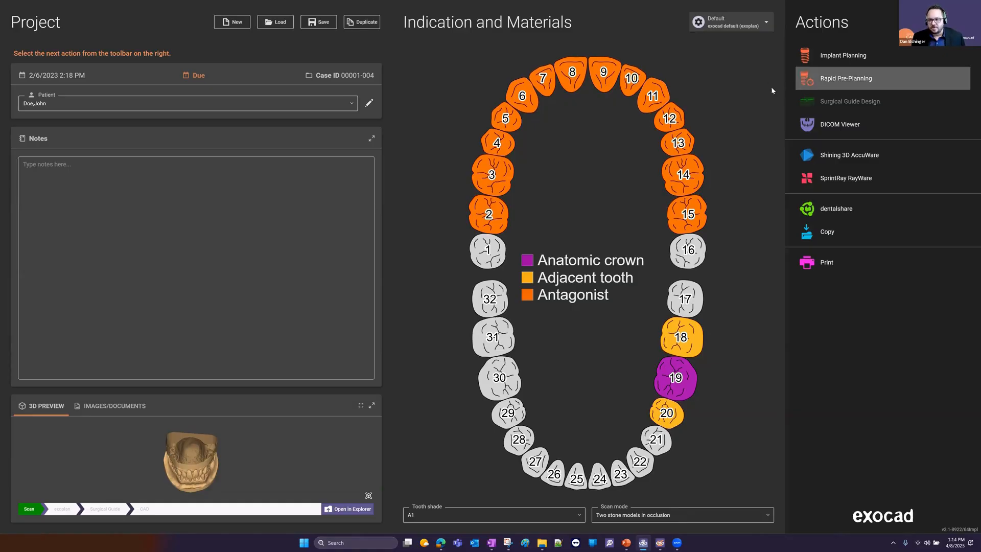
# Step: Start Rapid Pre-Planning and load the Pre-treatment CT series from the current case's Dicom folder
pyautogui.click(814, 82)
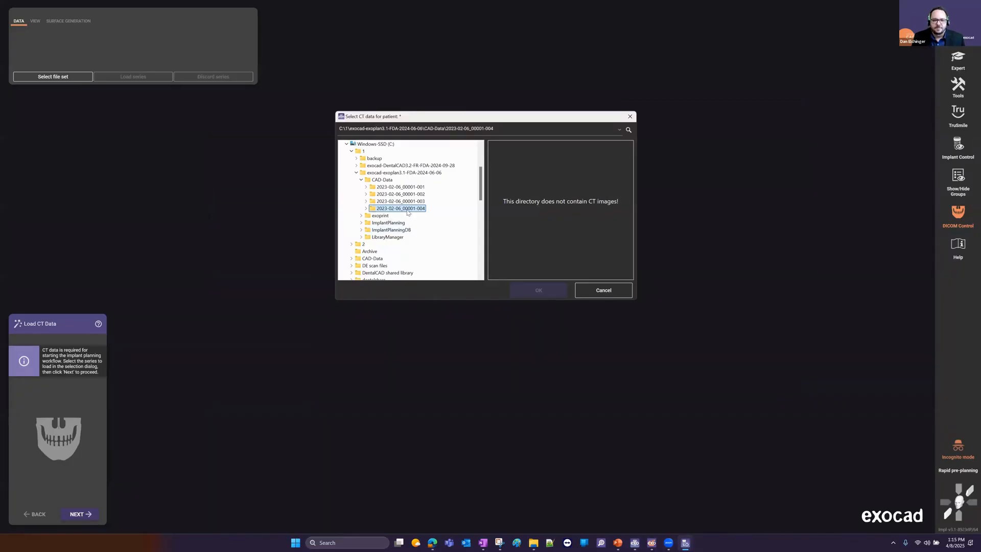
pyautogui.doubleClick(408, 211)
pyautogui.scroll(3, 372, 173)
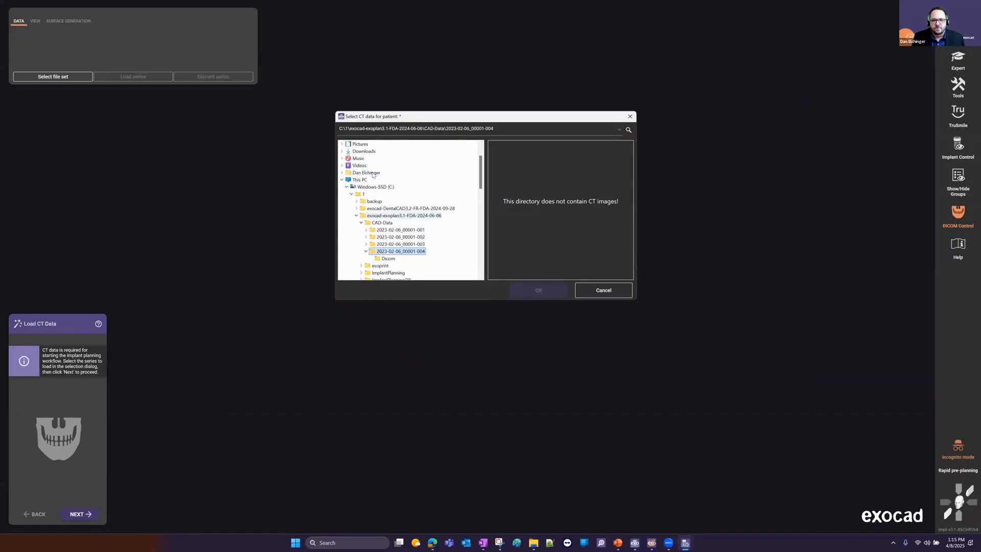
pyautogui.scroll(-2, 374, 172)
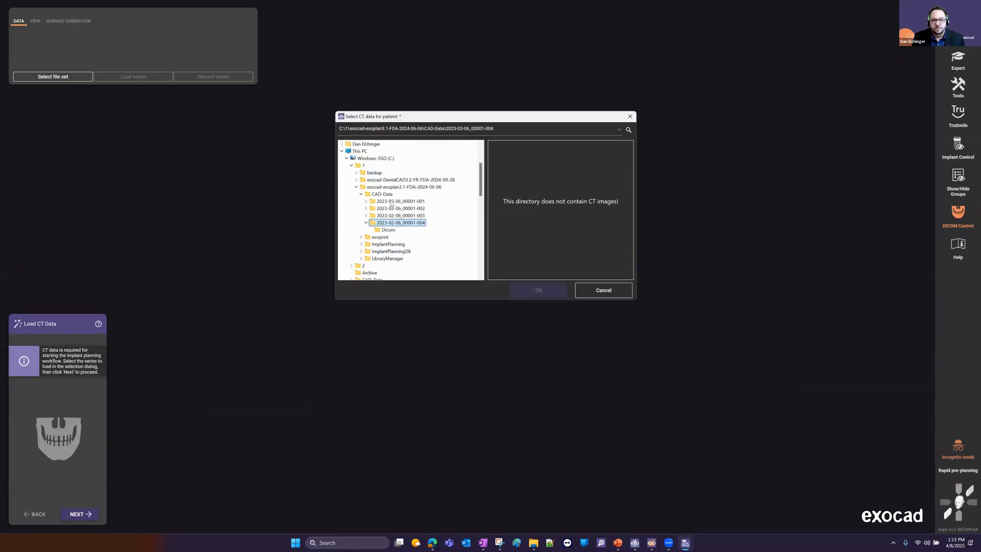
pyautogui.click(386, 230)
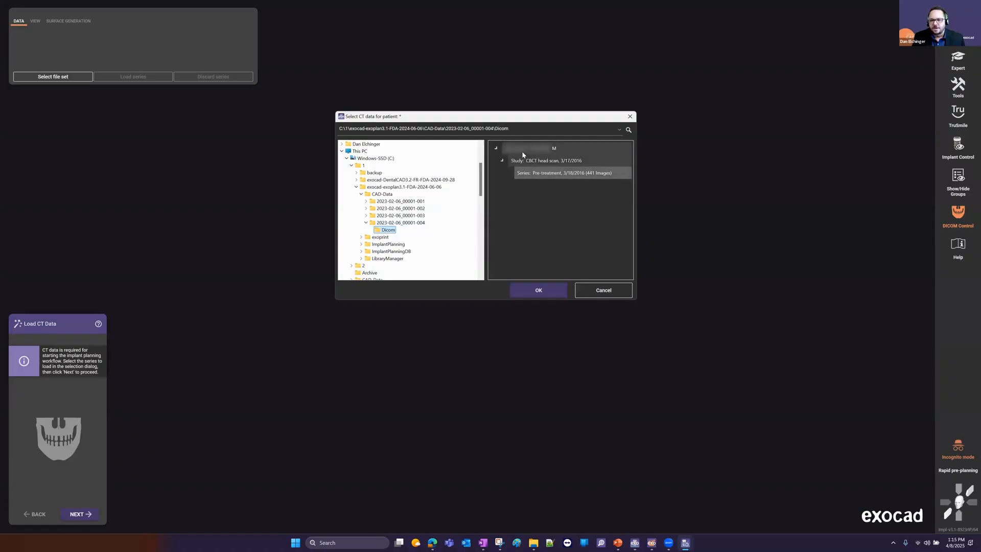
pyautogui.click(531, 295)
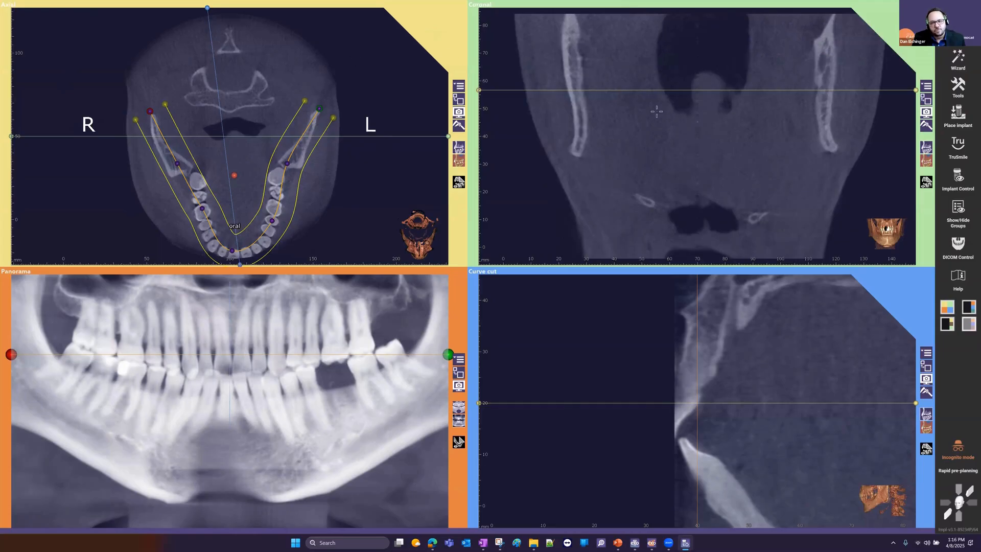
# Step: Examine the bone at the missing tooth 19 site through the axial, panorama, coronal and curve cut slices
pyautogui.moveTo(358, 65); pyautogui.dragTo(357, 96)
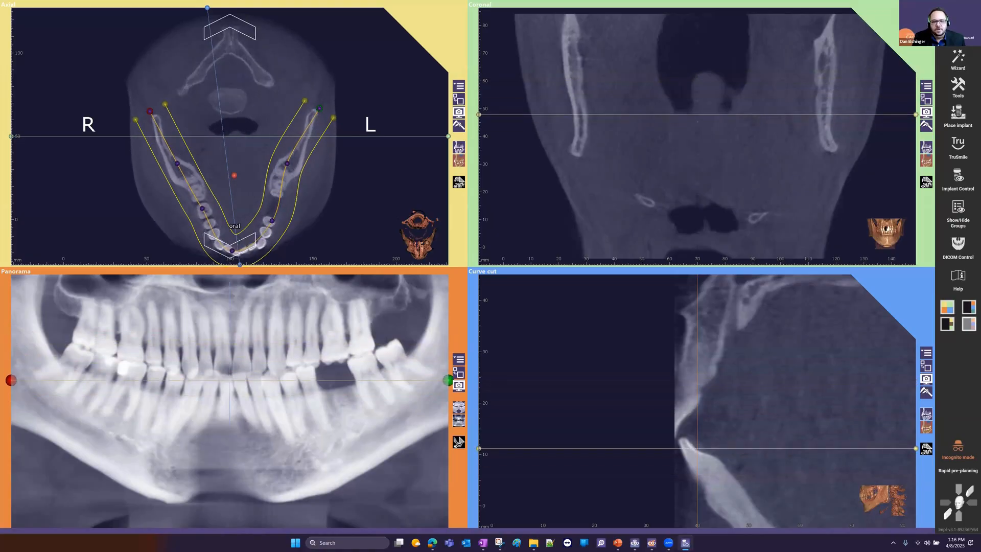
pyautogui.moveTo(274, 383); pyautogui.dragTo(274, 407)
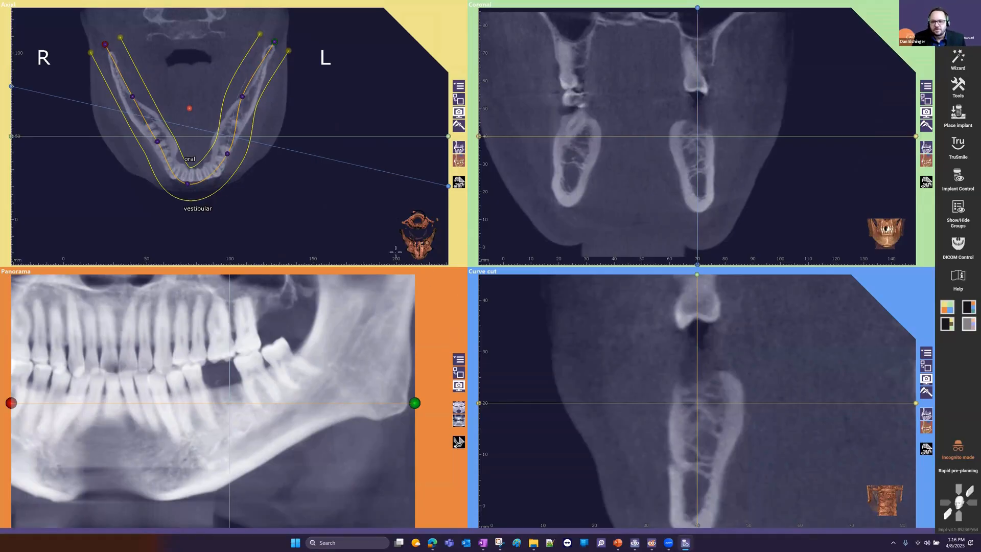
pyautogui.moveTo(509, 302)
pyautogui.scroll(-3, 510, 302)
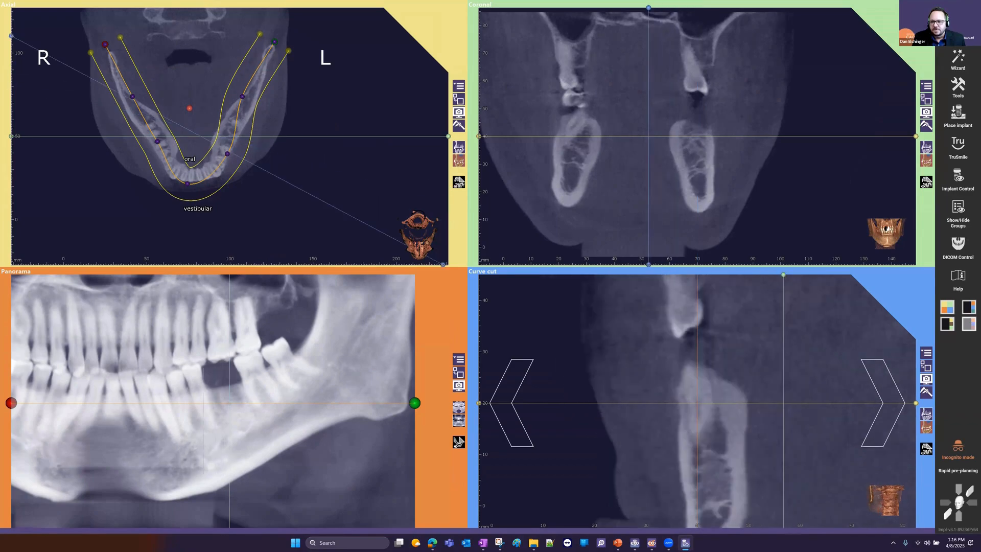
pyautogui.scroll(-5, 509, 302)
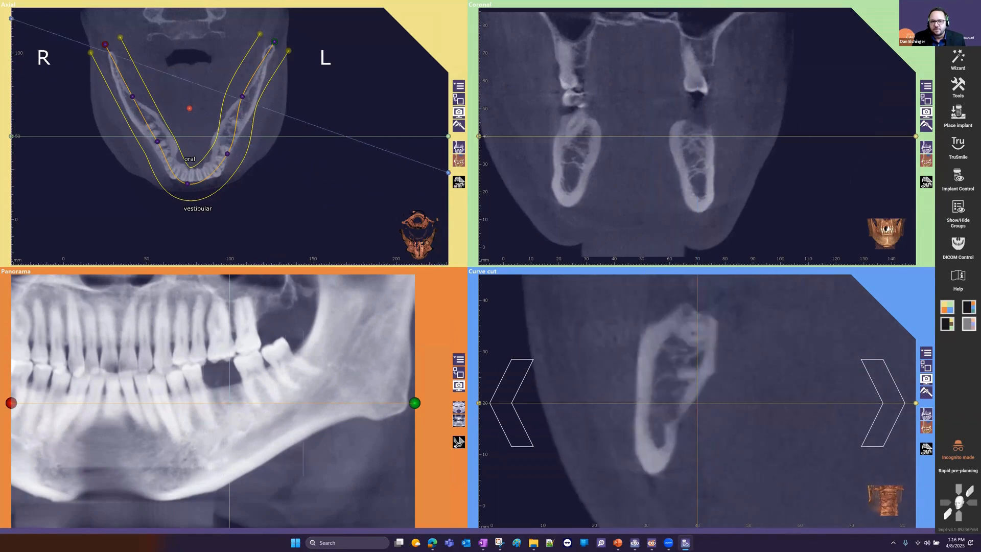
pyautogui.scroll(-3, 509, 302)
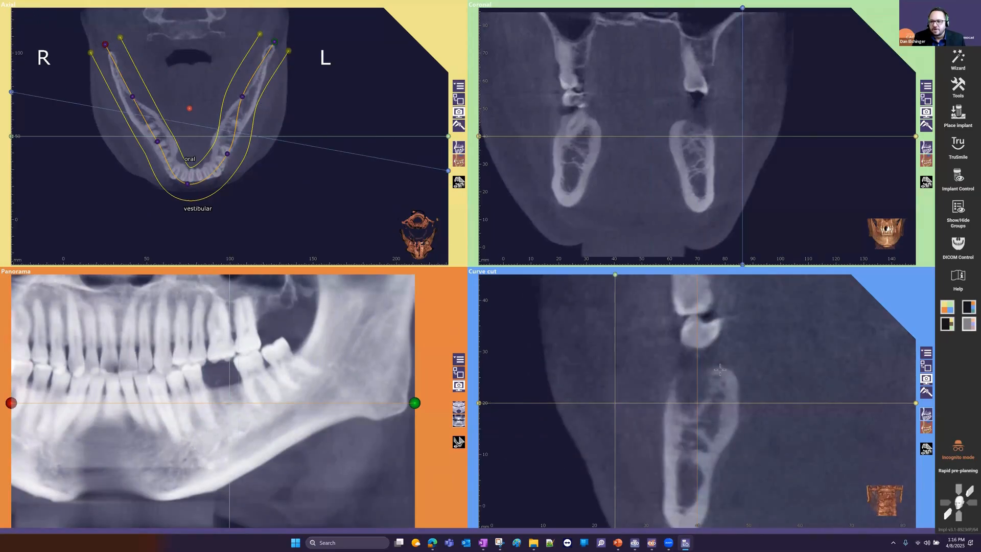
pyautogui.scroll(5, 680, 217)
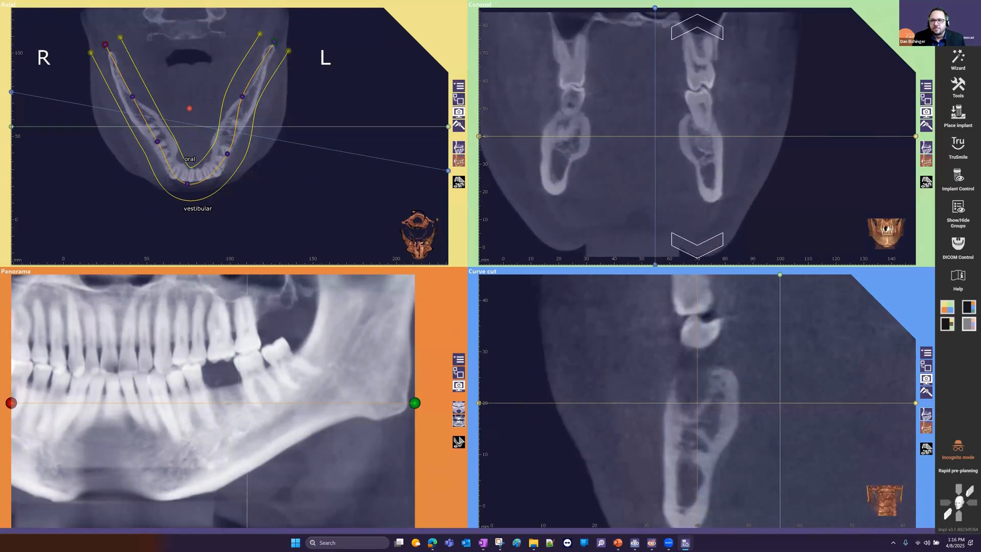
pyautogui.scroll(-4, 680, 217)
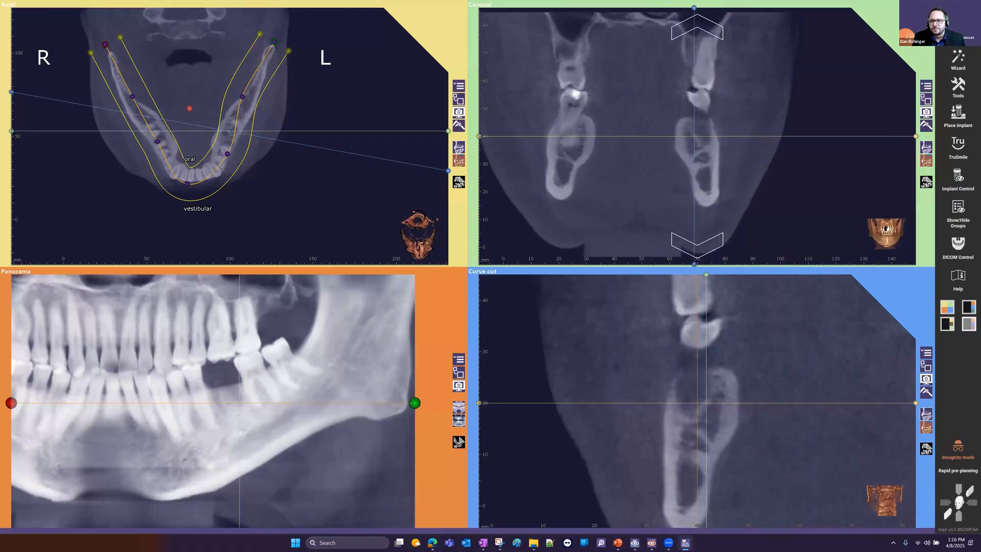
pyautogui.scroll(-1, 668, 213)
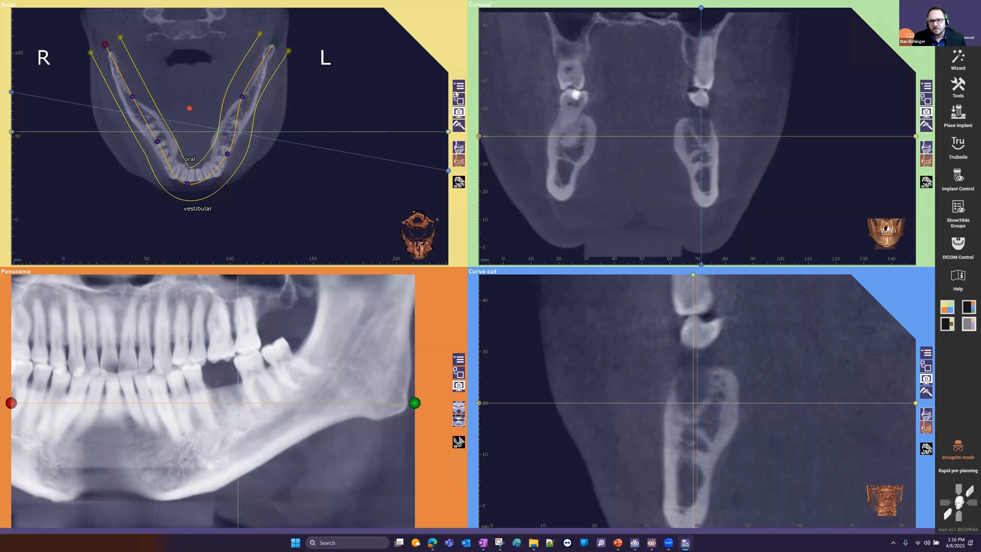
# Step: Check the axial view's display options, and focus that view before restoring the four-view layout
pyautogui.click(457, 87)
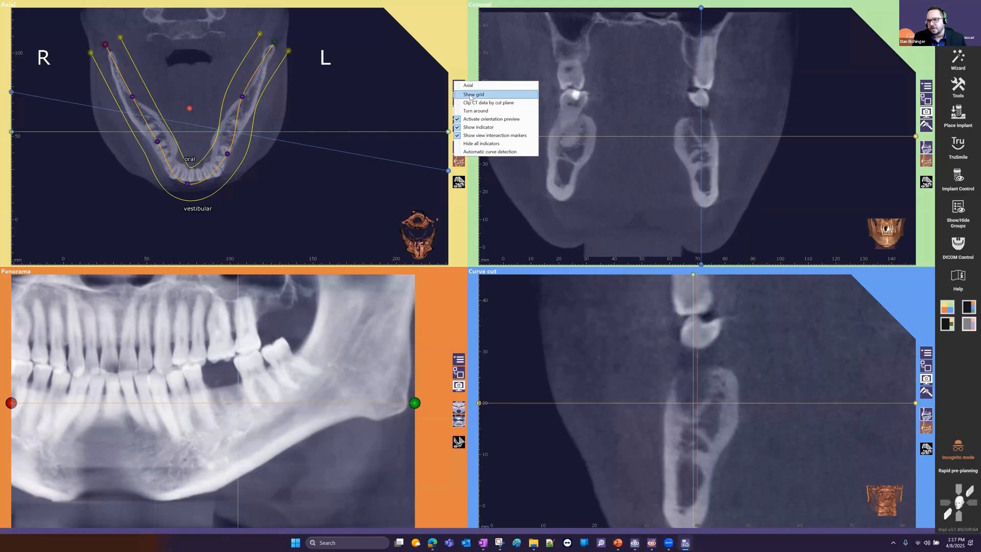
pyautogui.click(454, 51)
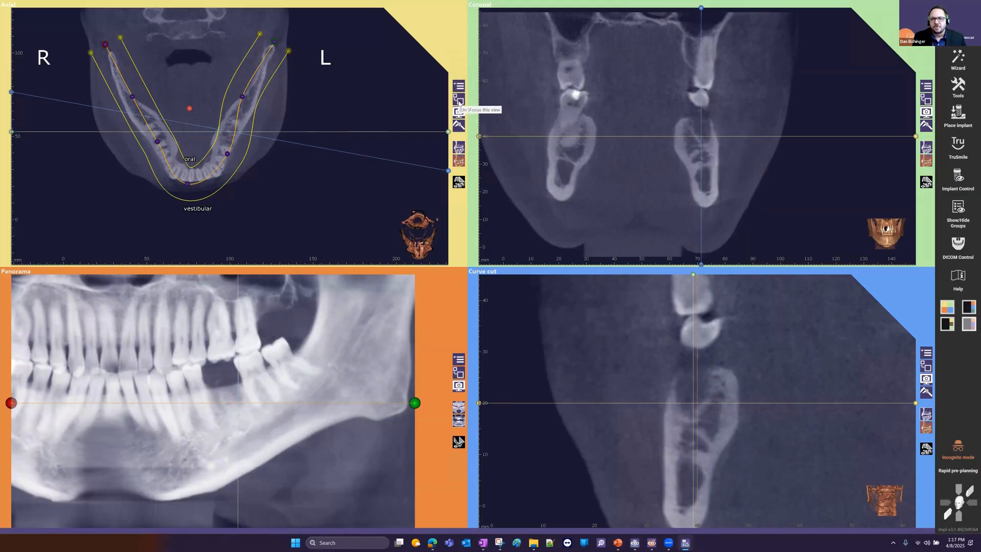
pyautogui.click(459, 102)
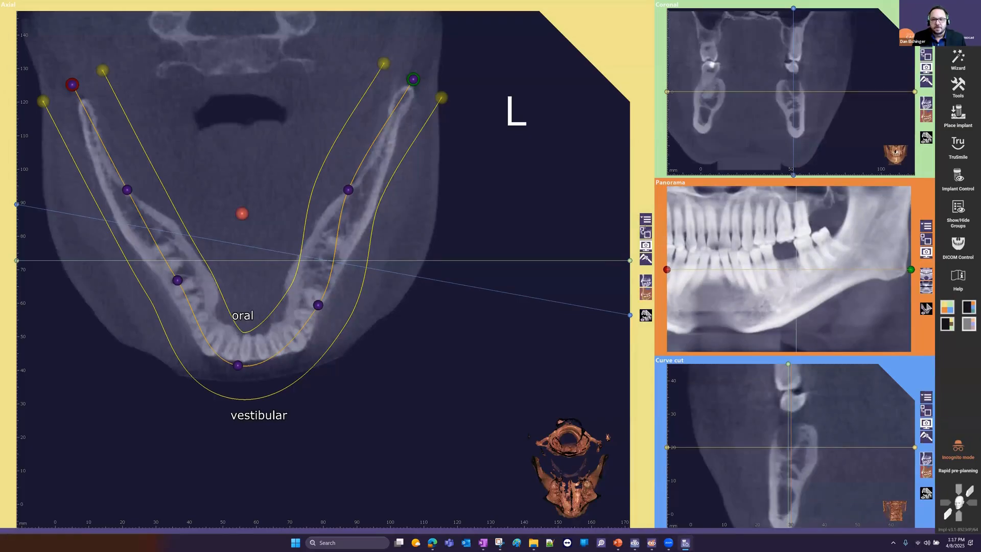
pyautogui.click(646, 233)
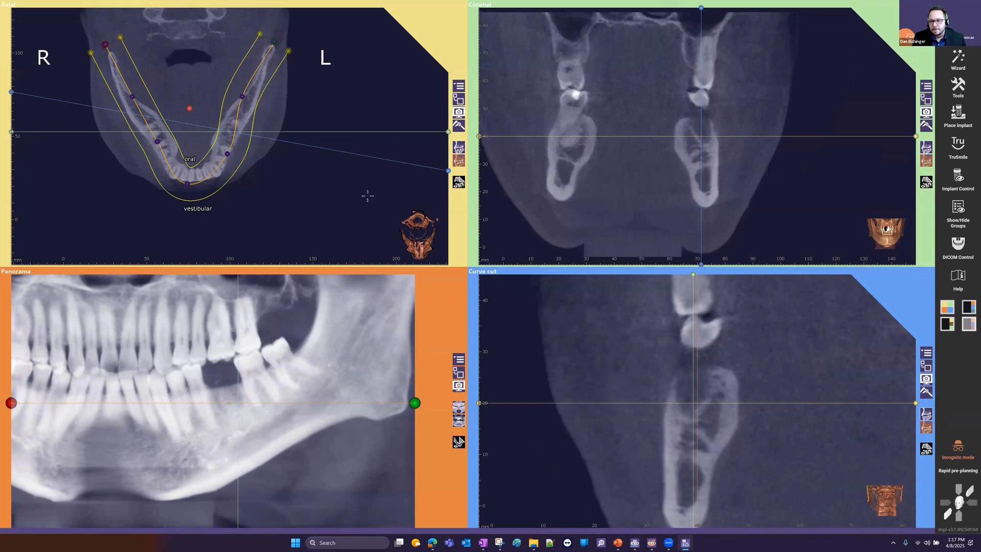
# Step: Review the available views and arrangement options in Implant Control
pyautogui.click(957, 181)
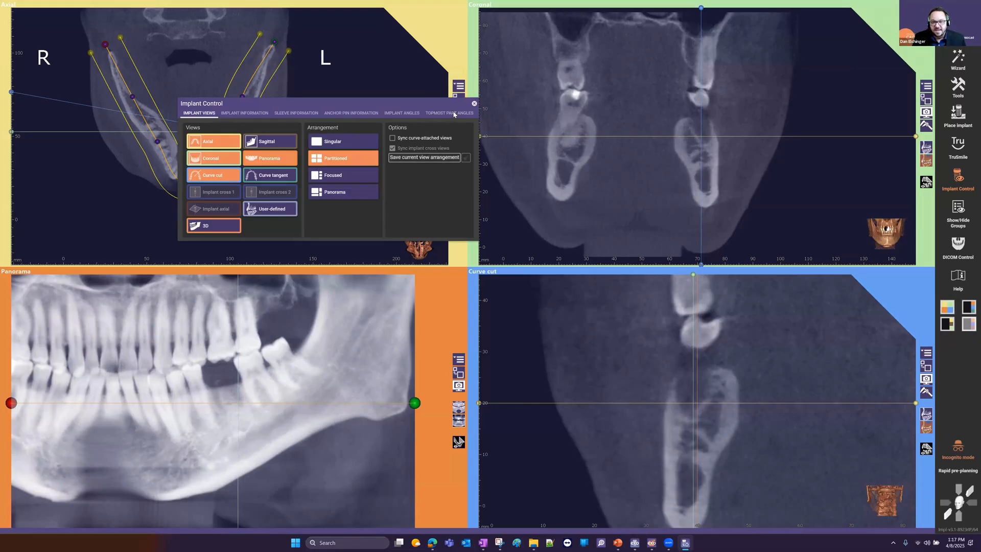
pyautogui.moveTo(470, 106); pyautogui.dragTo(459, 114)
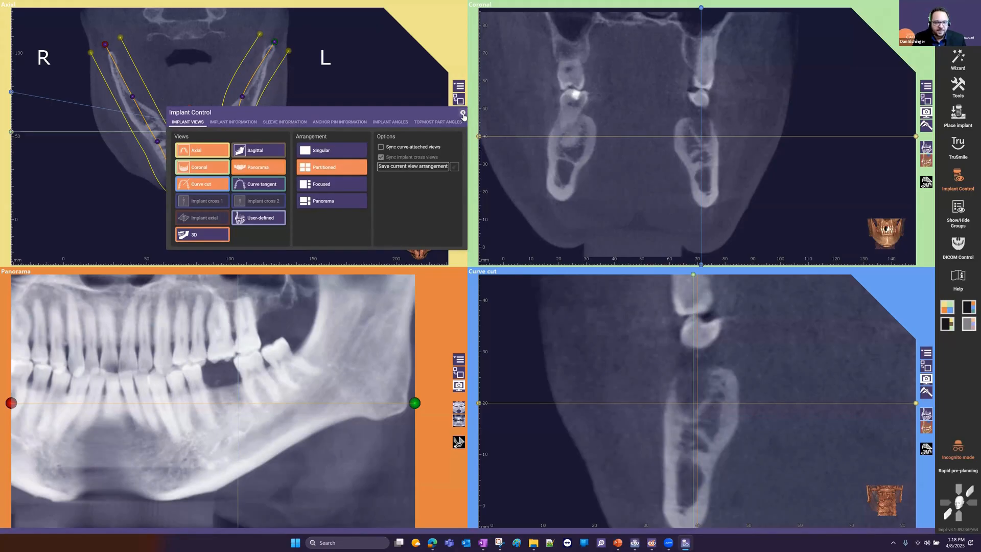
pyautogui.click(463, 113)
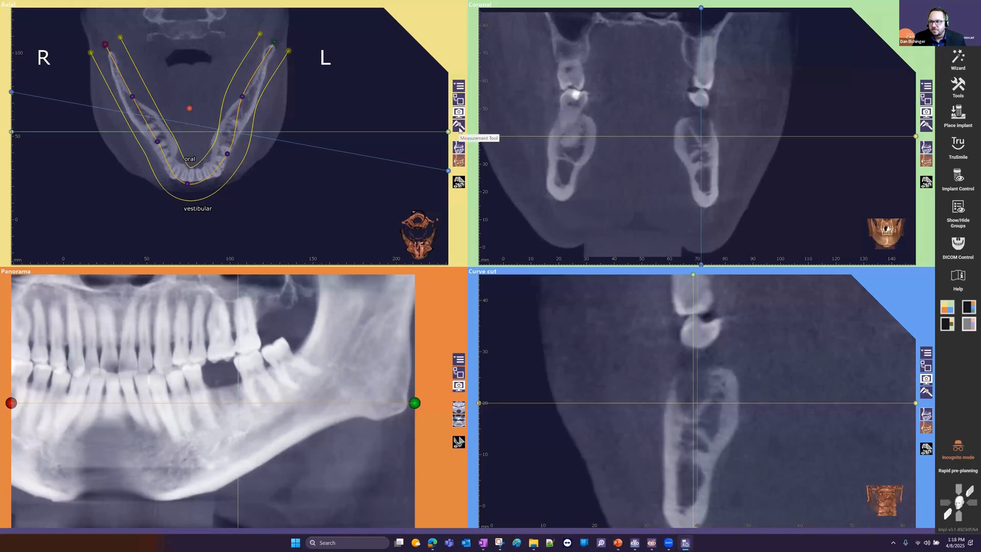
# Step: Measure the distance along the arch across the tooth 19 gap in the axial view
pyautogui.click(459, 126)
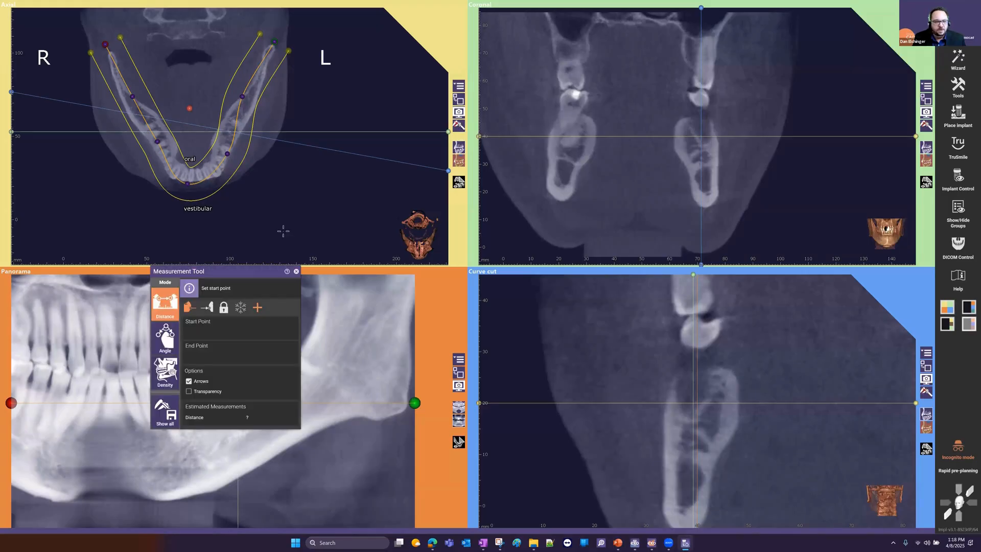
pyautogui.moveTo(242, 275); pyautogui.dragTo(271, 195)
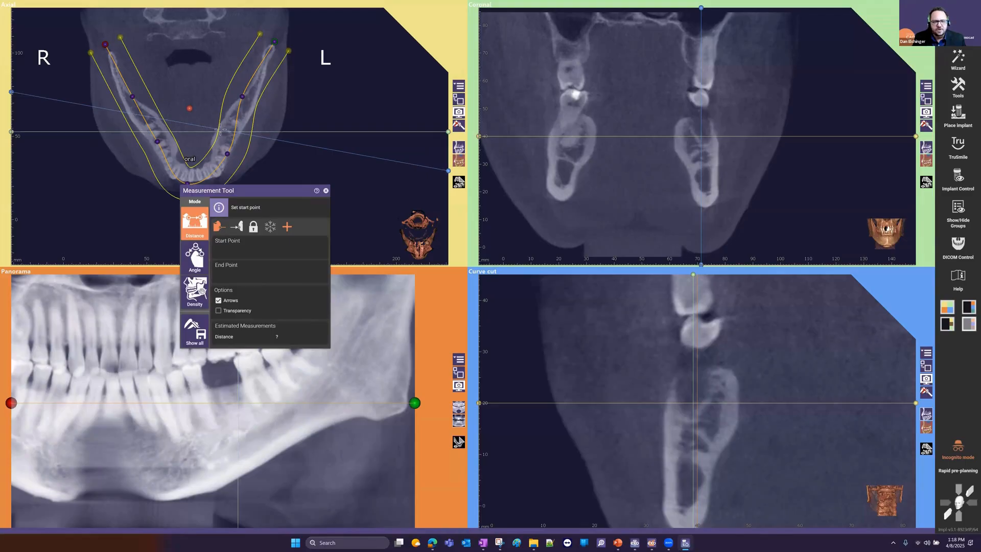
pyautogui.click(226, 119)
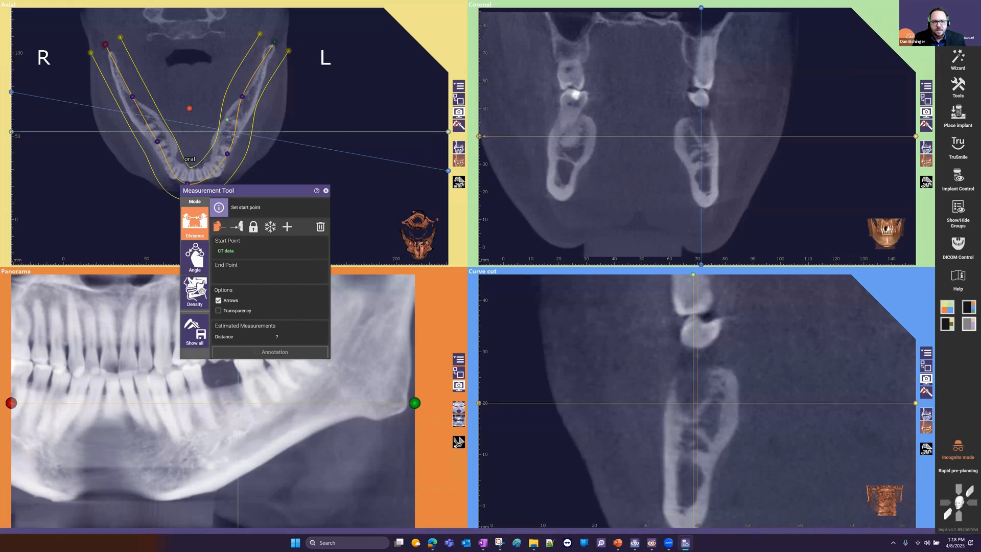
pyautogui.click(230, 138)
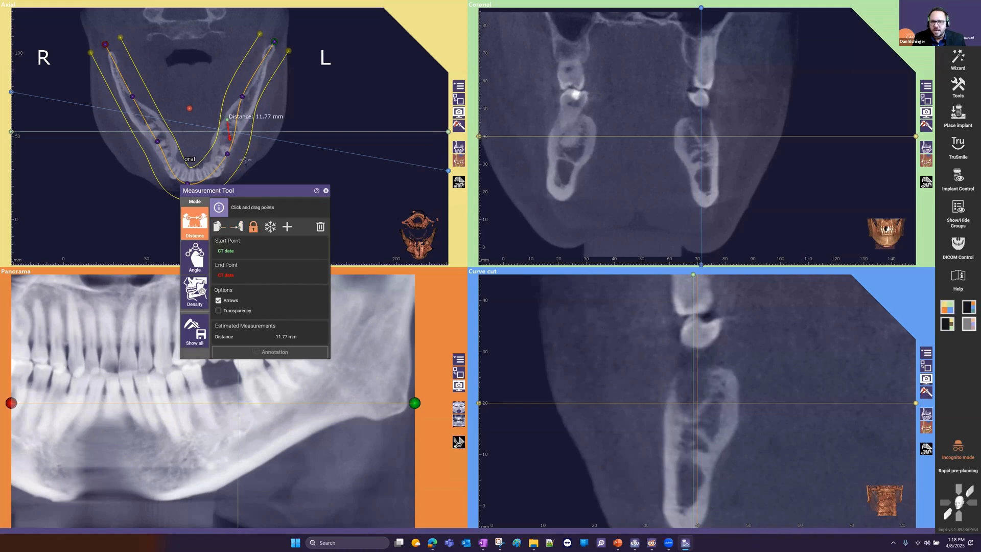
pyautogui.moveTo(245, 193); pyautogui.dragTo(296, 299)
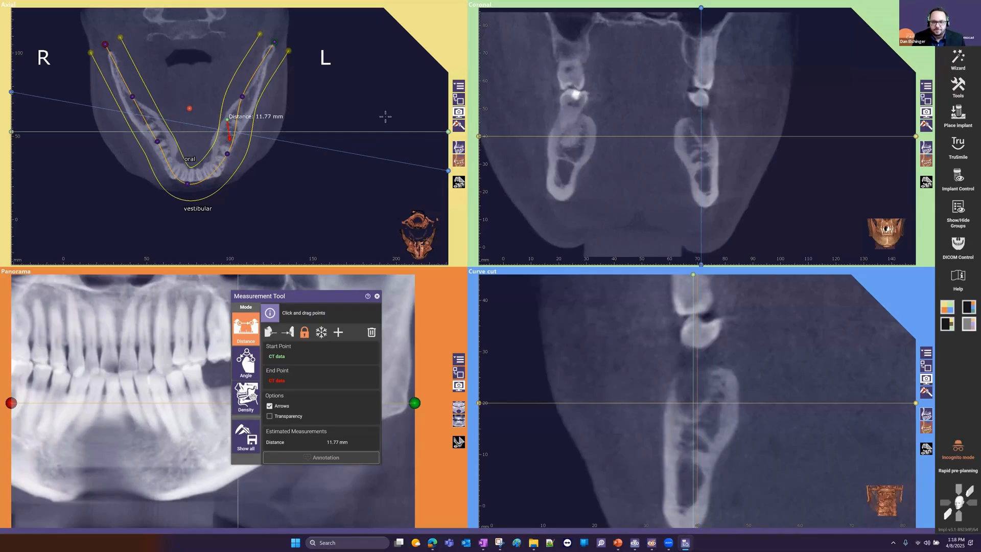
# Step: Capture screenshots of the coronal view and of all views in Screenshot and Image Management
pyautogui.click(959, 86)
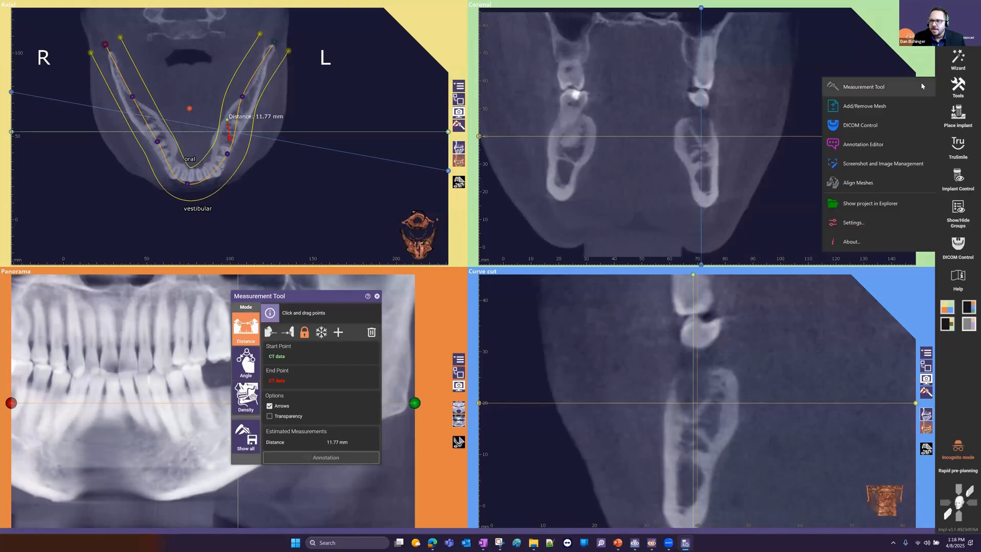
pyautogui.click(876, 164)
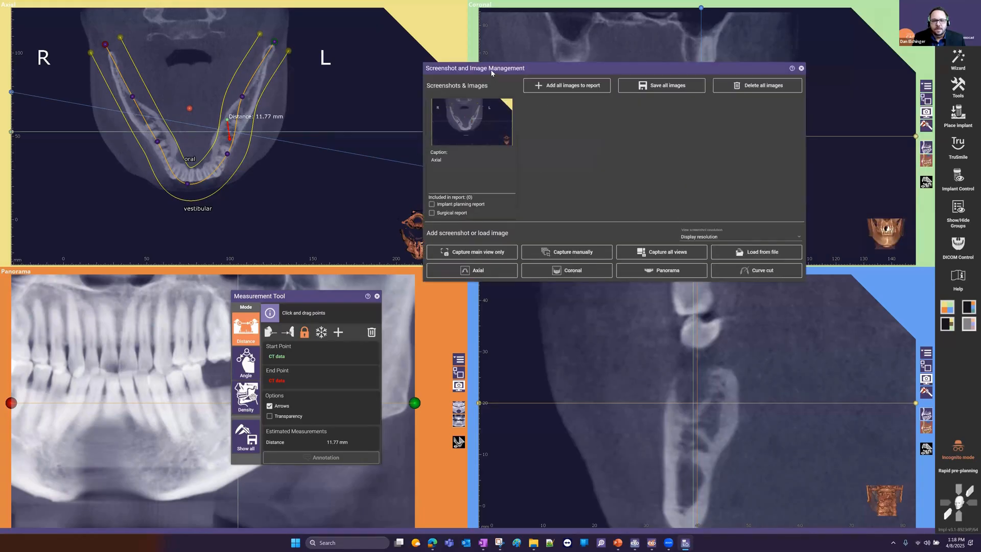
pyautogui.moveTo(491, 72); pyautogui.dragTo(344, 139)
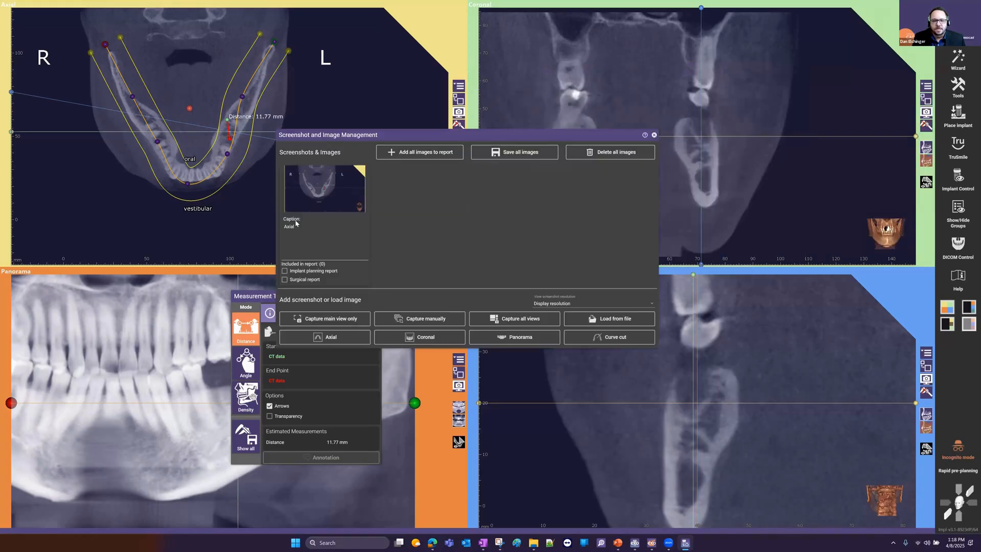
pyautogui.click(409, 338)
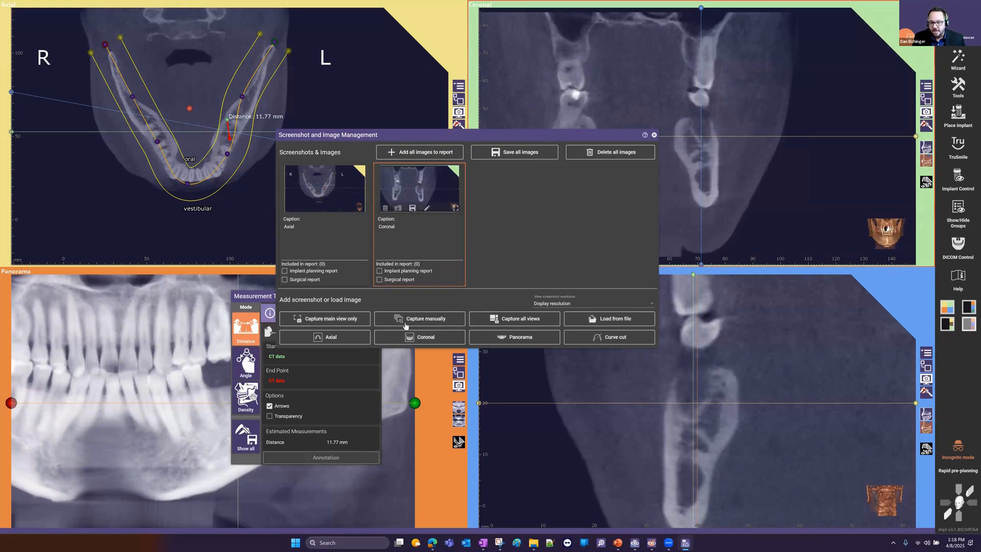
pyautogui.click(506, 322)
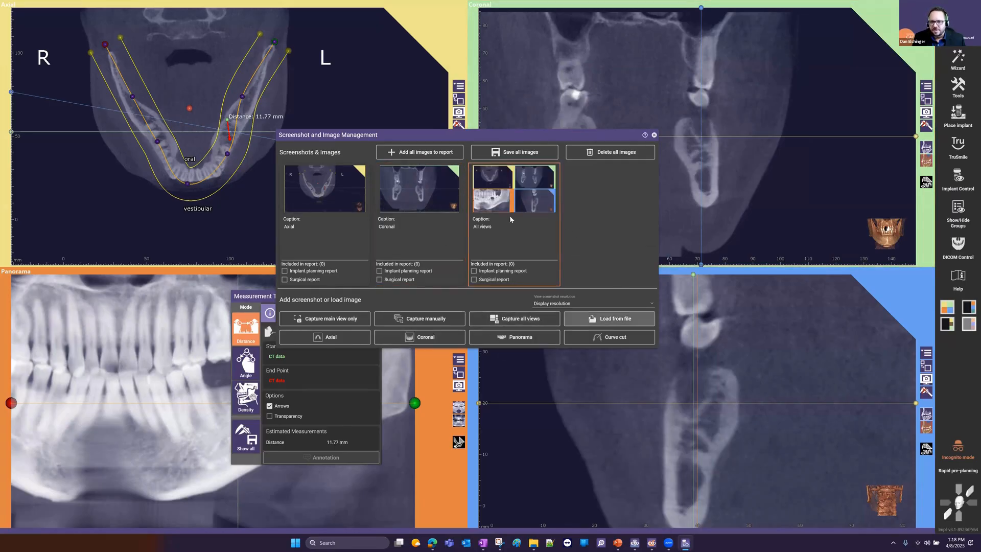
# Step: Include the axial image in both reports, the coronal image in the surgical report, and the all-views image in the implant planning report
pyautogui.click(284, 271)
pyautogui.click(285, 279)
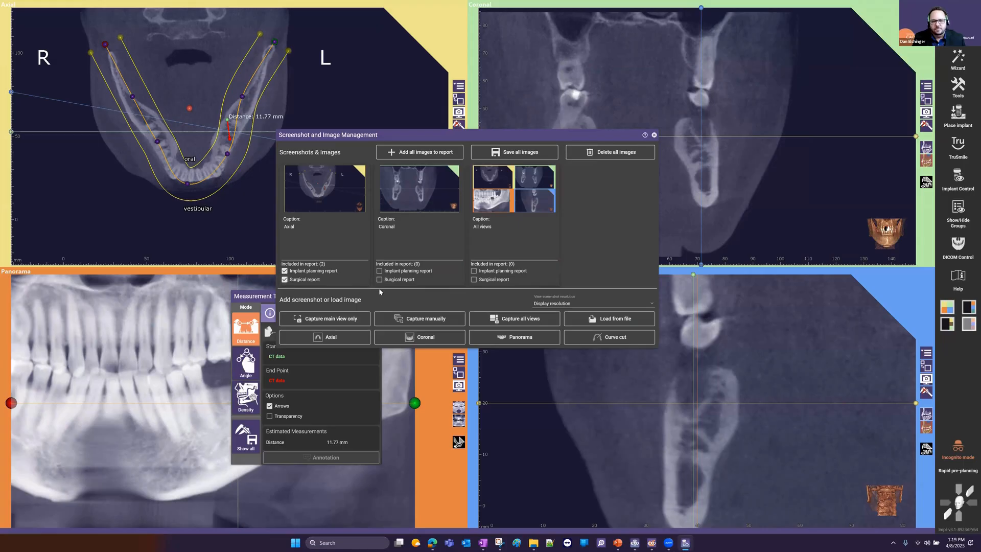
pyautogui.click(379, 281)
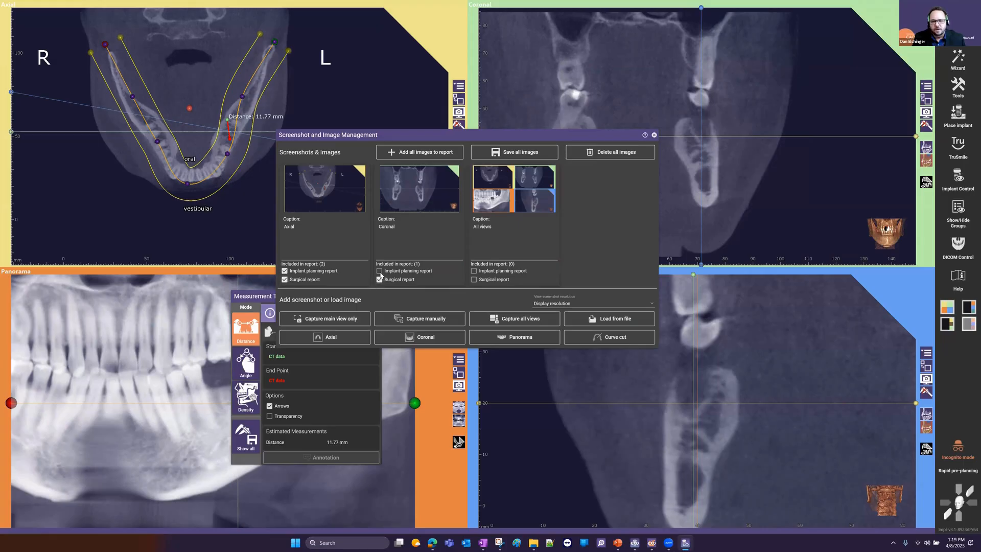
pyautogui.click(474, 271)
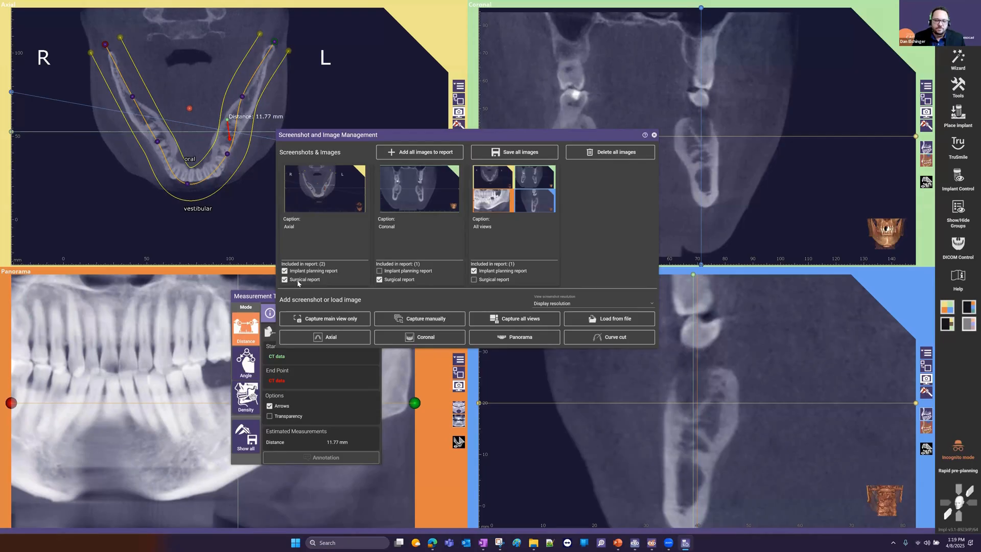
# Step: Open the axial screenshot in Paint, draw a green right-pointing block arrow with an 8 px outline toward the tooth 19 gap, and save the image
pyautogui.moveTo(353, 198)
pyautogui.click(332, 209)
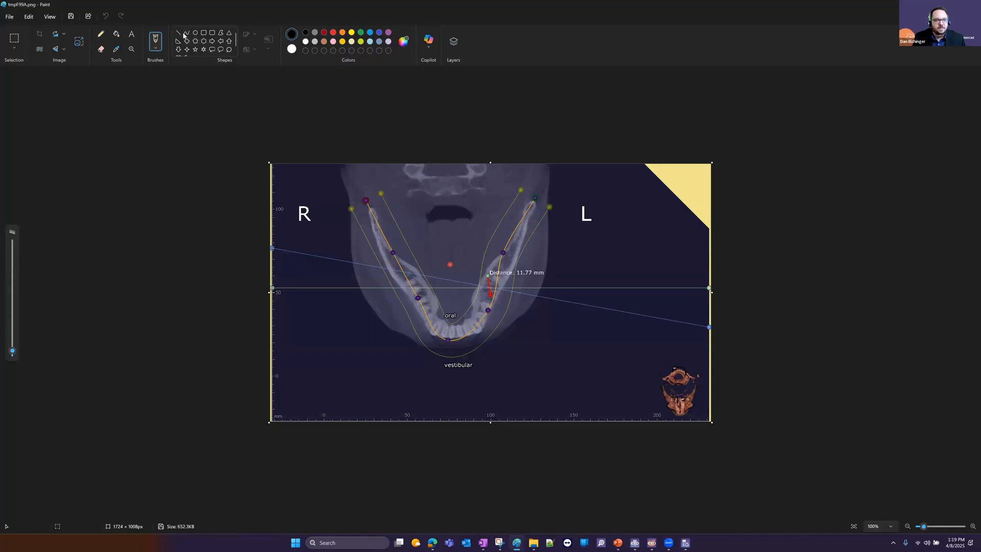
pyautogui.click(212, 42)
pyautogui.moveTo(331, 266); pyautogui.dragTo(471, 317)
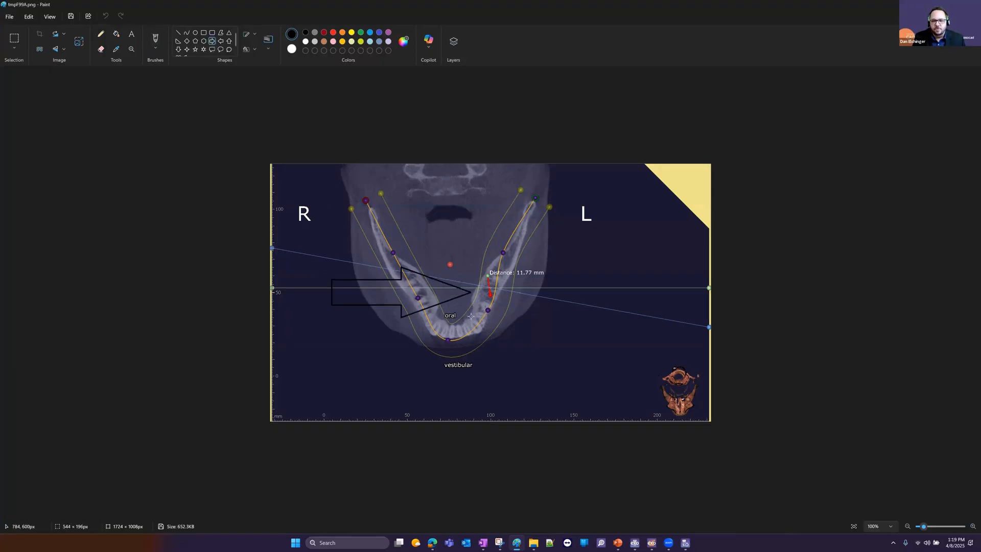
pyautogui.click(361, 33)
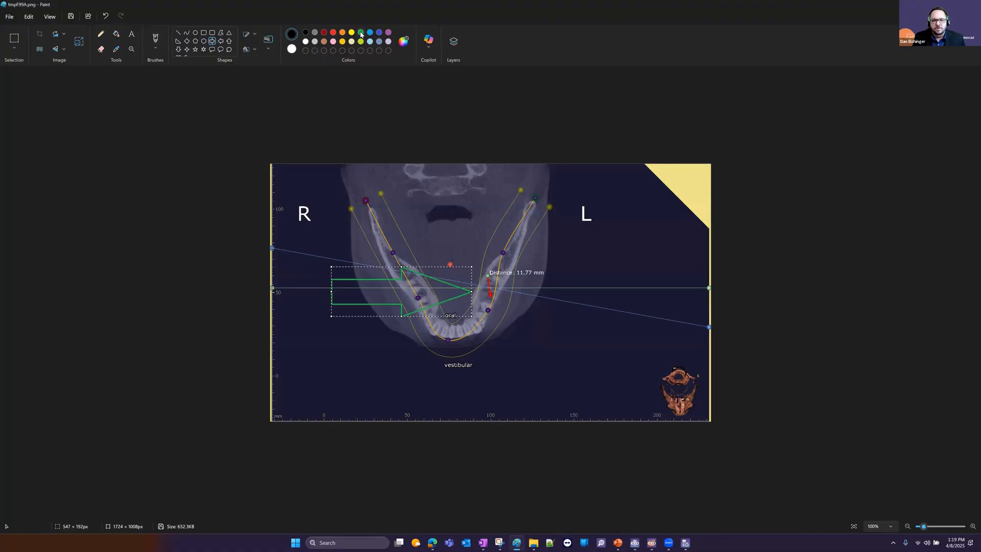
pyautogui.click(269, 44)
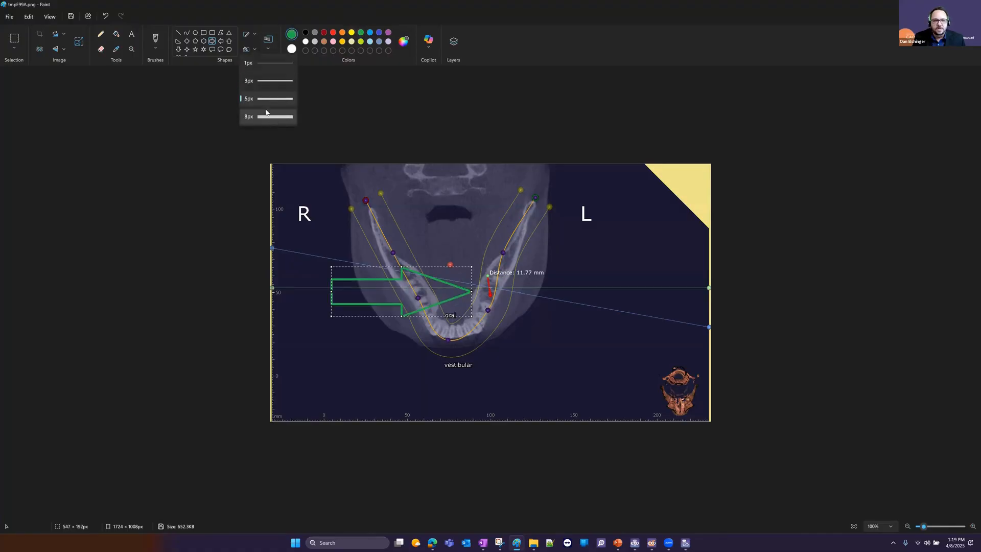
pyautogui.click(266, 113)
pyautogui.click(70, 17)
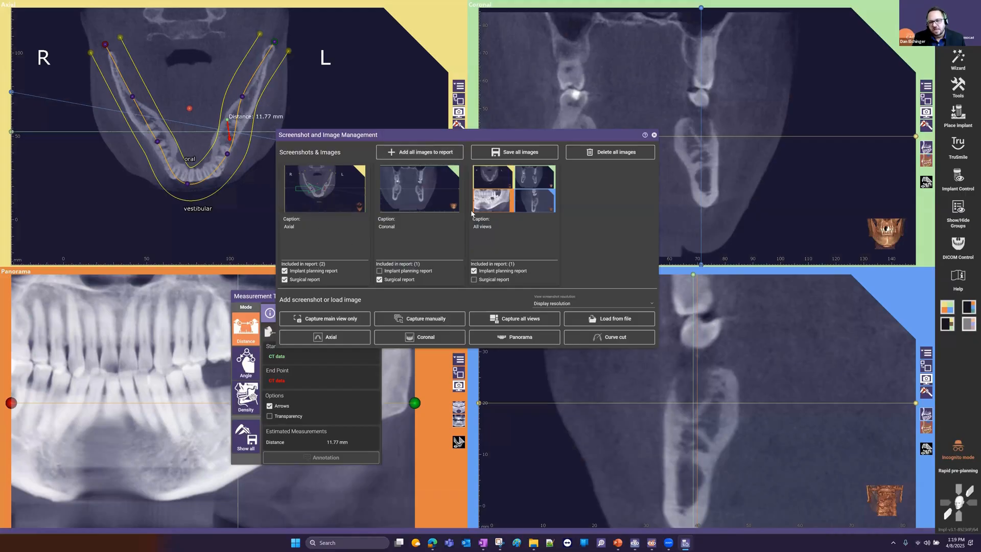
# Step: Add all captured images to both the implant planning report and the surgical report
pyautogui.click(385, 154)
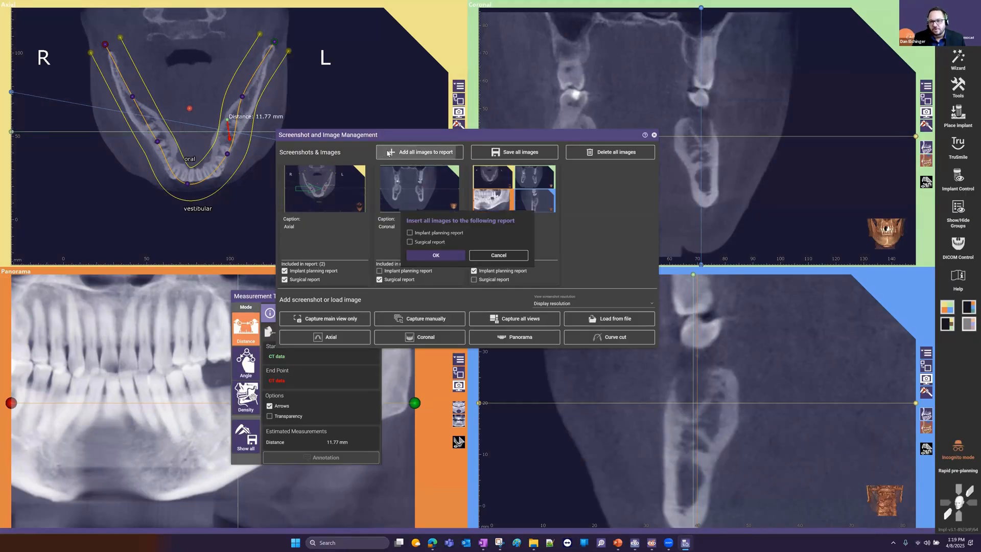
pyautogui.click(410, 233)
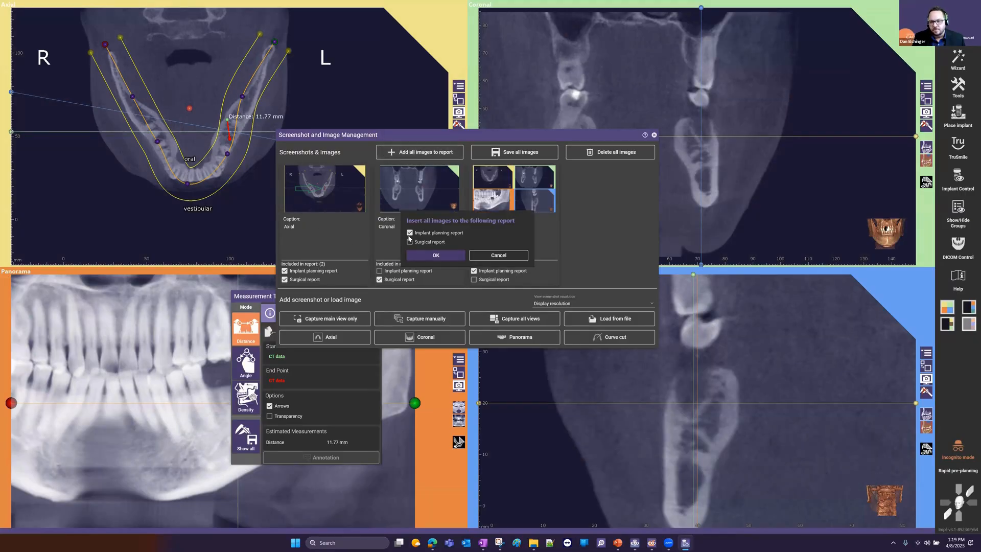
pyautogui.click(411, 242)
pyautogui.click(418, 256)
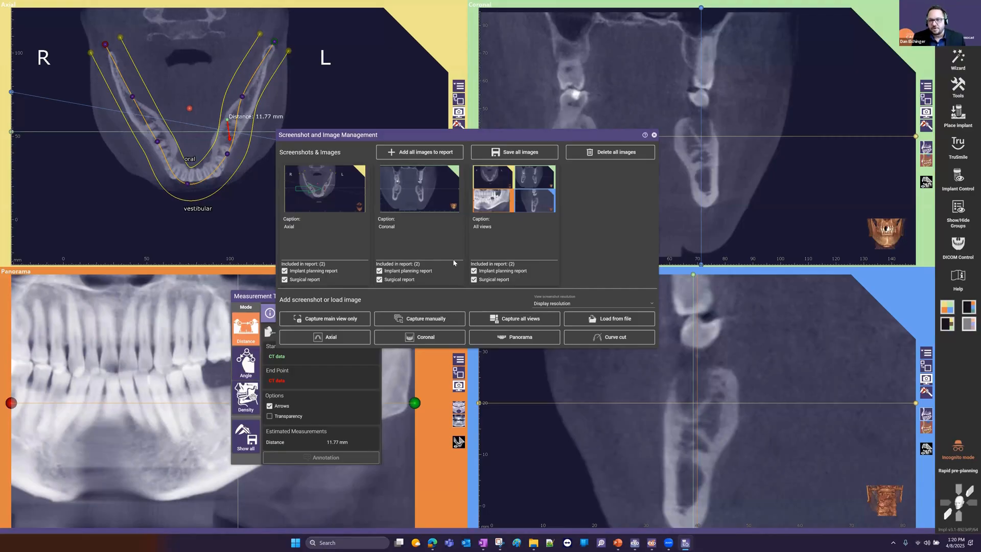
# Step: Save all images, then close Screenshot and Image Management and the Measurement Tool
pyautogui.click(503, 154)
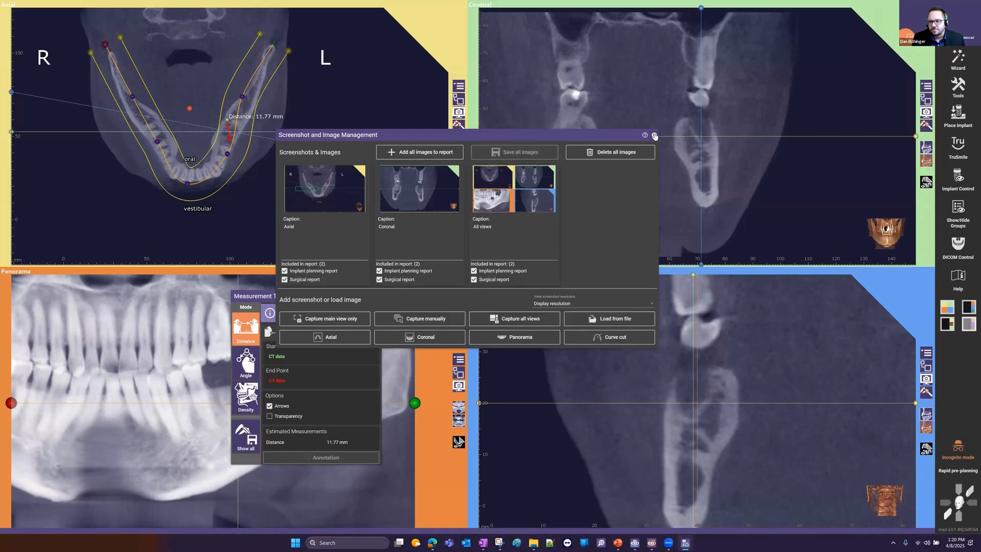
pyautogui.click(655, 136)
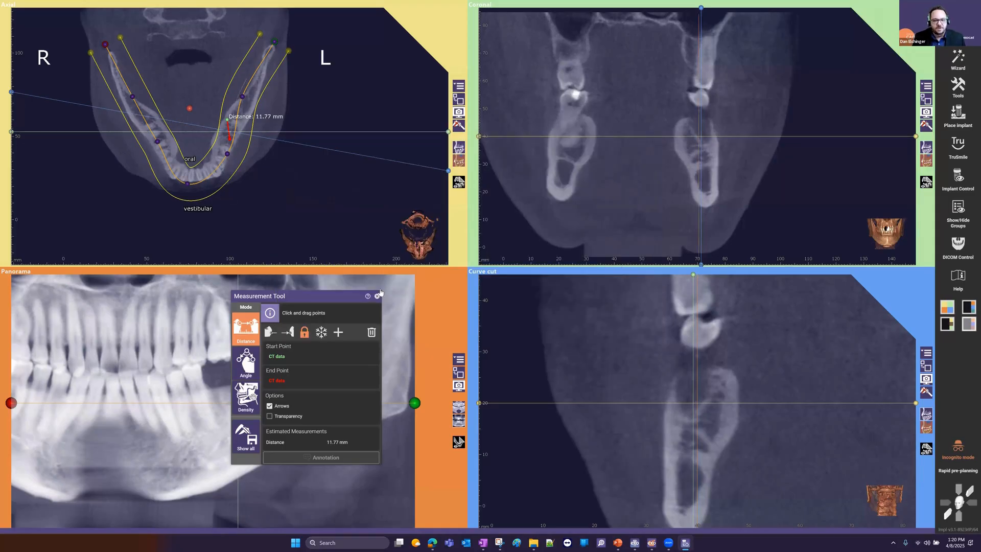
pyautogui.click(377, 296)
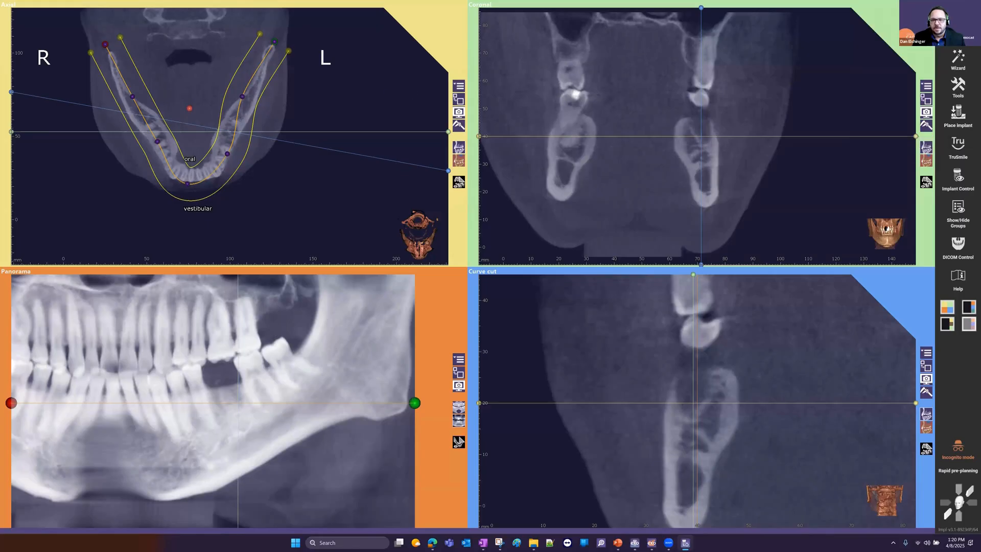
# Step: Start Define Mandibular Canal and mark three left canal points in the curve cut, from the mental foramen into the bone
pyautogui.rightClick(388, 91)
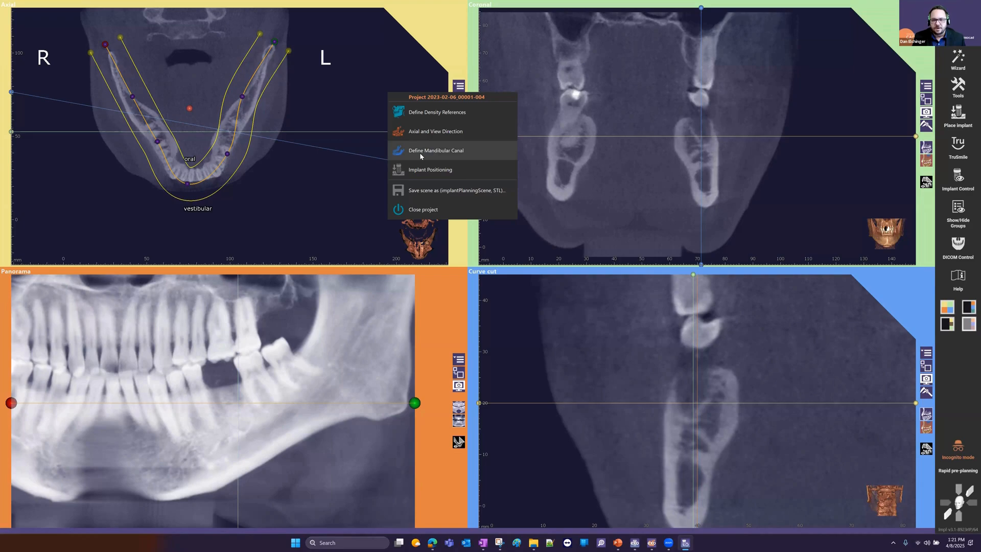
pyautogui.click(419, 152)
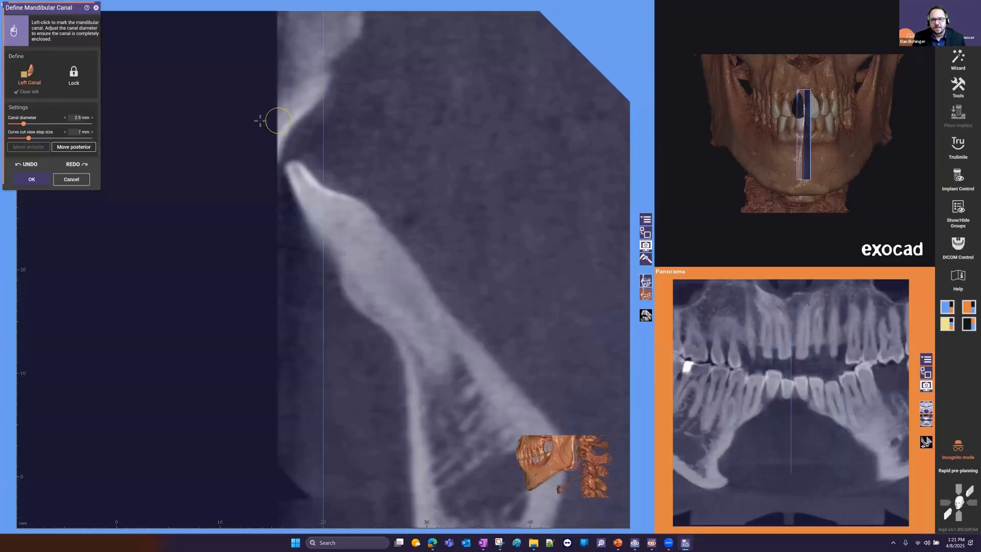
pyautogui.moveTo(783, 188); pyautogui.dragTo(787, 190, button='right')
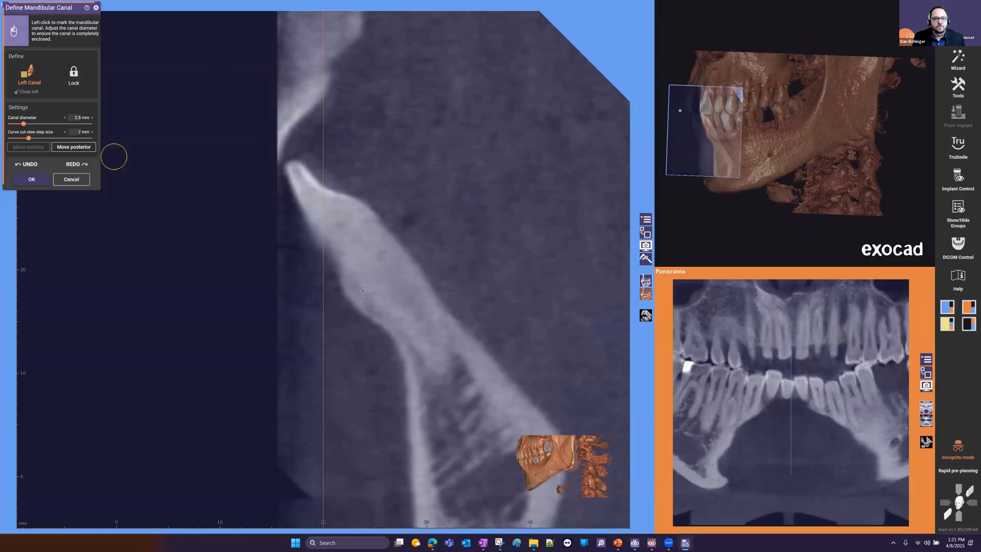
pyautogui.scroll(-1, 510, 235)
pyautogui.scroll(2, 546, 218)
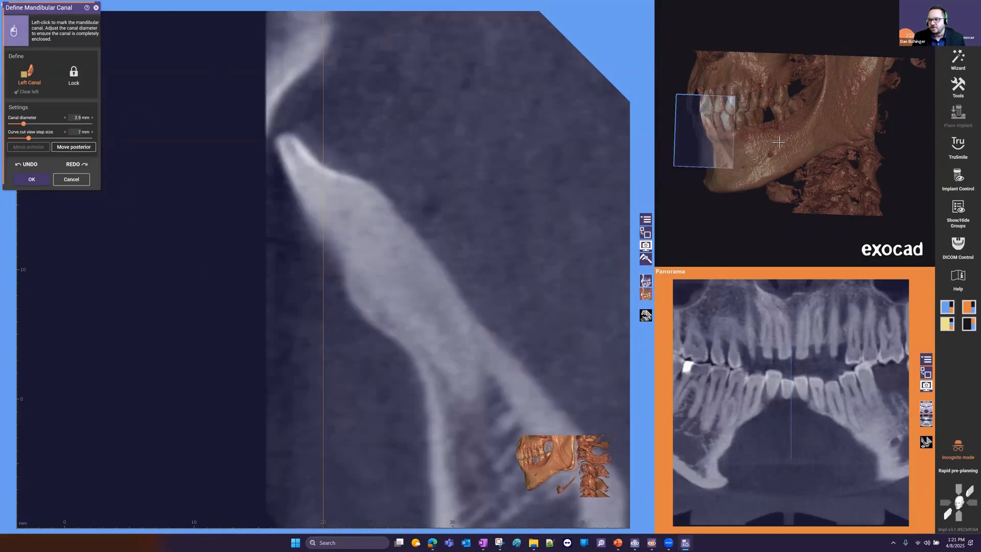
pyautogui.scroll(3, 779, 142)
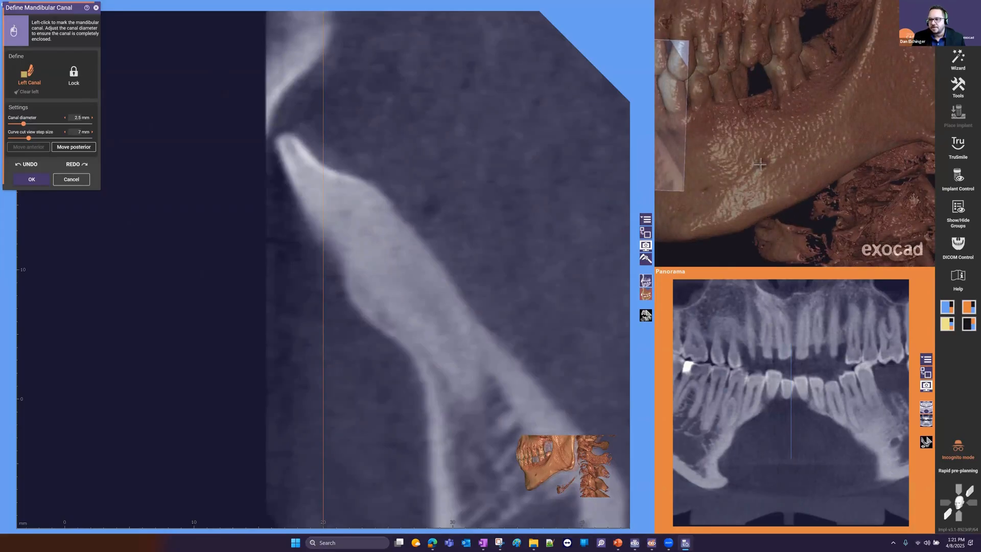
pyautogui.click(760, 164)
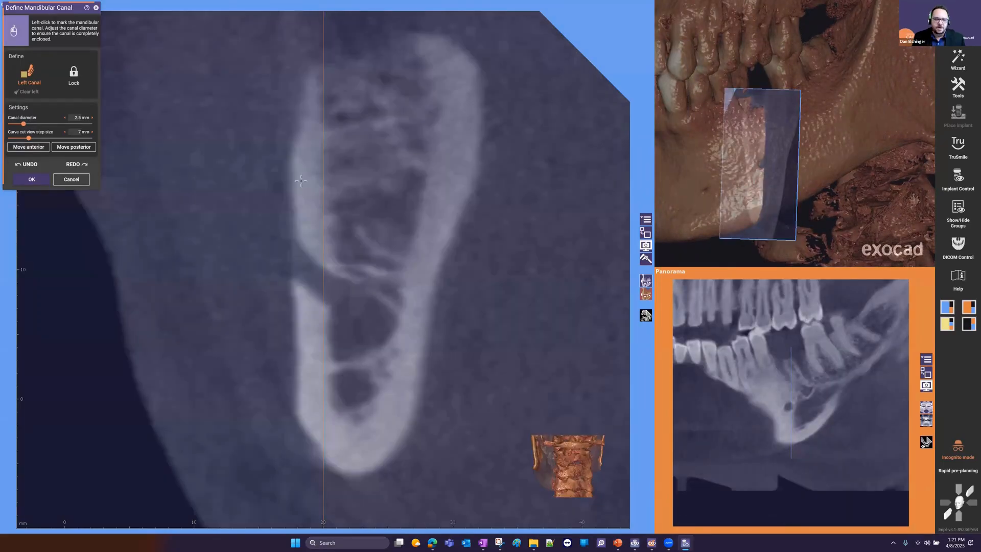
pyautogui.click(278, 255)
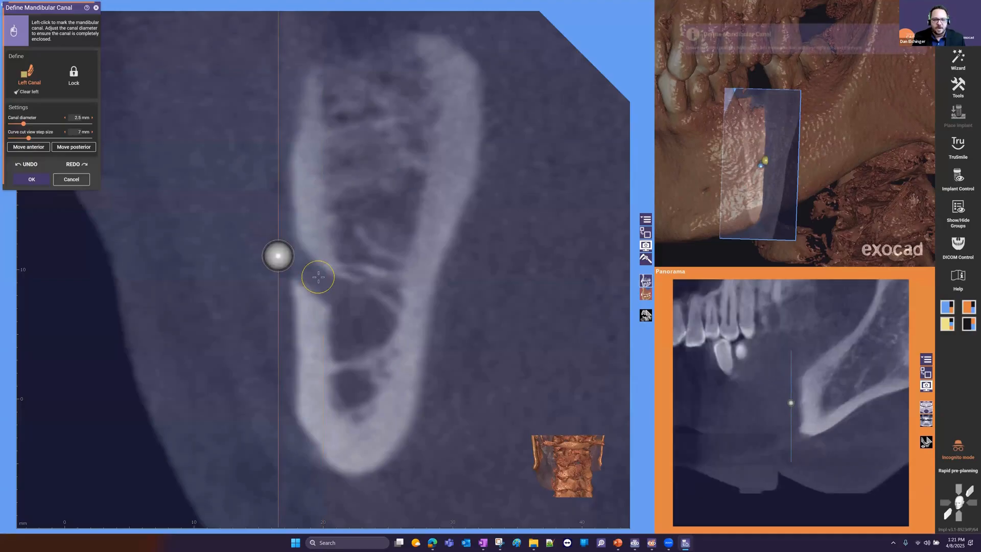
pyautogui.click(324, 281)
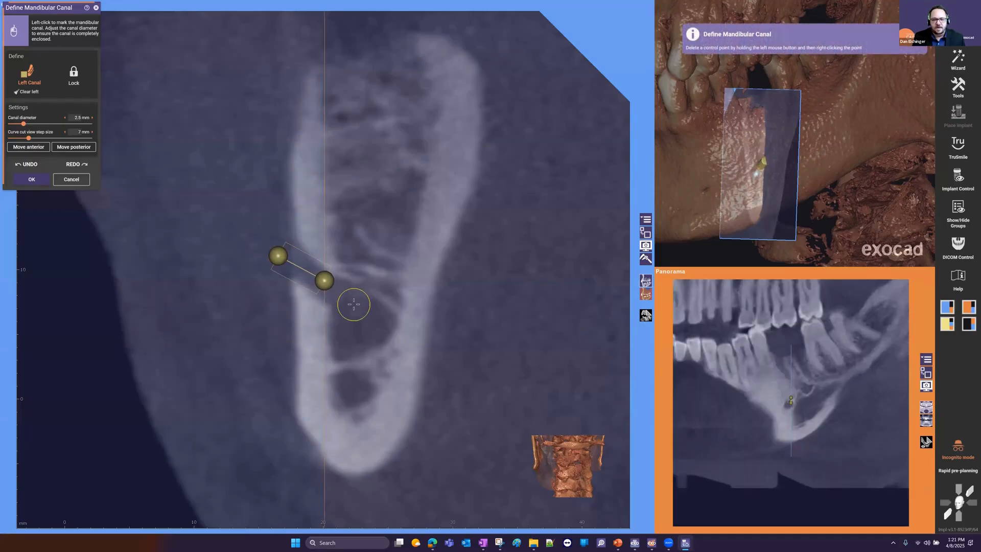
pyautogui.click(355, 305)
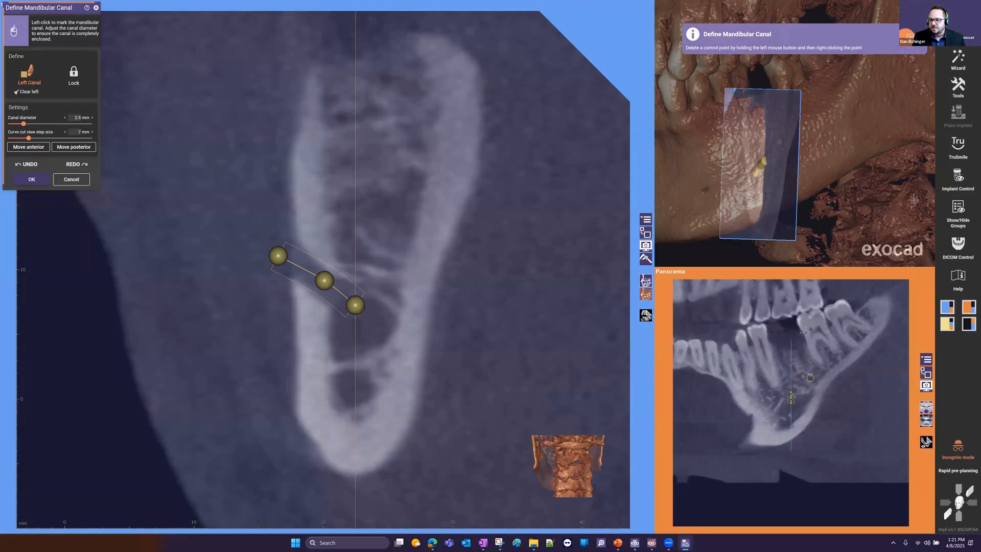
# Step: Trace the left mandibular canal backward from the foramen points in the panorama view, placing points up toward the ramus
pyautogui.scroll(-8, 806, 332)
pyautogui.scroll(4, 806, 332)
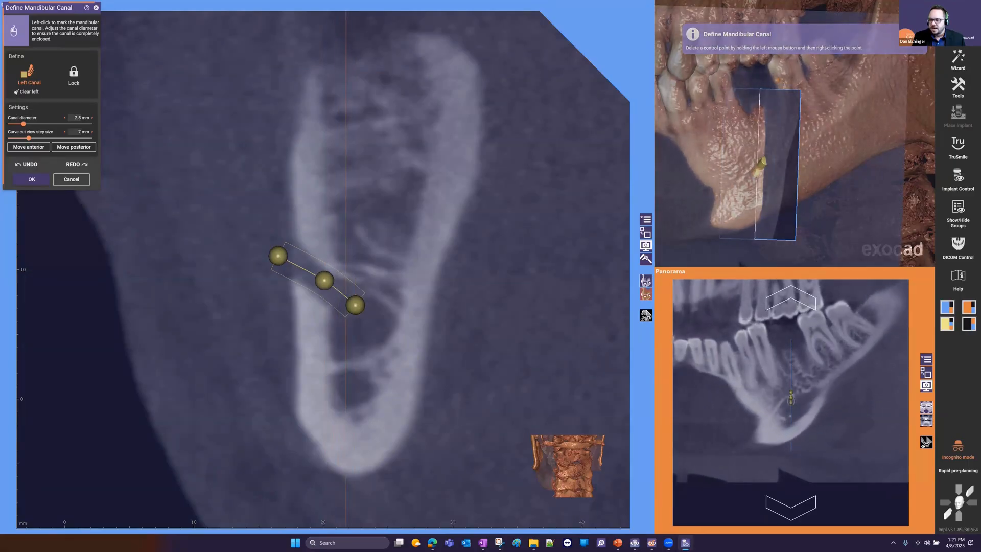
pyautogui.scroll(-6, 808, 335)
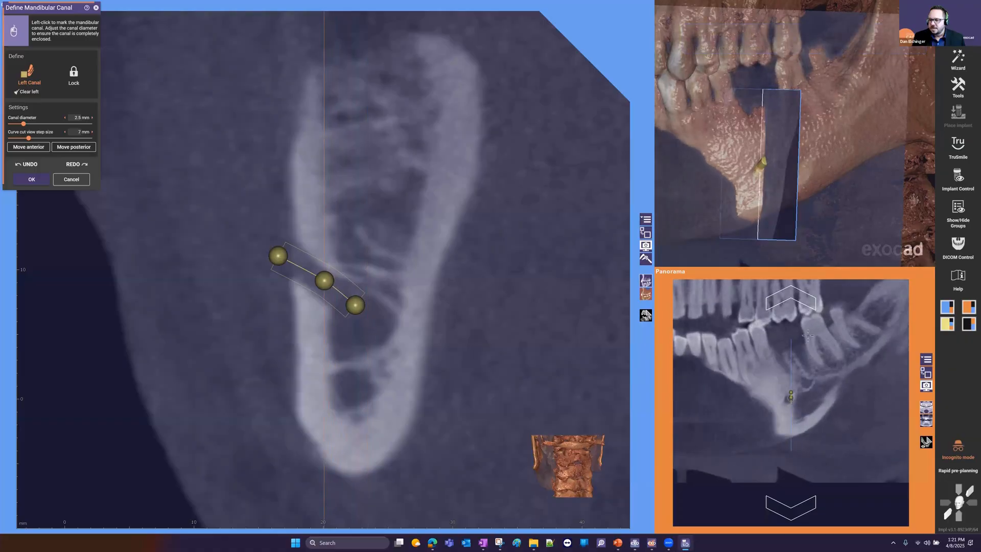
pyautogui.click(830, 383)
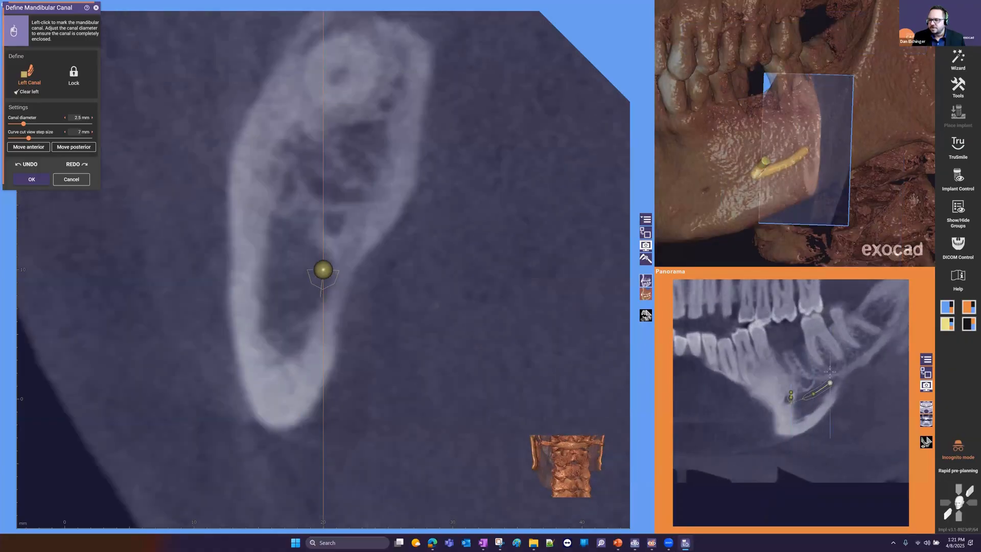
pyautogui.scroll(-4, 830, 372)
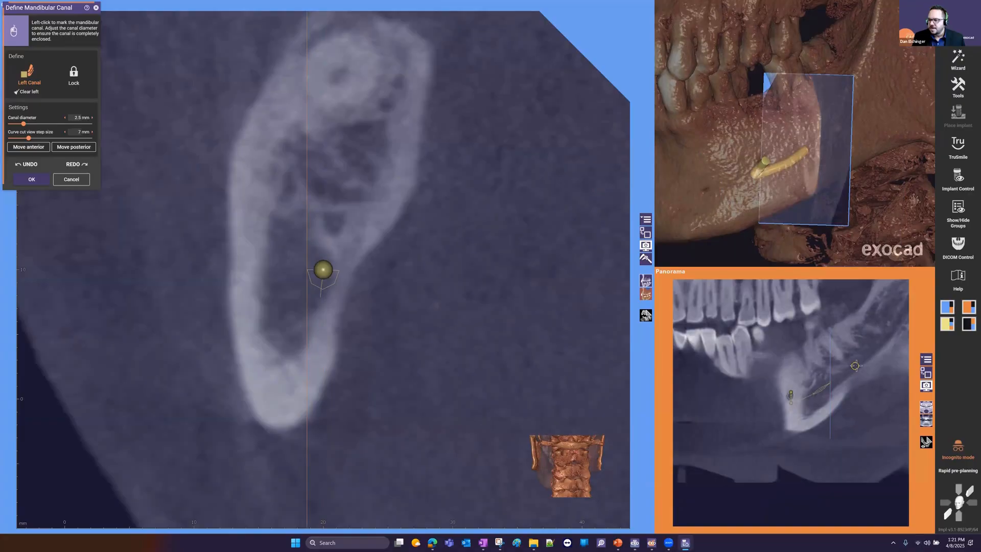
pyautogui.click(857, 366)
pyautogui.click(883, 341)
pyautogui.click(899, 320)
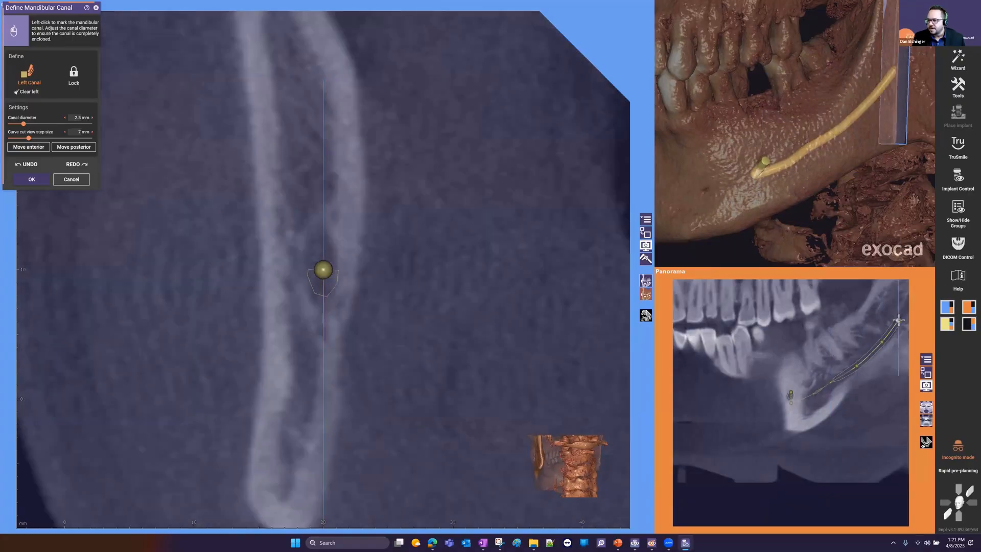
pyautogui.click(906, 310)
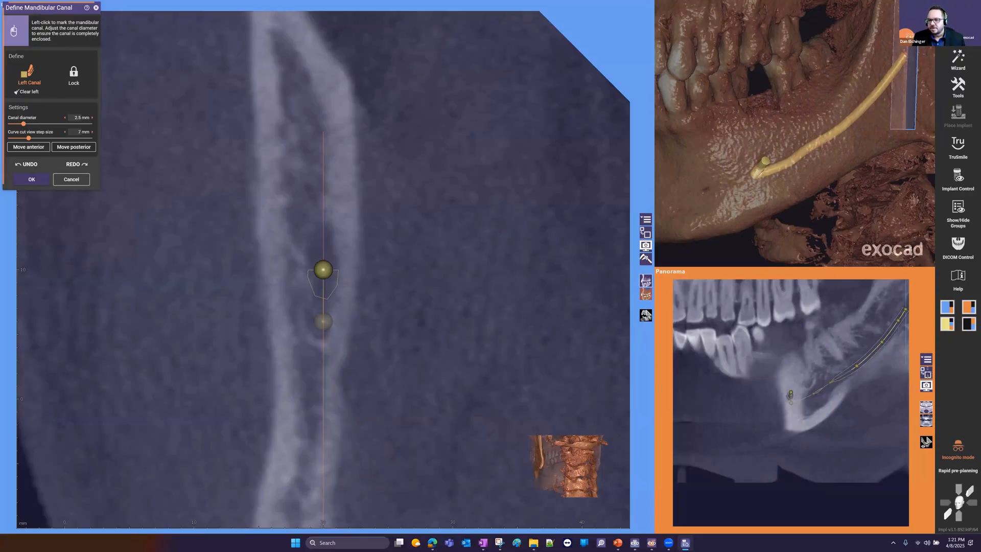
# Step: Enlarge the panorama view and extend the left canal with two more points up the ramus
pyautogui.click(927, 374)
pyautogui.scroll(-3, 395, 173)
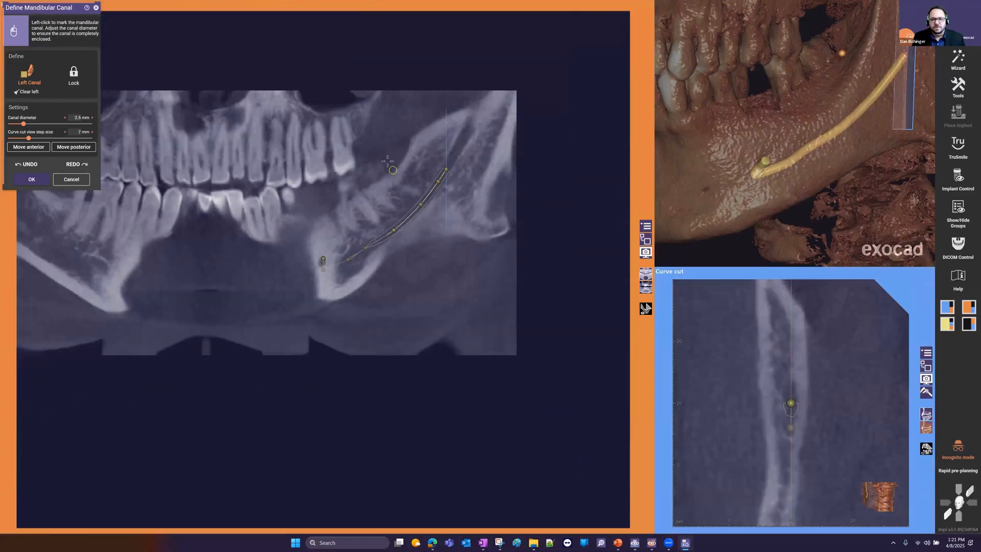
pyautogui.click(463, 142)
pyautogui.click(469, 123)
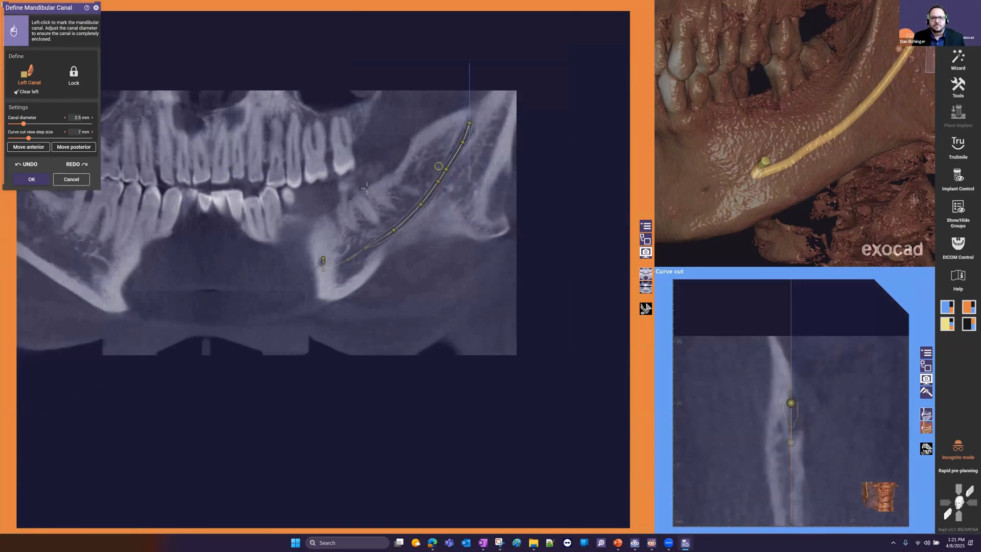
# Step: Move the lowest canal point near the mental foramen slightly forward and down in the panorama view
pyautogui.scroll(-3, 339, 163)
pyautogui.scroll(2, 339, 162)
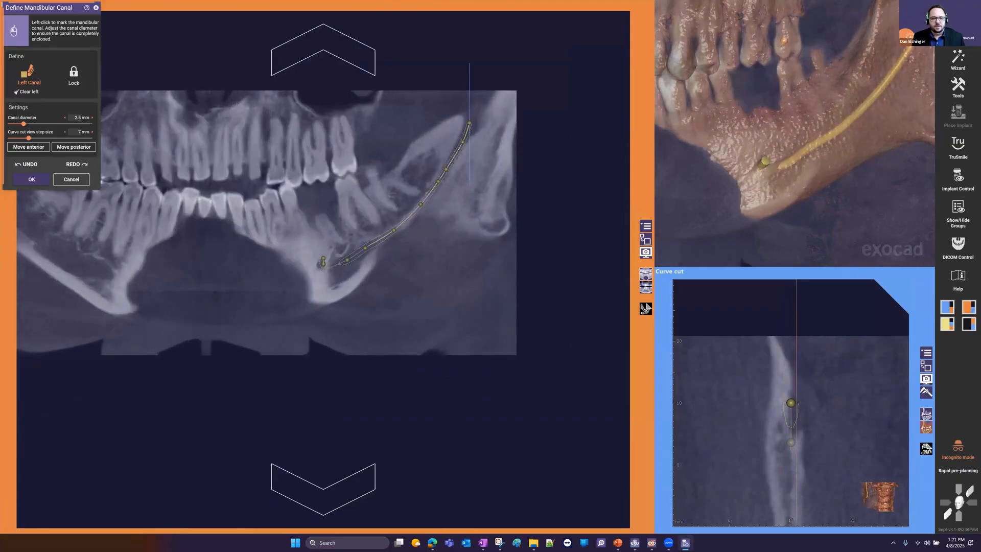
pyautogui.scroll(-7, 323, 222)
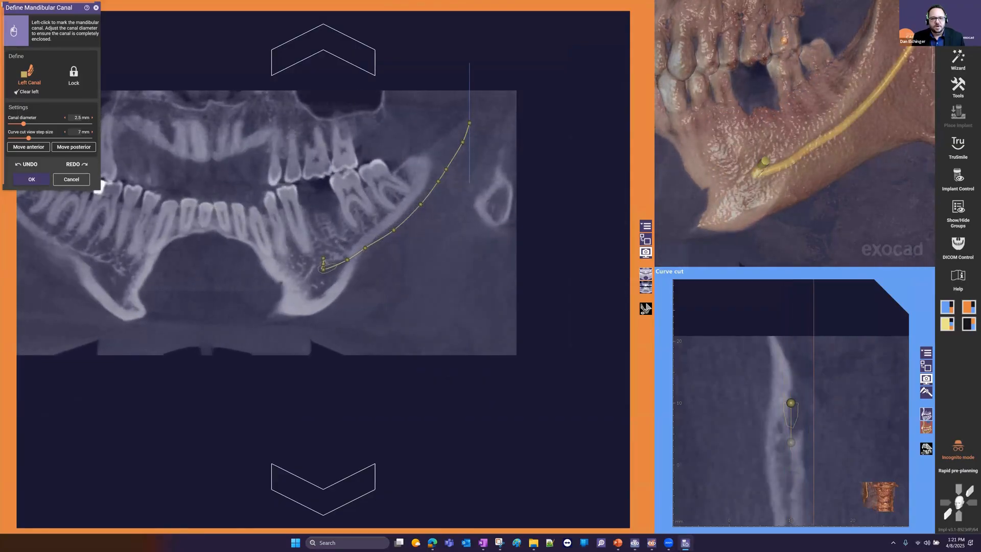
pyautogui.scroll(5, 291, 281)
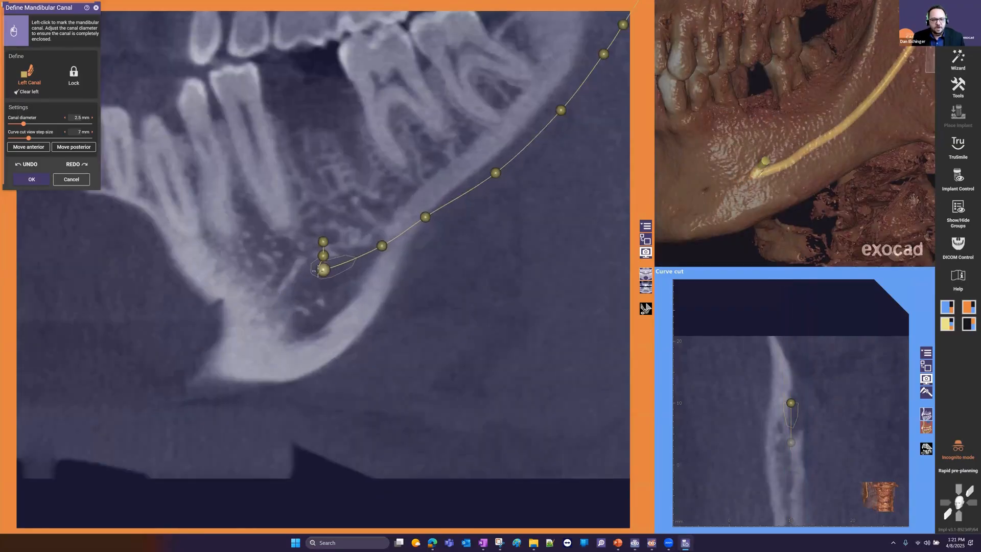
pyautogui.moveTo(323, 270); pyautogui.dragTo(310, 276)
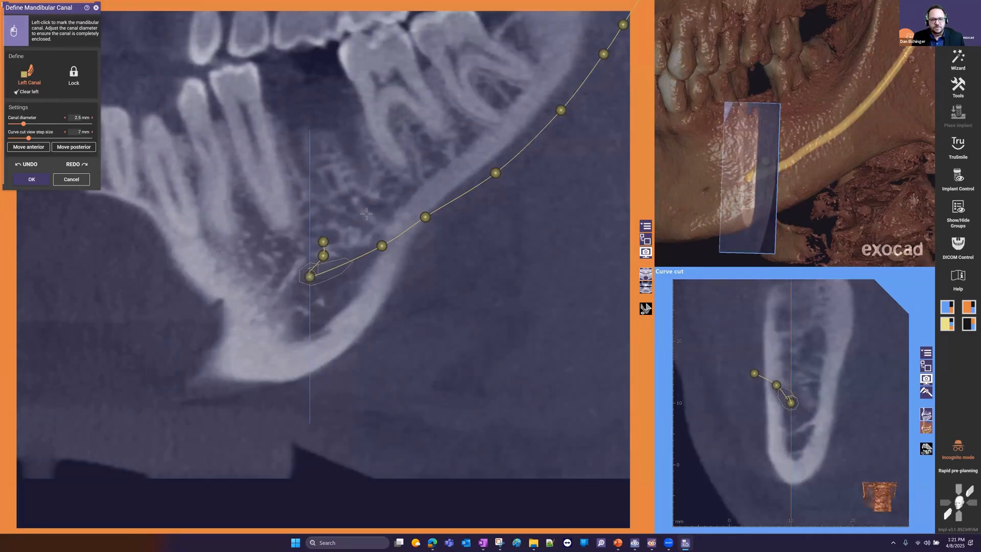
# Step: Enlarge the 3D view to inspect the traced left canal and move the Define Mandibular Canal dialog clear of the upper corner
pyautogui.scroll(-5, 367, 213)
pyautogui.moveTo(354, 169); pyautogui.dragTo(527, 199, button='right')
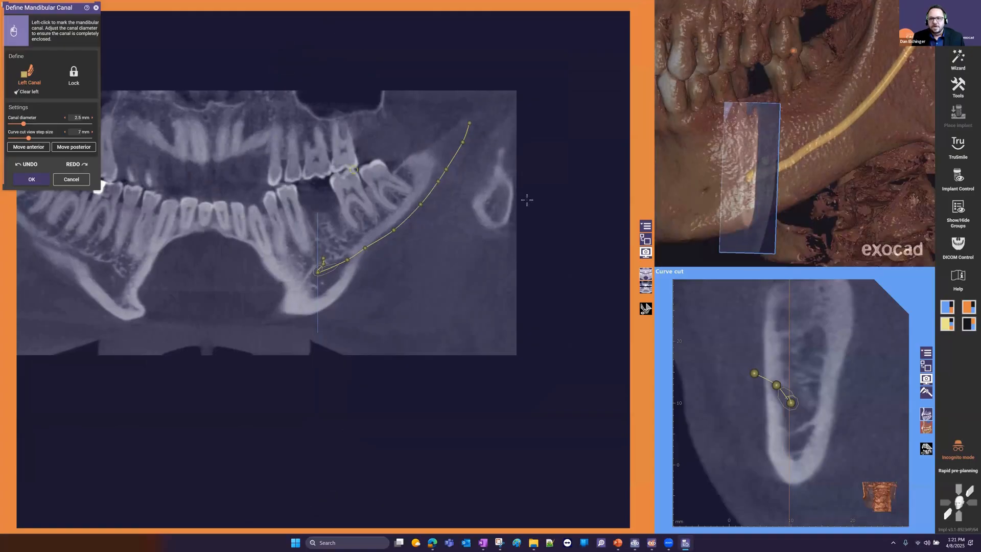
pyautogui.click(646, 240)
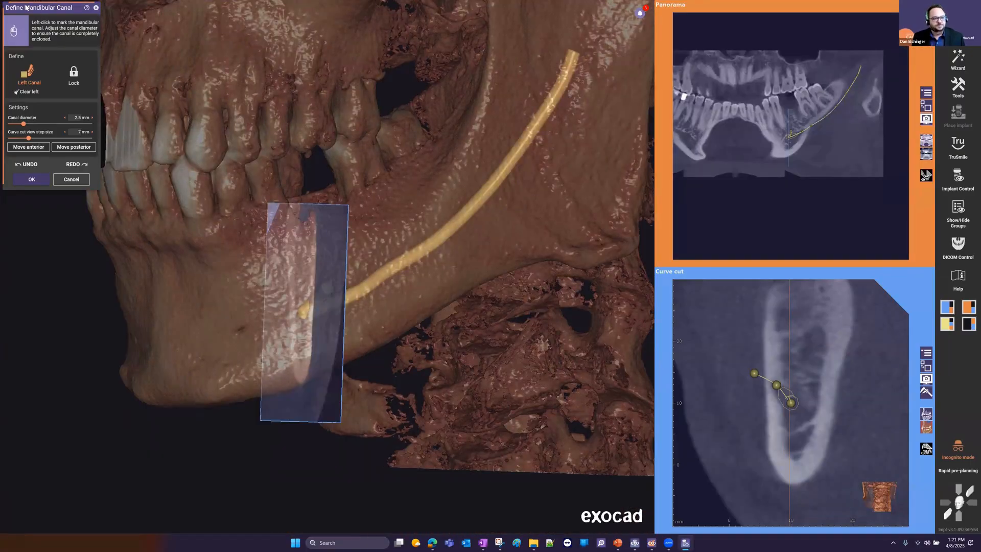
pyautogui.moveTo(26, 7); pyautogui.dragTo(129, 173)
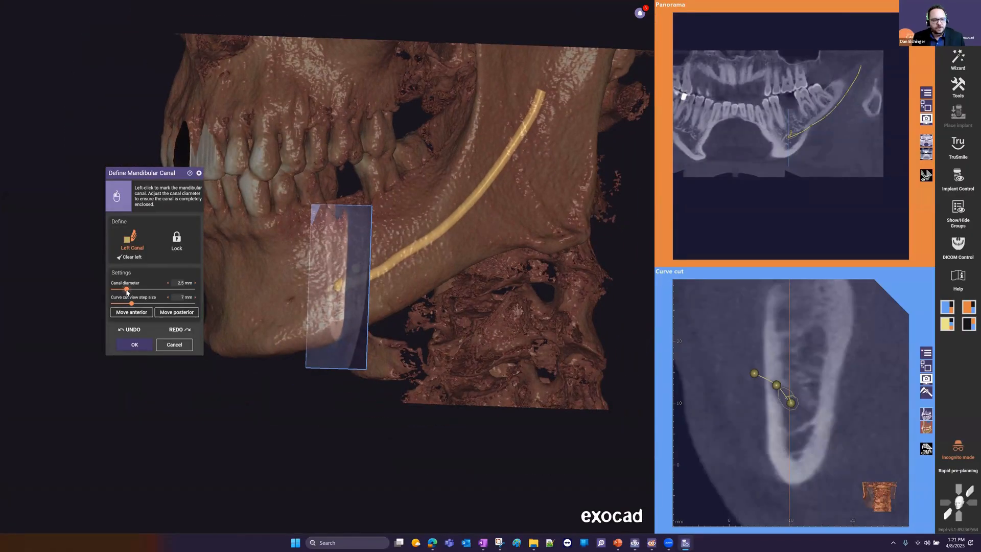
# Step: Try a left canal diameter of 3.34 mm and reset it to the default 2.5 mm
pyautogui.moveTo(127, 292); pyautogui.dragTo(148, 291)
pyautogui.rightClick(177, 282)
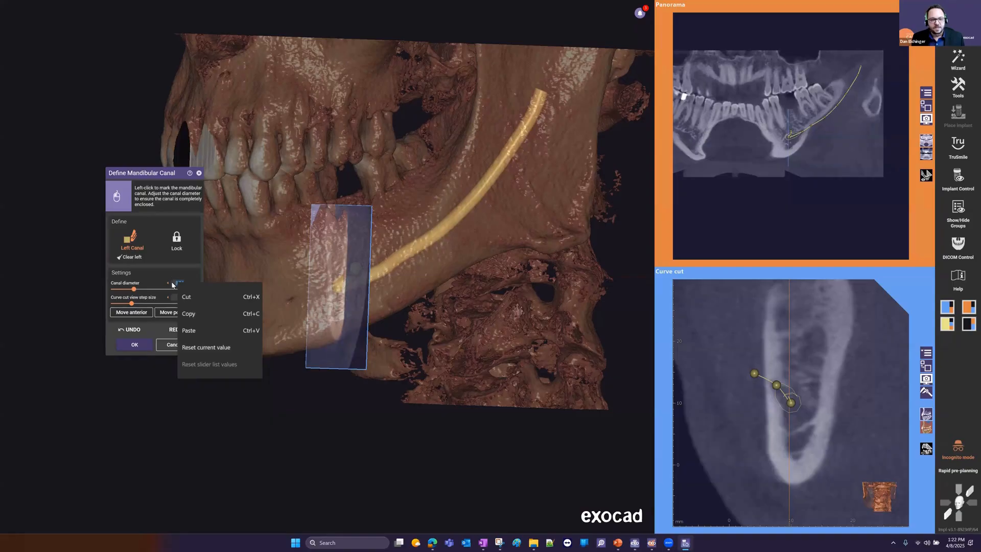
pyautogui.rightClick(175, 285)
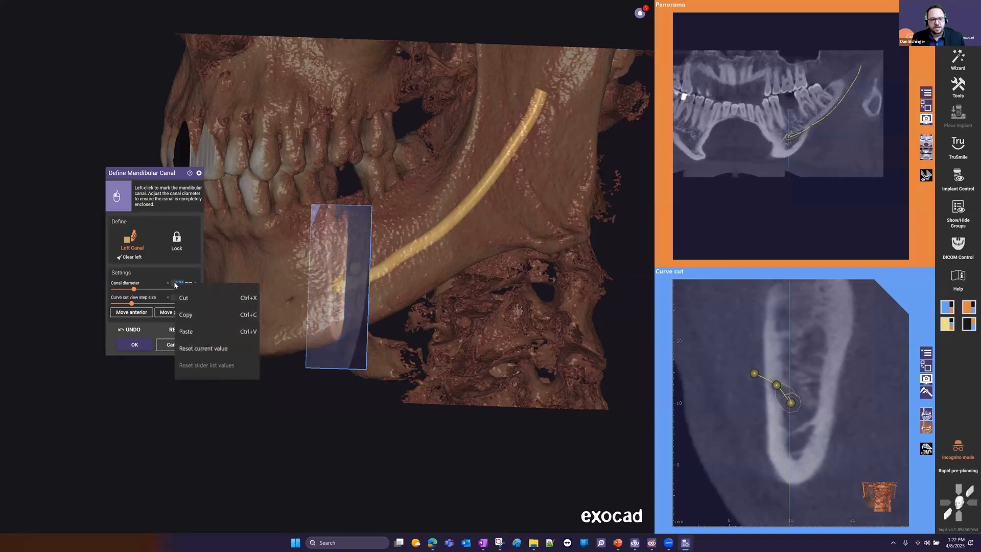
pyautogui.click(174, 283)
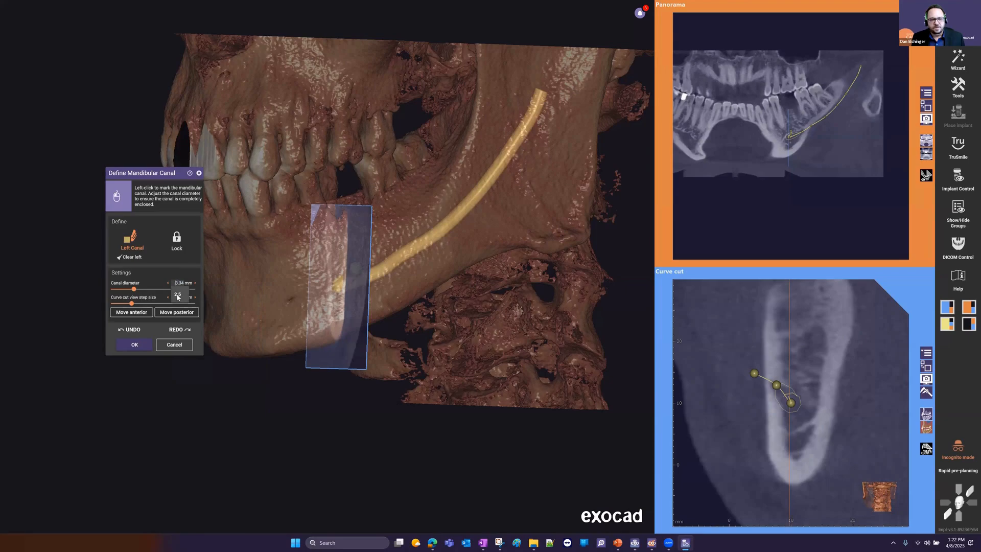
pyautogui.click(178, 295)
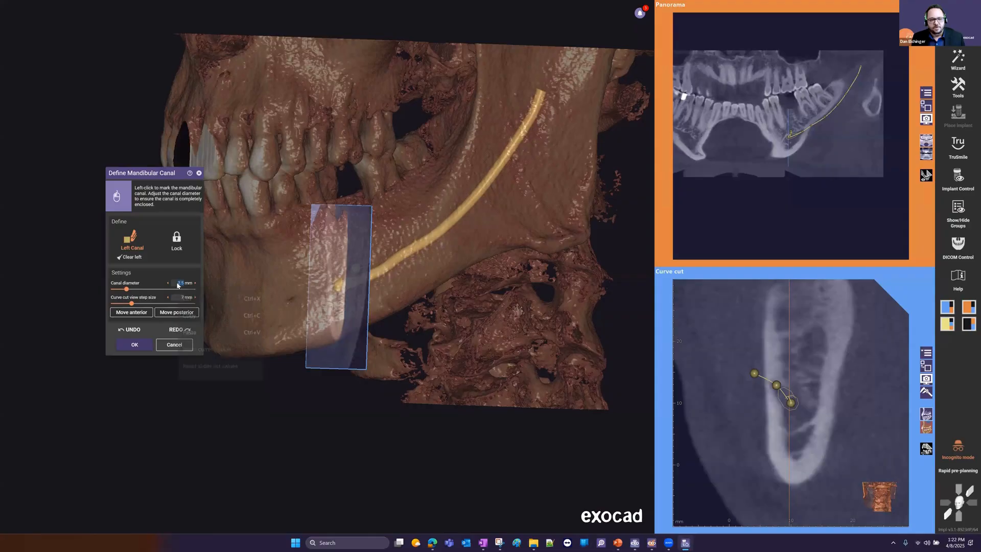
pyautogui.rightClick(180, 285)
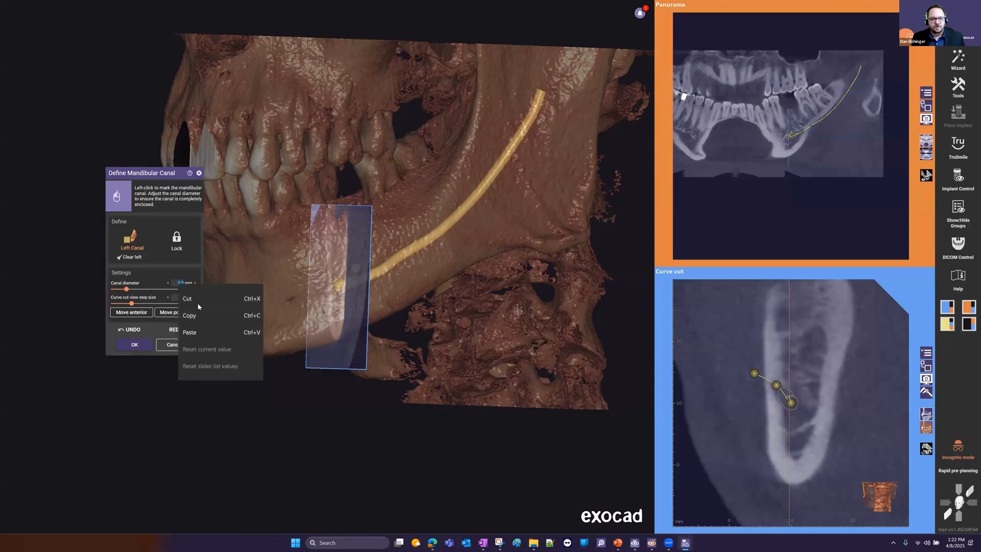
pyautogui.click(157, 276)
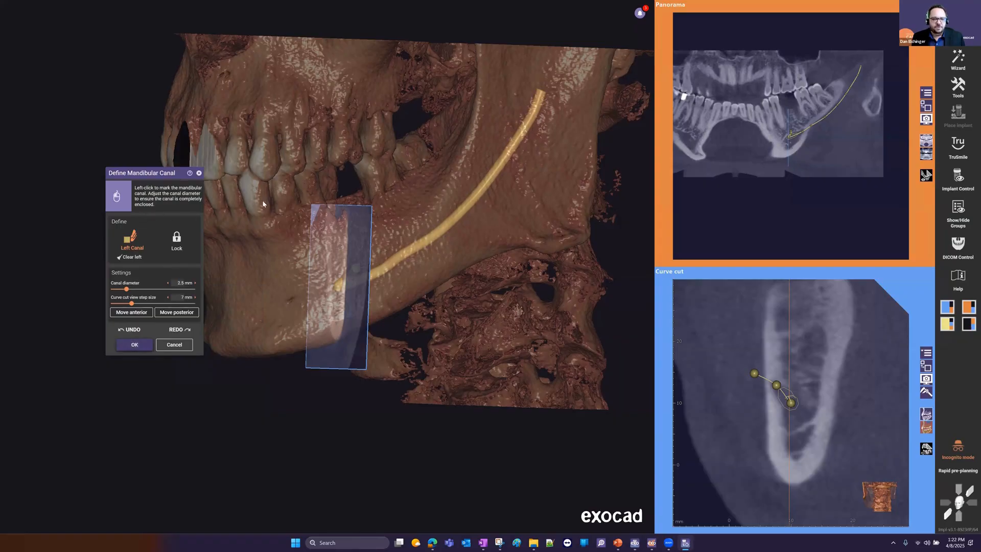
# Step: Check the traced left canal from the front in the 3D view and accept the mandibular canal definition
pyautogui.scroll(-3, 262, 201)
pyautogui.moveTo(263, 201); pyautogui.dragTo(254, 197, button='right')
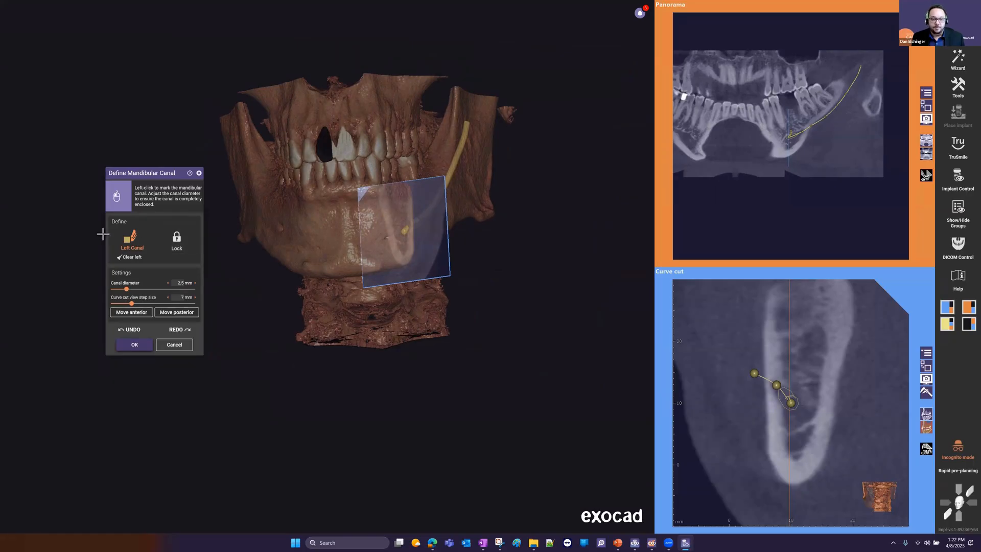
pyautogui.click(128, 345)
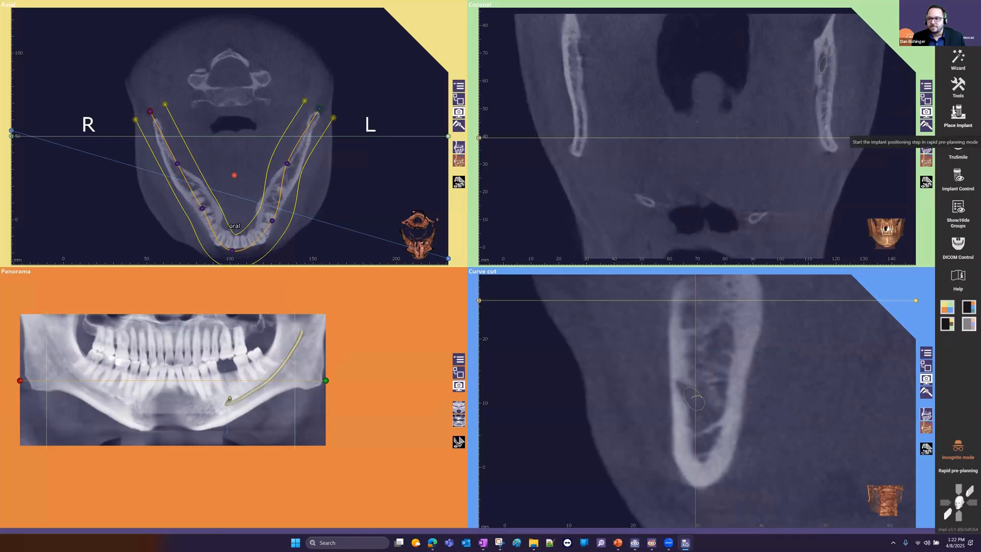
# Step: Start implant positioning for tooth 19 and move its dialog aside, clear of the molar region in the panorama
pyautogui.click(956, 112)
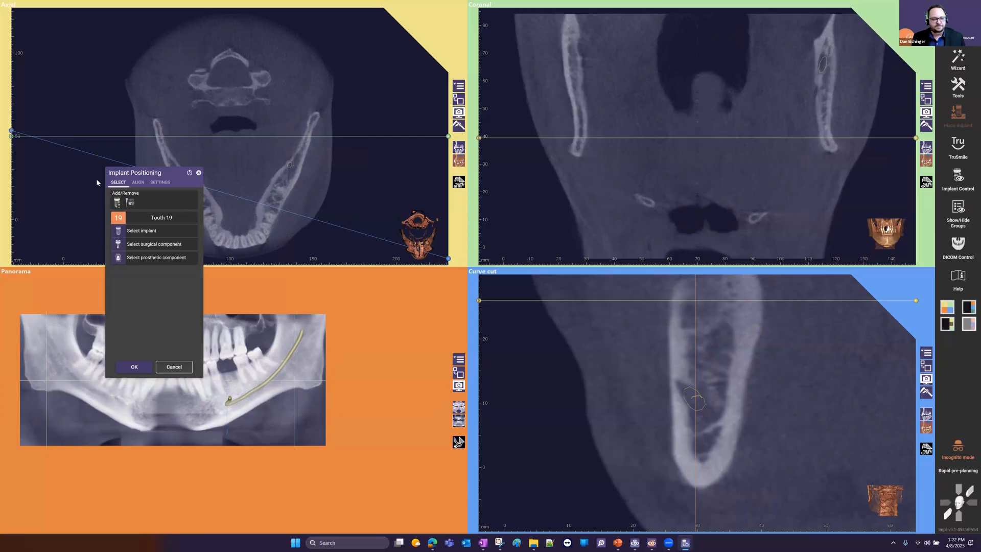
pyautogui.moveTo(97, 182); pyautogui.dragTo(43, 175)
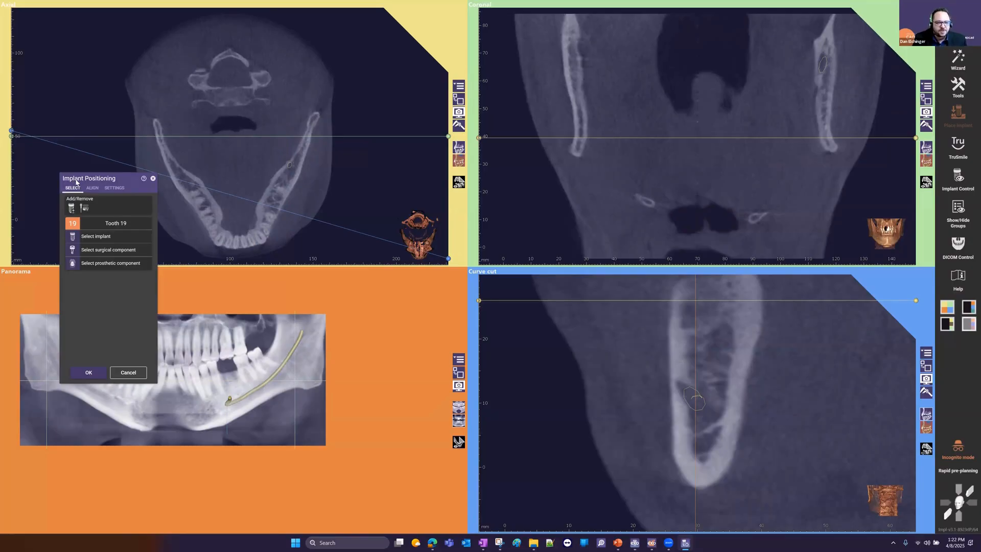
pyautogui.moveTo(76, 182); pyautogui.dragTo(81, 196)
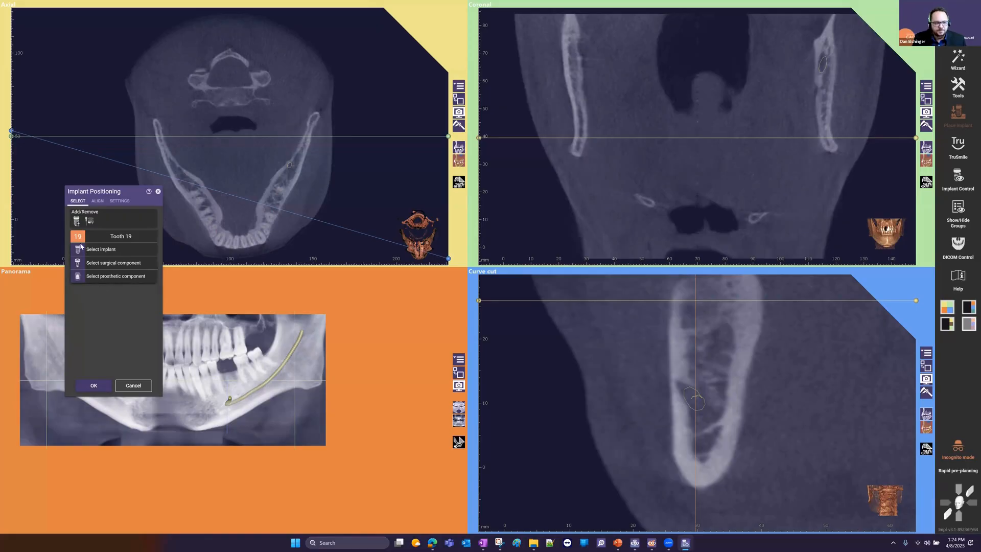
# Step: Open the implant selection for tooth 19, search for "stra", browse the matching implant systems and clear the search
pyautogui.click(78, 251)
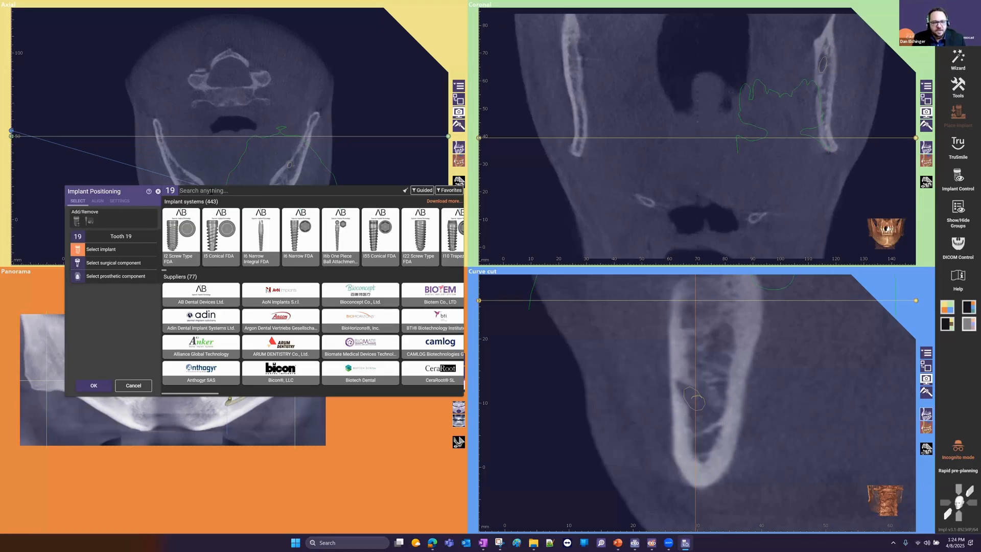
pyautogui.click(211, 191)
pyautogui.write('stra')
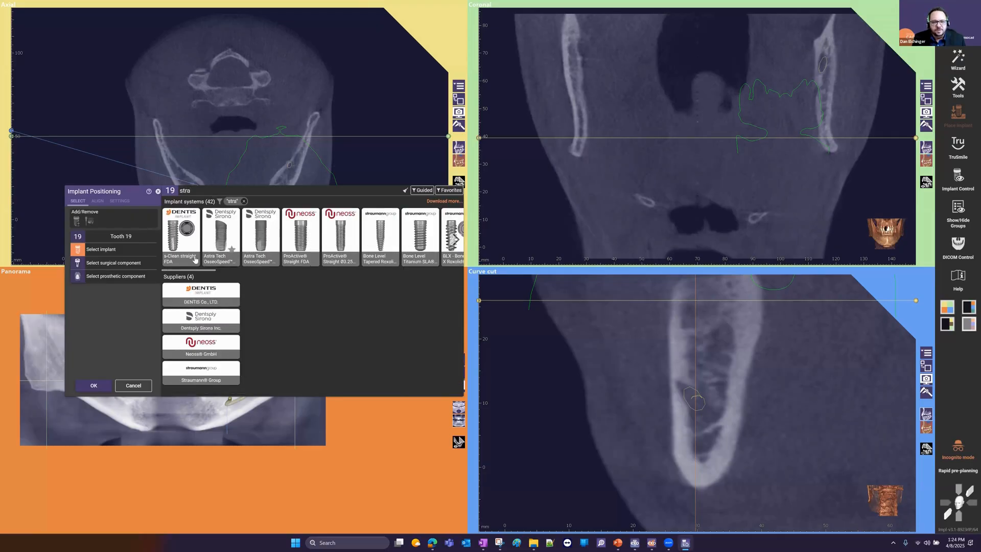
pyautogui.scroll(-8, 195, 259)
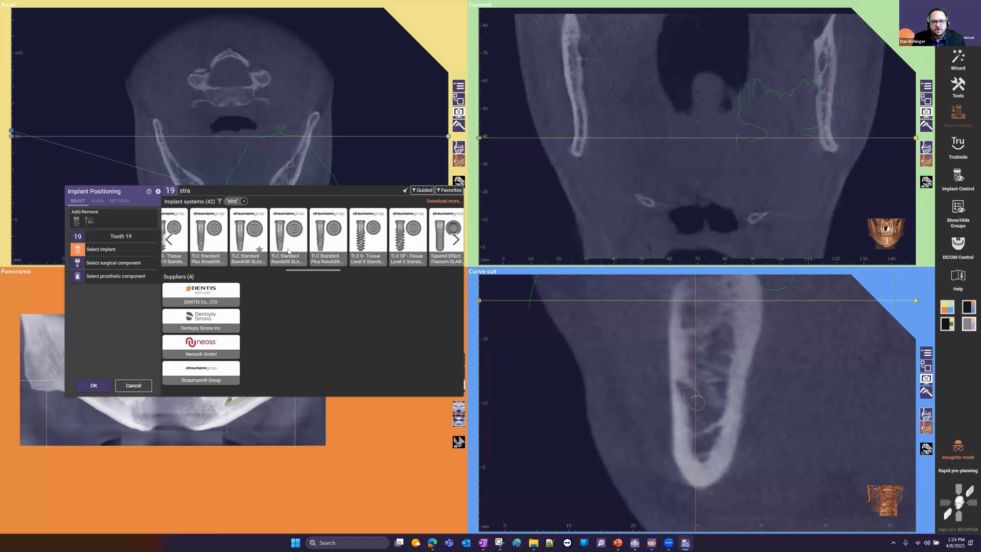
pyautogui.scroll(-6, 288, 251)
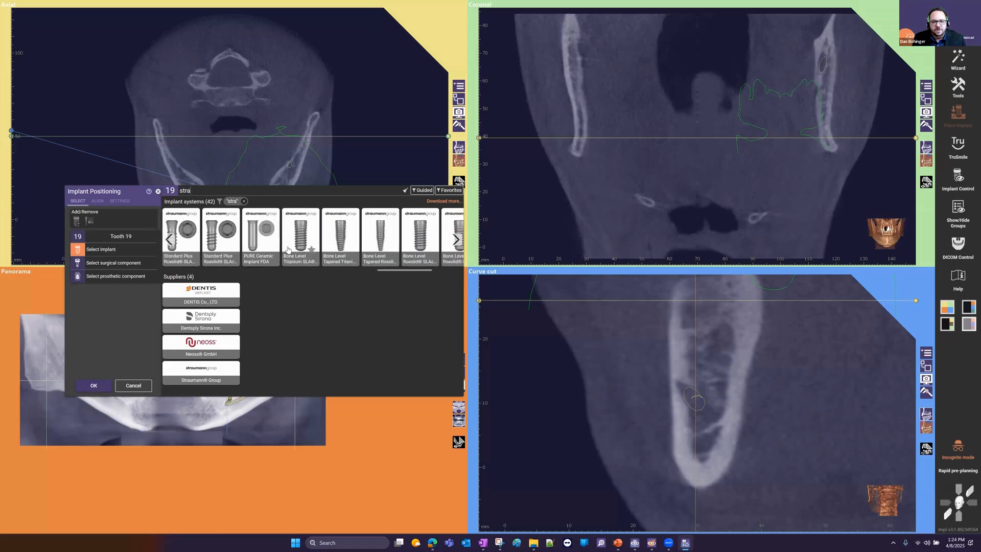
pyautogui.click(245, 201)
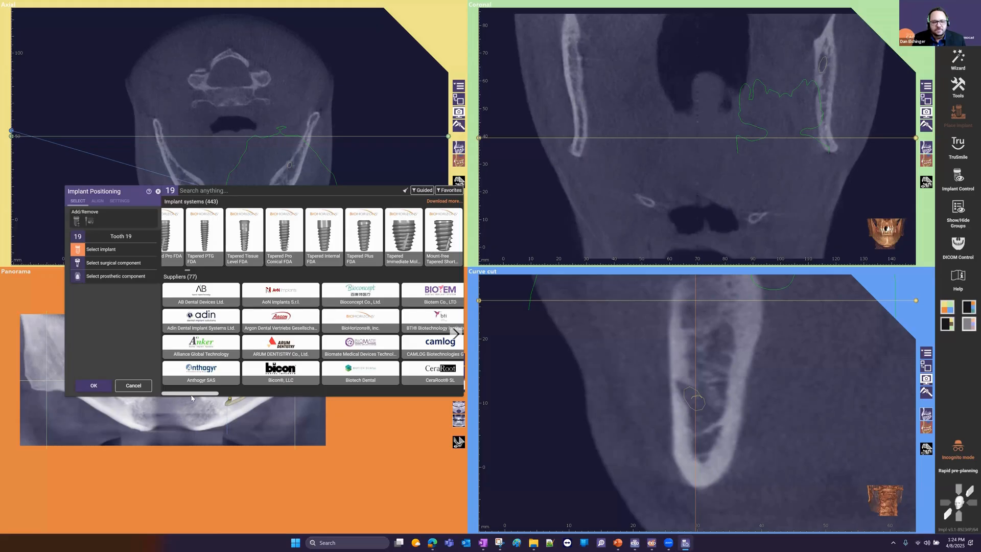
# Step: Filter the suppliers by exocad GmbH, select its Implants FDA system and remove the supplier filter
pyautogui.moveTo(192, 397); pyautogui.dragTo(255, 396)
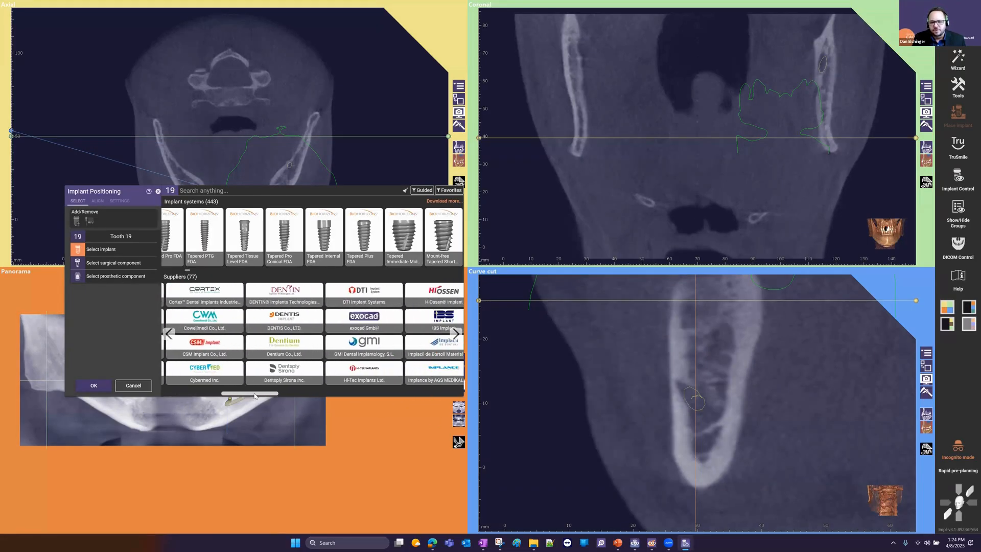
pyautogui.click(357, 321)
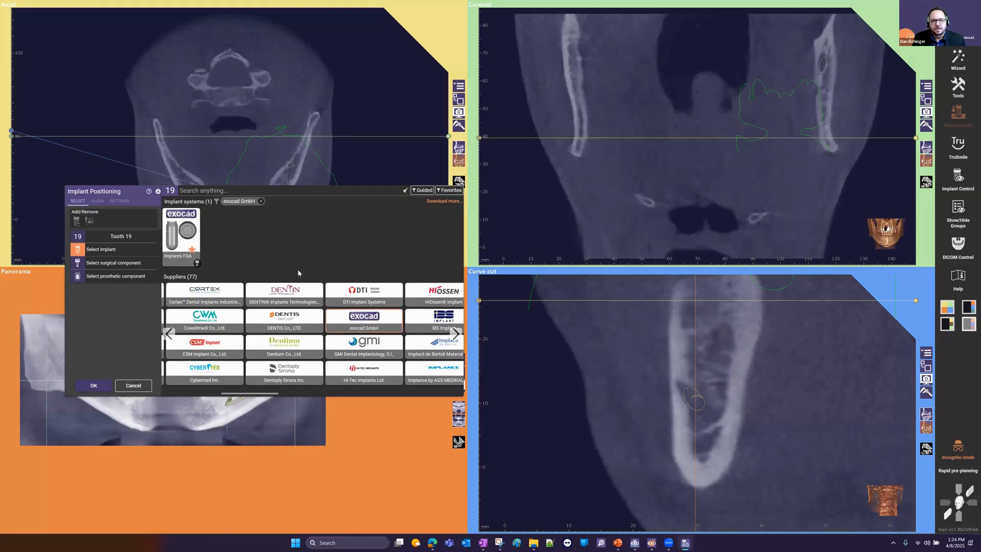
pyautogui.click(179, 230)
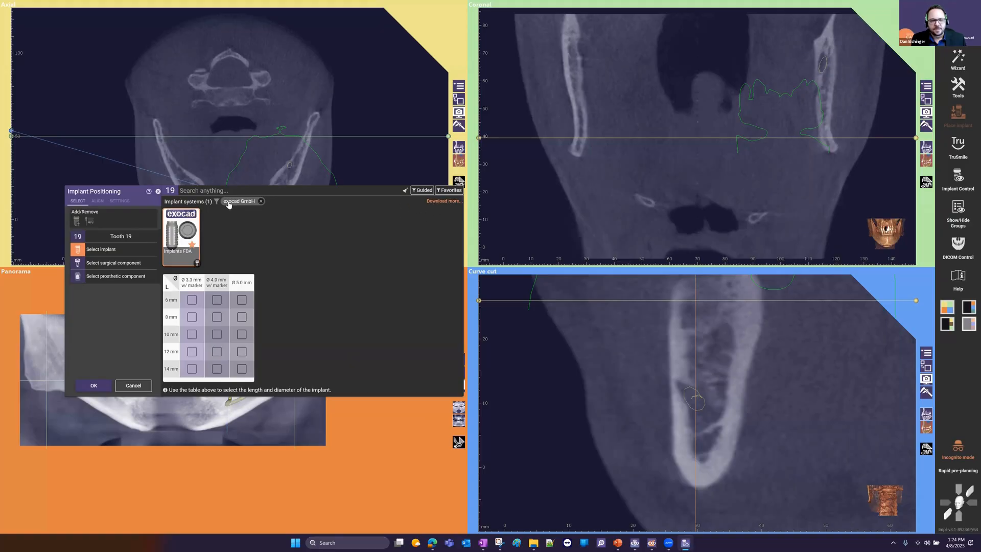
pyautogui.click(261, 203)
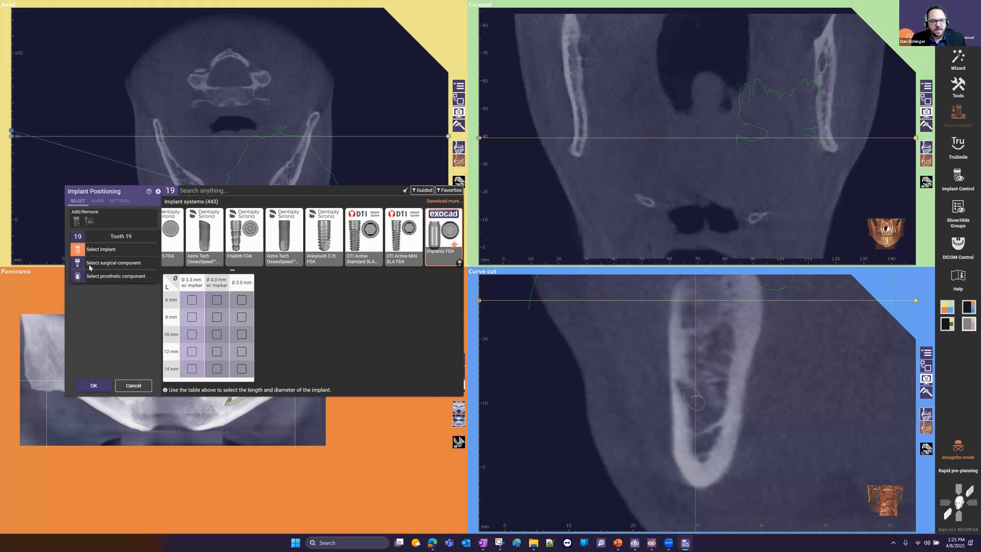
# Step: Open the Library Manager for downloading more implants and browse the list of library partners
pyautogui.click(432, 202)
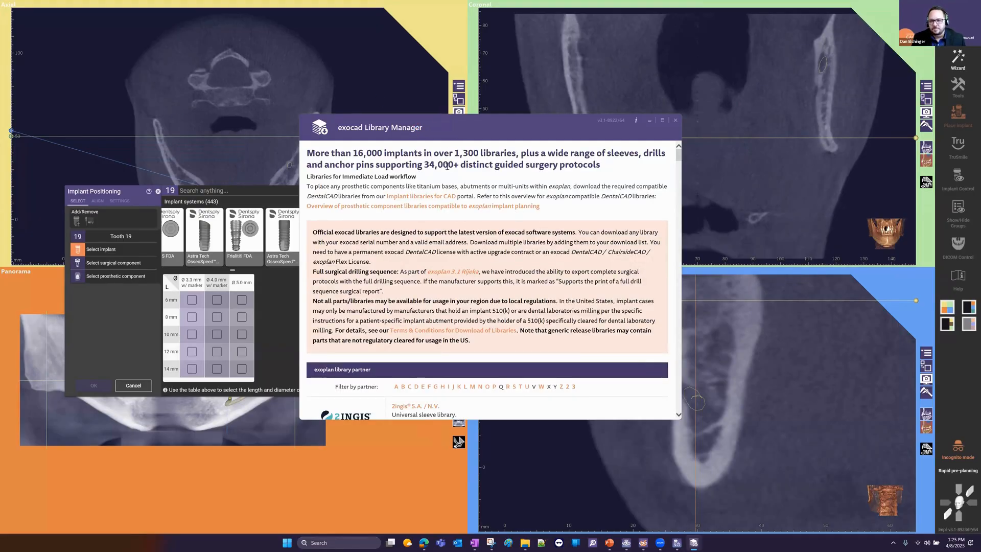
pyautogui.scroll(-3, 442, 174)
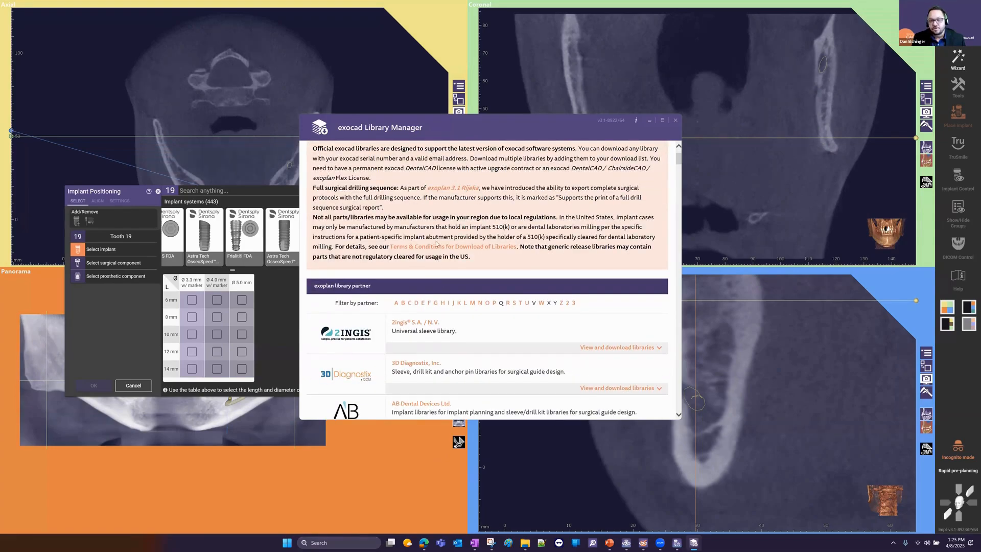
pyautogui.scroll(-7, 421, 256)
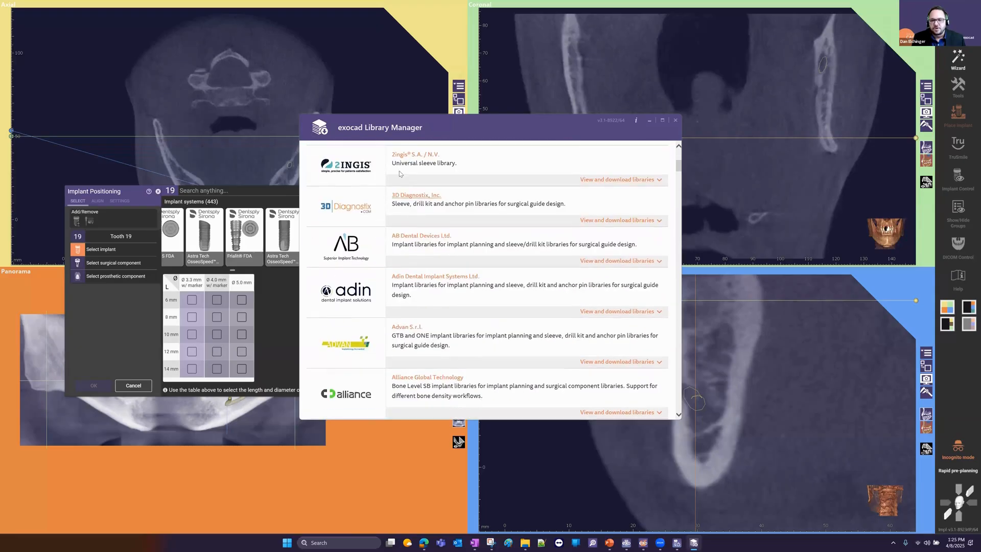
pyautogui.scroll(5, 416, 307)
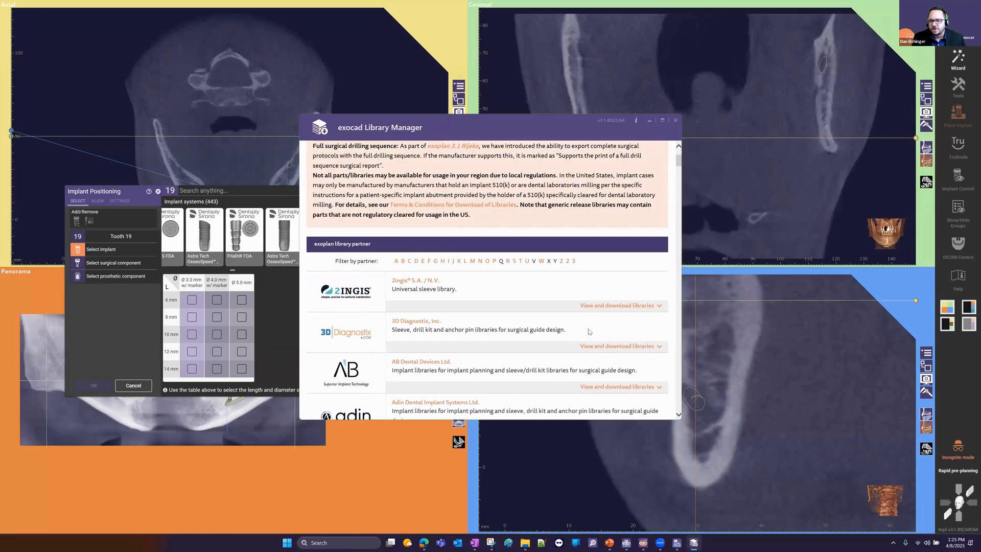
# Step: Add the 2ingis GuideCreator and 3DDiagnostix GuideCreator Pin packages to the download list, view the request form and close the Library Manager
pyautogui.click(659, 306)
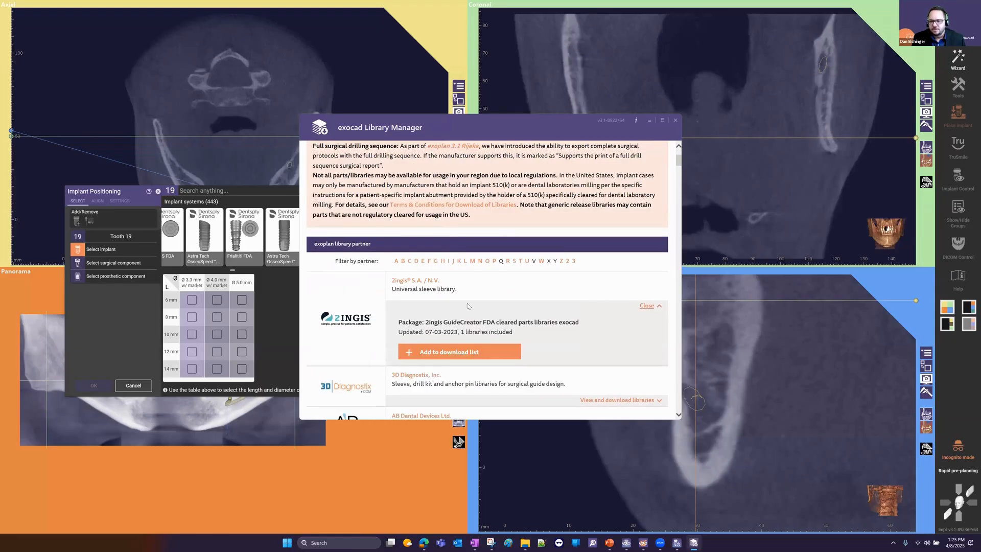
pyautogui.click(411, 353)
pyautogui.scroll(-2, 659, 316)
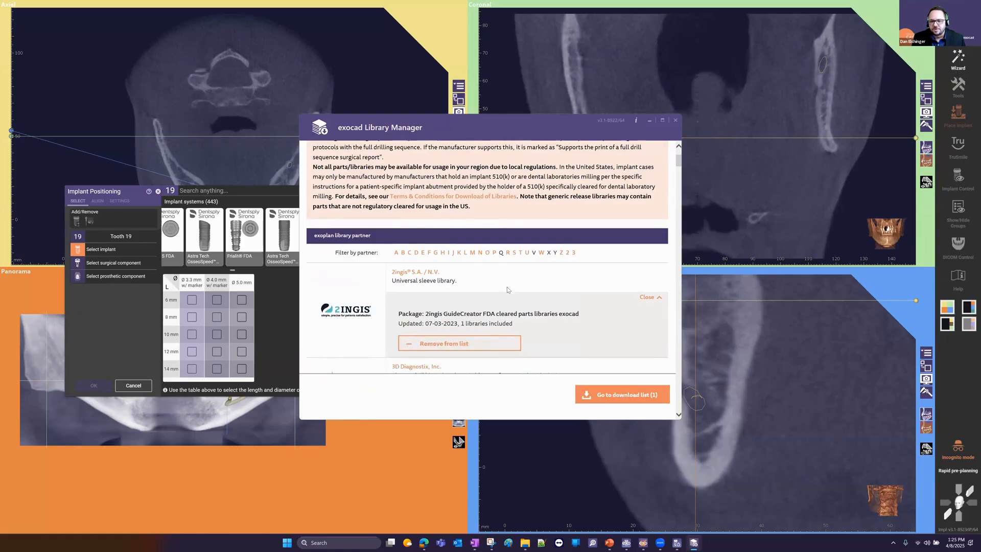
pyautogui.click(662, 316)
pyautogui.scroll(-1, 482, 291)
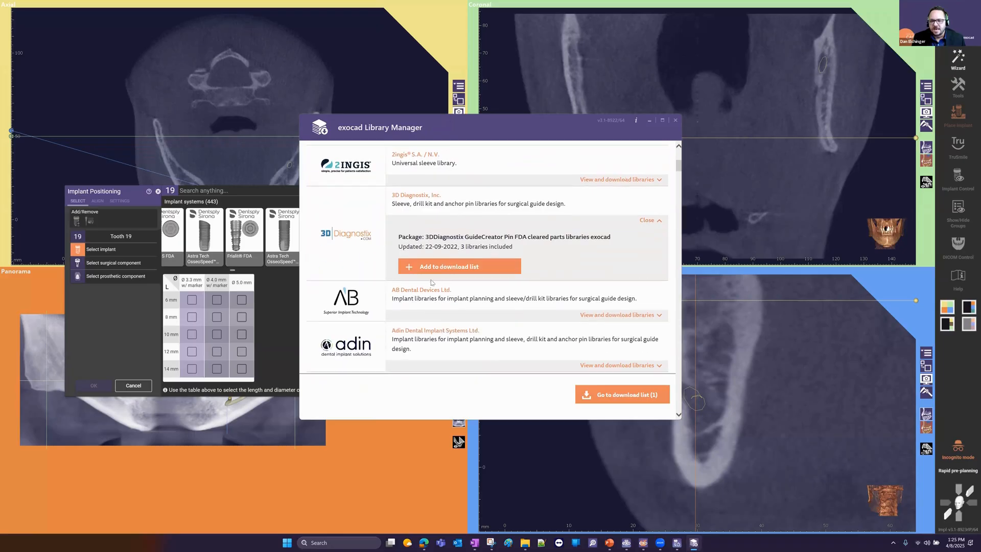
pyautogui.click(420, 271)
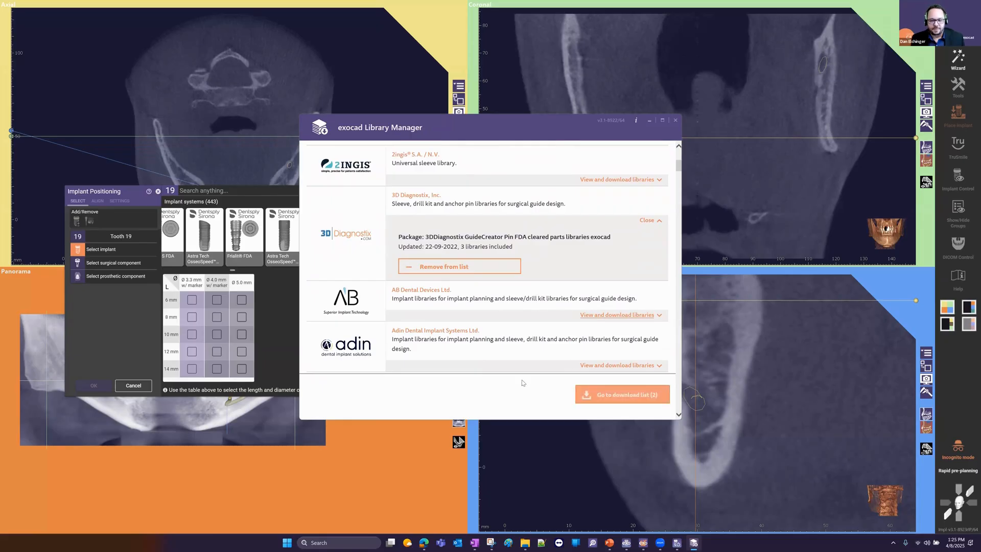
pyautogui.click(594, 399)
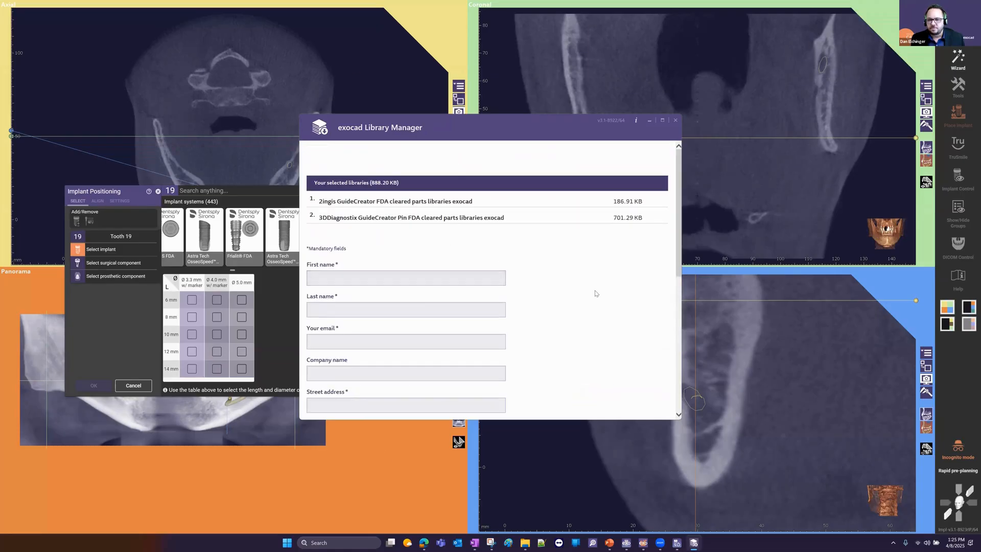
pyautogui.click(676, 121)
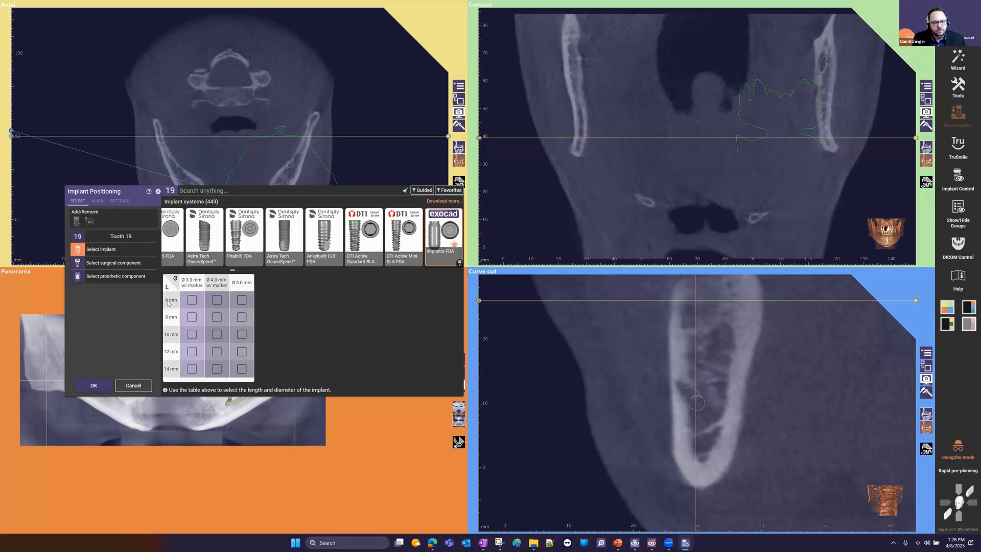
# Step: Choose the Implants FDA implant with 4.0 mm diameter, marker and 8 mm length, and examine its preview and details
pyautogui.click(217, 317)
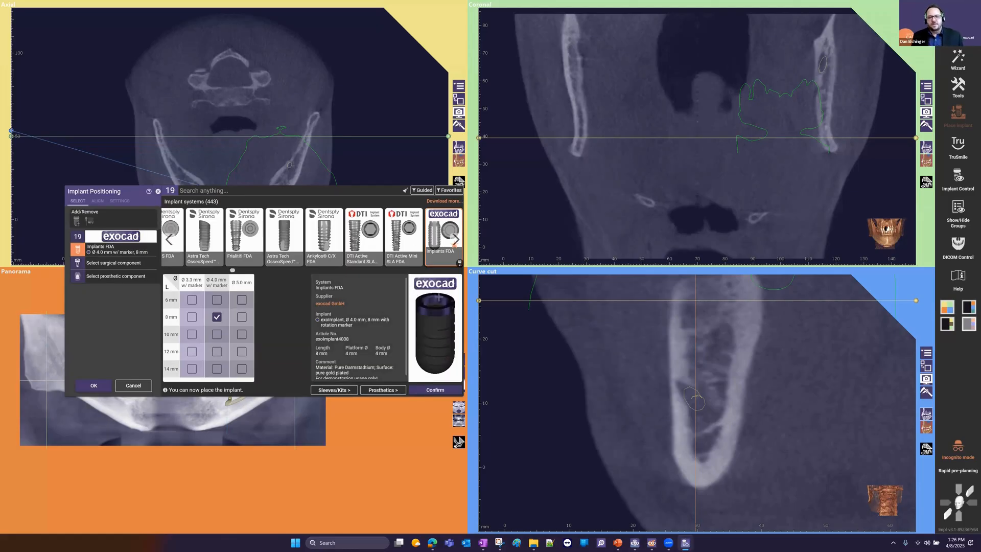
pyautogui.moveTo(437, 304); pyautogui.dragTo(437, 311)
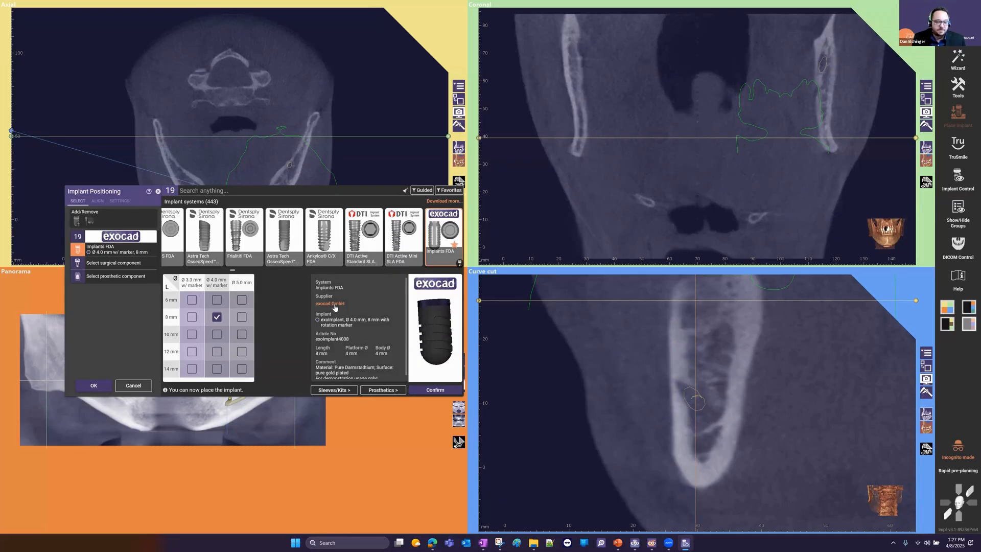
pyautogui.scroll(-1, 332, 333)
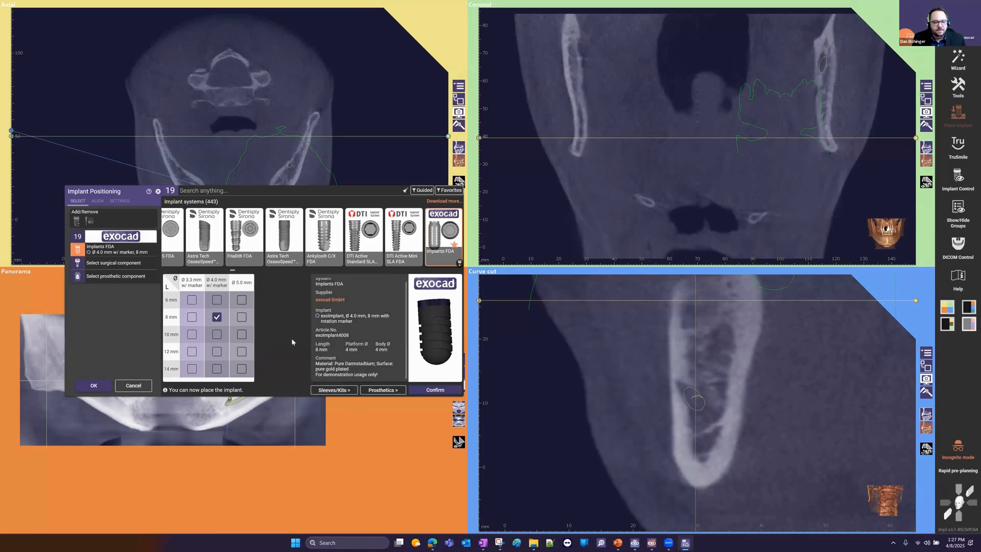
# Step: Choose the Demo Drill Kit with the Fully Guided Demo Ø 4.5 mm sleeve and the Hard Bone Density DI/DII protocol
pyautogui.click(334, 390)
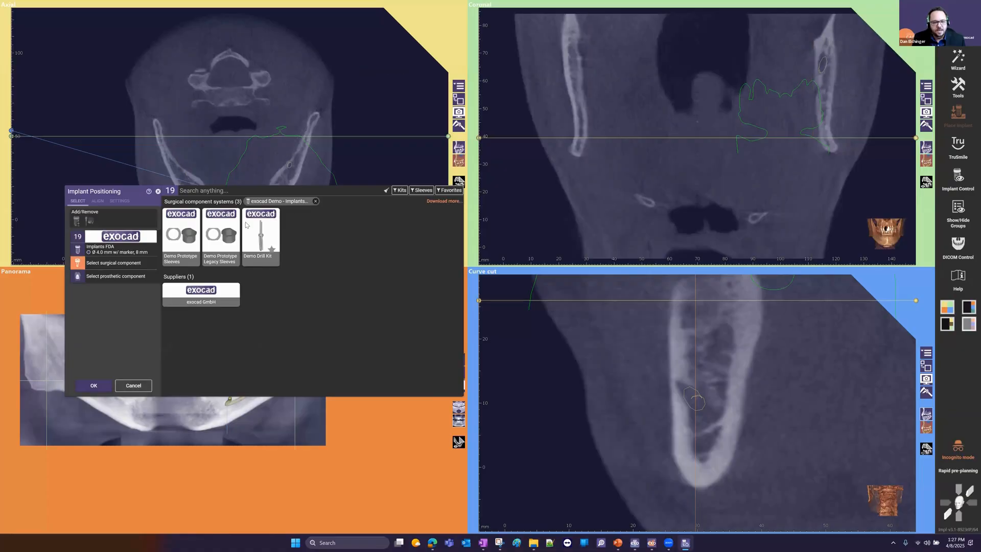
pyautogui.click(259, 232)
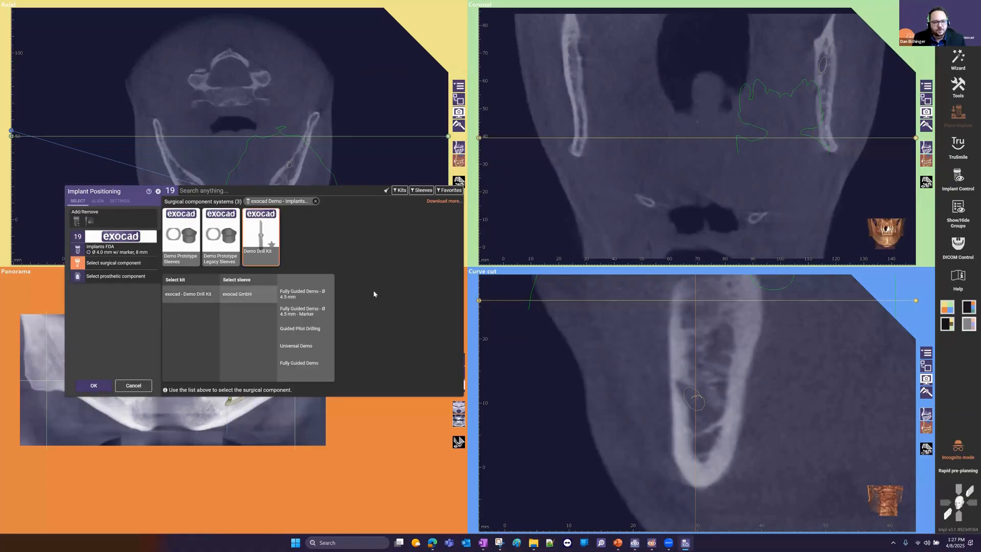
pyautogui.click(309, 296)
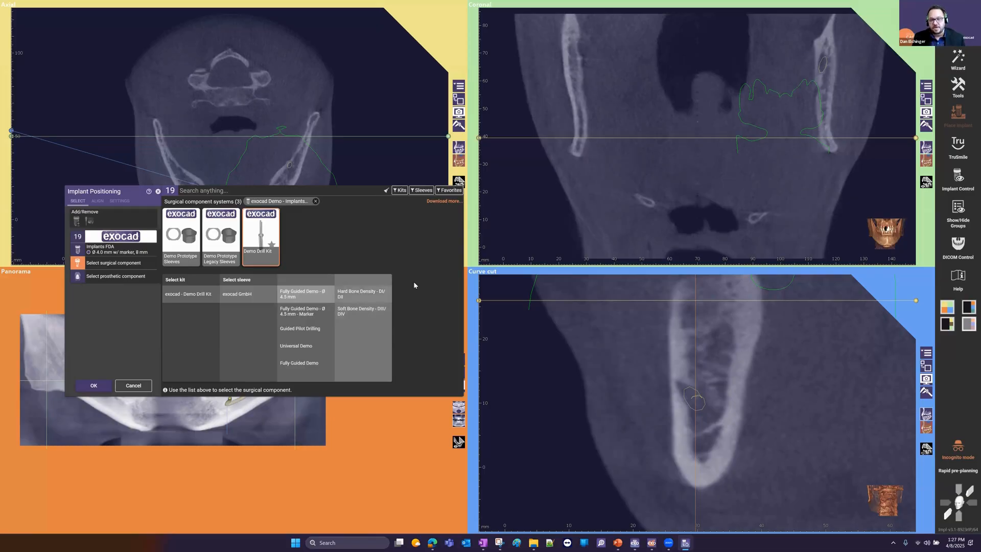
pyautogui.click(375, 301)
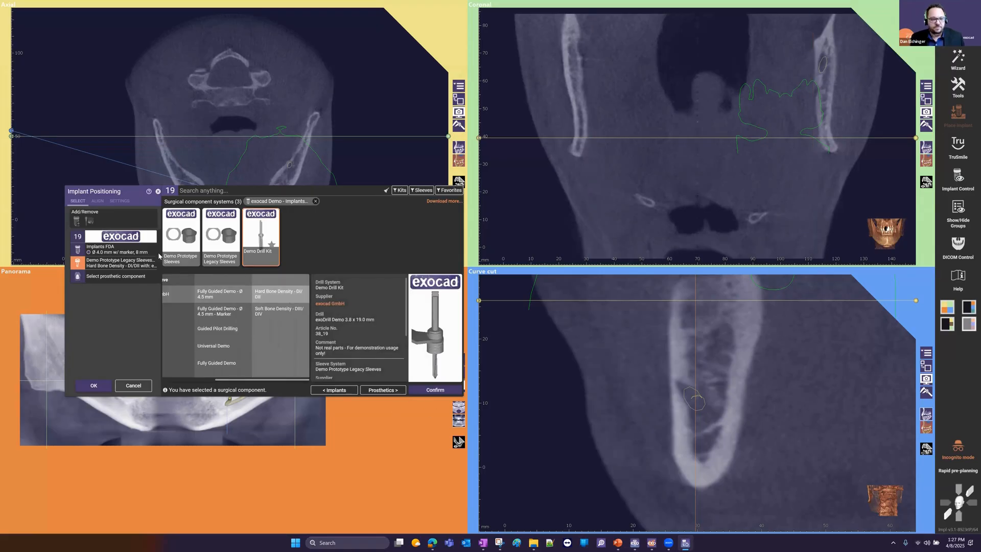
# Step: Choose the straight 4 mm abutment from the Demo Stock Abutment FDA system as the prosthetic component
pyautogui.click(378, 390)
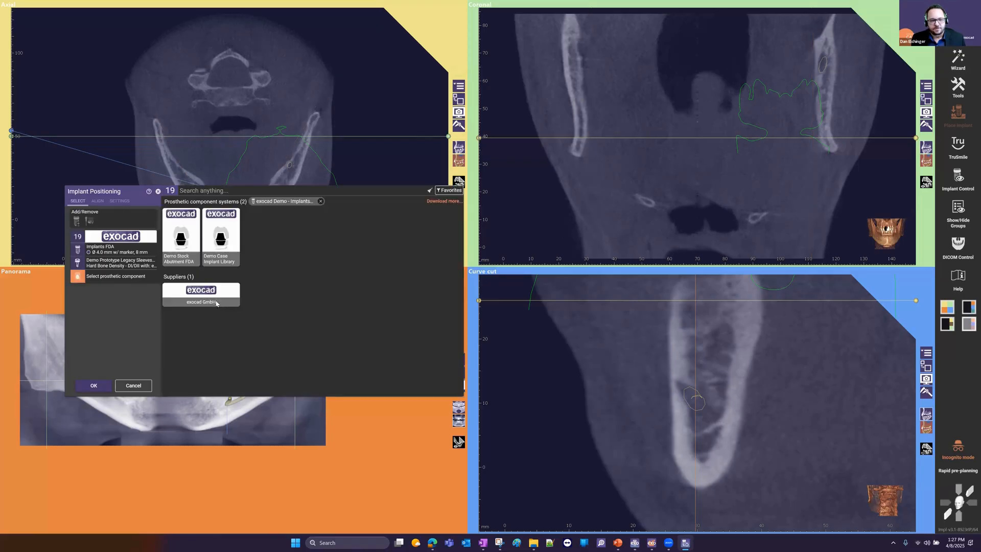
pyautogui.click(186, 231)
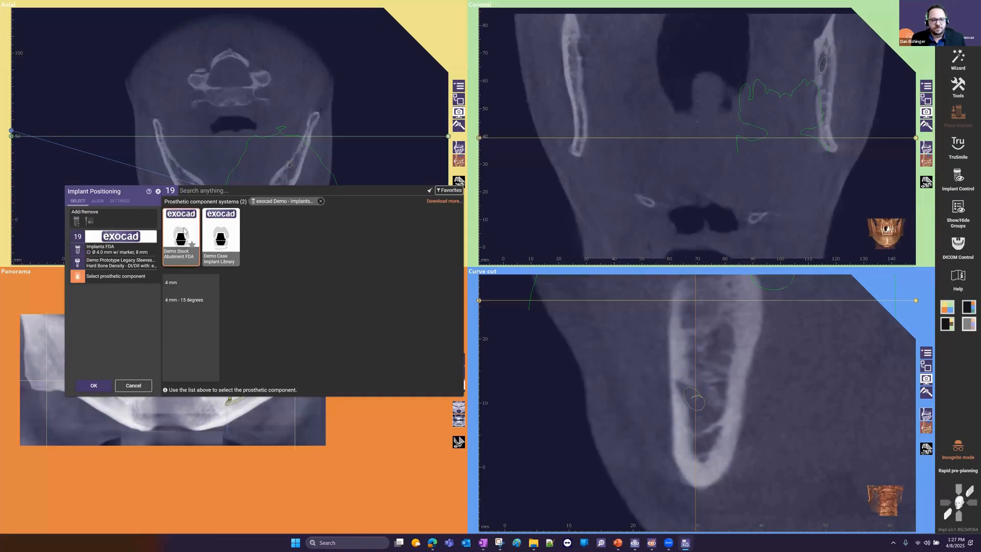
pyautogui.click(194, 288)
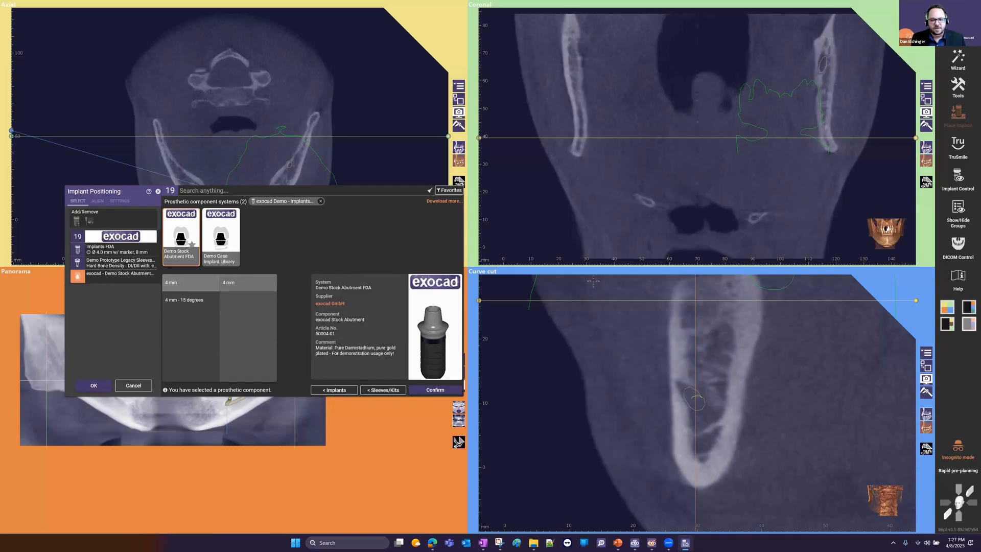
# Step: Place the tooth 19 implant at the upper end of the jawbone in the curve cut
pyautogui.click(708, 338)
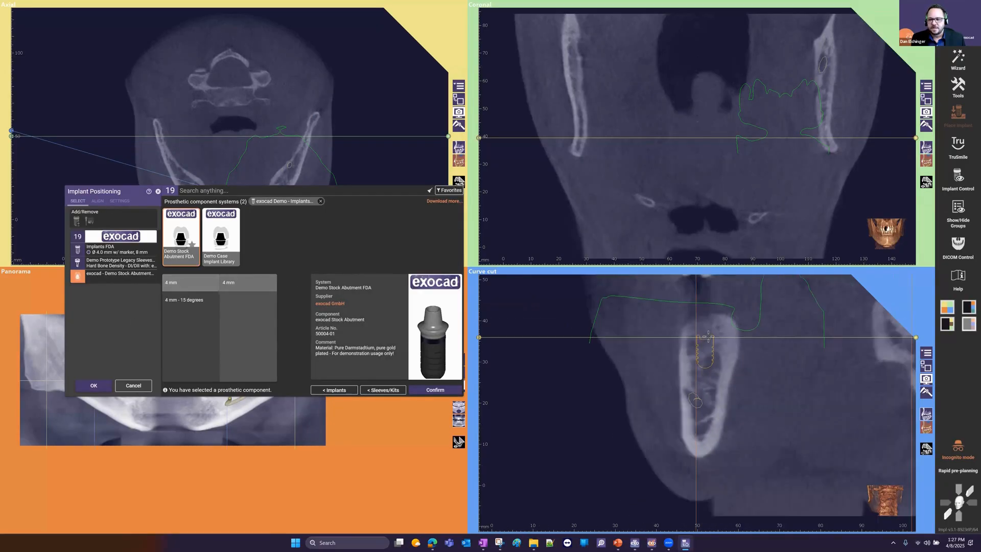
pyautogui.scroll(-2, 312, 126)
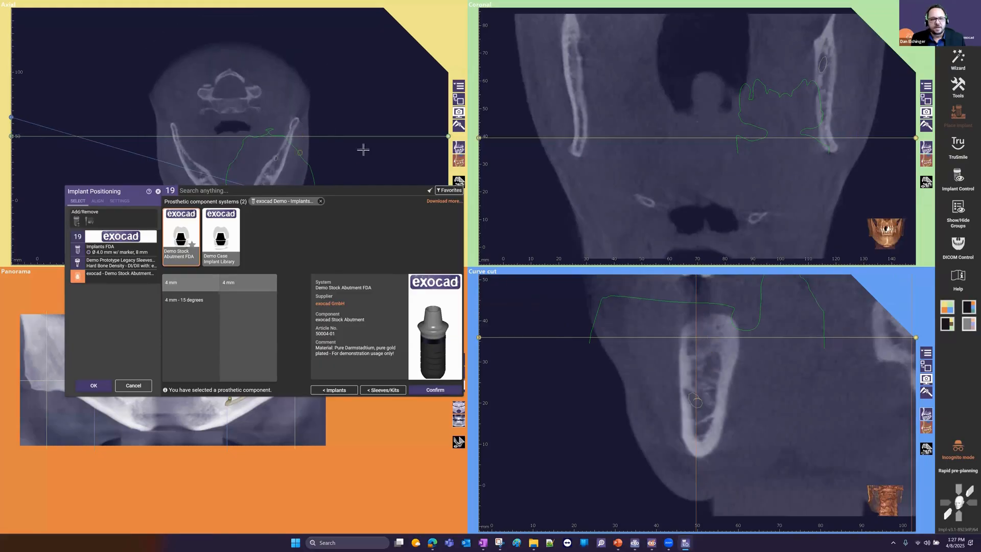
pyautogui.click(711, 335)
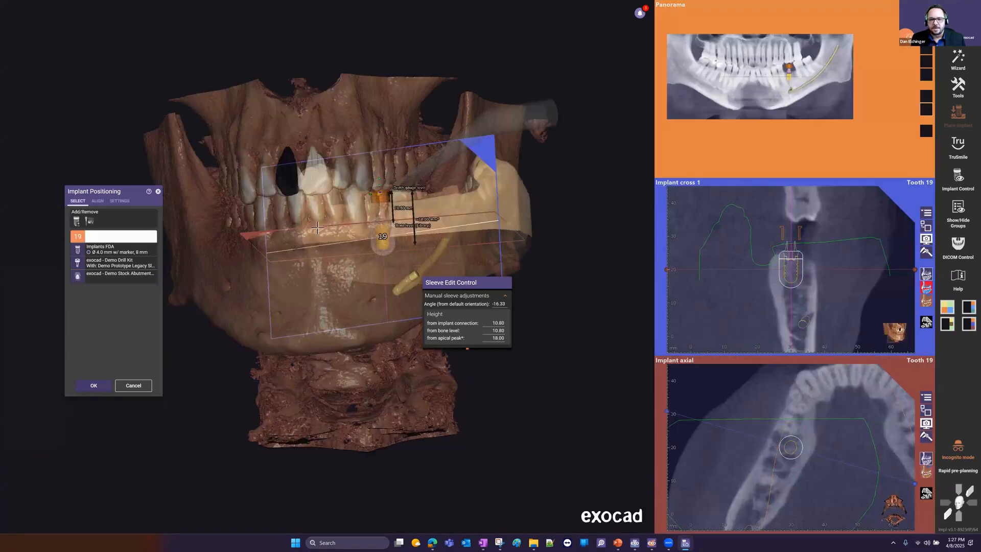
# Step: Tilt the tooth 19 implant slightly in the 3D view using its coronal handle
pyautogui.scroll(4, 340, 219)
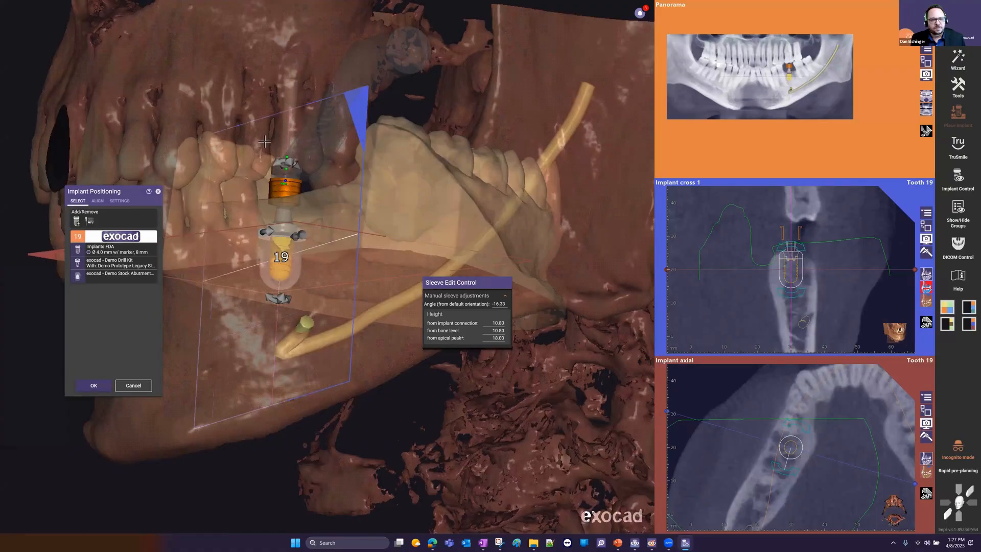
pyautogui.scroll(2, 282, 221)
pyautogui.moveTo(288, 131); pyautogui.dragTo(278, 134)
pyautogui.scroll(-1, 248, 169)
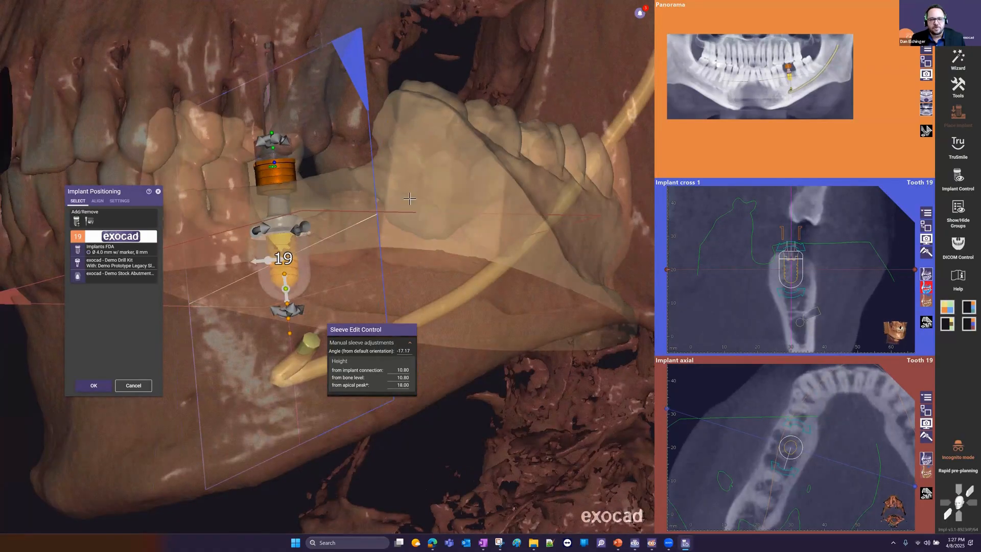
# Step: Inspect the implant against the jaw and nerve canal in 3D and fine-tune its tilt at the coronal end
pyautogui.moveTo(409, 200); pyautogui.dragTo(159, 140, button='right')
pyautogui.moveTo(461, 57); pyautogui.dragTo(433, 31, button='right')
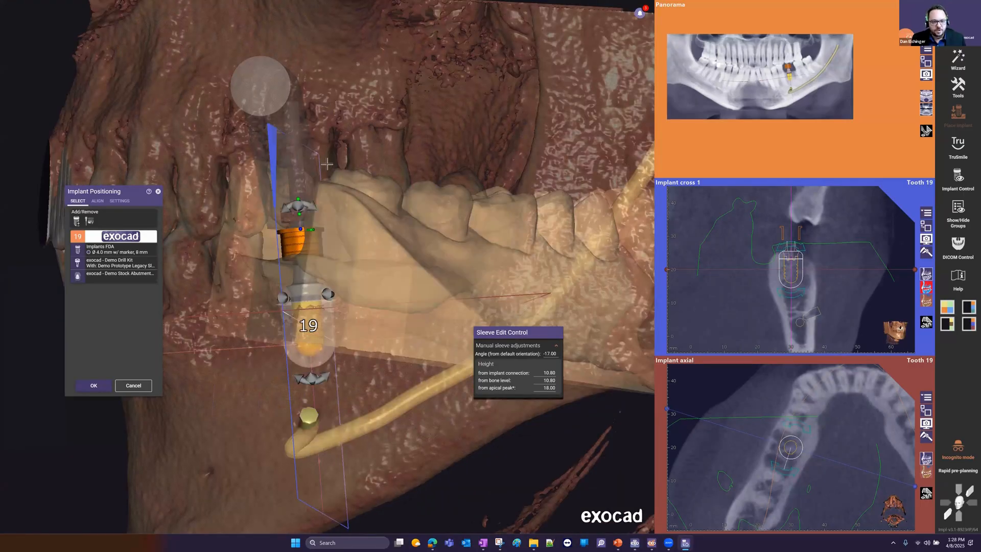
pyautogui.scroll(-2, 324, 189)
pyautogui.moveTo(325, 188)
pyautogui.mouseDown(button='right')
pyautogui.moveTo(367, 256)
pyautogui.moveTo(365, 240)
pyautogui.moveTo(417, 254)
pyautogui.moveTo(526, 307)
pyautogui.mouseUp(button='right')
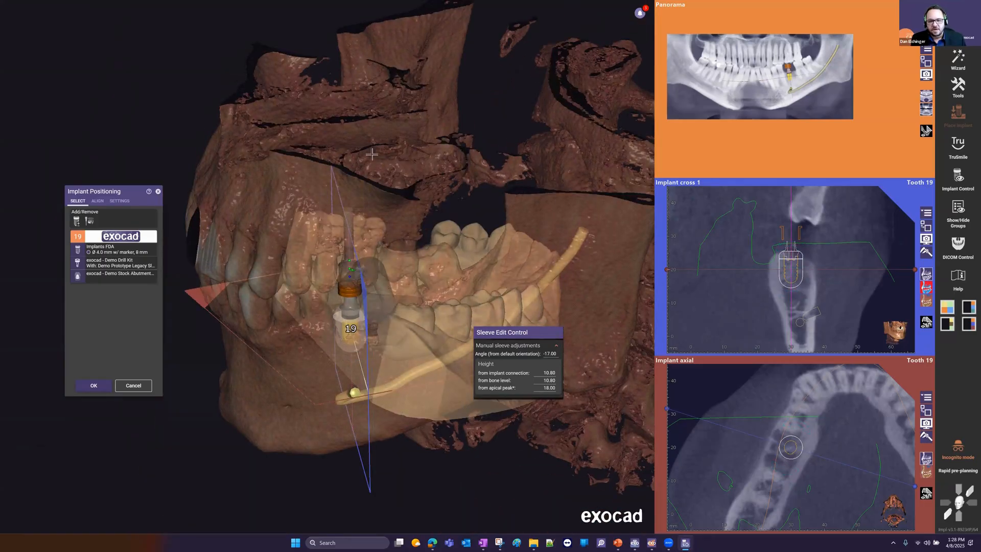
pyautogui.moveTo(281, 220); pyautogui.dragTo(365, 261, button='right')
pyautogui.scroll(4, 365, 260)
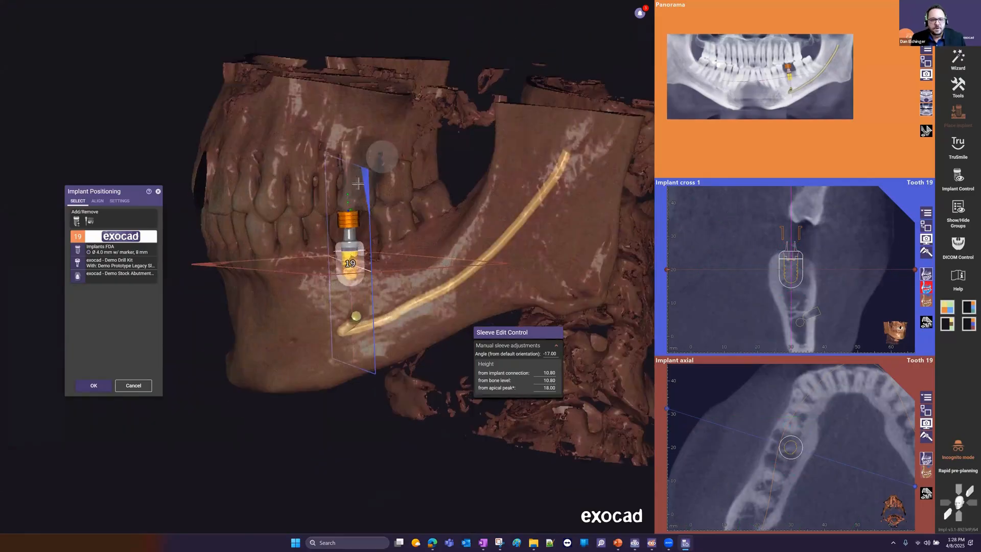
pyautogui.scroll(3, 372, 307)
pyautogui.moveTo(367, 301); pyautogui.dragTo(343, 340)
pyautogui.moveTo(451, 343); pyautogui.dragTo(383, 338)
pyautogui.moveTo(368, 227)
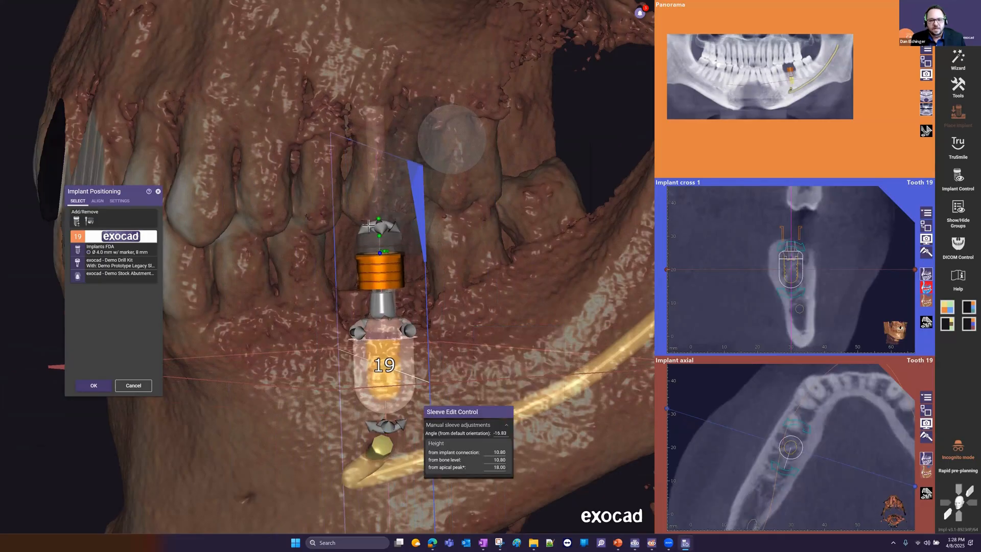
pyautogui.moveTo(364, 226); pyautogui.dragTo(380, 232)
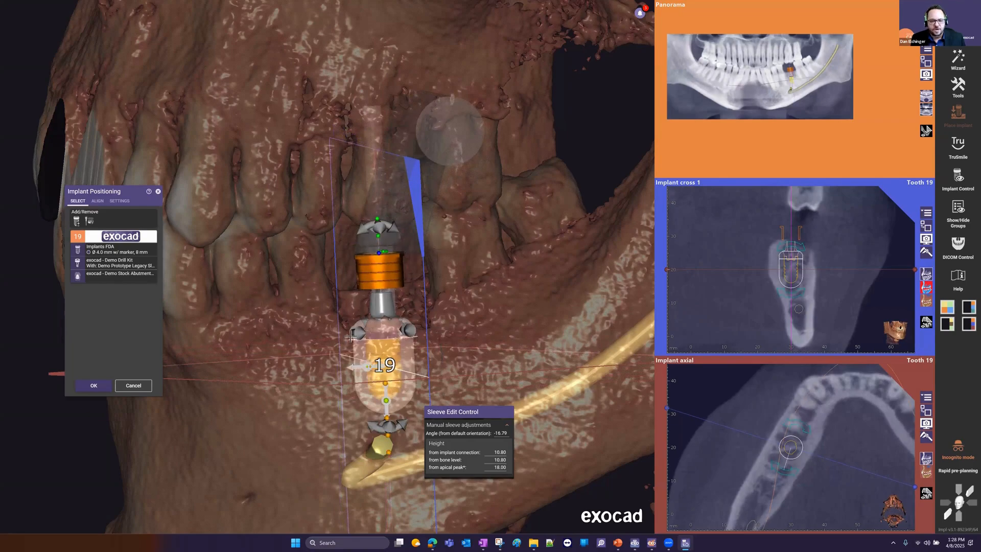
# Step: Rotate the tooth 19 implant about its long axis to an angle of about 67° from the default orientation
pyautogui.scroll(2, 452, 353)
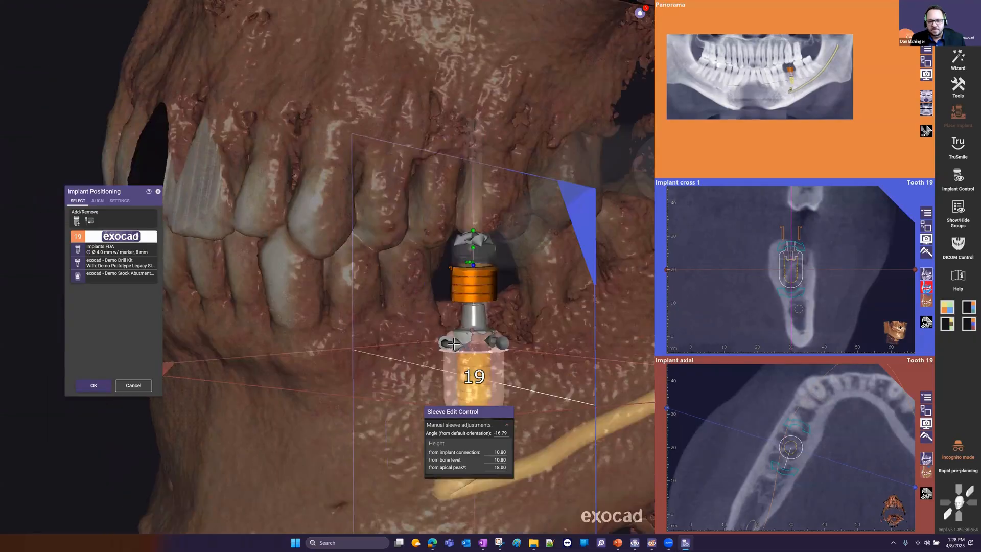
pyautogui.moveTo(453, 353); pyautogui.dragTo(557, 297, button='right')
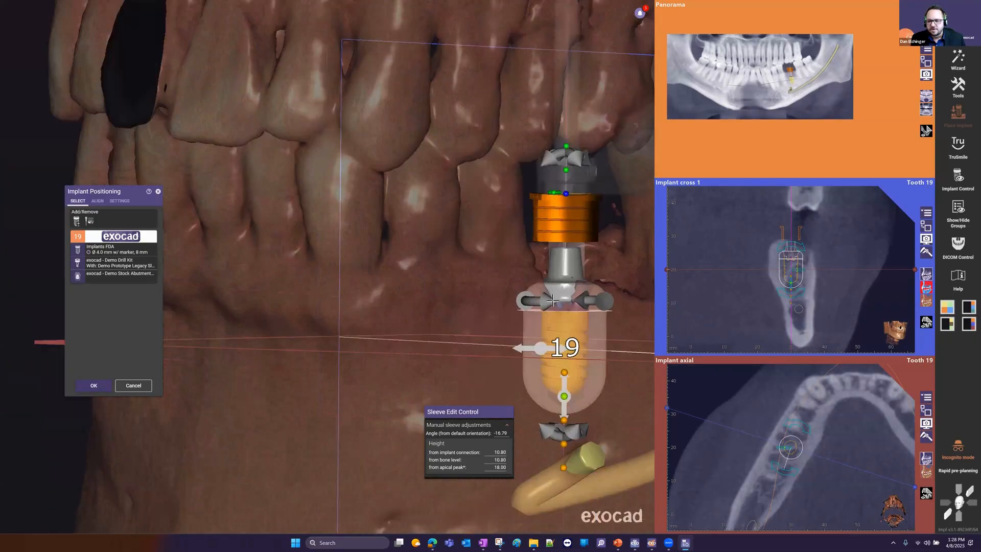
pyautogui.moveTo(555, 301); pyautogui.dragTo(645, 305)
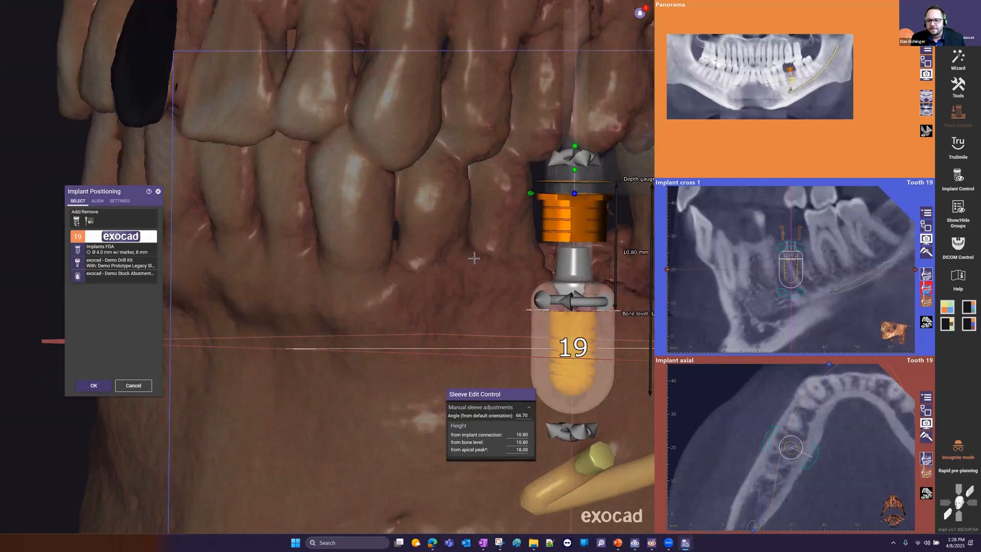
# Step: Tilt the implant slightly in the implant cross-section and raise it coronally, away from the mandibular canal
pyautogui.scroll(-10, 473, 258)
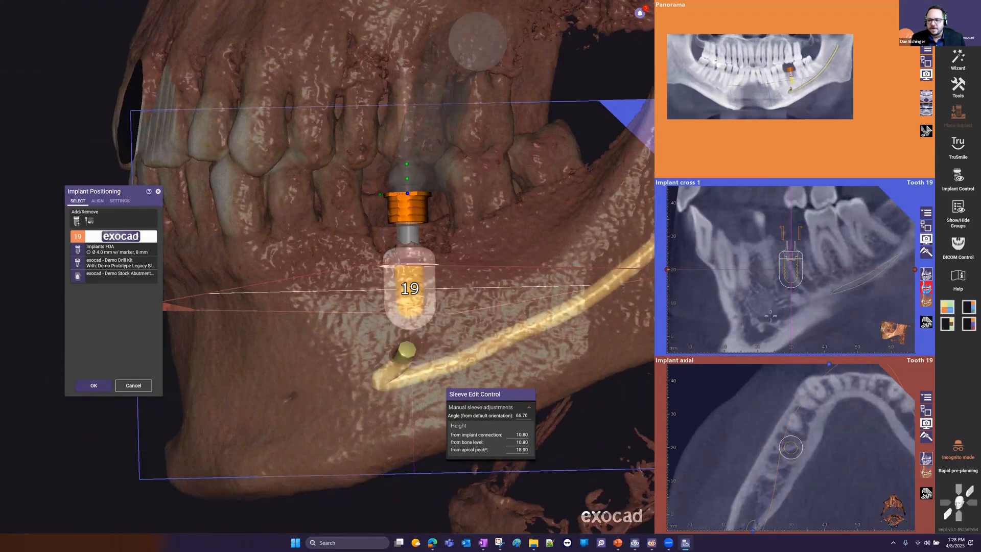
pyautogui.scroll(4, 767, 262)
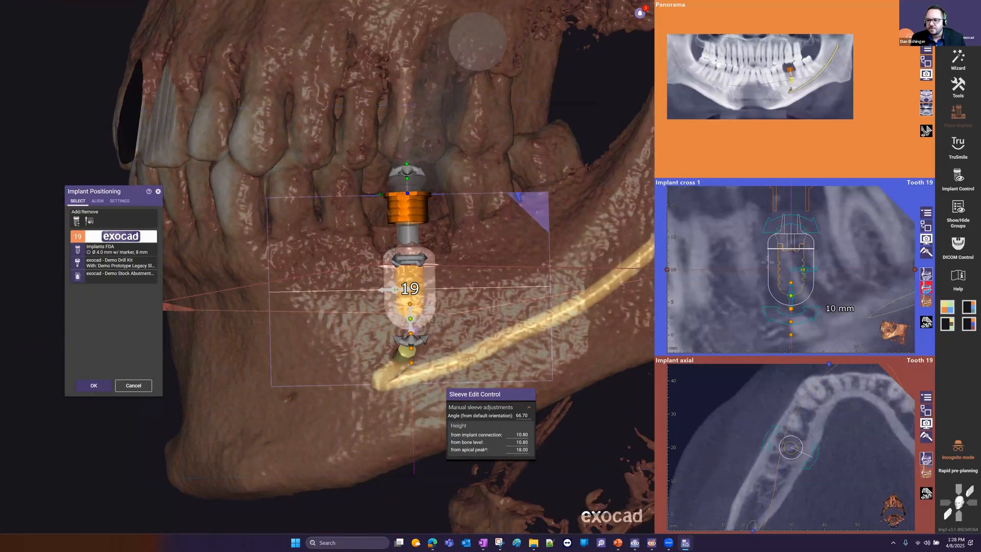
pyautogui.moveTo(780, 224)
pyautogui.mouseDown()
pyautogui.moveTo(791, 224)
pyautogui.moveTo(782, 225)
pyautogui.mouseUp()
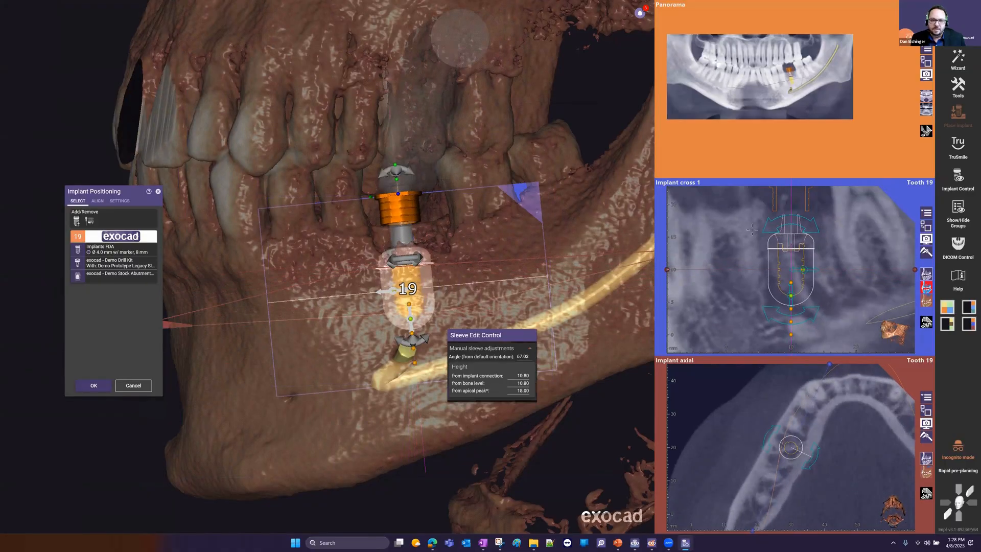
pyautogui.scroll(-3, 424, 205)
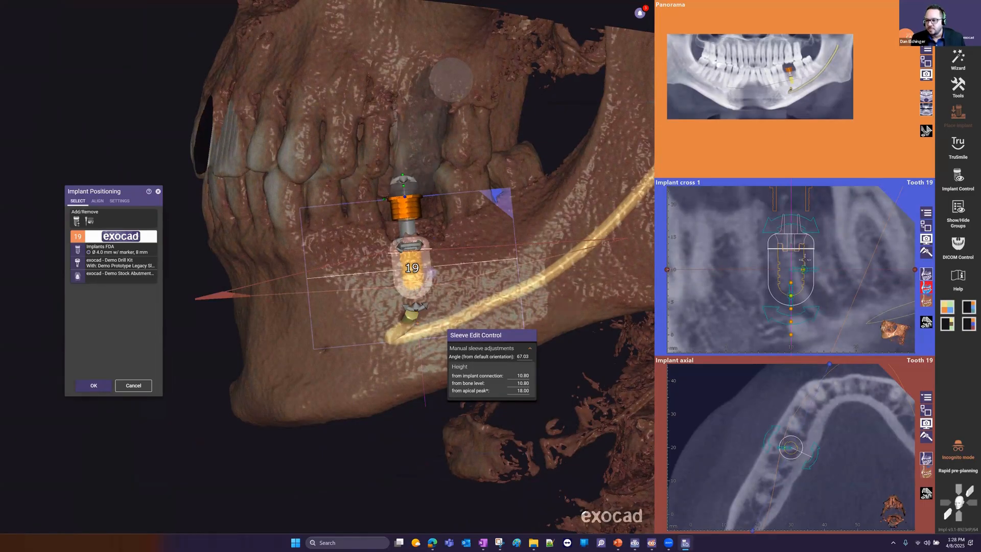
pyautogui.scroll(-2, 789, 255)
pyautogui.moveTo(793, 261); pyautogui.dragTo(795, 243)
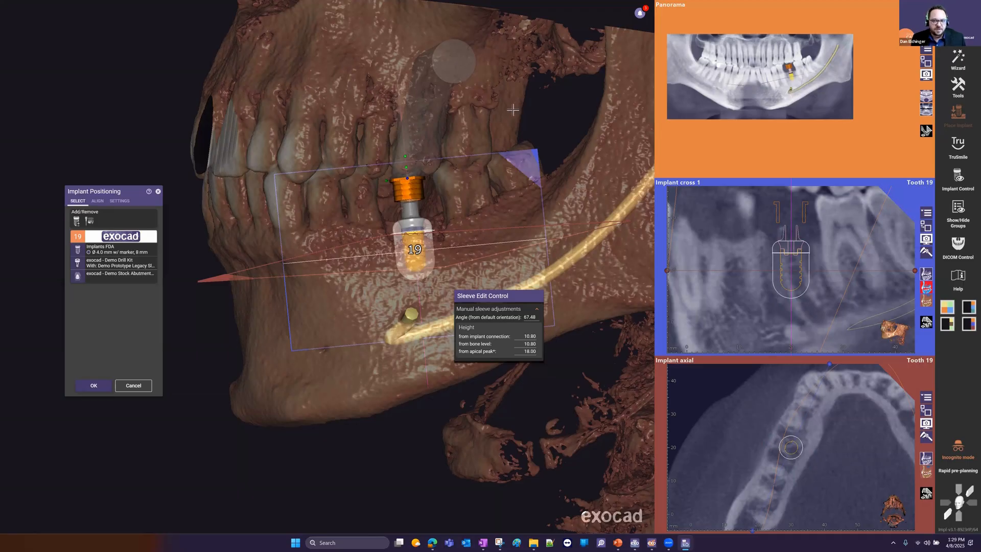
# Step: Tilt the implant further in the implant cross-section so that its coronal end leans towards the anterior teeth
pyautogui.moveTo(526, 123); pyautogui.dragTo(520, 217, button='right')
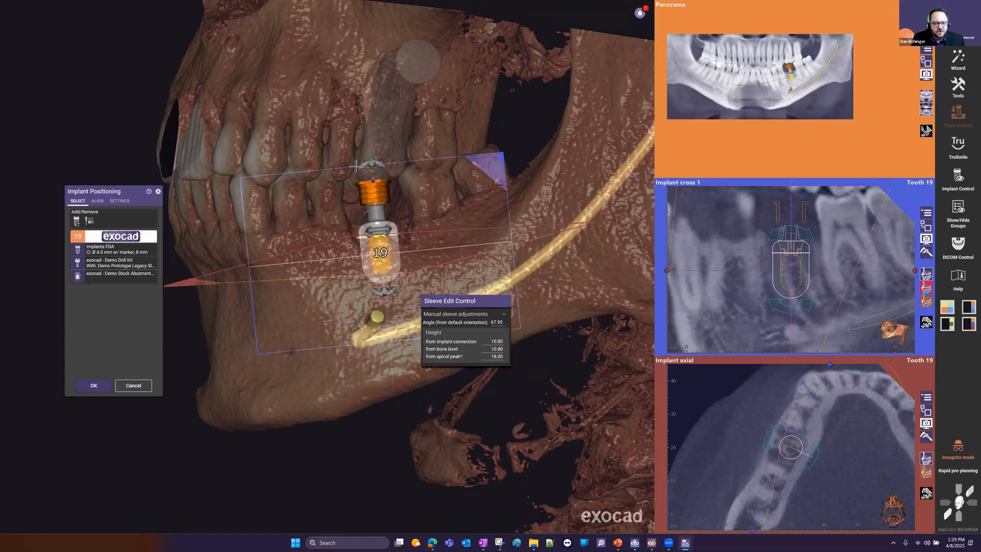
pyautogui.click(955, 191)
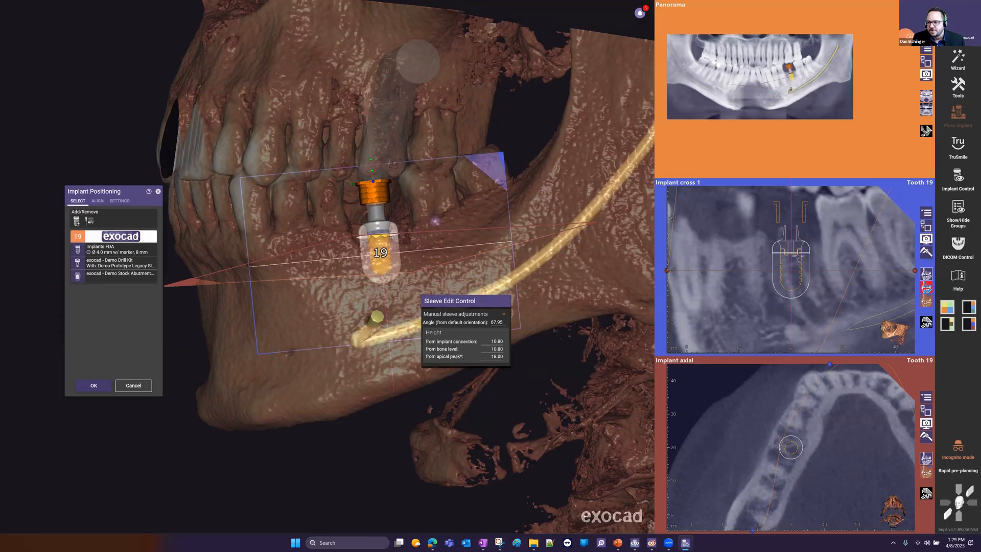
pyautogui.moveTo(796, 248)
pyautogui.mouseDown()
pyautogui.moveTo(794, 238)
pyautogui.moveTo(773, 232)
pyautogui.moveTo(796, 253)
pyautogui.mouseUp()
# Step: Rotate the cross-section slice around the implant axis to examine the surrounding bone and neighbouring roots from all sides
pyautogui.scroll(-3, 790, 269)
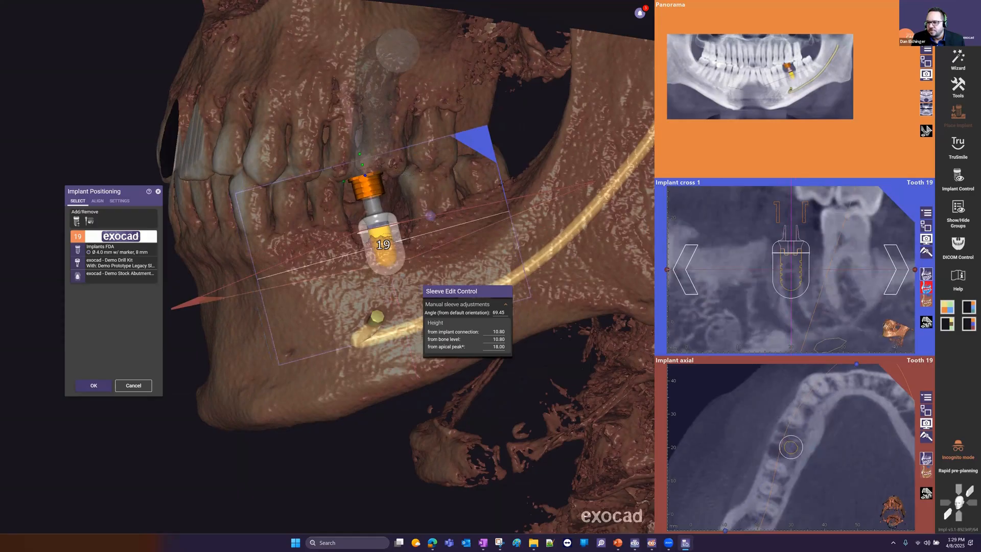
pyautogui.scroll(-8, 790, 269)
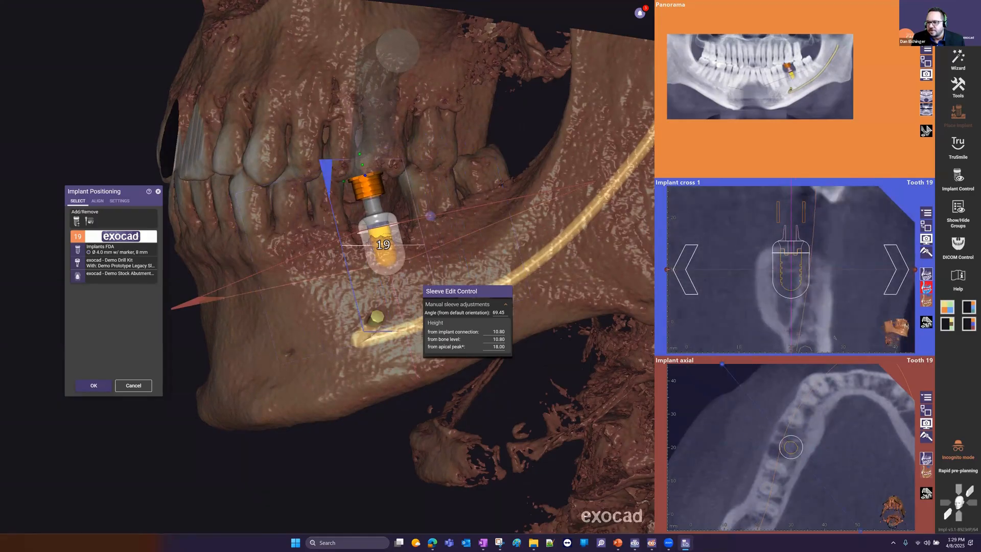
pyautogui.scroll(-8, 791, 269)
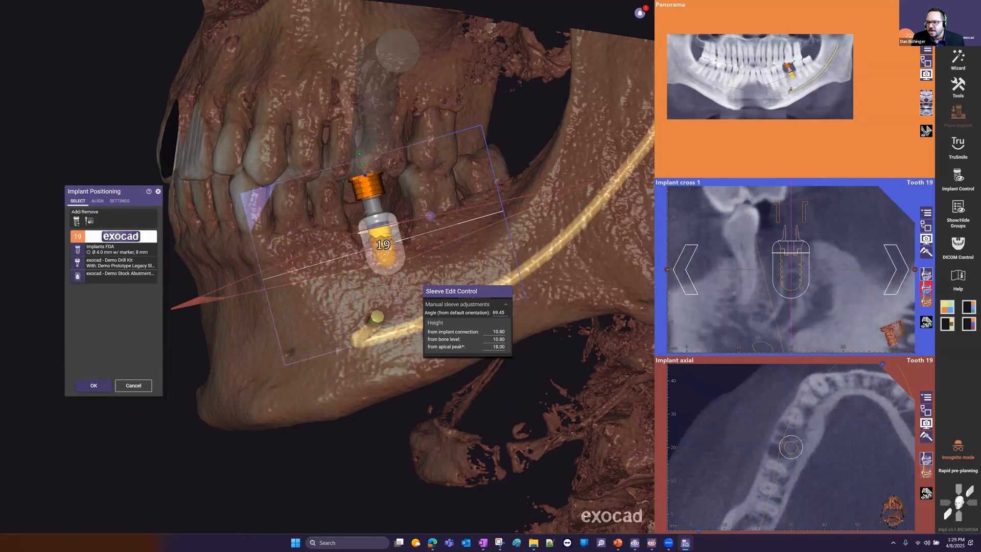
pyautogui.scroll(-8, 791, 270)
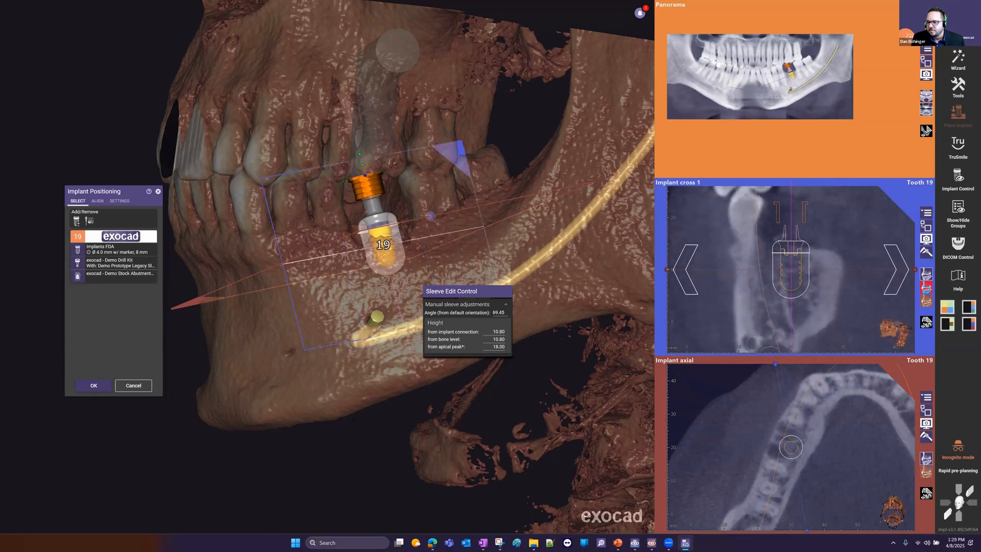
pyautogui.scroll(-8, 791, 269)
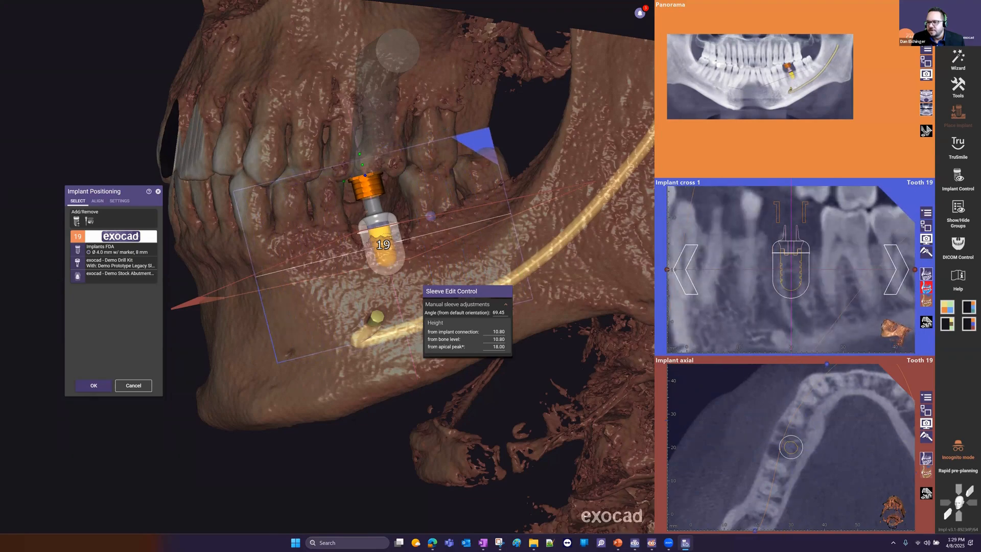
pyautogui.scroll(-6, 791, 269)
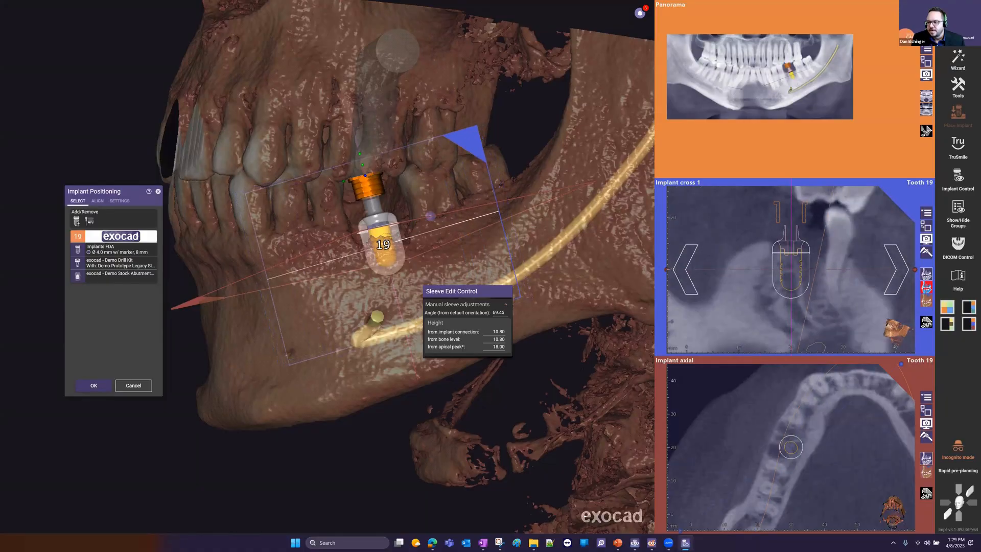
pyautogui.scroll(-8, 791, 270)
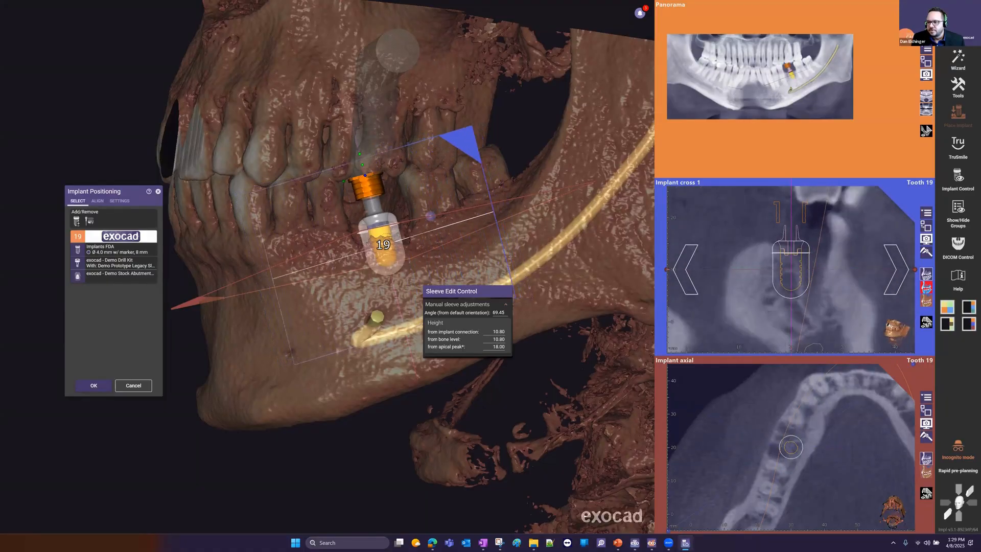
pyautogui.scroll(-8, 791, 269)
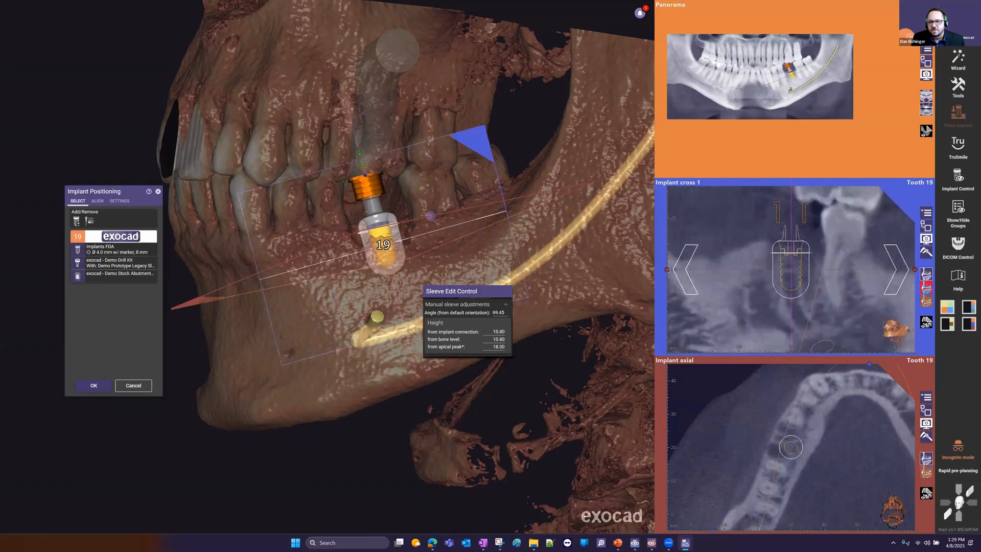
# Step: Rotate the tooth 19 sleeve to about 70.59°, raise it to 14.80 mm above the implant connection, and accept the implant position
pyautogui.scroll(-8, 791, 269)
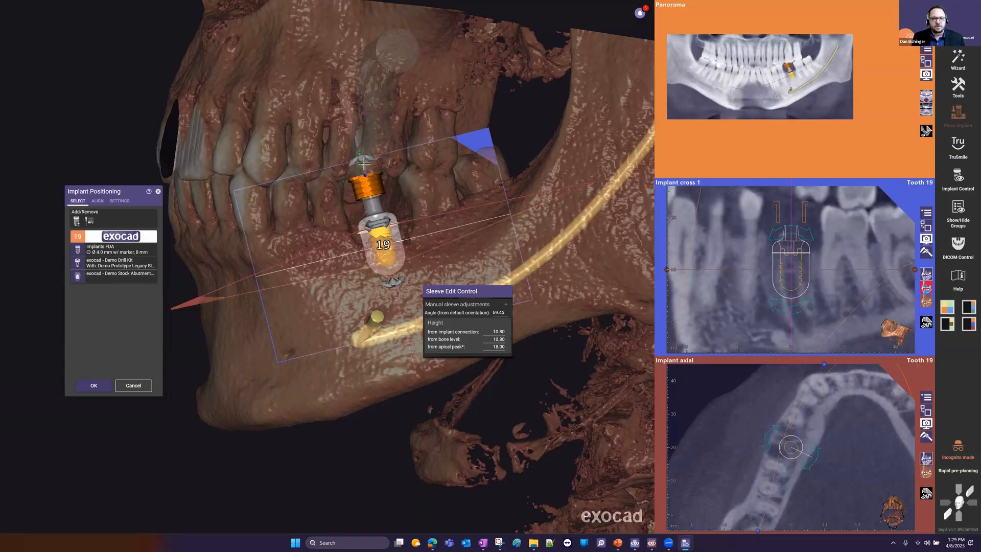
pyautogui.scroll(1, 366, 153)
pyautogui.scroll(3, 366, 154)
pyautogui.moveTo(369, 153); pyautogui.dragTo(380, 152)
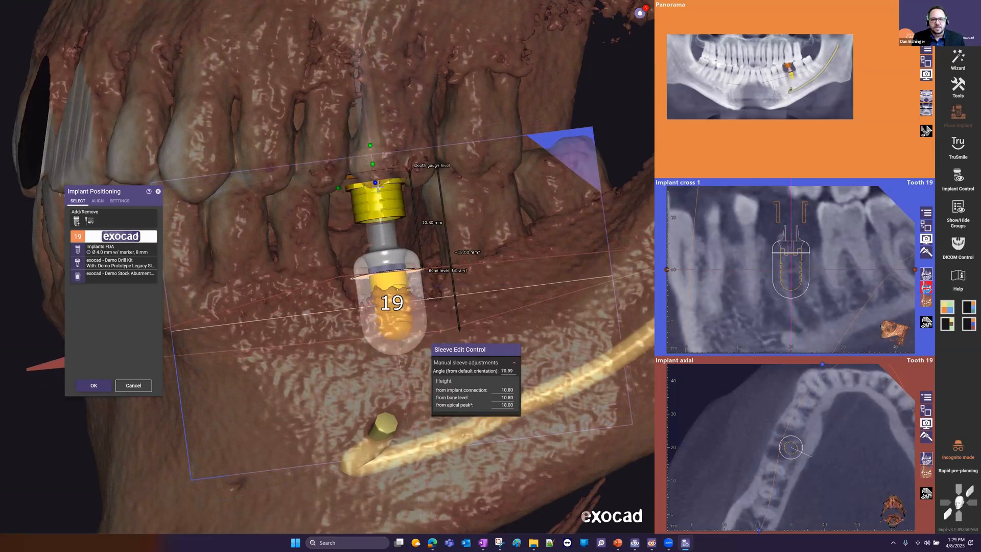
pyautogui.moveTo(378, 188); pyautogui.dragTo(362, 165)
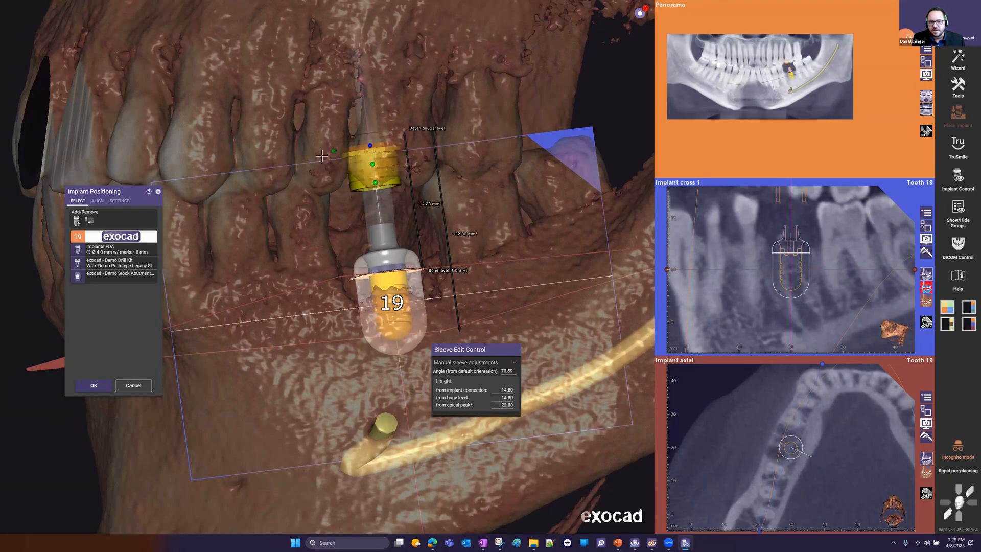
pyautogui.click(94, 385)
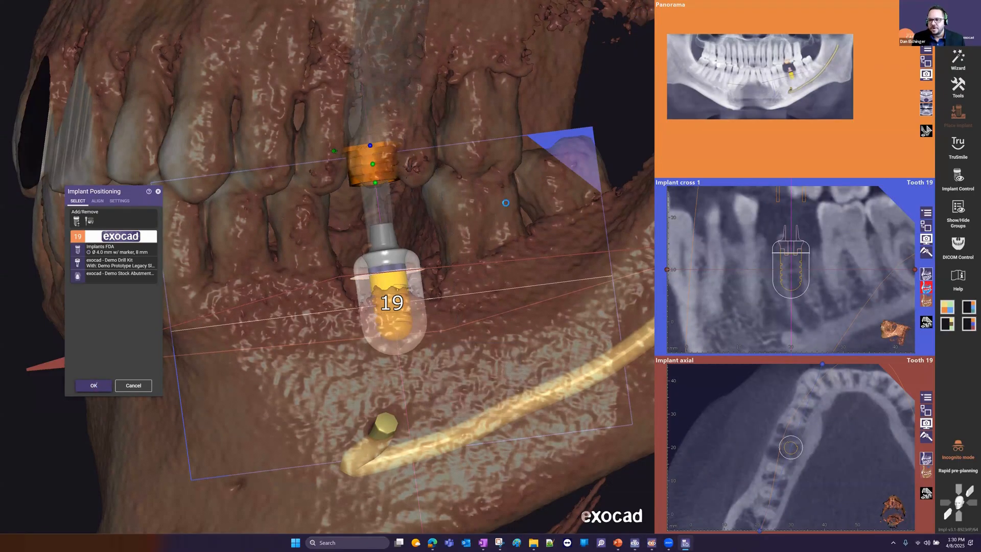
# Step: Resume the wizard, continue to finalizing the planning, and choose the CT-to-mesh alignment workflow
pyautogui.press('Return')
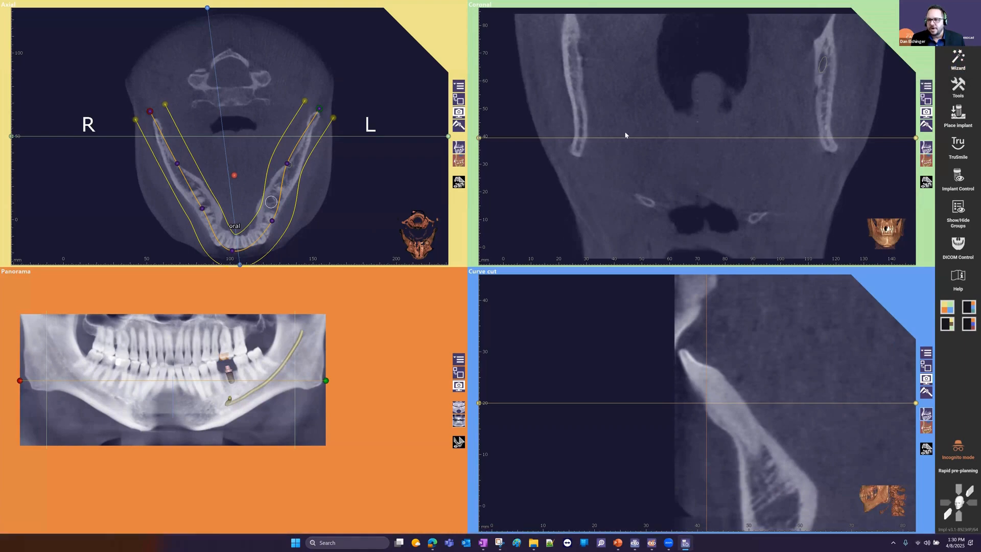
pyautogui.click(958, 59)
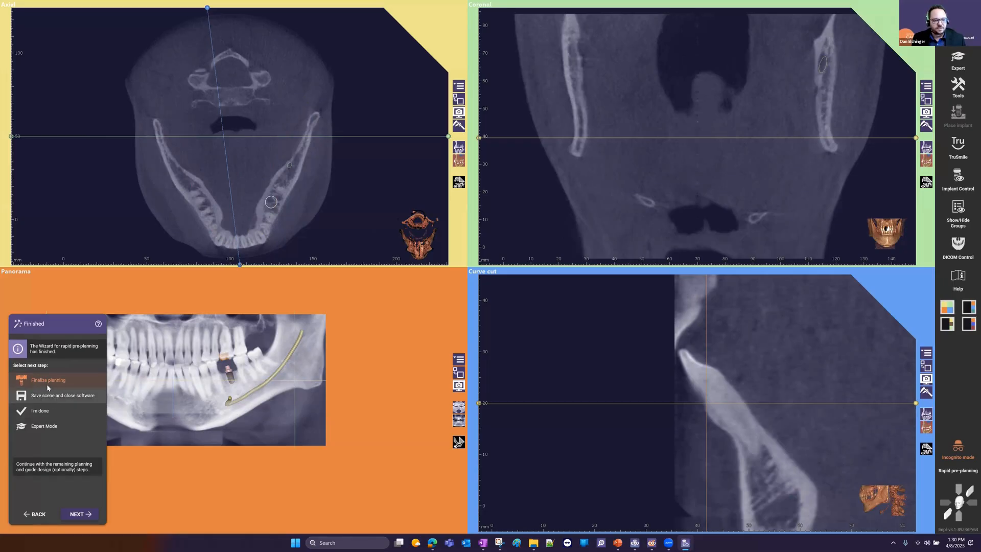
pyautogui.click(81, 514)
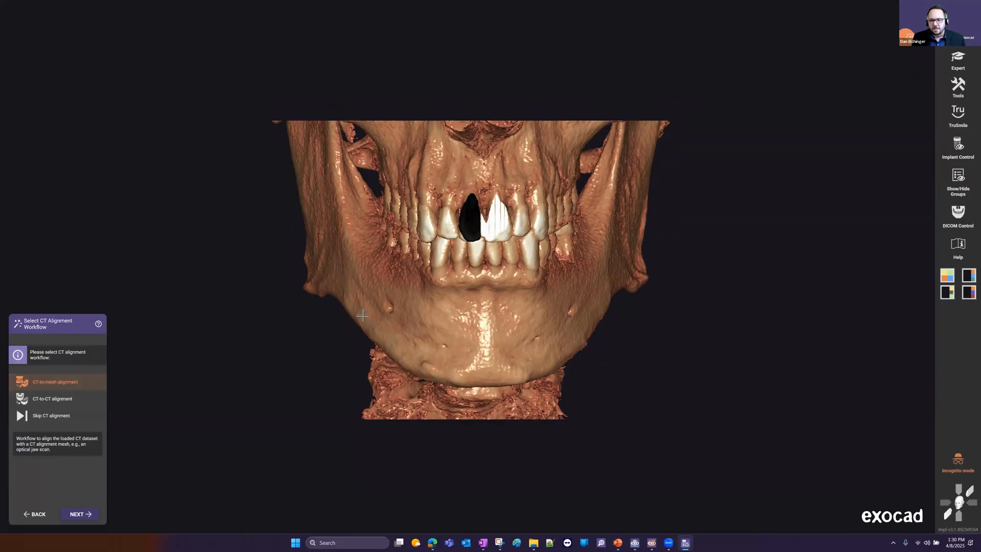
pyautogui.moveTo(366, 320); pyautogui.dragTo(251, 347, button='right')
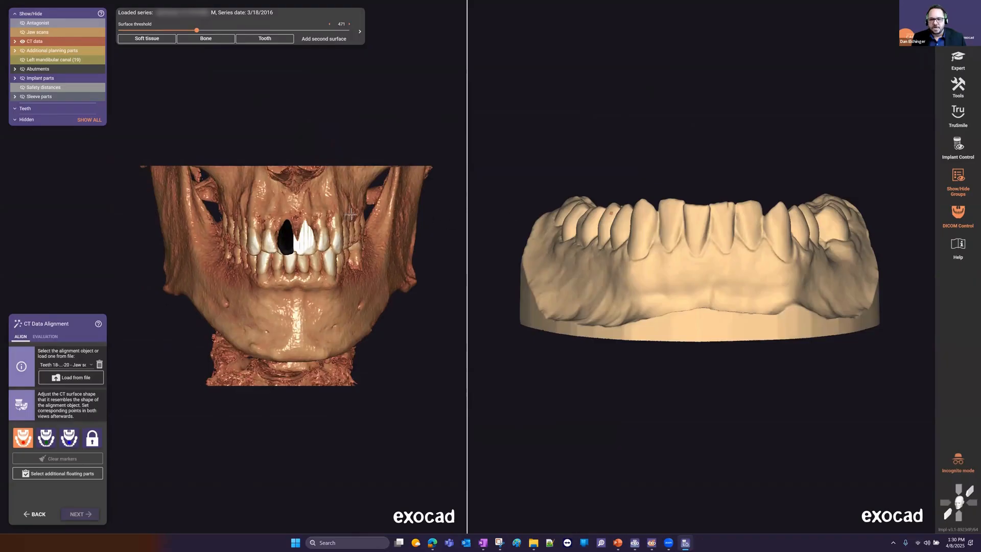
# Step: Raise the CT surface threshold to about 1288 so that mainly the tooth crowns remain
pyautogui.scroll(2, 307, 234)
pyautogui.scroll(2, 307, 235)
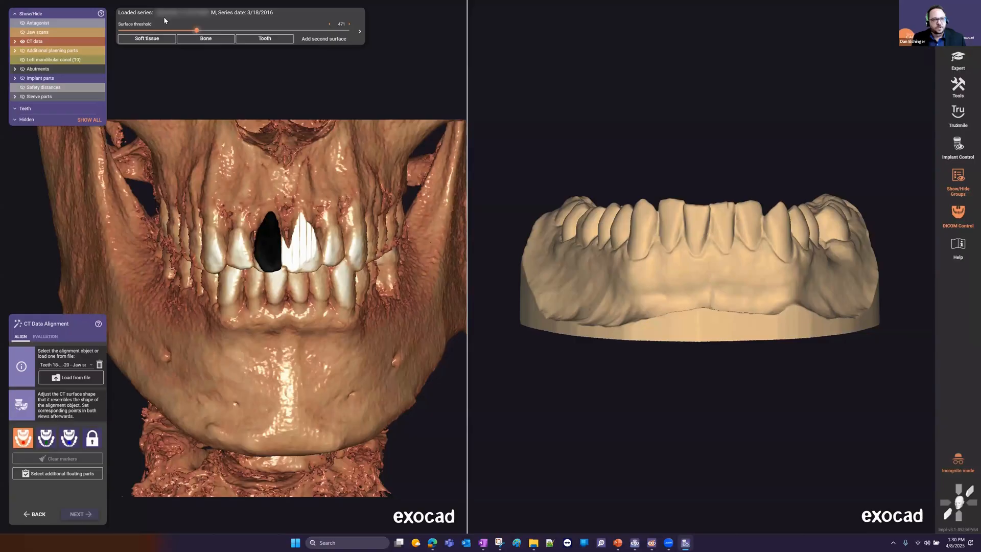
pyautogui.moveTo(201, 32); pyautogui.dragTo(244, 31)
pyautogui.click(284, 40)
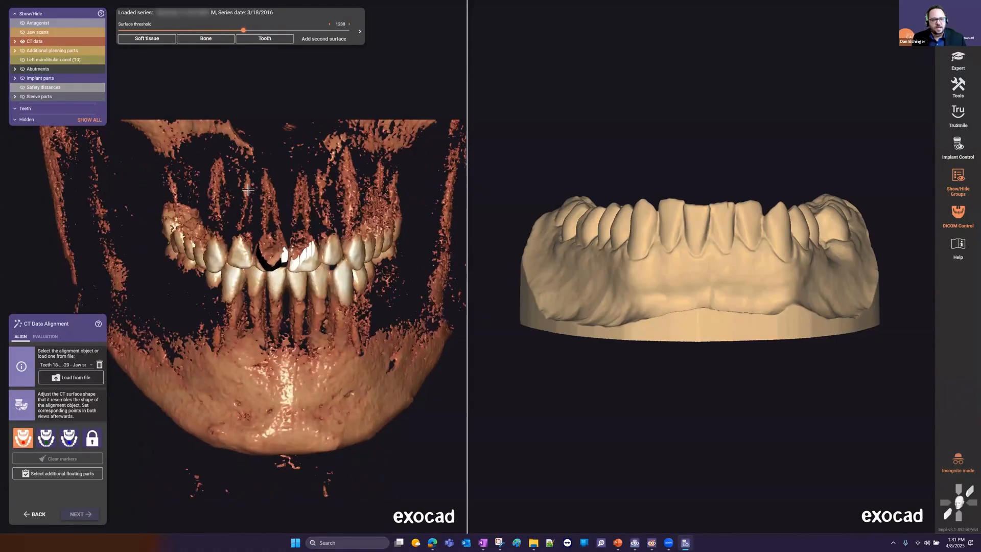
# Step: Place three alignment points on the CT surface: lower right canine, lower left canine's mesial edge, and lower left molar
pyautogui.scroll(5, 200, 236)
pyautogui.click(206, 234)
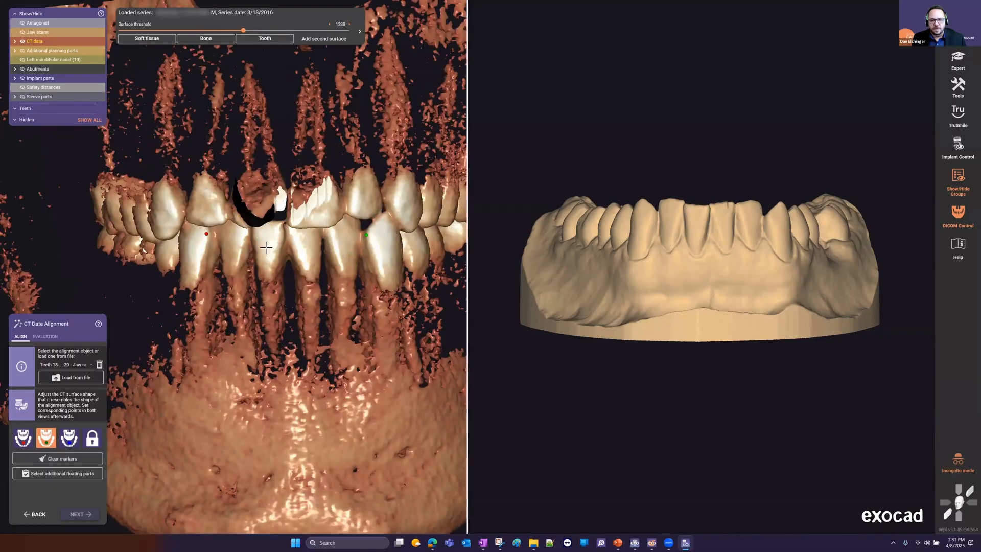
pyautogui.scroll(-3, 255, 245)
pyautogui.scroll(4, 419, 243)
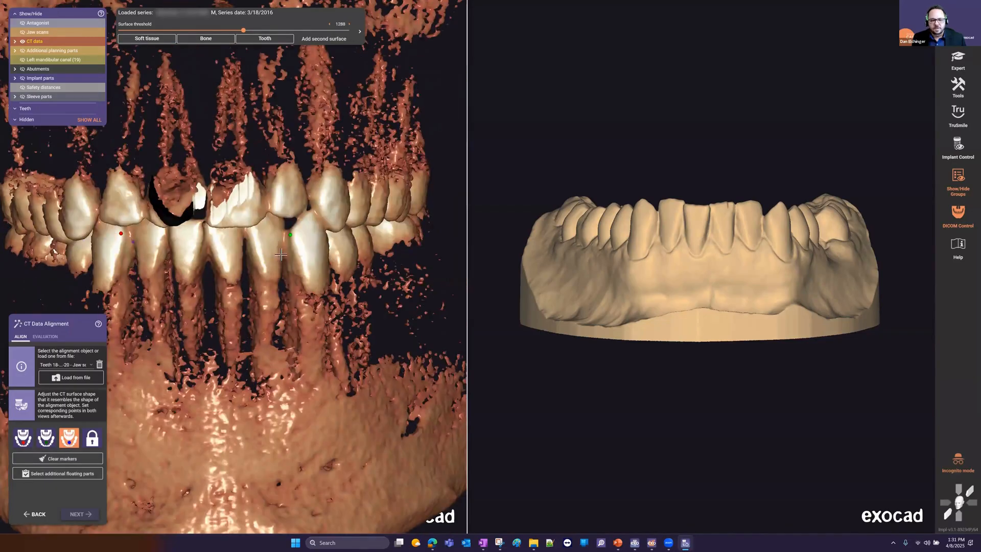
pyautogui.scroll(-3, 280, 254)
pyautogui.moveTo(291, 243); pyautogui.dragTo(337, 194, button='right')
pyautogui.scroll(4, 365, 186)
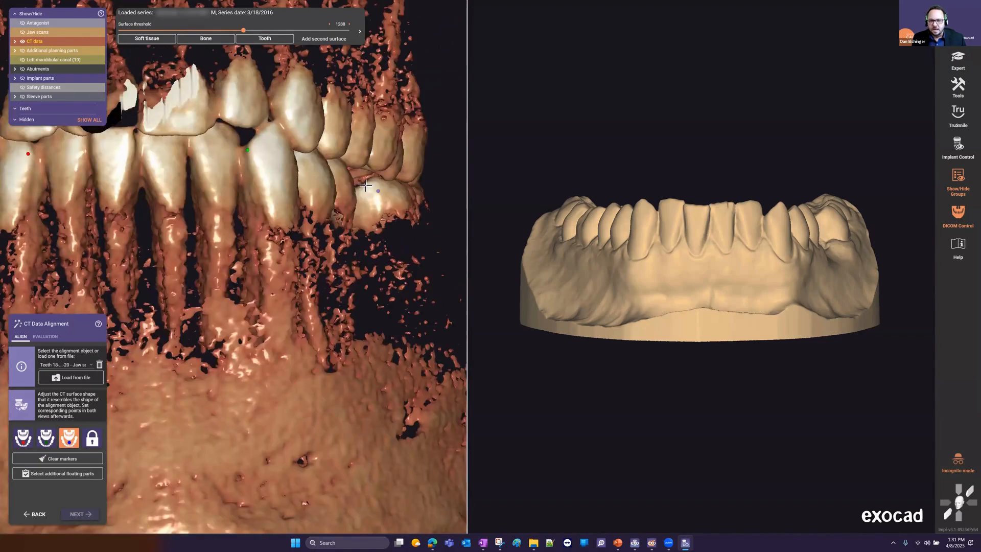
pyautogui.click(363, 187)
pyautogui.scroll(-3, 363, 194)
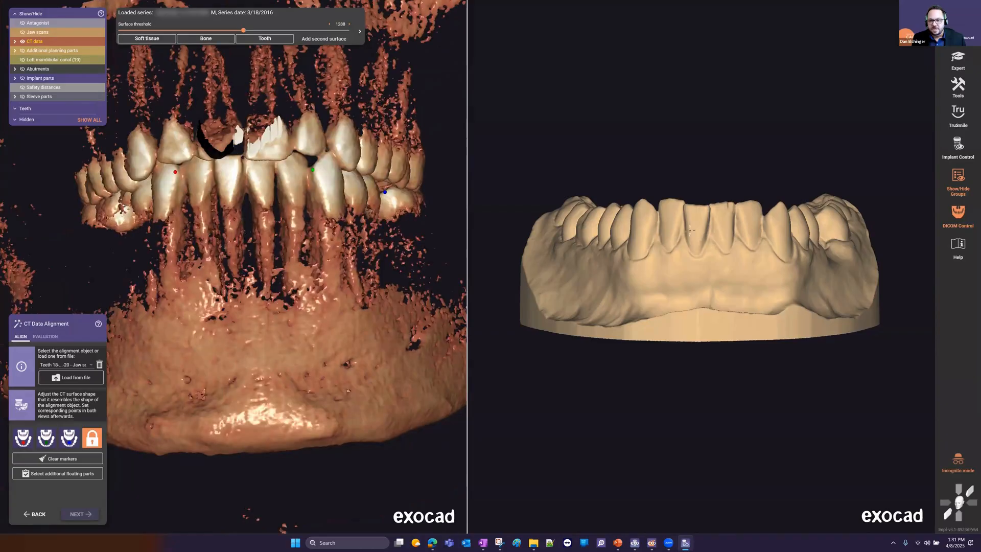
# Step: Place the three corresponding points on the jaw scan's right canine, left canine's mesial edge, and left molar
pyautogui.scroll(2, 643, 223)
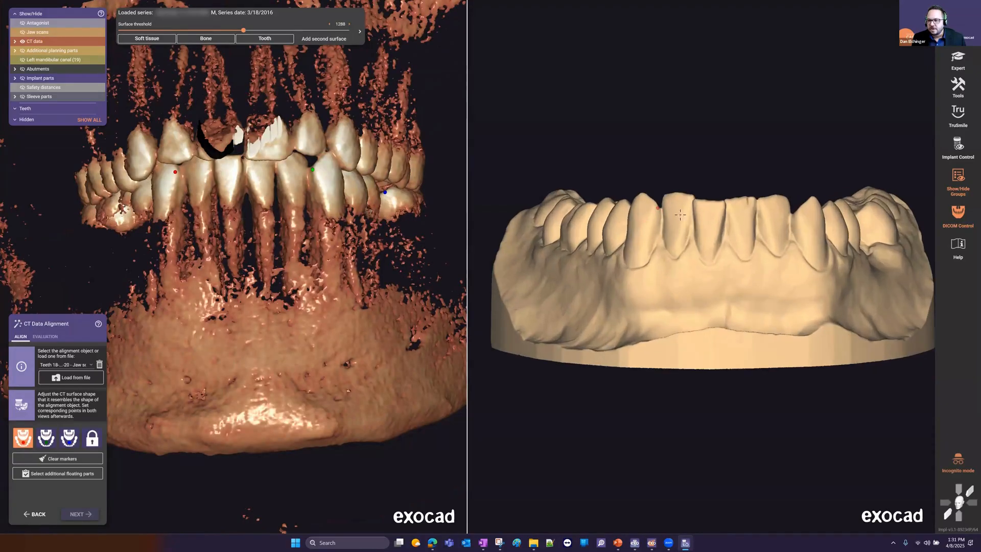
pyautogui.click(796, 214)
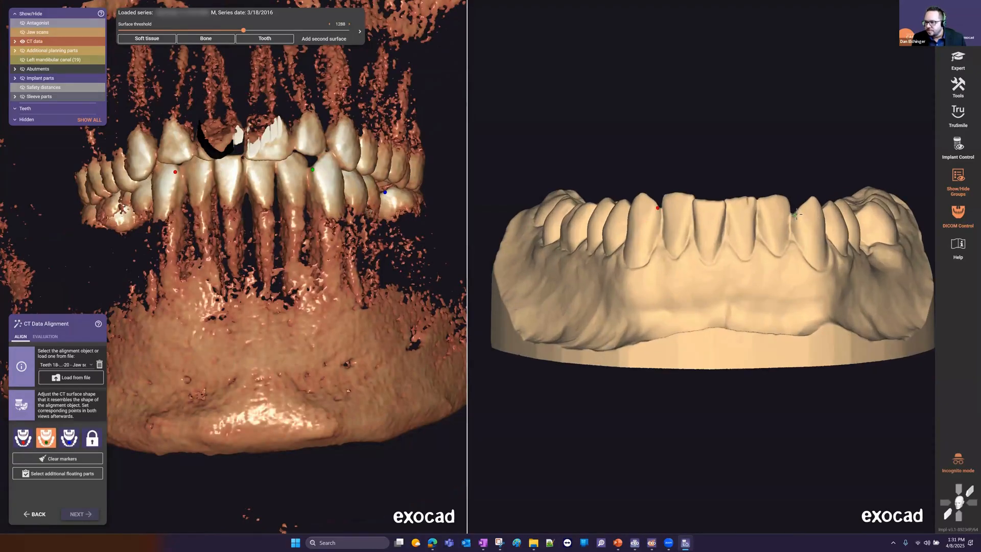
pyautogui.click(861, 213)
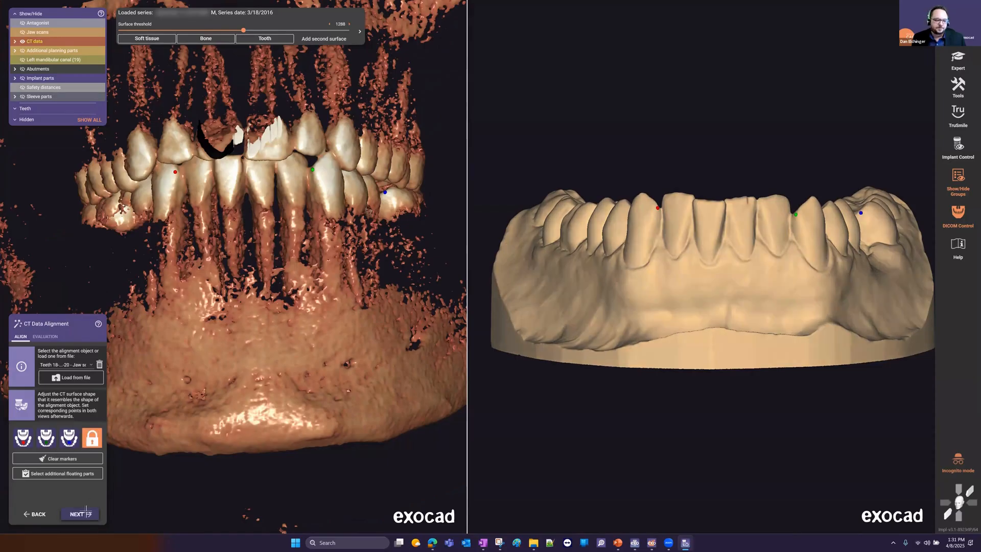
# Step: Check the antagonist's position relative to the CT data as an additional floating part, accept, and run the three-point alignment
pyautogui.click(58, 474)
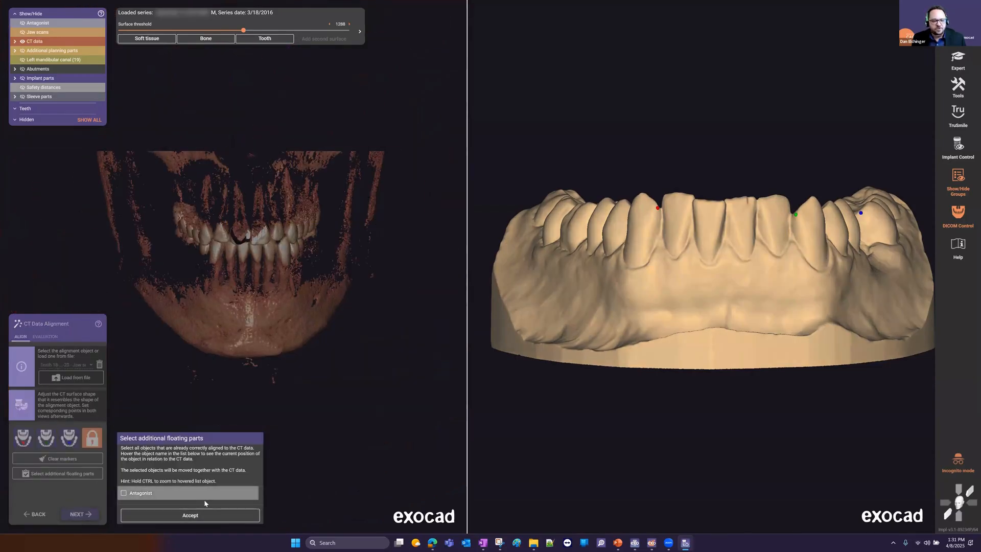
pyautogui.moveTo(200, 495)
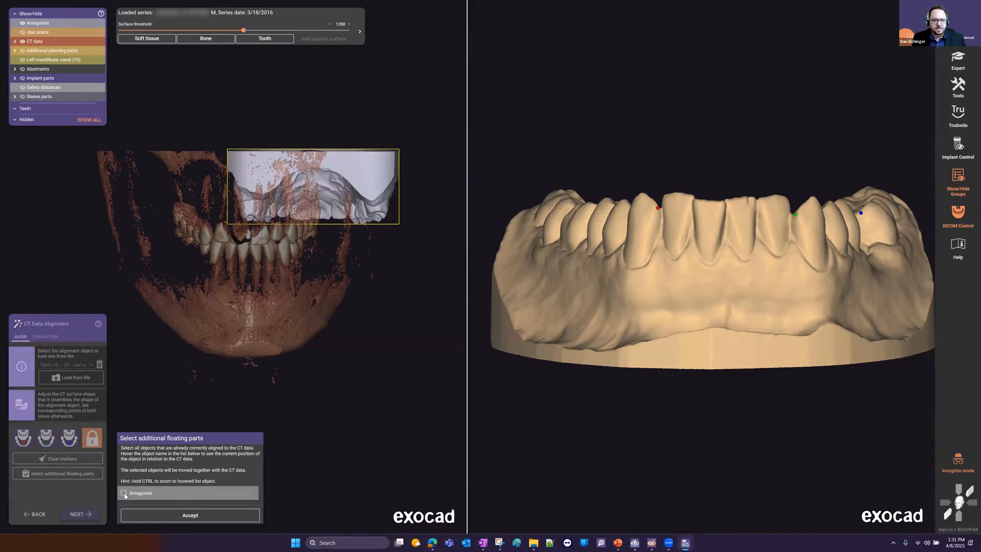
pyautogui.click(201, 522)
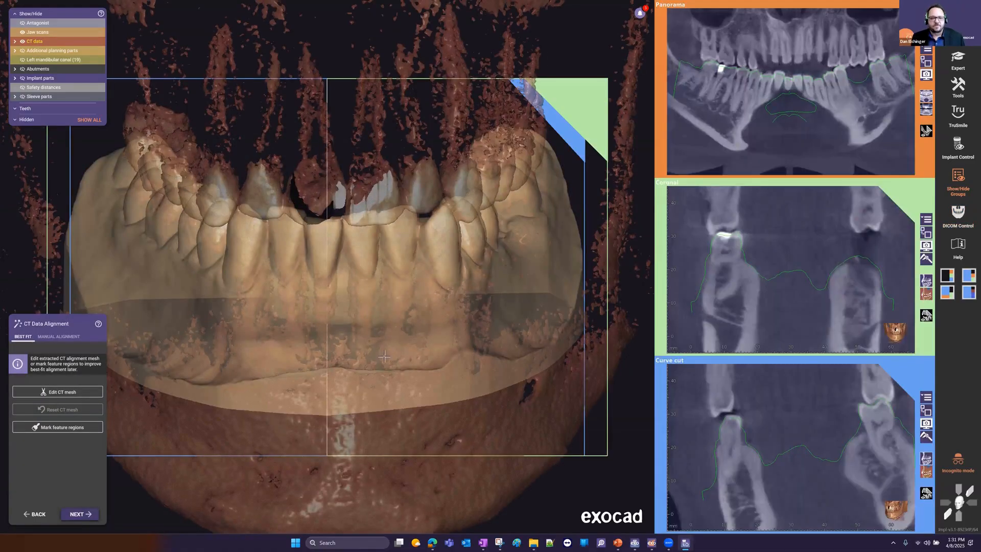
# Step: Examine how the pre-aligned jaw scan overlaps the CT surface from the front
pyautogui.scroll(-2, 402, 307)
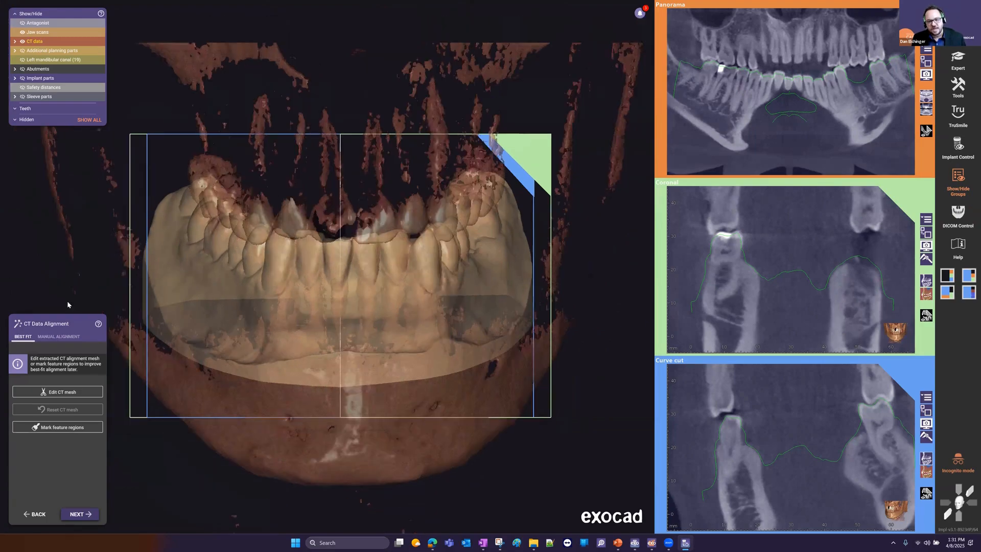
pyautogui.scroll(-2, 307, 333)
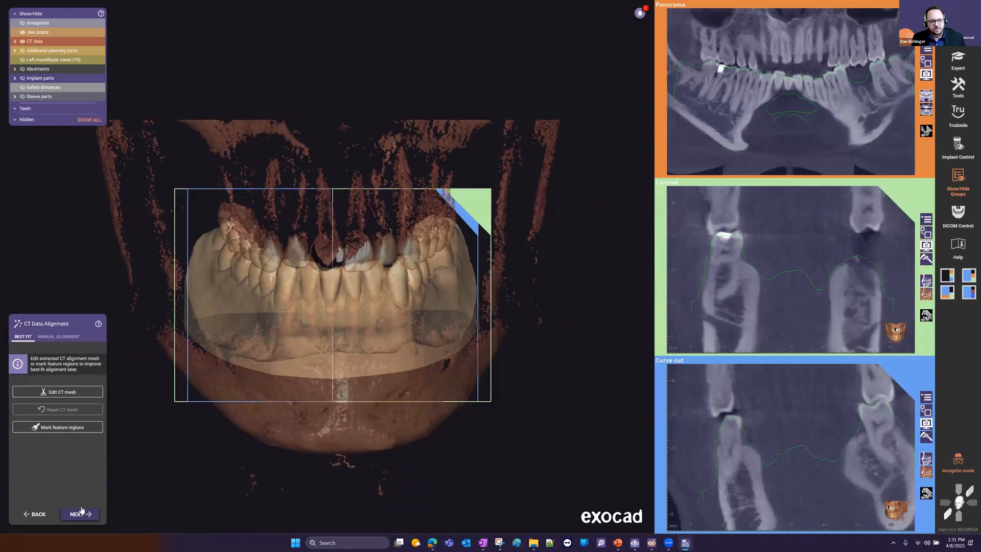
pyautogui.scroll(2, 333, 309)
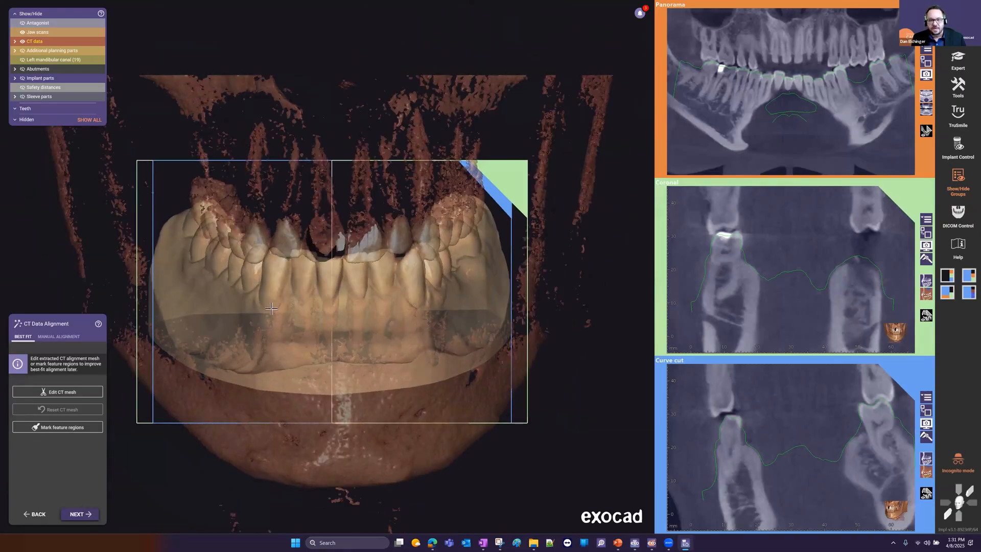
pyautogui.moveTo(272, 310); pyautogui.dragTo(235, 306, button='right')
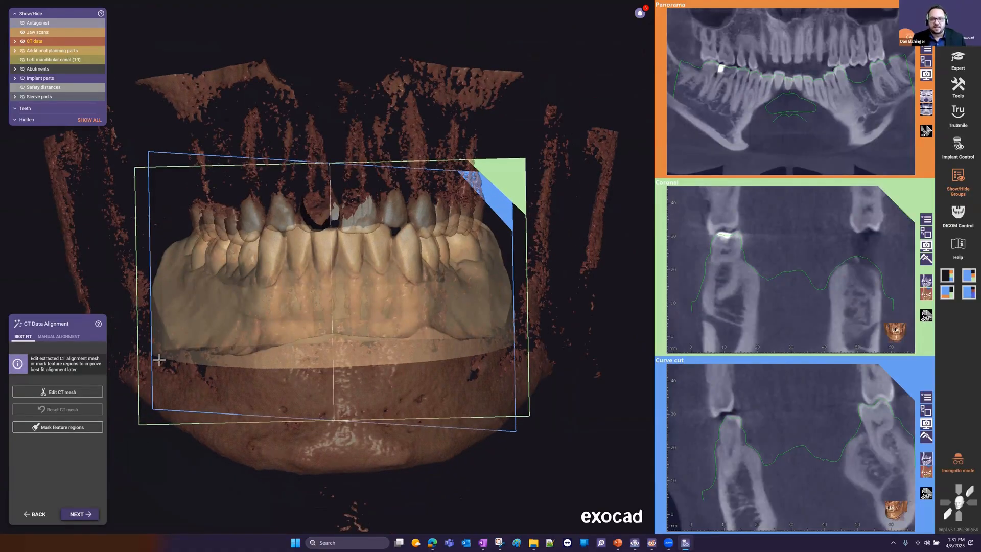
pyautogui.scroll(-1, 321, 340)
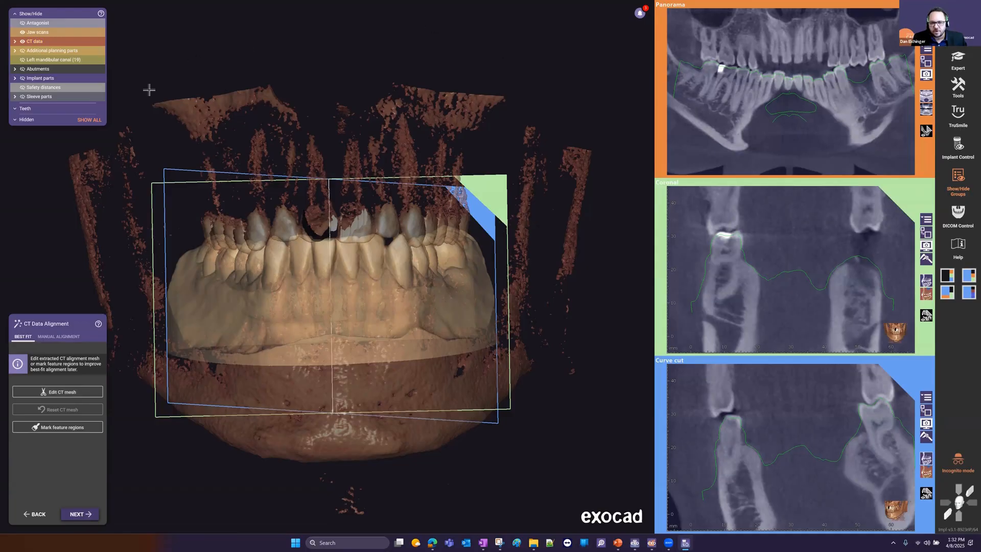
pyautogui.scroll(-3, 565, 211)
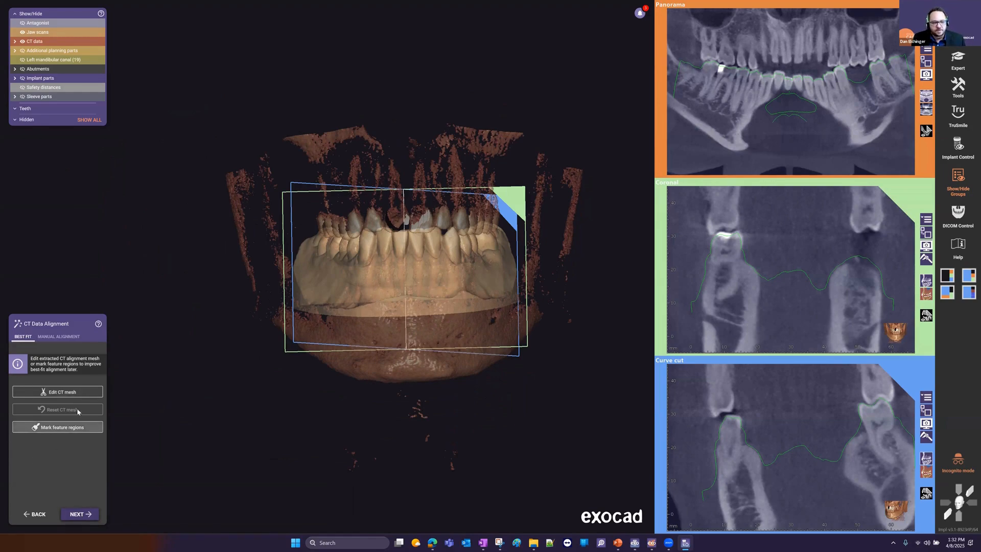
# Step: Mark the front surfaces of the lower incisors and both canines on the jaw scan as best-fit feature regions
pyautogui.click(51, 428)
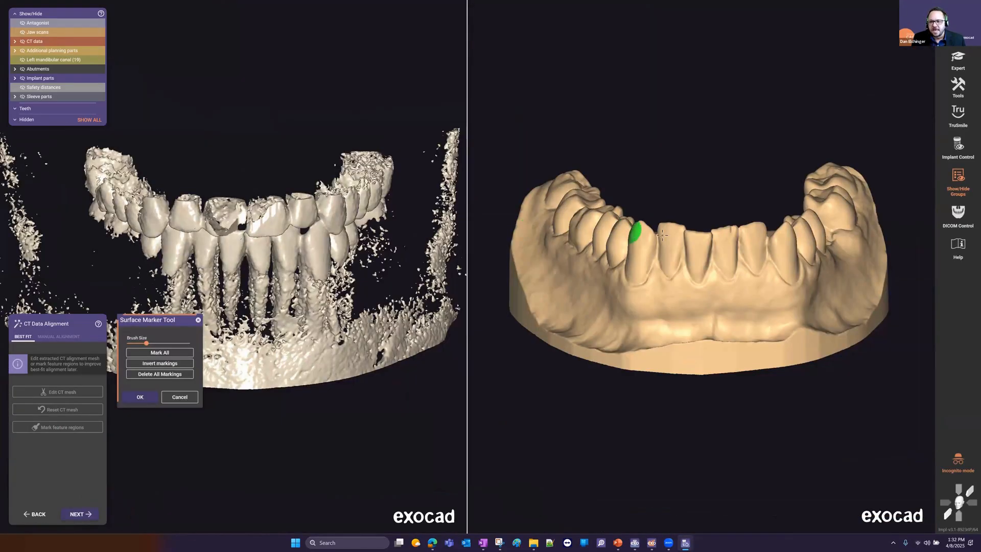
pyautogui.scroll(3, 638, 231)
pyautogui.moveTo(642, 231)
pyautogui.mouseDown()
pyautogui.moveTo(649, 265)
pyautogui.moveTo(874, 251)
pyautogui.mouseUp()
pyautogui.press('capslock')
pyautogui.scroll(2, 685, 249)
pyautogui.press('shift')
pyautogui.scroll(-3, 748, 246)
pyautogui.moveTo(799, 241)
pyautogui.mouseDown(button='right')
pyautogui.moveTo(779, 234)
pyautogui.moveTo(802, 232)
pyautogui.mouseUp(button='right')
pyautogui.scroll(2, 805, 229)
pyautogui.moveTo(803, 224); pyautogui.dragTo(804, 232)
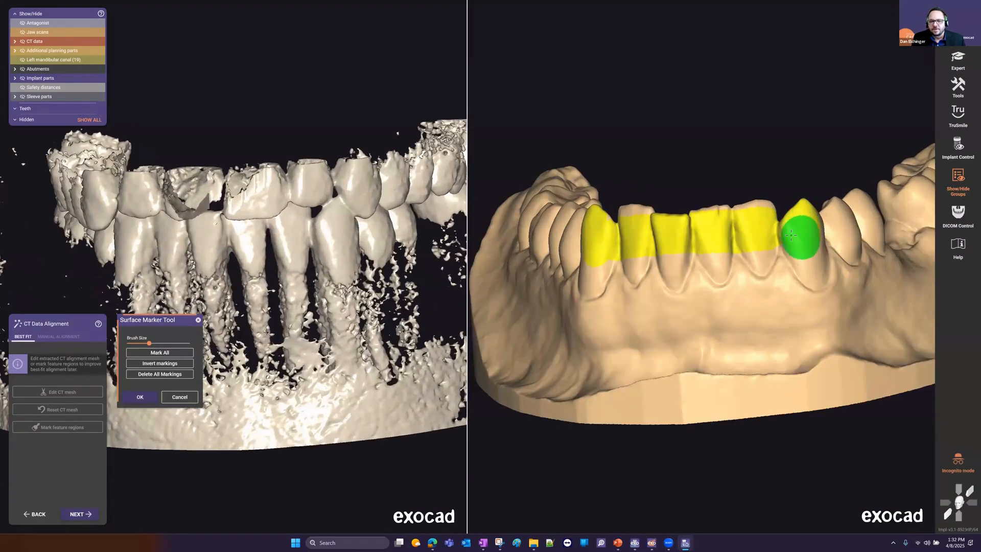
# Step: Mark feature regions on the jaw scan's lower left molar and first premolar, and accept the markings
pyautogui.scroll(-3, 801, 232)
pyautogui.moveTo(864, 210); pyautogui.dragTo(877, 209)
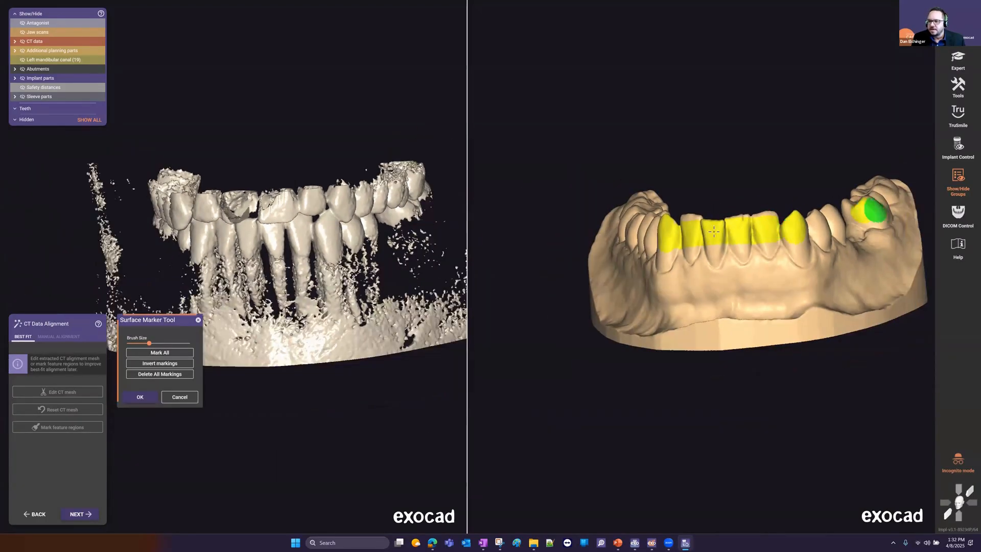
pyautogui.moveTo(824, 228); pyautogui.dragTo(795, 225)
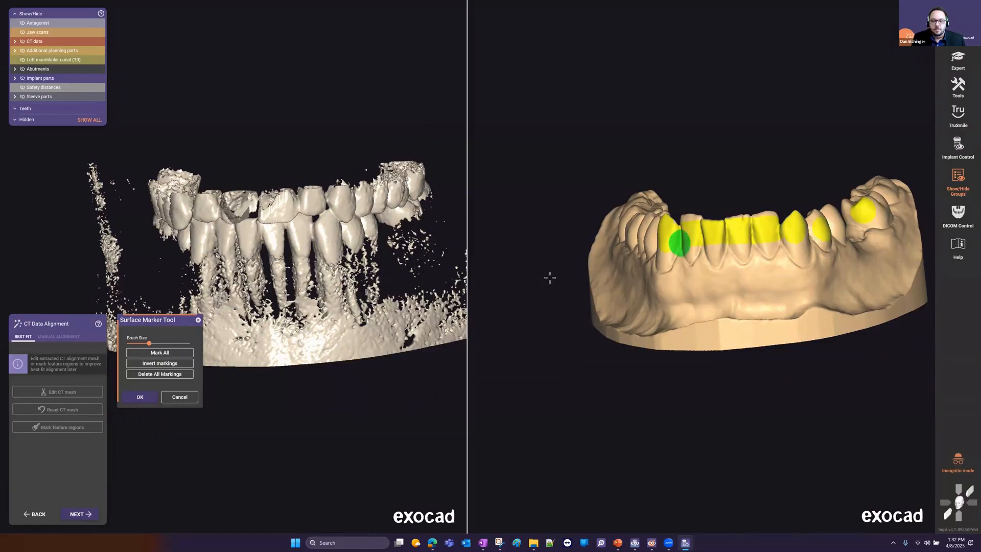
pyautogui.moveTo(681, 244); pyautogui.dragTo(635, 238)
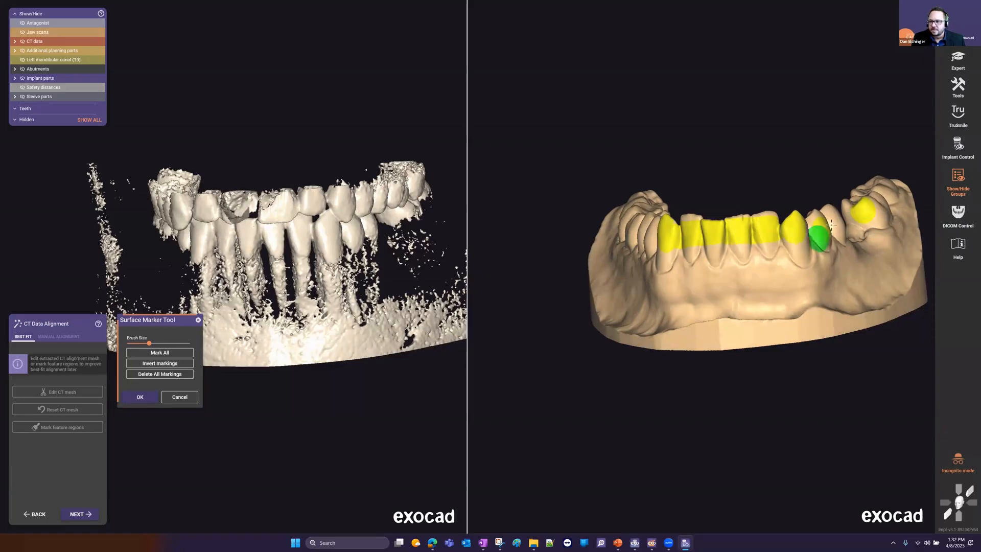
pyautogui.click(816, 233)
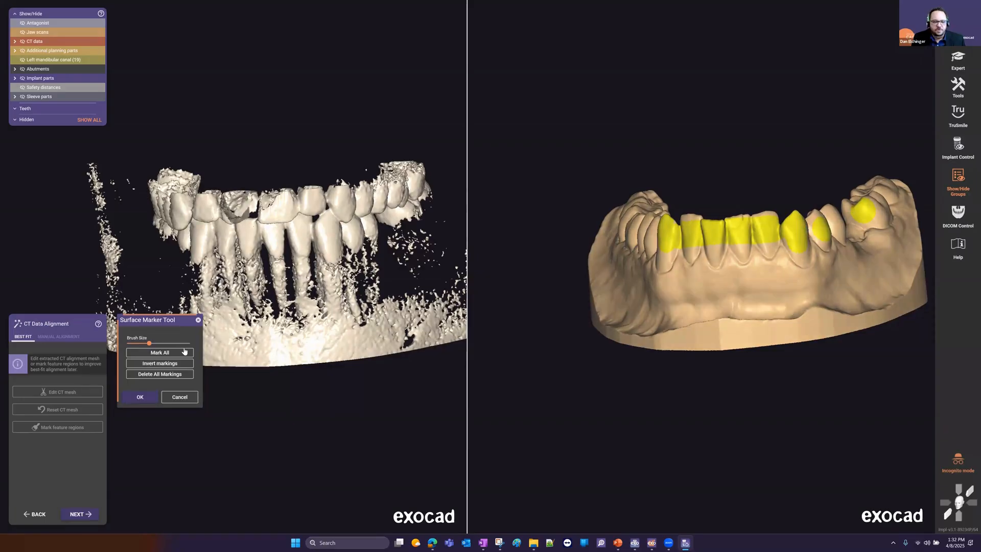
pyautogui.click(136, 395)
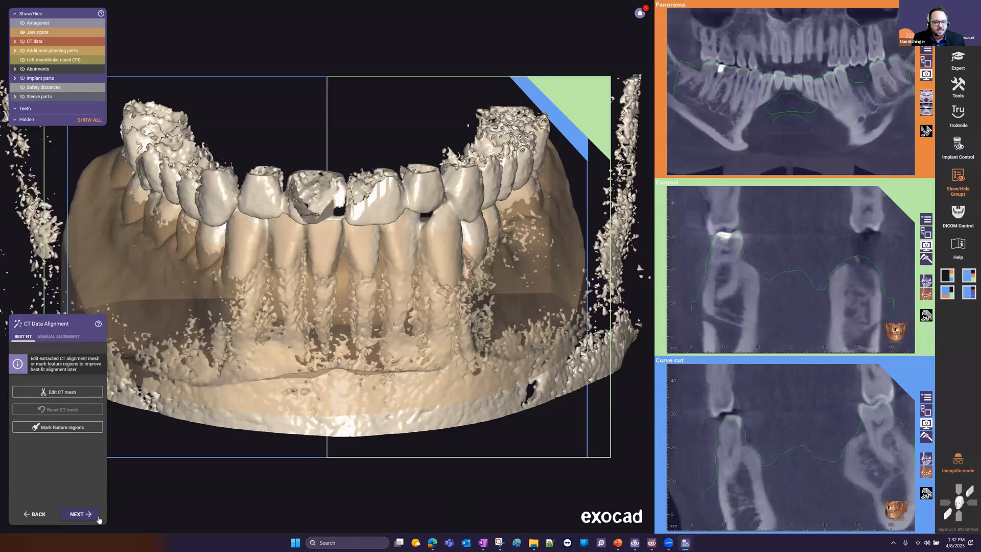
# Step: Run the best-fit alignment, check the color-coded deviation between jaw scan and CT surface, and continue with acceptable alignment
pyautogui.click(80, 514)
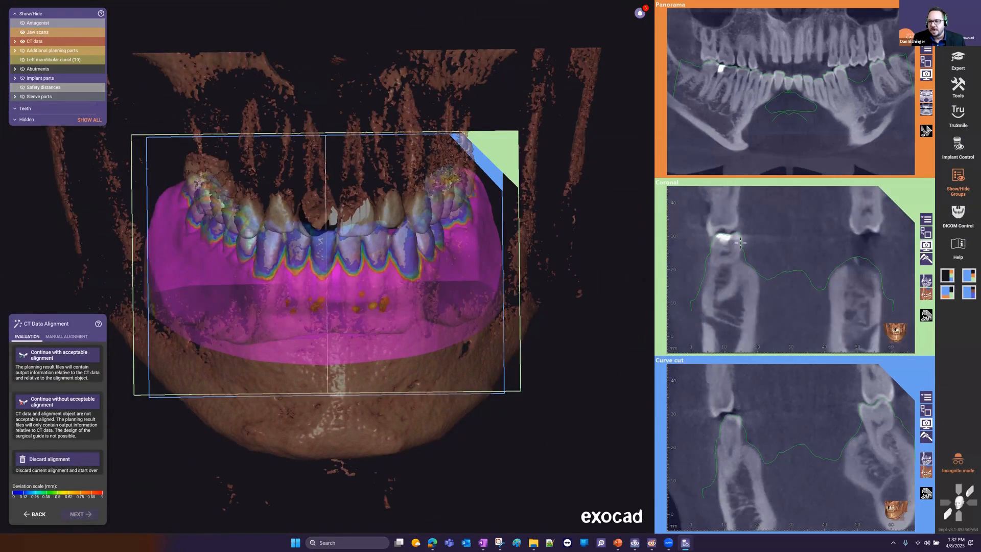
pyautogui.scroll(-6, 820, 44)
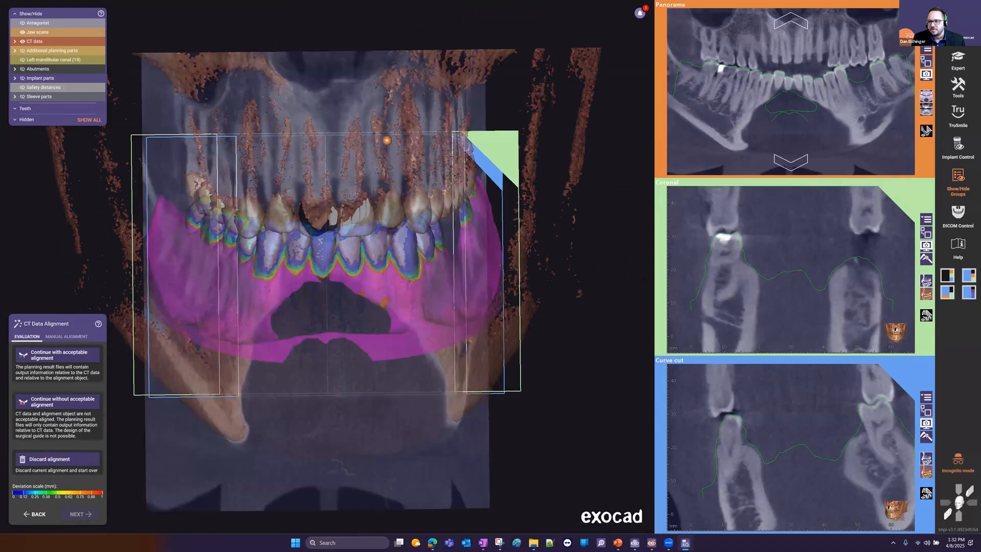
pyautogui.scroll(-4, 819, 44)
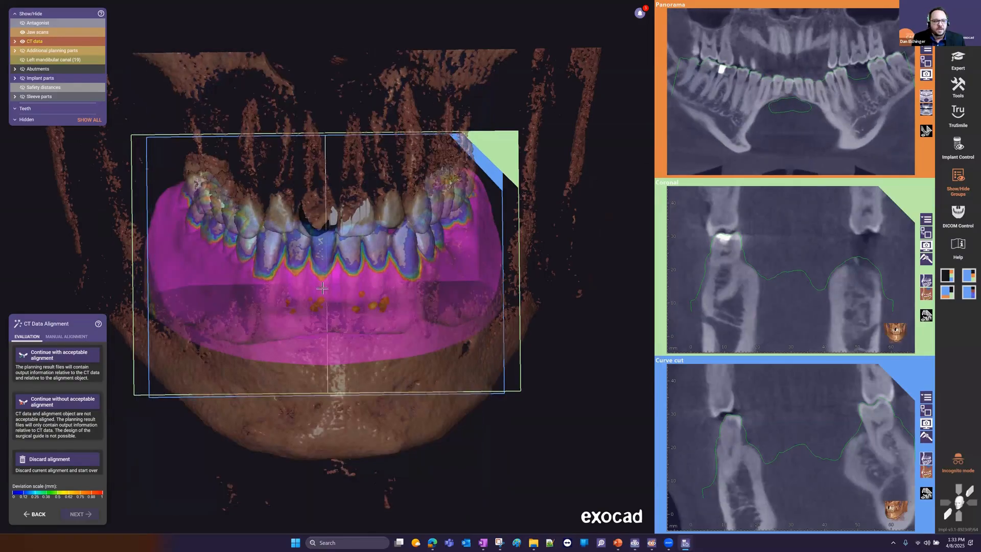
pyautogui.scroll(-3, 322, 288)
pyautogui.moveTo(277, 441); pyautogui.dragTo(322, 465, button='right')
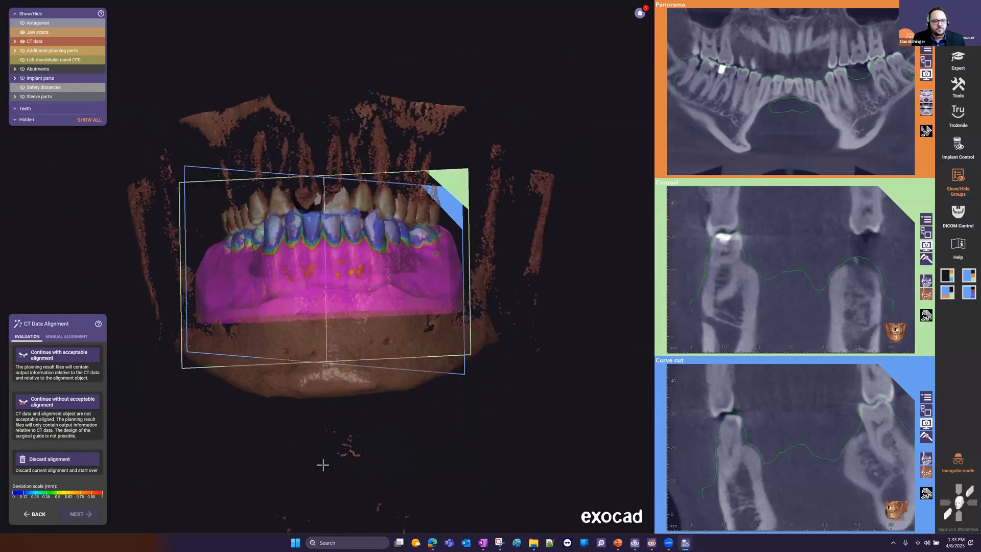
pyautogui.moveTo(322, 464); pyautogui.dragTo(361, 490, button='middle')
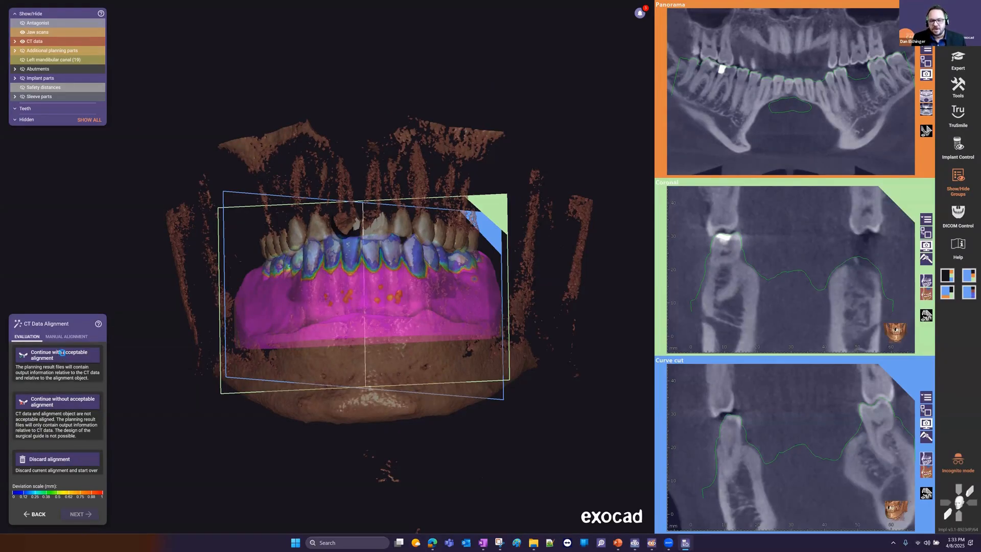
pyautogui.click(62, 352)
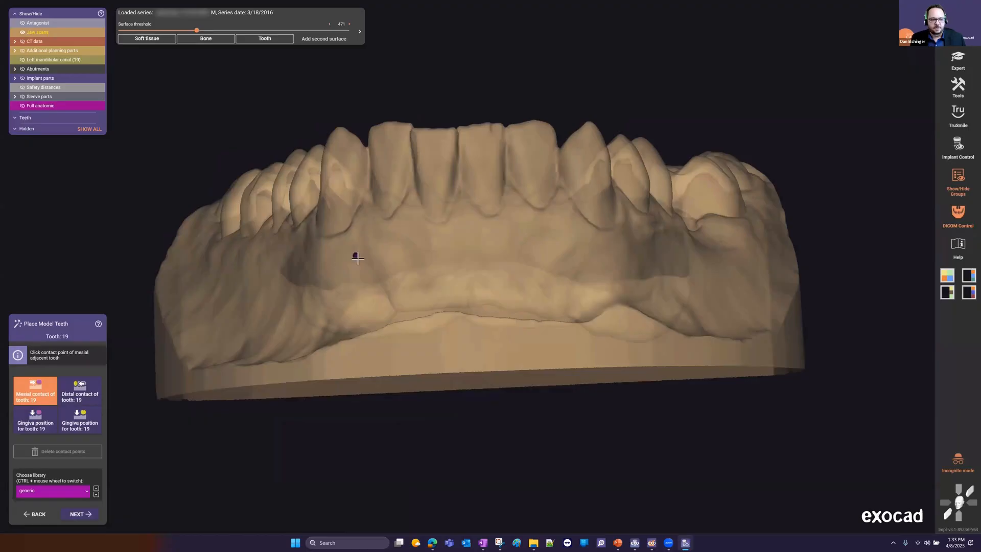
# Step: Make the transparent lower jaw scan fully opaque
pyautogui.scroll(-4, 358, 258)
pyautogui.moveTo(355, 258); pyautogui.dragTo(395, 274, button='right')
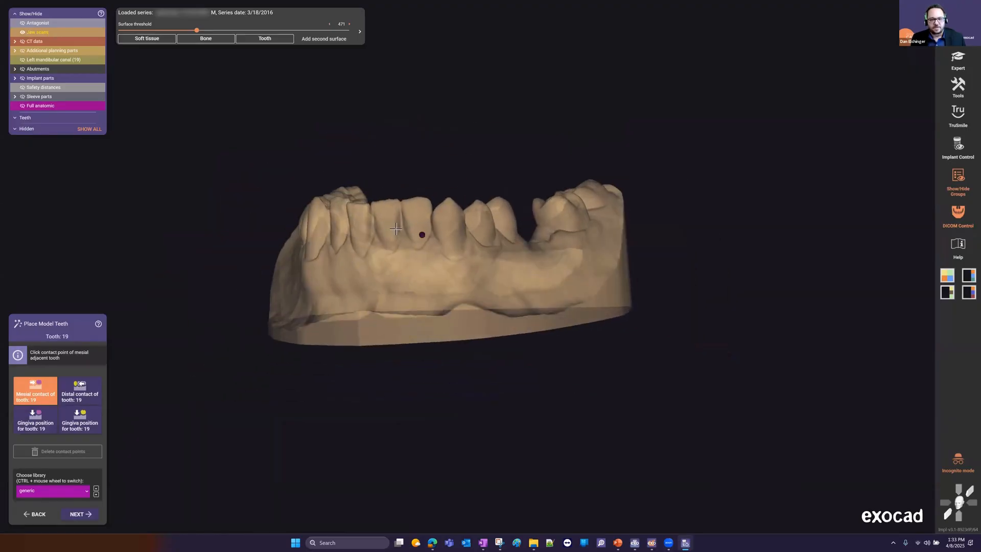
pyautogui.keyDown('shift'); pyautogui.middleClick(422, 251); pyautogui.keyUp('shift')
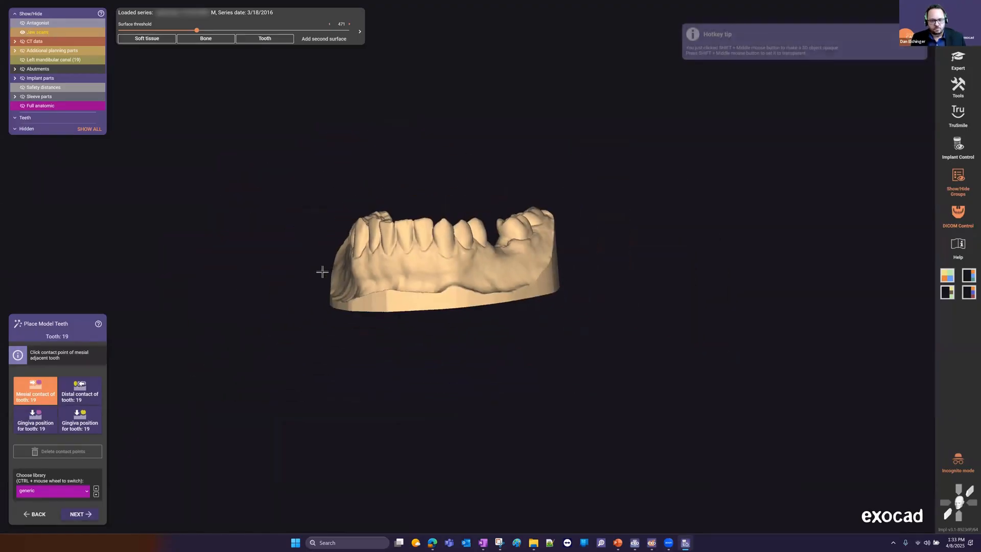
# Step: Place model tooth 19 from the generic library by marking its mesial contact on the premolar and distal contact on the molar
pyautogui.moveTo(322, 272); pyautogui.dragTo(373, 342, button='right')
pyautogui.scroll(6, 373, 343)
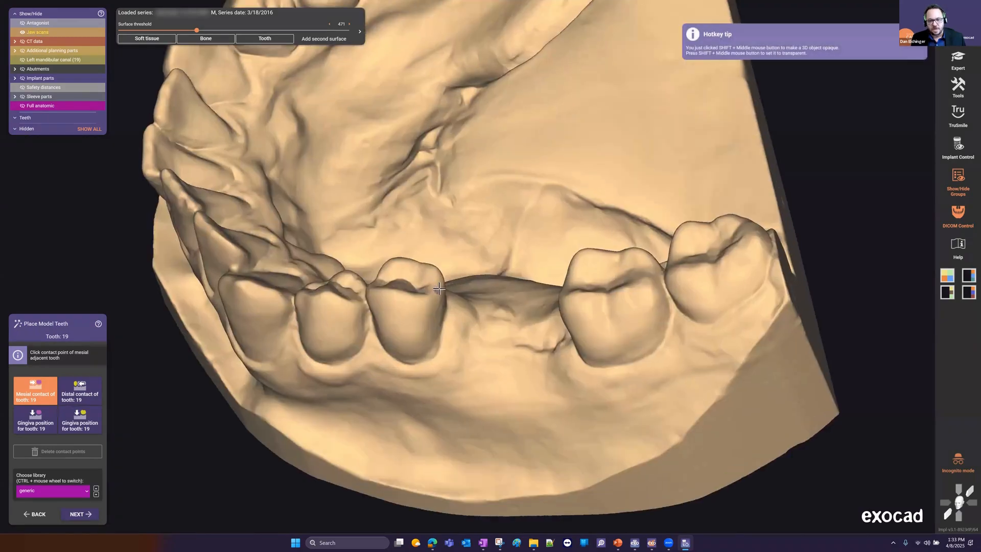
pyautogui.scroll(2, 406, 353)
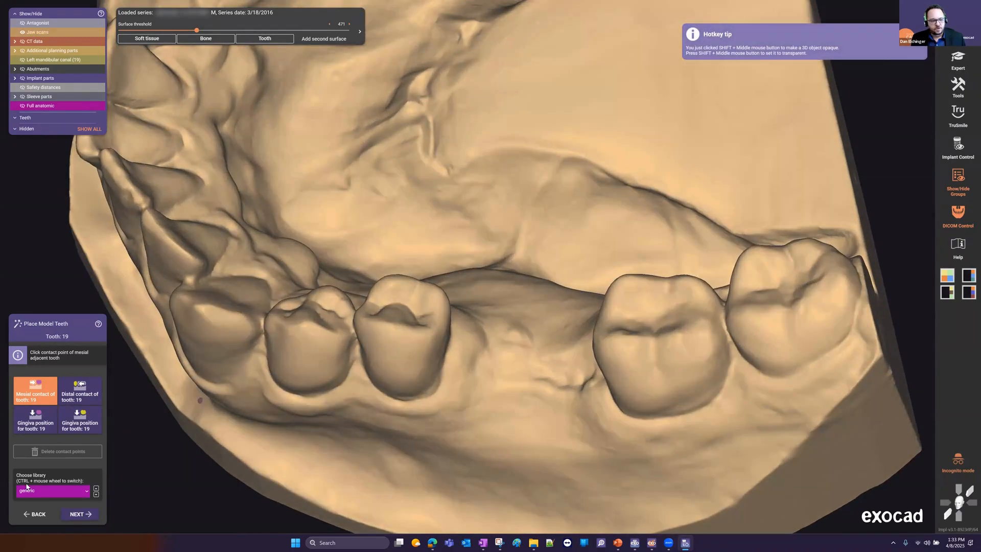
pyautogui.click(51, 491)
pyautogui.click(53, 492)
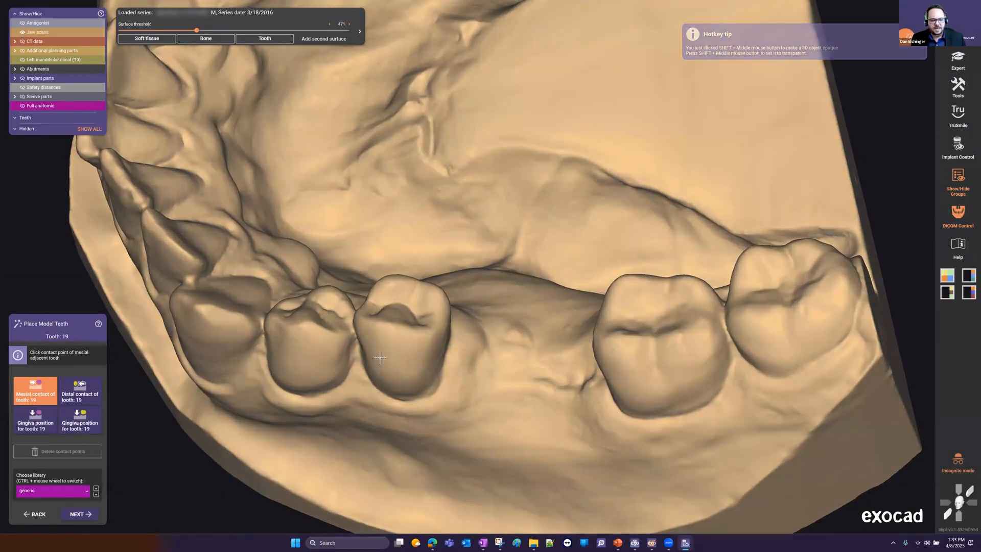
pyautogui.scroll(3, 444, 320)
pyautogui.click(439, 320)
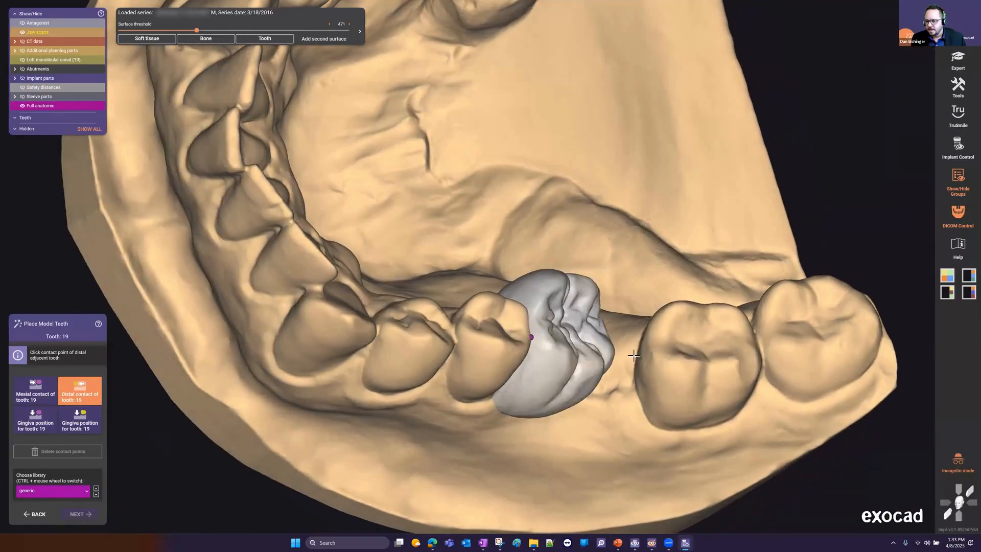
pyautogui.click(633, 355)
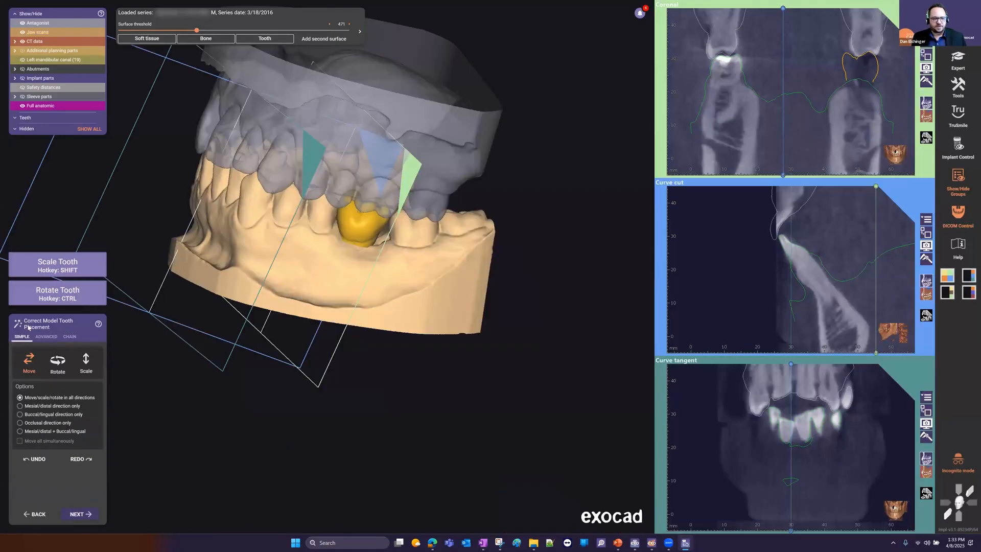
# Step: Center the CT slice views on the placed model tooth 19 to prepare its position correction
pyautogui.moveTo(421, 342); pyautogui.dragTo(484, 354, button='middle')
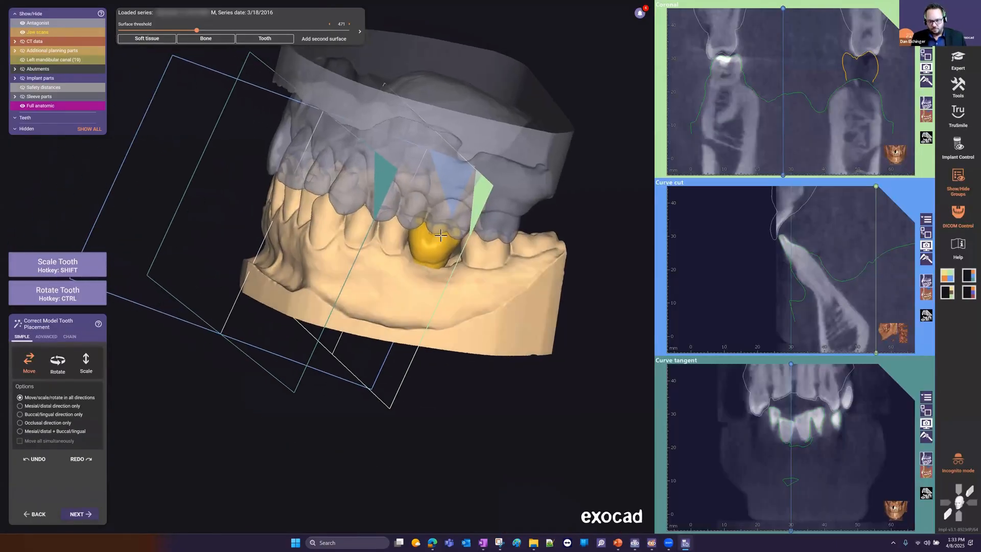
pyautogui.middleClick(440, 237)
pyautogui.scroll(-3, 348, 270)
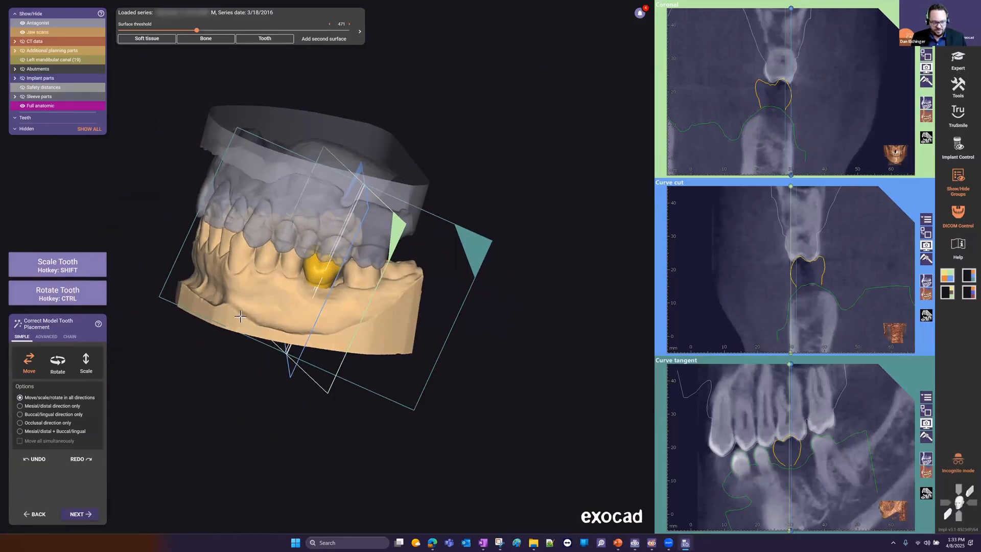
pyautogui.press('shift')
pyautogui.moveTo(281, 324); pyautogui.dragTo(281, 333, button='right')
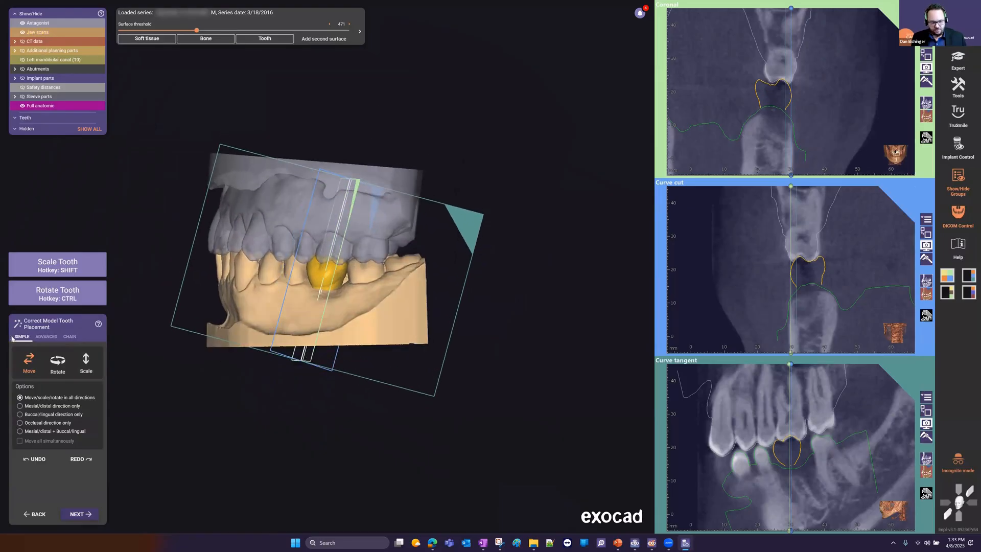
# Step: Switch the tooth placement correction to advanced mode and move model tooth 19 slightly down toward the gingiva
pyautogui.click(47, 337)
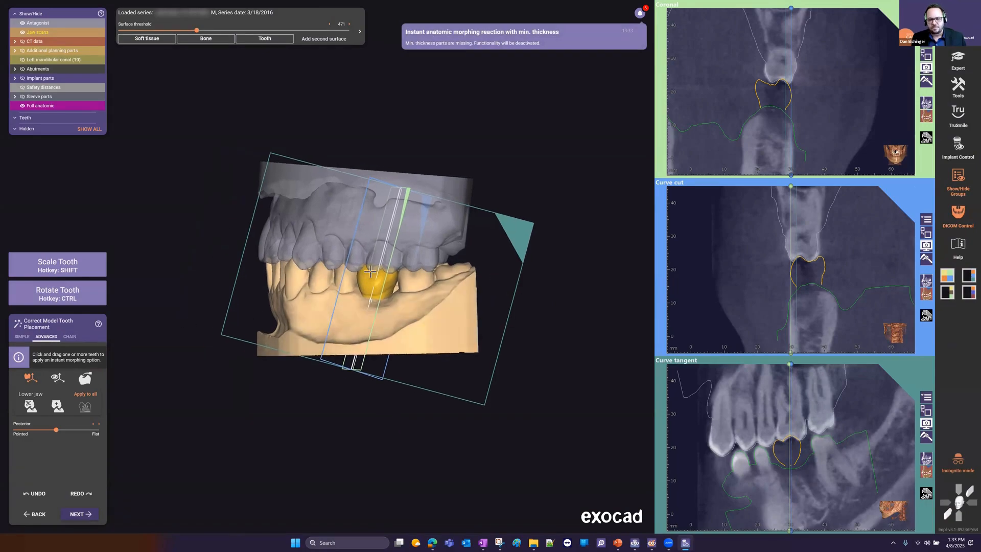
pyautogui.scroll(10, 358, 291)
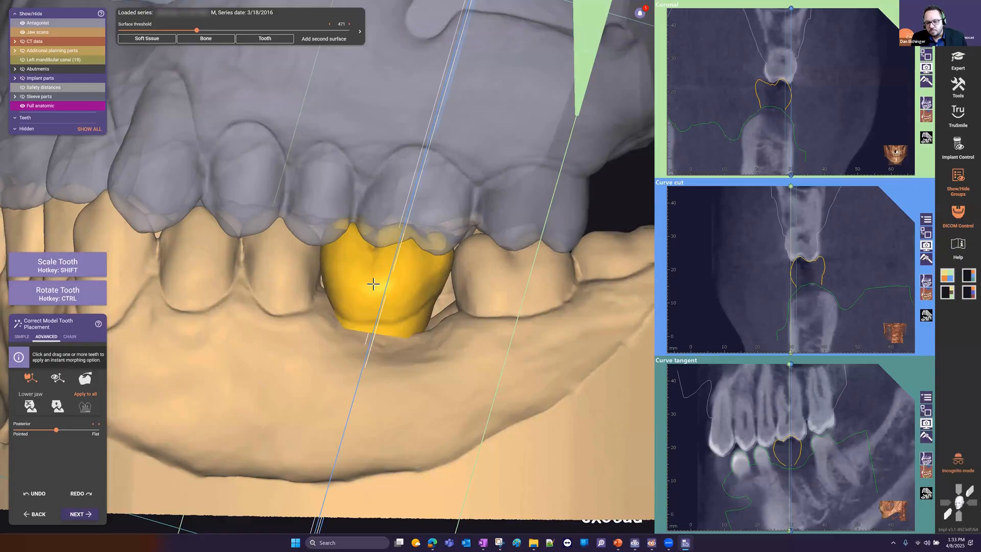
pyautogui.moveTo(372, 283)
pyautogui.mouseDown()
pyautogui.moveTo(421, 274)
pyautogui.moveTo(394, 264)
pyautogui.moveTo(401, 279)
pyautogui.moveTo(372, 286)
pyautogui.mouseUp()
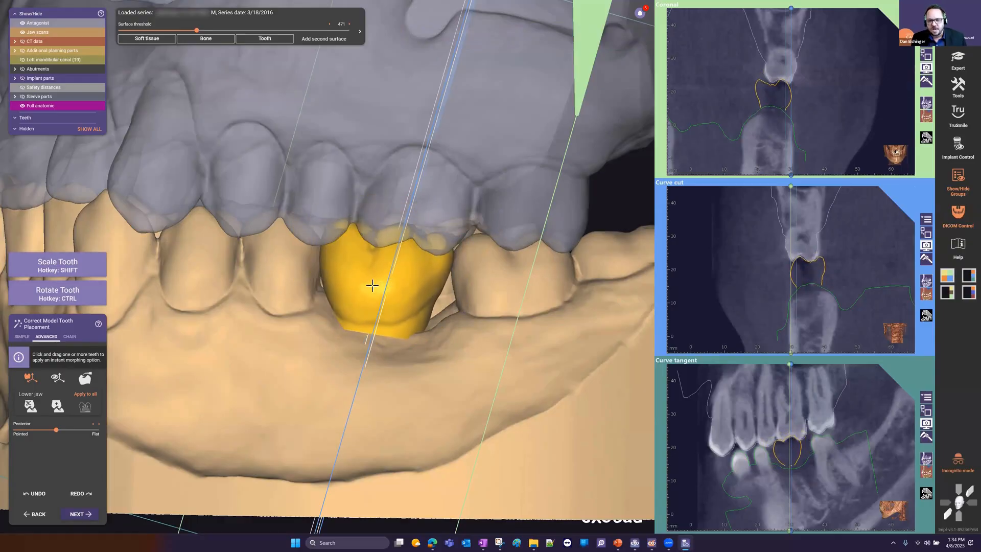
# Step: Scale model tooth 19 slightly narrower on its mesial and distal sides to adjust it within the gap
pyautogui.click(46, 294)
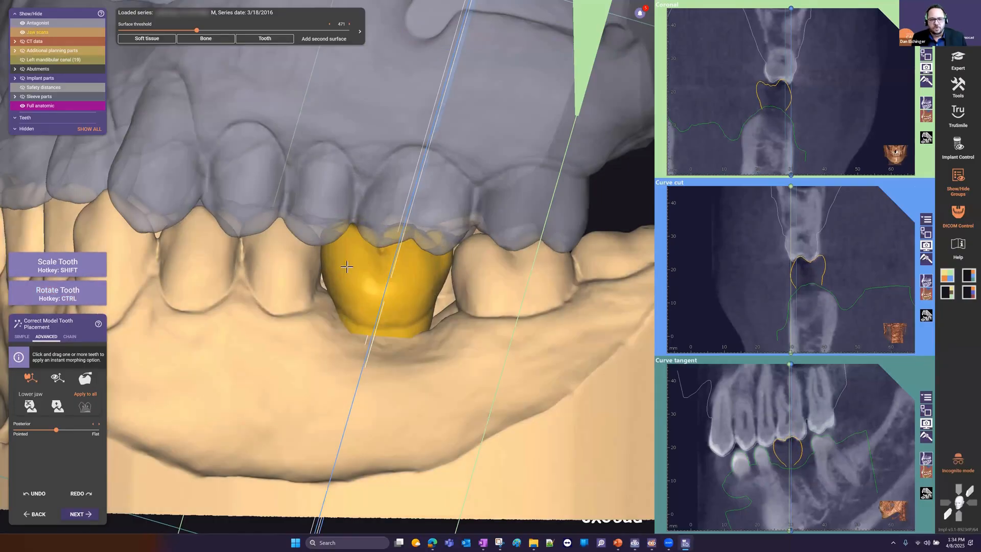
pyautogui.keyDown('shift'); pyautogui.moveTo(347, 266); pyautogui.dragTo(351, 266); pyautogui.keyUp('shift')
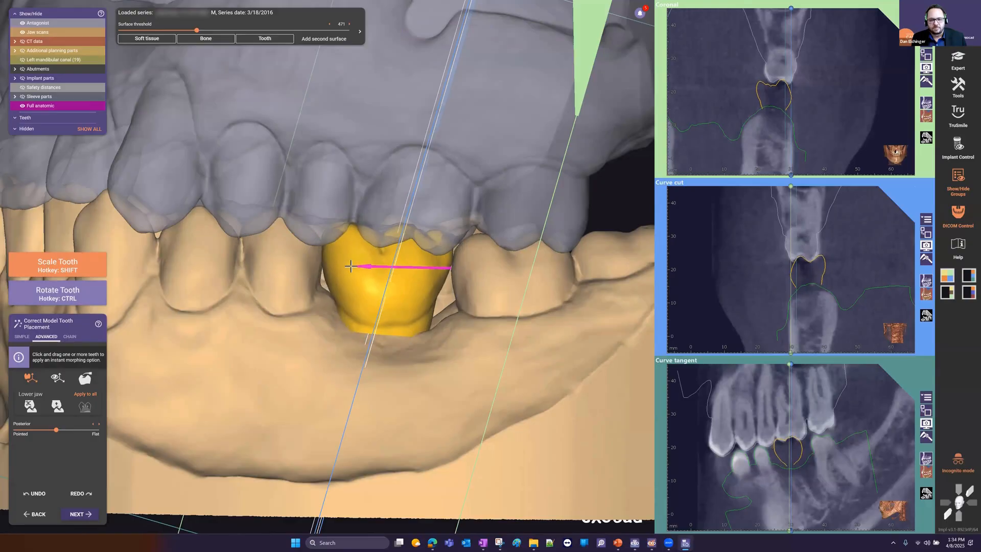
pyautogui.keyDown('shift'); pyautogui.moveTo(427, 259); pyautogui.dragTo(436, 263); pyautogui.keyUp('shift')
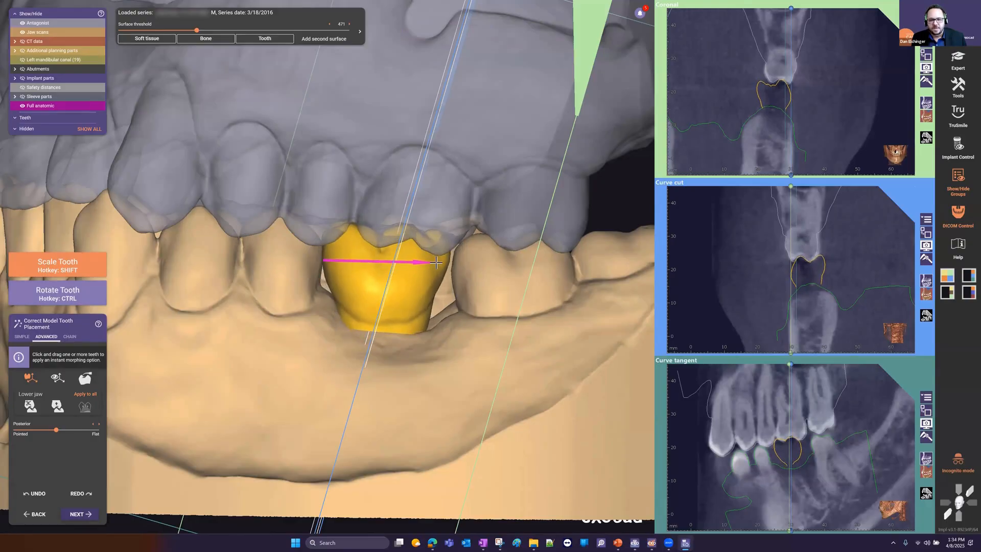
pyautogui.scroll(-3, 437, 264)
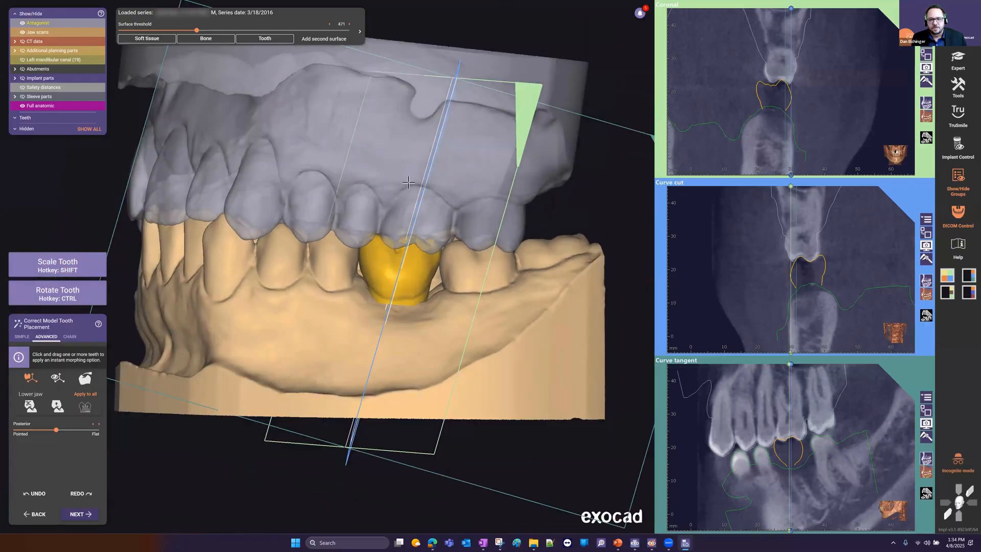
# Step: Hide the antagonist and scale model tooth 19 narrower from its lingual side to match the neighboring molar
pyautogui.keyDown('ctrl'); pyautogui.scroll(-2, 408, 163); pyautogui.keyUp('ctrl')
pyautogui.moveTo(423, 177); pyautogui.dragTo(453, 220, button='right')
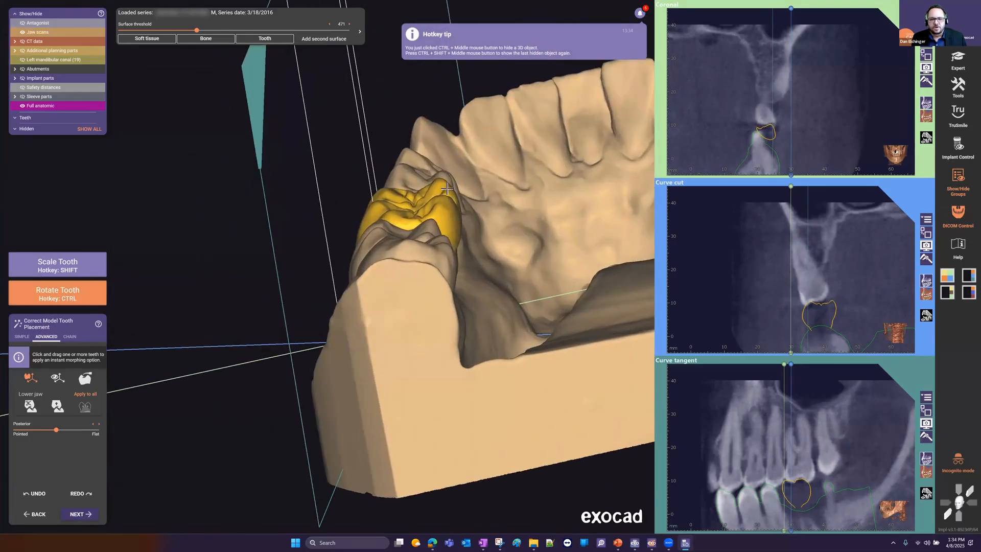
pyautogui.scroll(-2, 446, 189)
pyautogui.scroll(5, 448, 204)
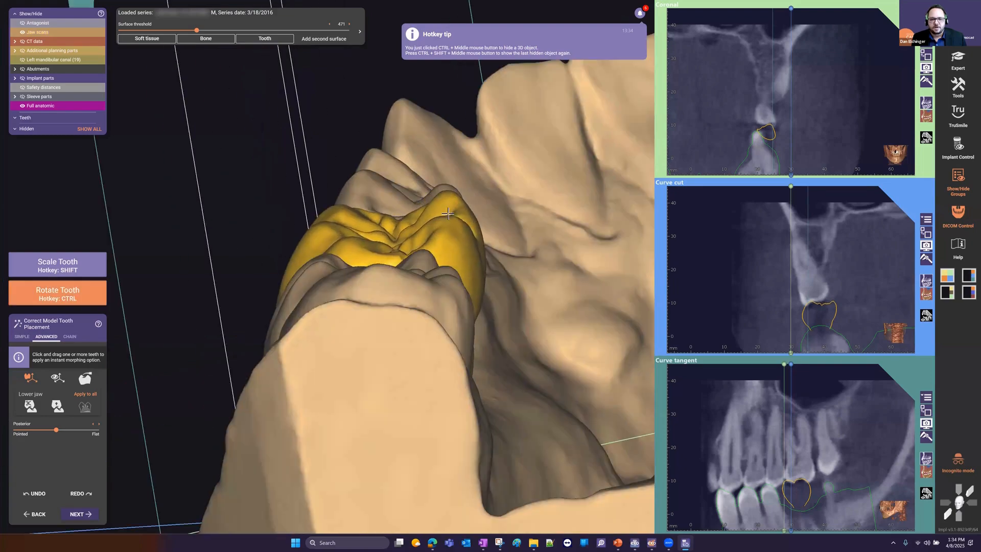
pyautogui.keyDown('shift'); pyautogui.moveTo(475, 257); pyautogui.dragTo(461, 256); pyautogui.keyUp('shift')
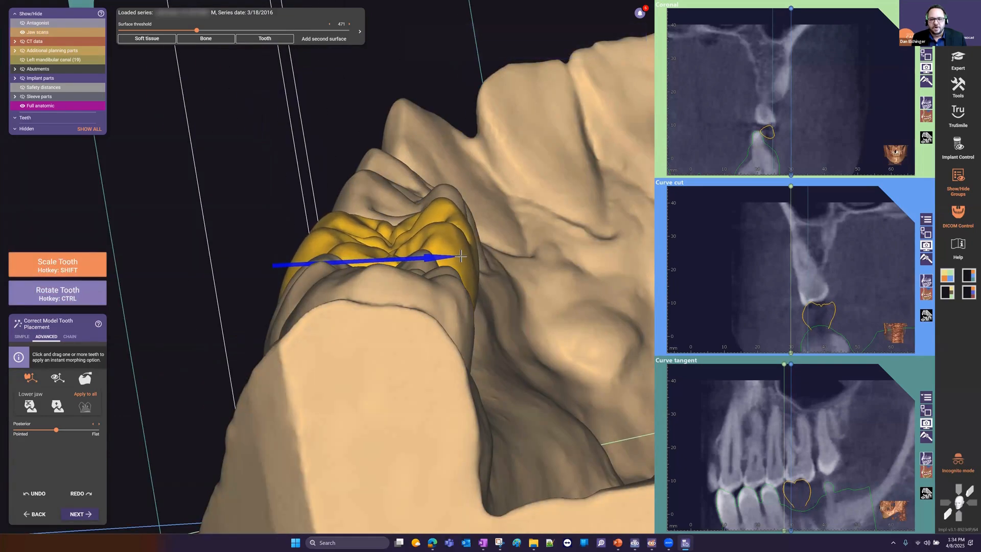
# Step: Adjust the buccolingual width of model tooth 19 at its buccal surface to follow the arch
pyautogui.moveTo(286, 292); pyautogui.dragTo(339, 271, button='right')
pyautogui.scroll(-5, 334, 276)
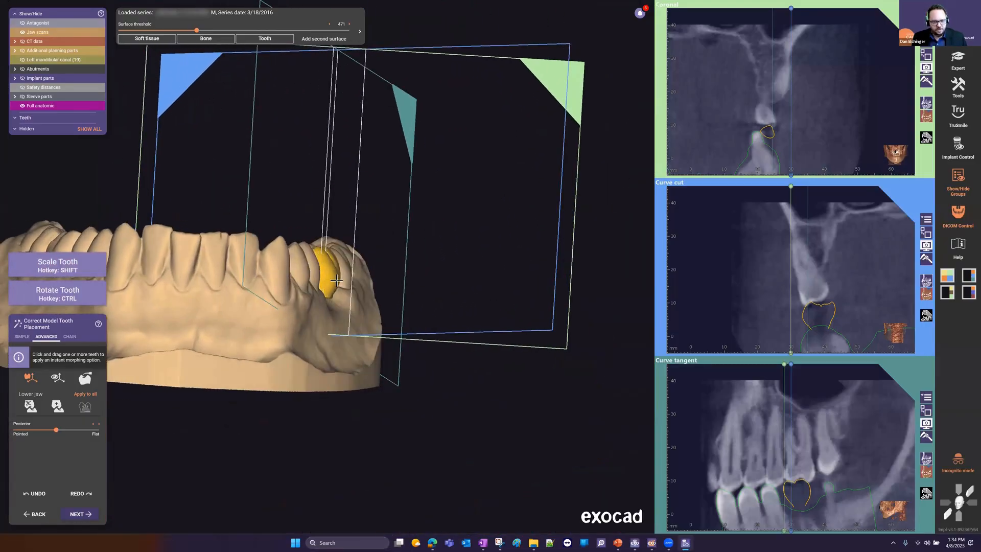
pyautogui.scroll(5, 340, 270)
pyautogui.press('shift')
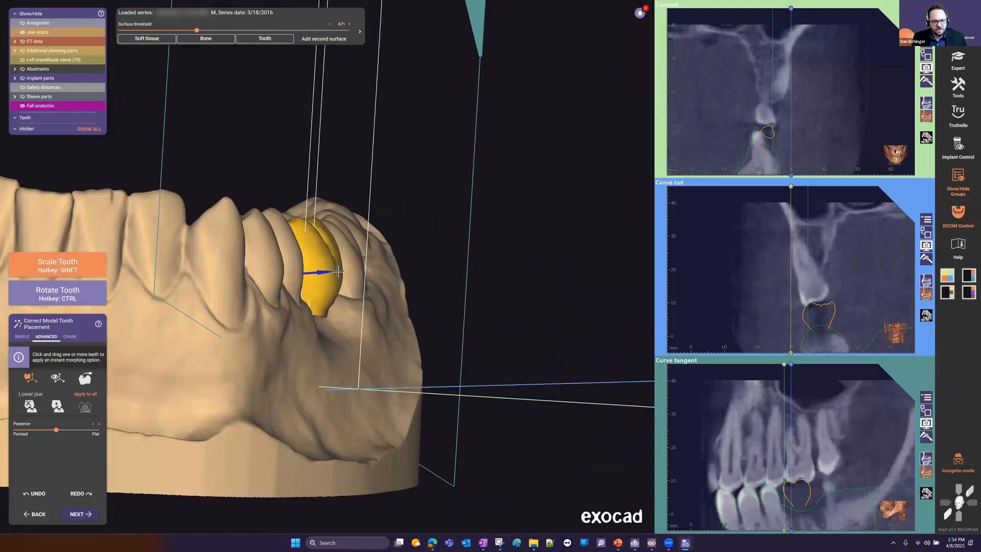
pyautogui.scroll(-5, 330, 274)
pyautogui.moveTo(329, 274); pyautogui.dragTo(388, 230, button='right')
pyautogui.scroll(3, 360, 255)
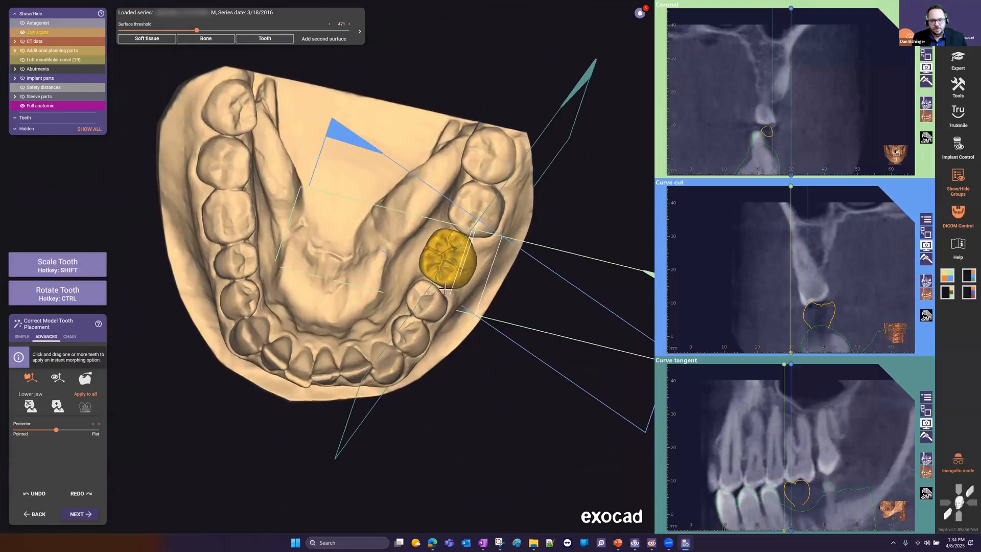
# Step: Fine-tune the mesiodistal scale and rotation of model tooth 19 between the premolar and molar in the occlusal view
pyautogui.scroll(4, 389, 230)
pyautogui.press('shift')
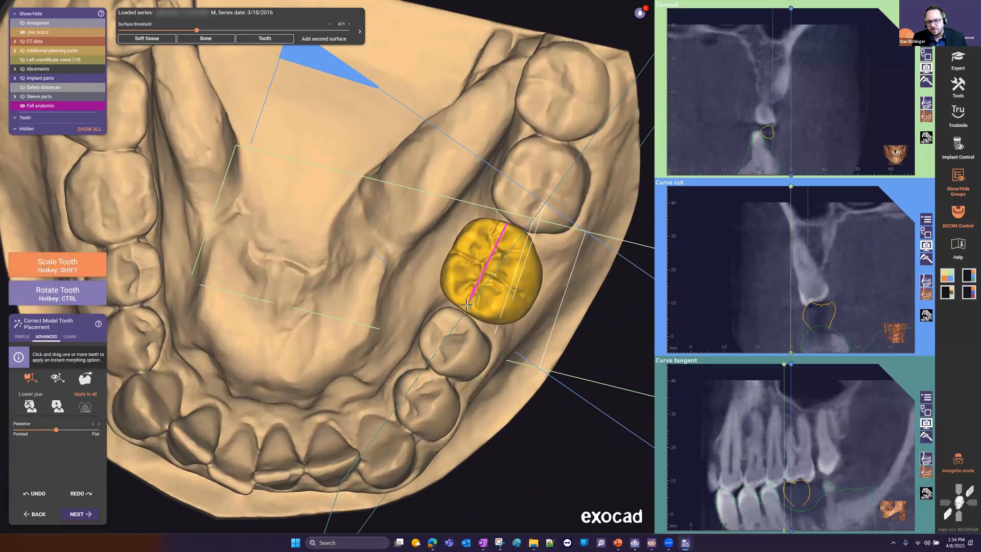
pyautogui.press('shift')
pyautogui.press('ctrl')
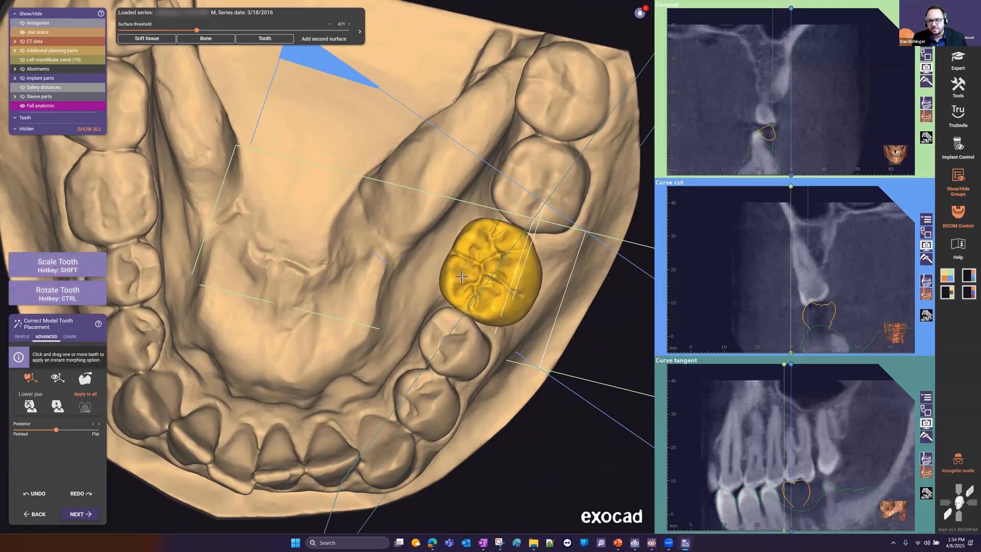
# Step: Set the posterior cusp shape of model tooth 19 about three quarters of the way from pointed to flat
pyautogui.scroll(-4, 465, 263)
pyautogui.moveTo(465, 263); pyautogui.dragTo(437, 287, button='right')
pyautogui.scroll(-4, 437, 286)
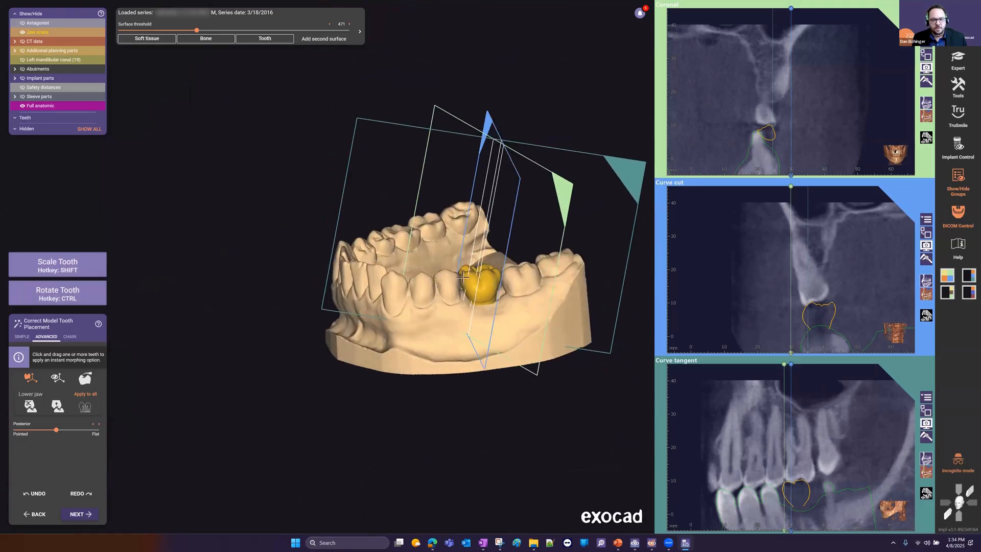
pyautogui.scroll(5, 437, 287)
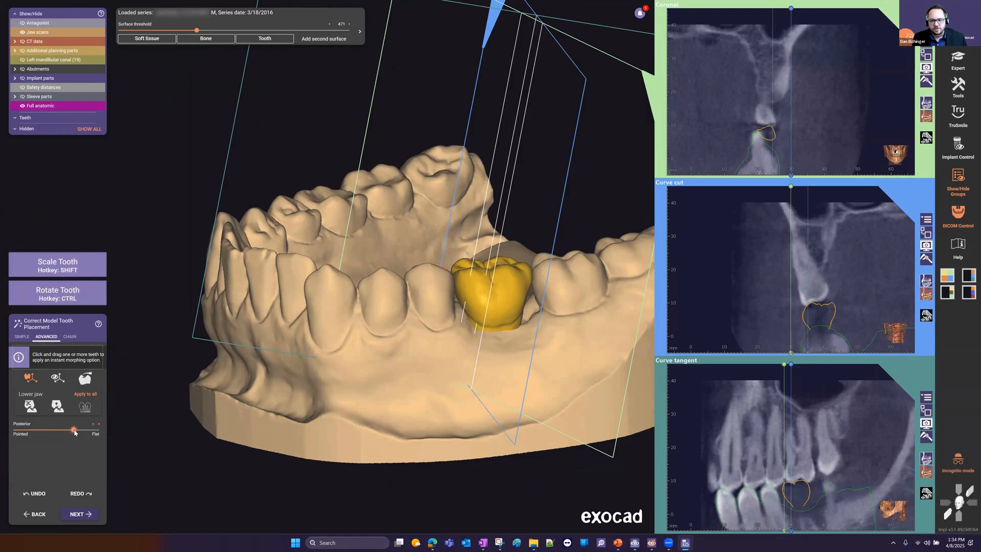
pyautogui.moveTo(76, 433); pyautogui.dragTo(78, 433)
# Step: Check the model tooth from the buccal side and enable the second instant morphing option for the lower jaw
pyautogui.scroll(-4, 358, 317)
pyautogui.moveTo(347, 317); pyautogui.dragTo(451, 278, button='right')
pyautogui.scroll(4, 423, 293)
pyautogui.moveTo(452, 278); pyautogui.dragTo(306, 215, button='middle')
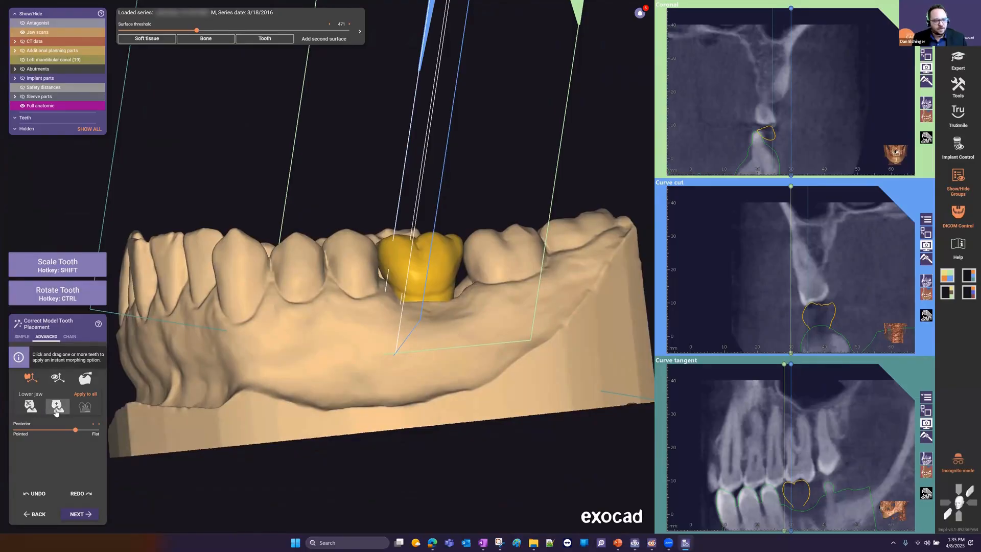
pyautogui.click(57, 407)
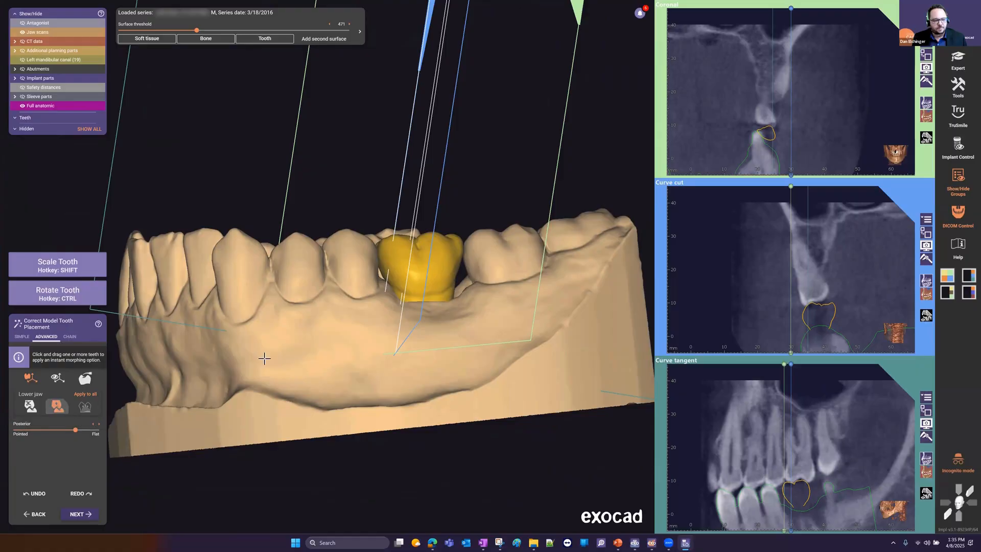
# Step: Show the antagonist and nudge model tooth 19 slightly away from the opposing teeth, checking the occlusion from the buccal side
pyautogui.scroll(-3, 395, 289)
pyautogui.press('a')
pyautogui.moveTo(388, 278); pyautogui.dragTo(425, 276, button='right')
pyautogui.scroll(5, 425, 278)
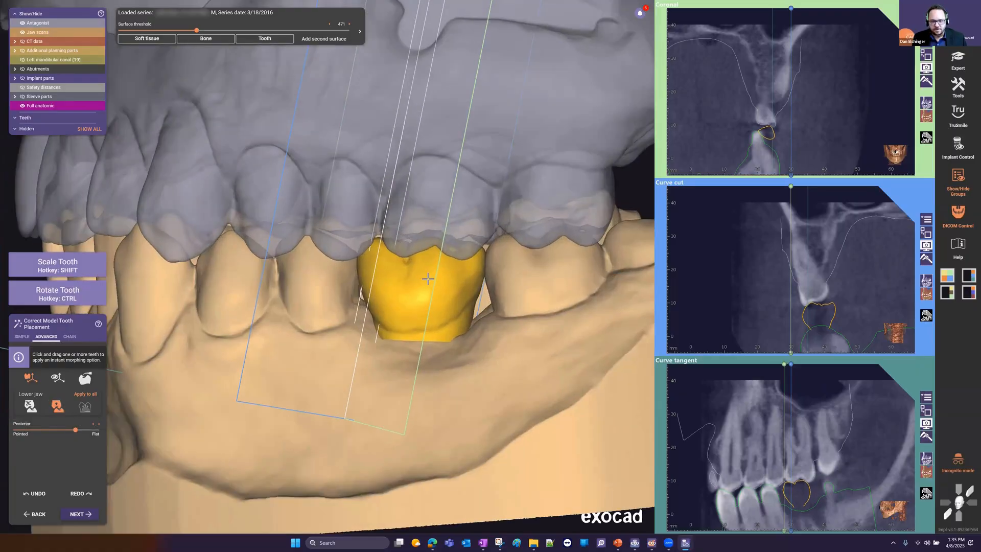
pyautogui.moveTo(425, 280); pyautogui.dragTo(426, 282)
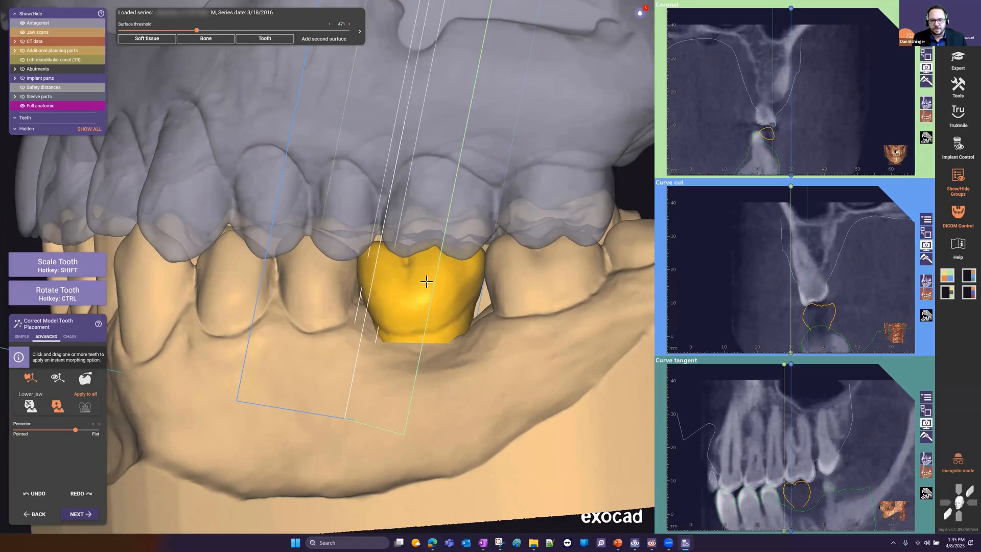
pyautogui.scroll(-5, 424, 281)
pyautogui.moveTo(311, 288); pyautogui.dragTo(485, 289, button='right')
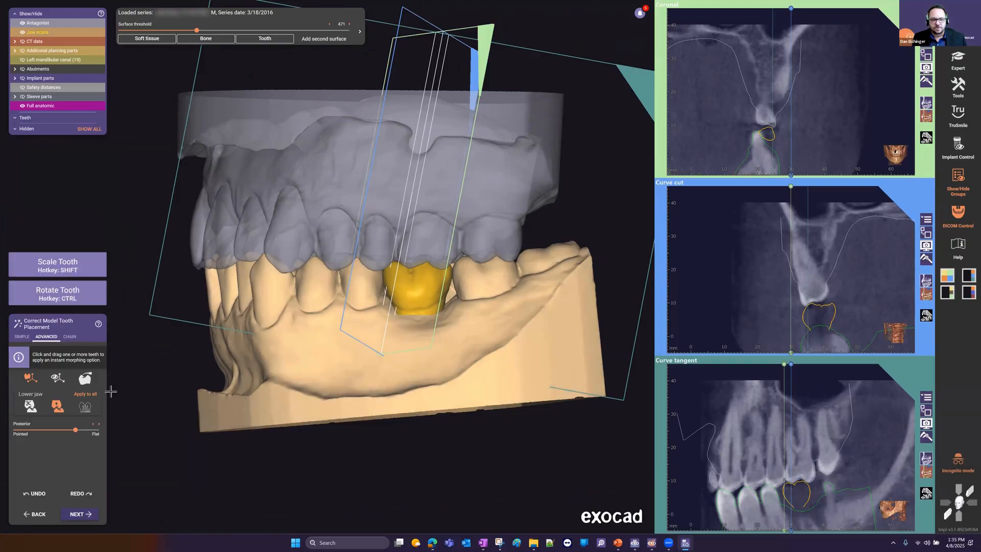
# Step: Nudge model tooth 19 slightly toward the gingiva in the curve cut view and proceed to implant positioning
pyautogui.scroll(2, 832, 331)
pyautogui.scroll(-2, 832, 330)
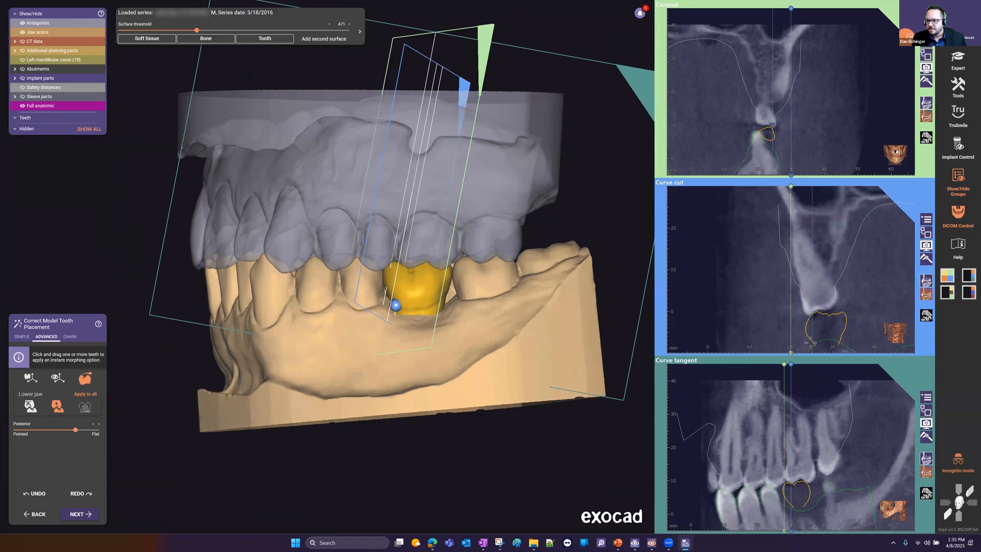
pyautogui.moveTo(812, 336); pyautogui.dragTo(813, 338)
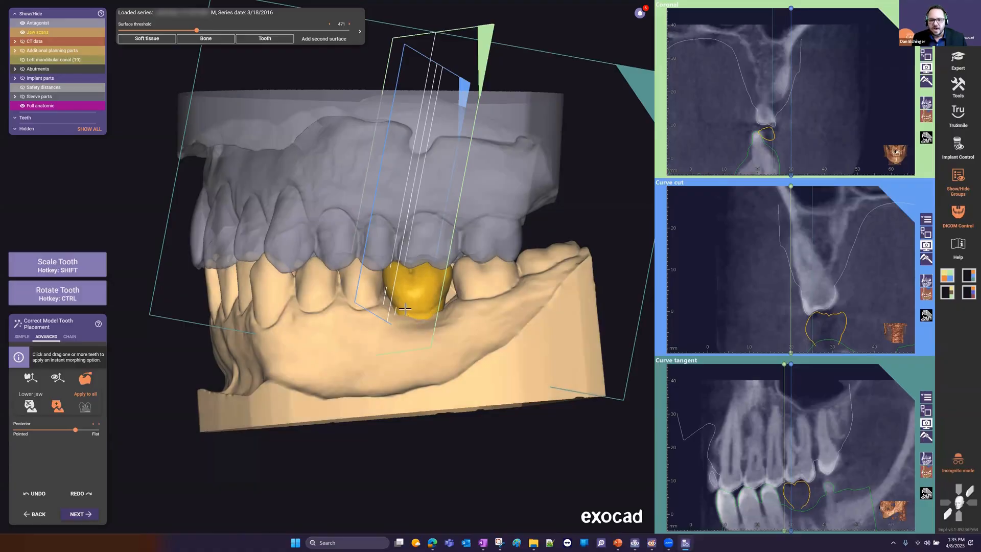
pyautogui.scroll(-4, 456, 271)
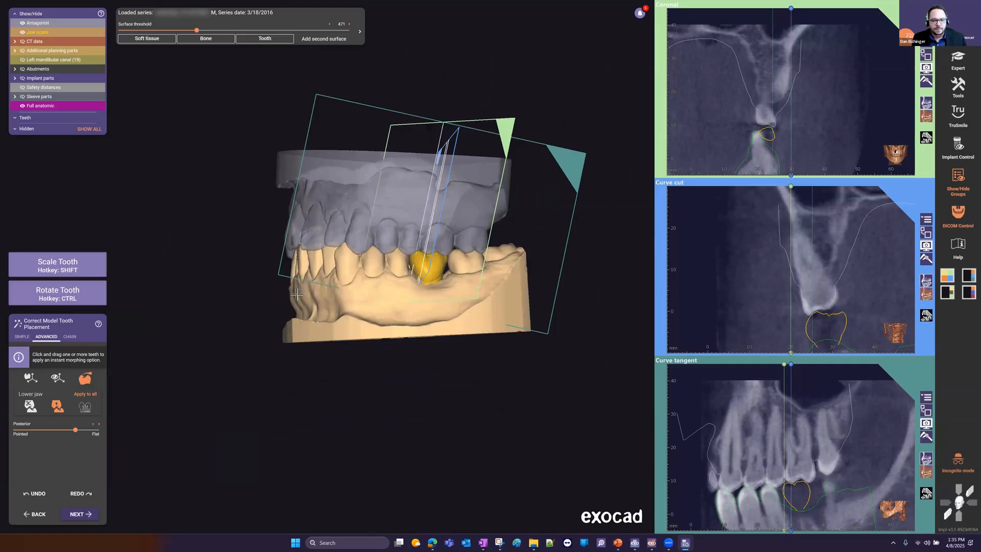
pyautogui.moveTo(297, 294); pyautogui.dragTo(296, 293, button='right')
pyautogui.hotkey('ctrl', 'n')
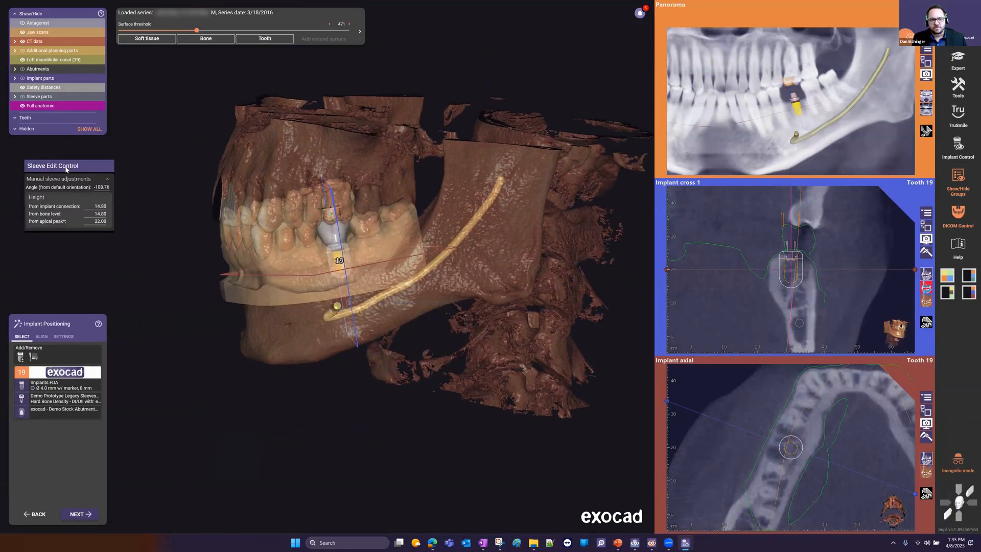
# Step: Fine-tune the position and tilt of the tooth 19 implant in the implant cross-section view
pyautogui.moveTo(63, 170); pyautogui.dragTo(53, 166)
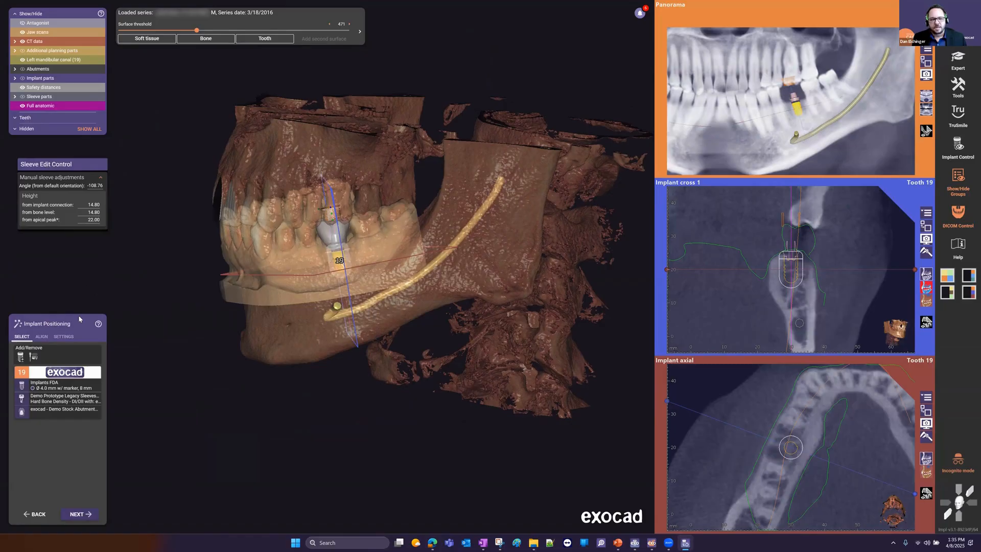
pyautogui.scroll(5, 352, 248)
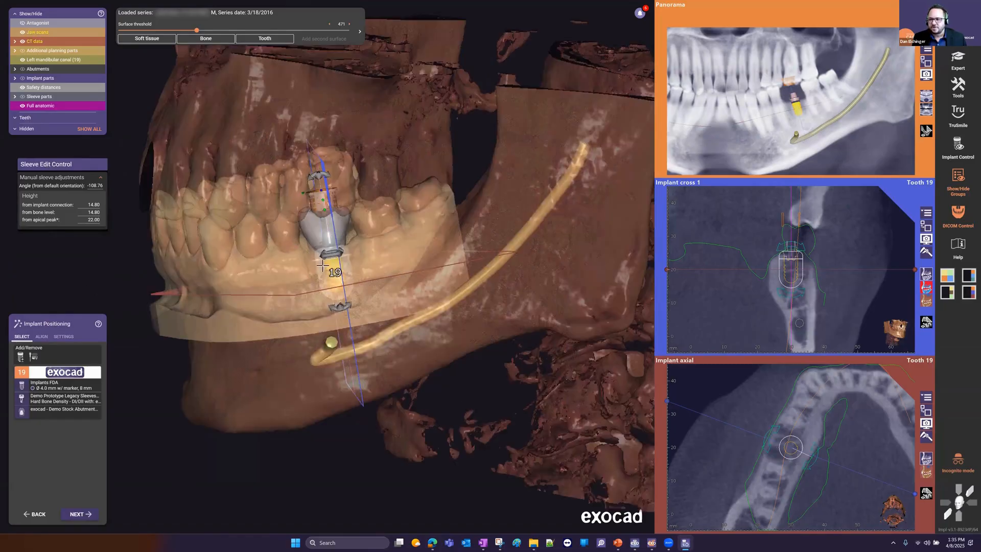
pyautogui.scroll(3, 806, 258)
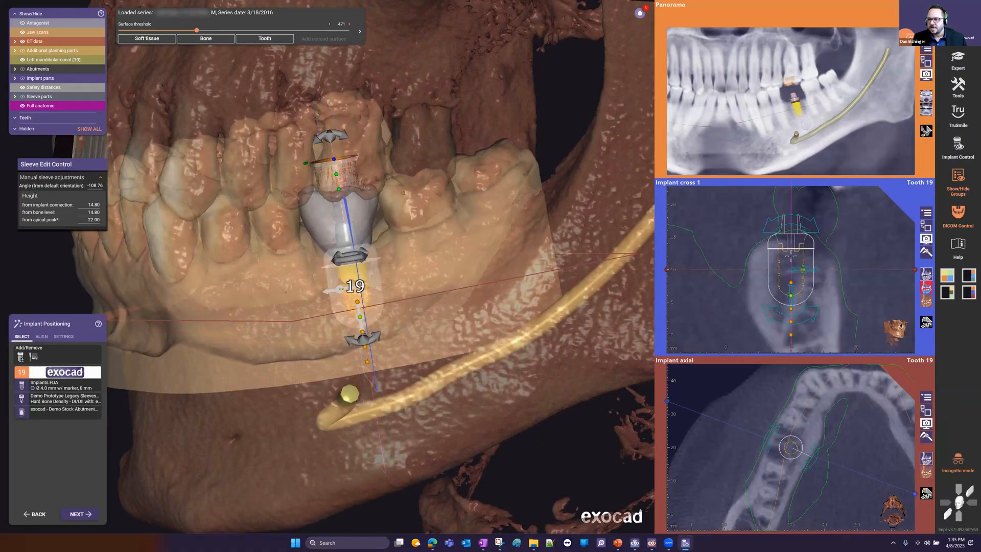
pyautogui.moveTo(796, 256); pyautogui.dragTo(800, 256)
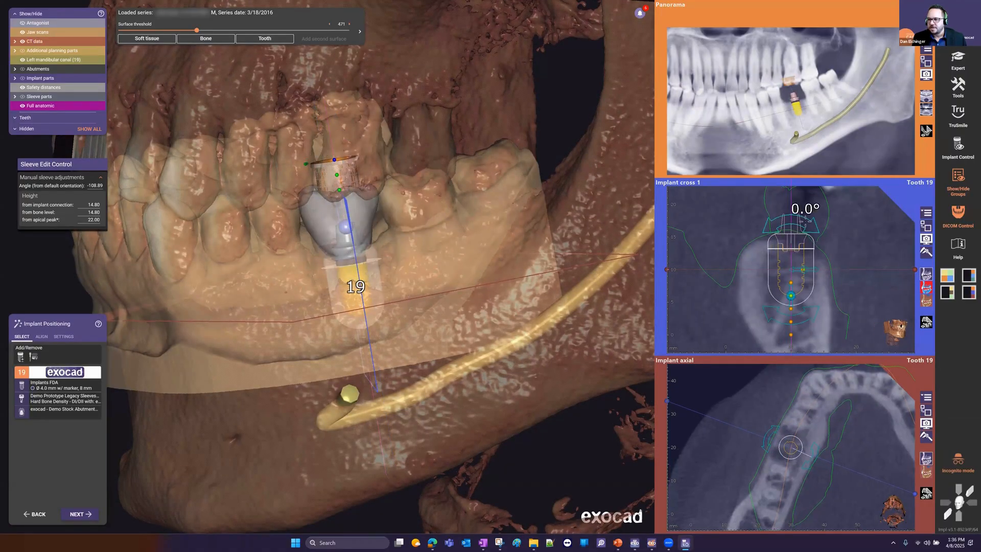
pyautogui.moveTo(802, 217); pyautogui.dragTo(807, 221)
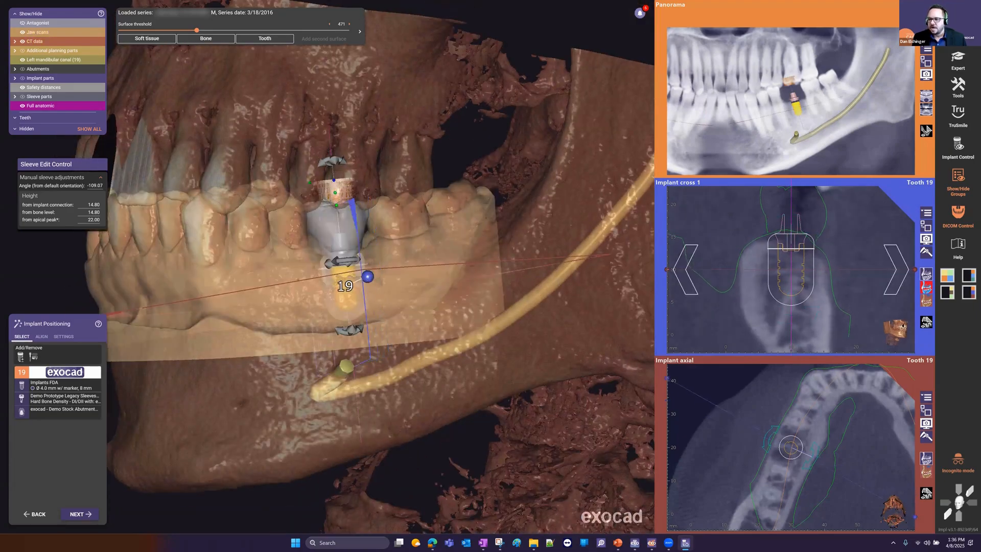
# Step: Examine the tooth 19 implant, abutment and sleeve relative to the jaw and mandibular canal, and view the implant positioning settings
pyautogui.scroll(-4, 868, 263)
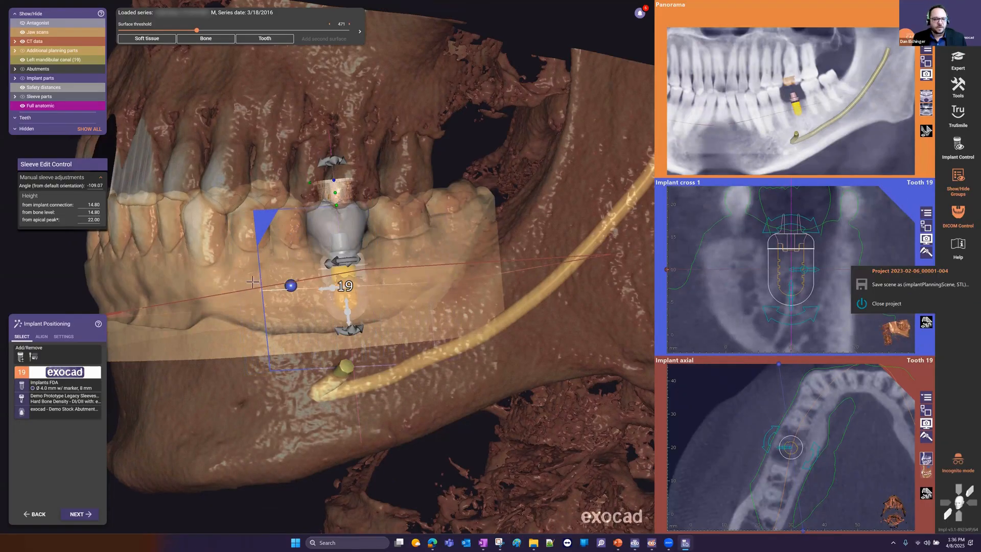
pyautogui.scroll(-3, 138, 401)
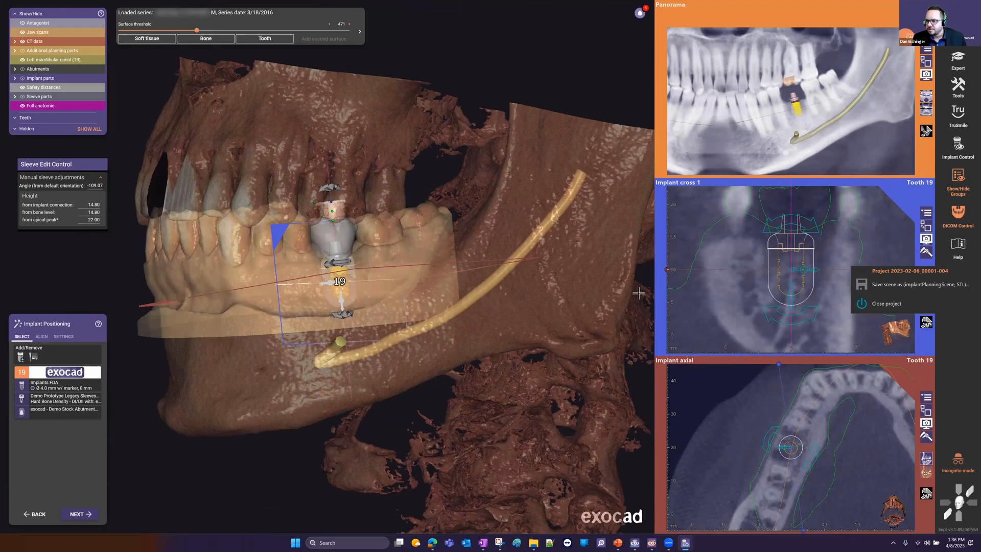
pyautogui.click(495, 248)
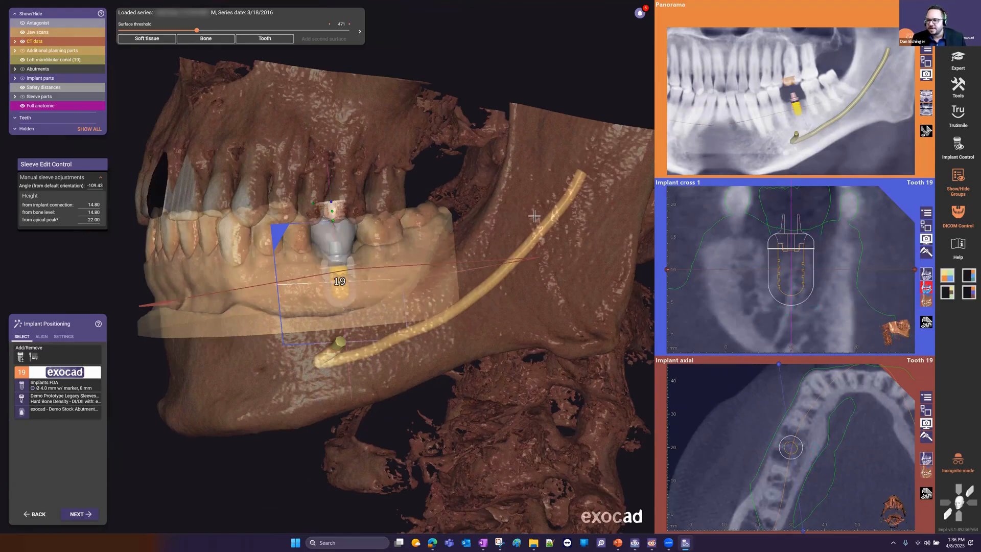
pyautogui.scroll(-3, 541, 215)
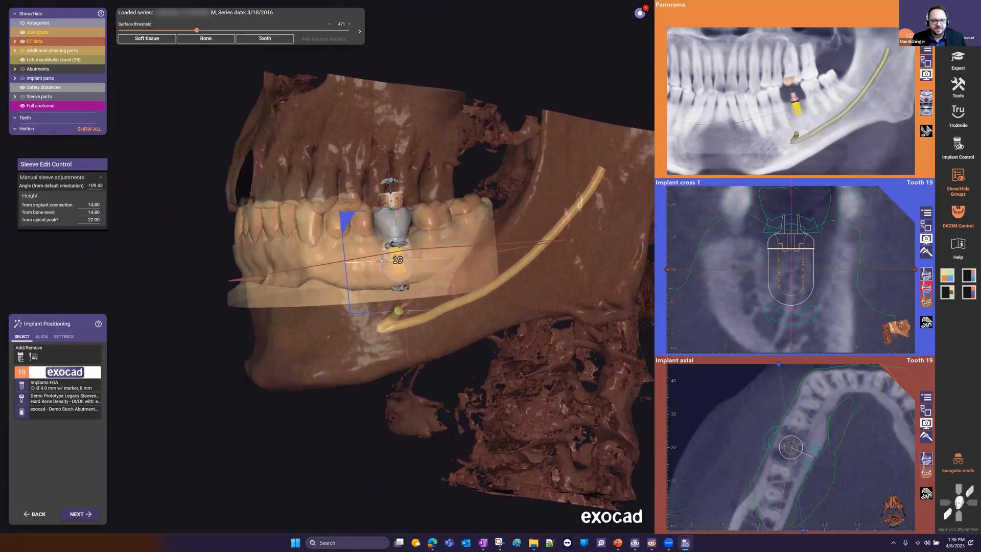
pyautogui.scroll(3, 381, 246)
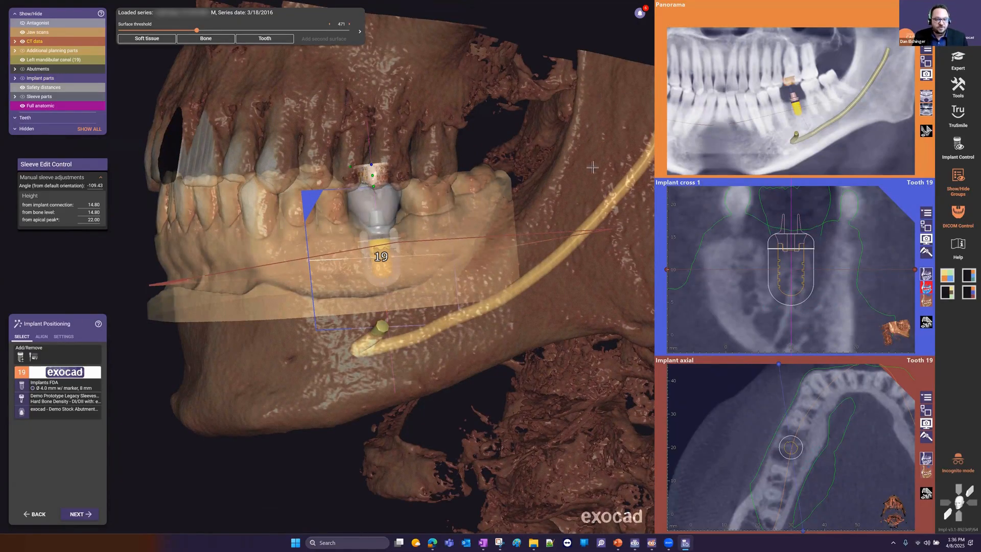
pyautogui.moveTo(328, 187); pyautogui.dragTo(376, 275, button='right')
pyautogui.scroll(5, 375, 277)
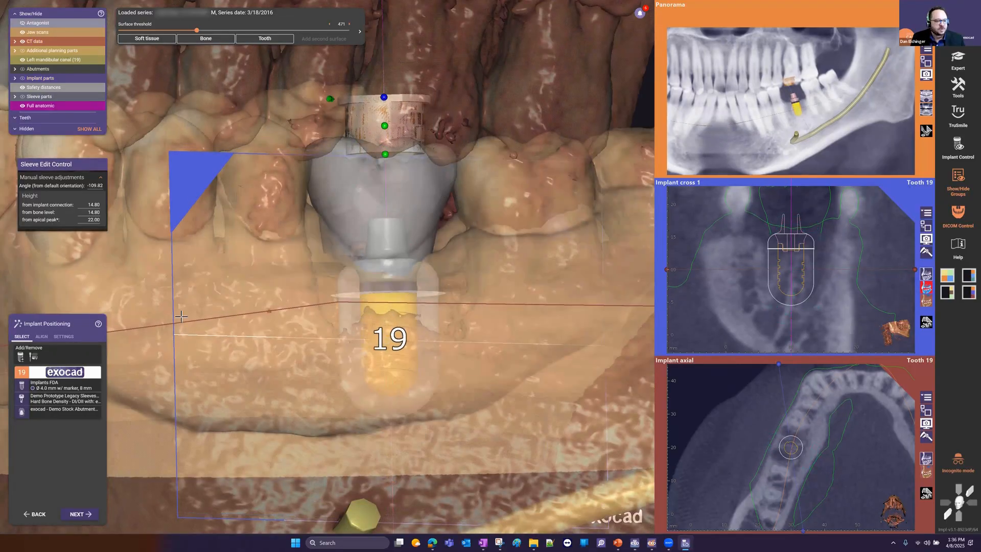
pyautogui.scroll(-2, 182, 316)
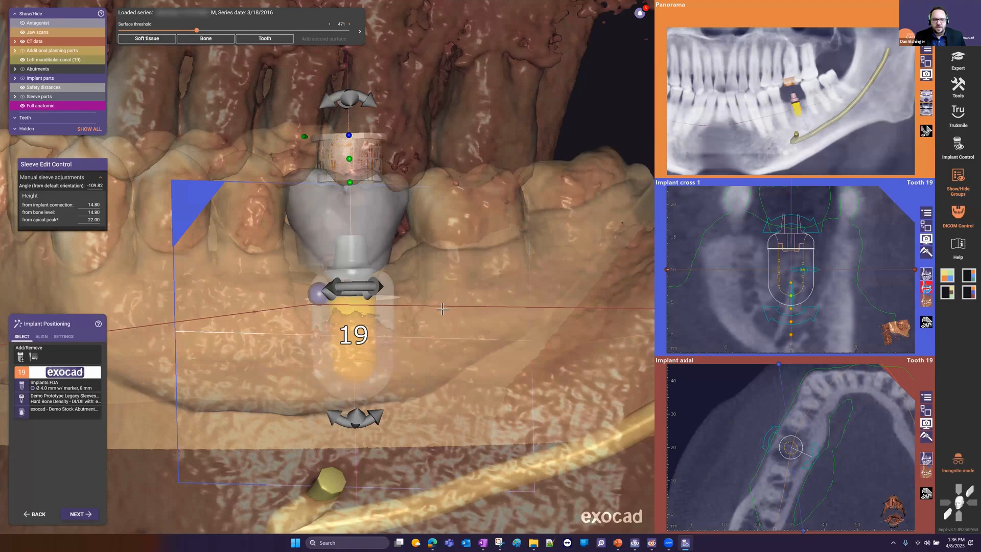
pyautogui.click(62, 338)
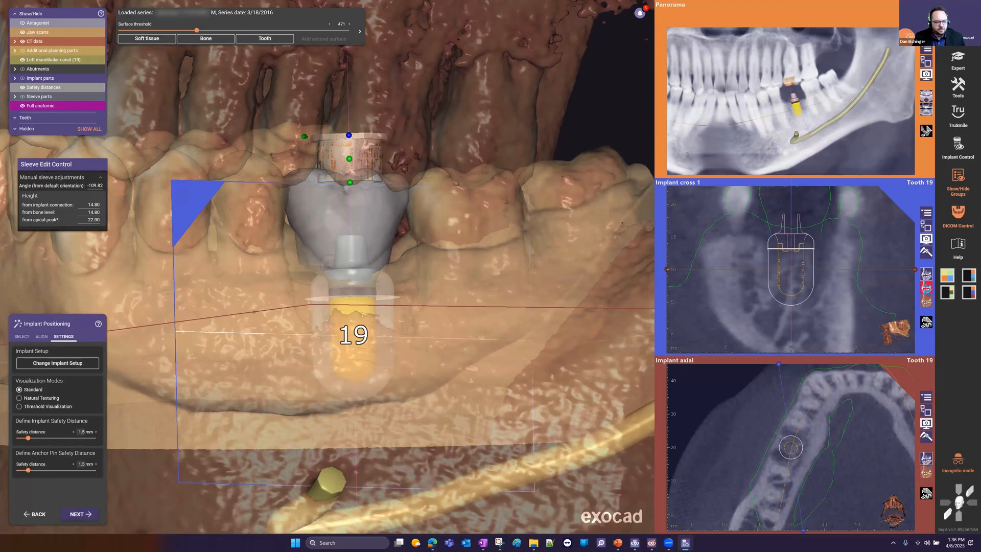
# Step: Proceed to output generation with the existing screenshot images and approve the implant planning
pyautogui.click(86, 514)
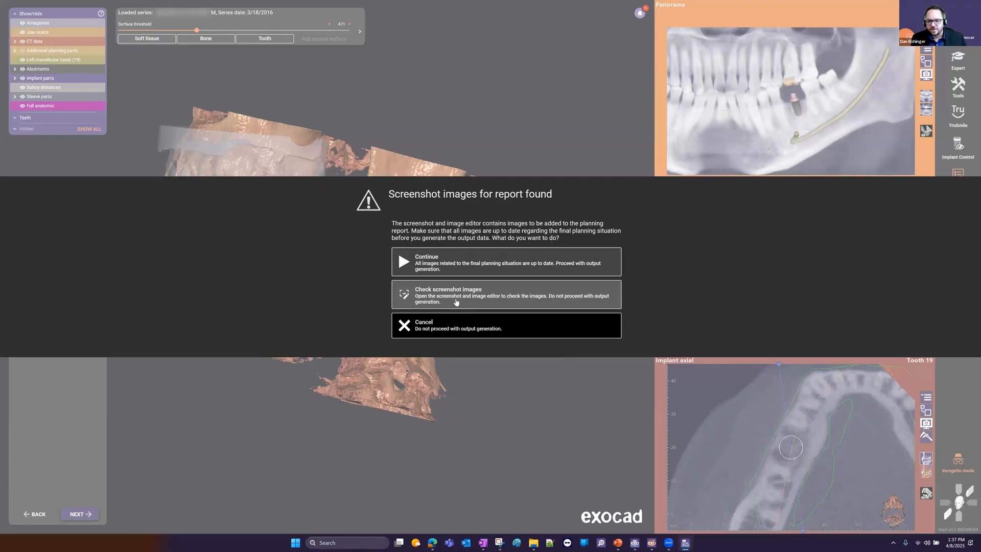
pyautogui.click(427, 265)
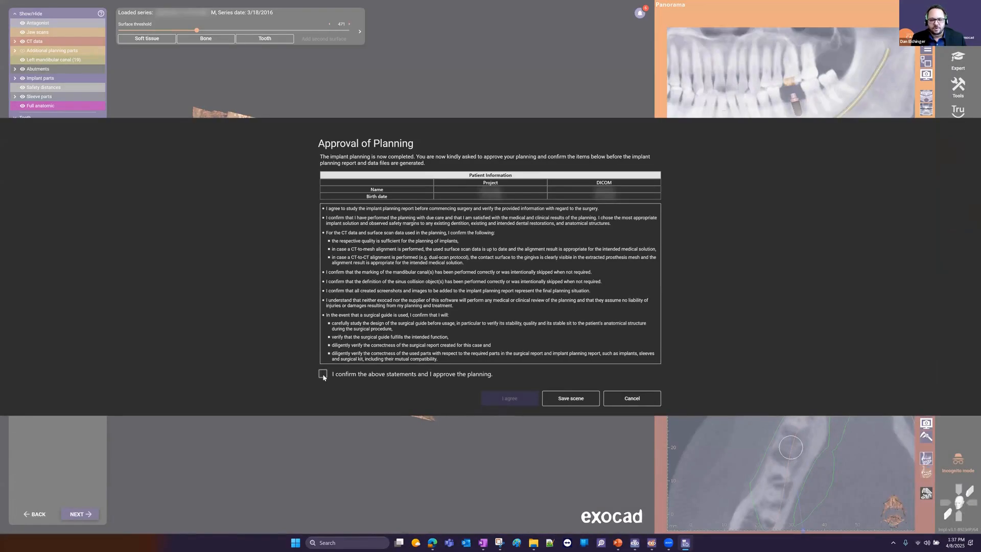
pyautogui.click(324, 376)
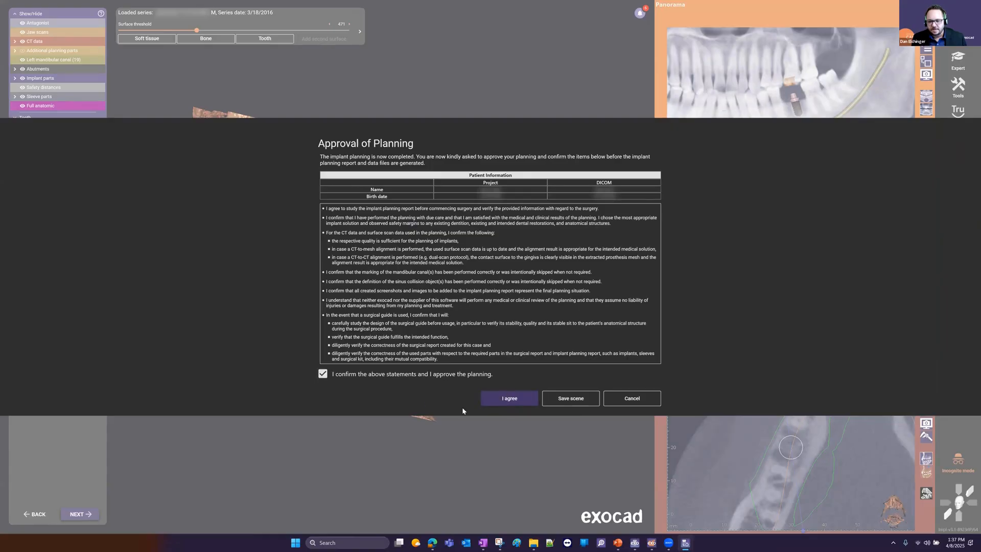
pyautogui.click(504, 399)
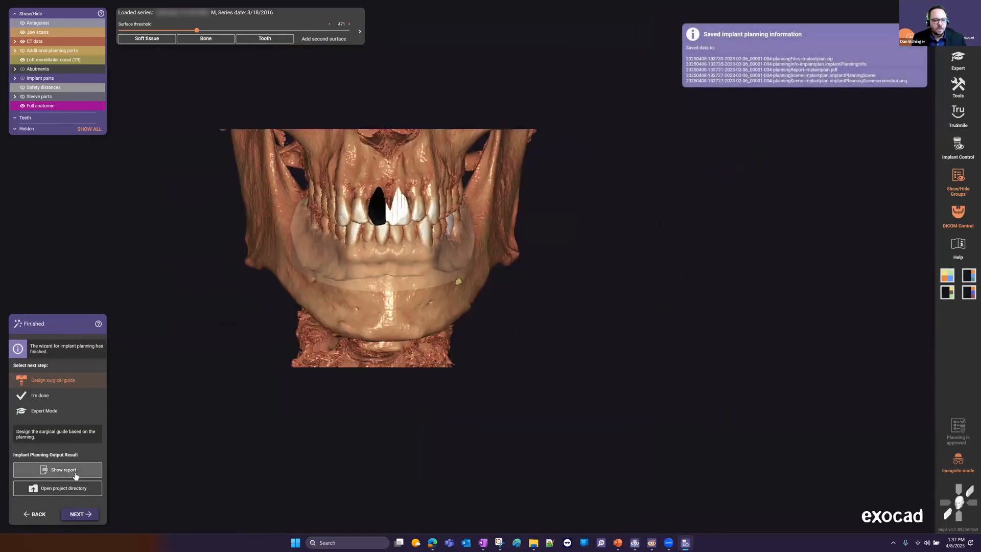
# Step: Open the implant planning report and review its cover page, DICOM information and panoramic radiograph images
pyautogui.click(73, 474)
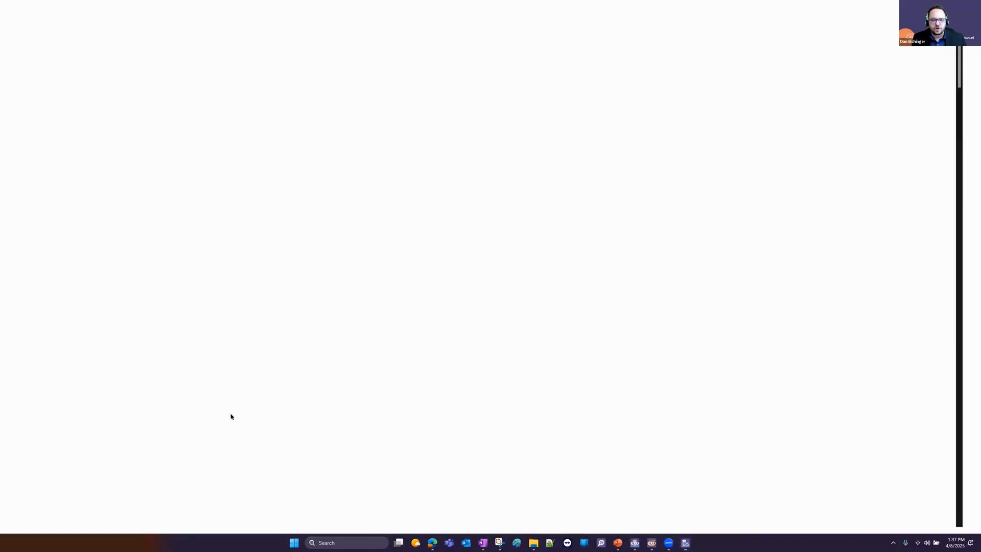
pyautogui.scroll(-8, 470, 313)
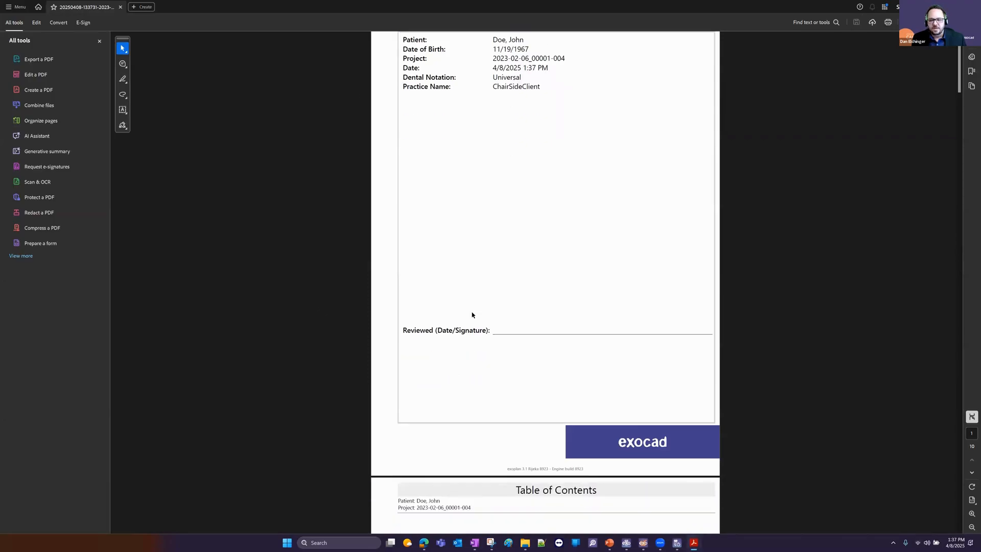
pyautogui.scroll(-8, 473, 308)
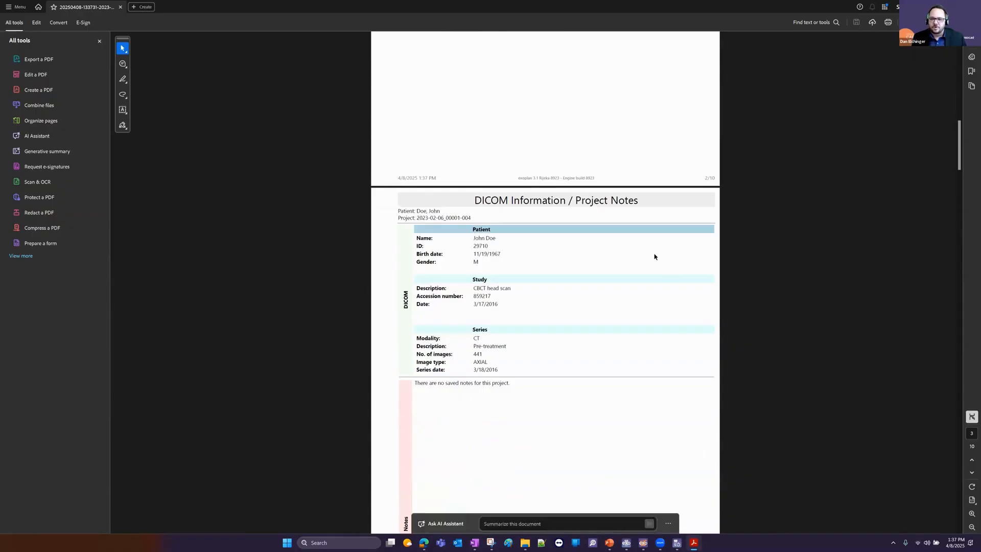
pyautogui.scroll(-3, 547, 251)
pyautogui.scroll(-9, 381, 274)
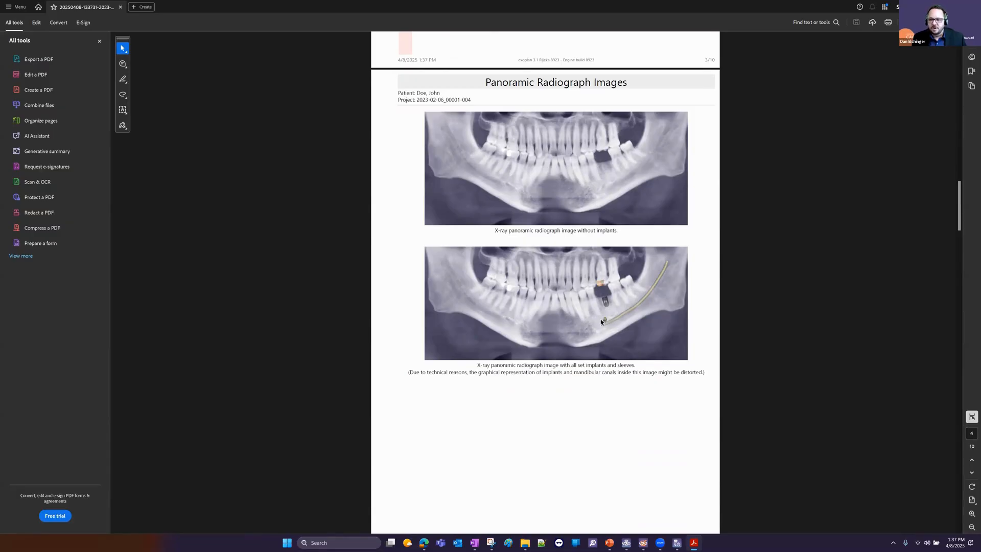
pyautogui.scroll(-8, 550, 323)
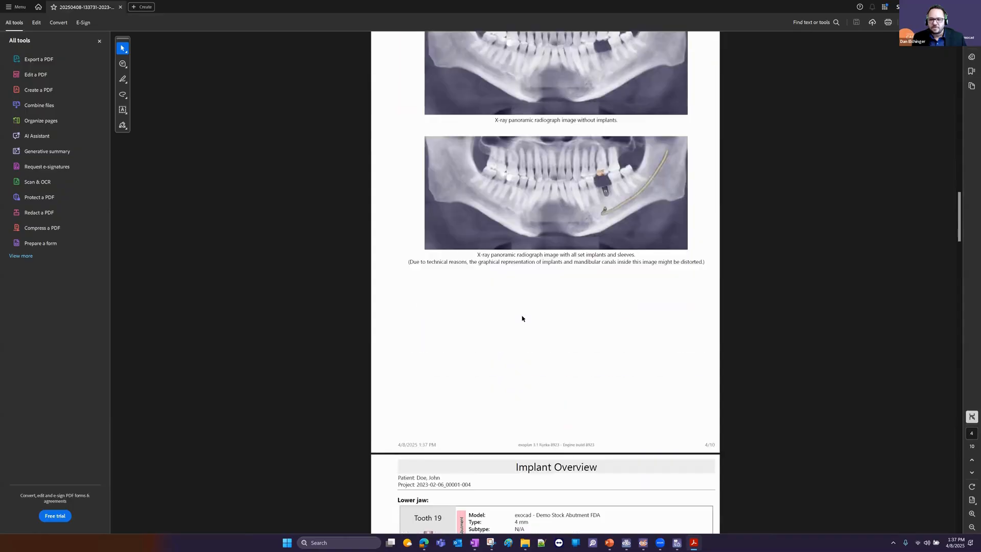
# Step: Review the report's implant overview, general safety information, tooth 19 implant details and additional images
pyautogui.scroll(-10, 588, 253)
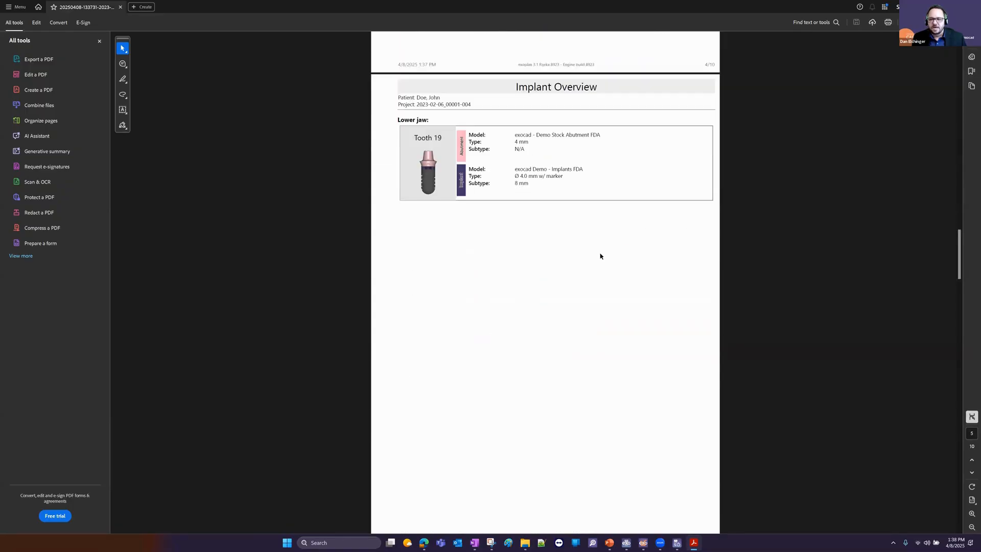
pyautogui.scroll(-2, 604, 255)
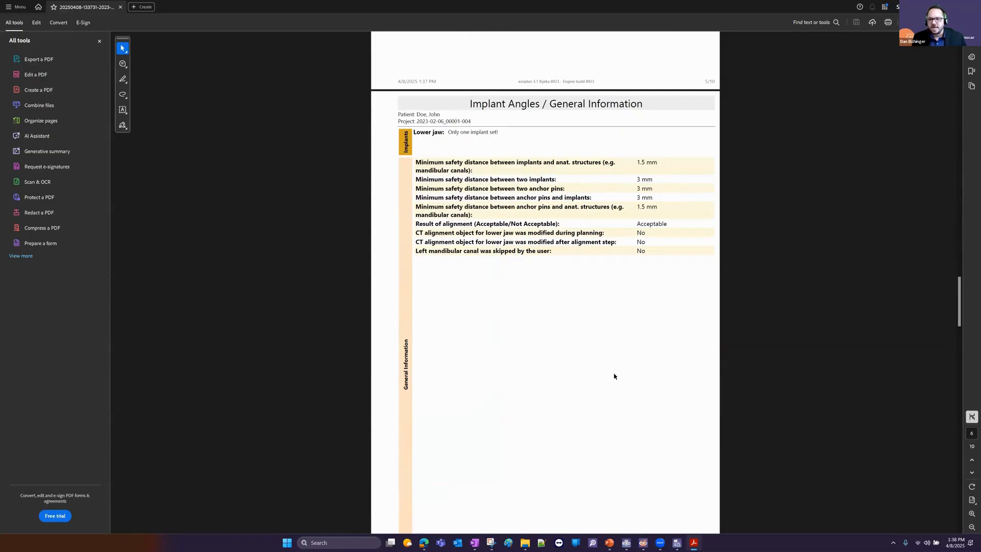
pyautogui.scroll(-10, 614, 376)
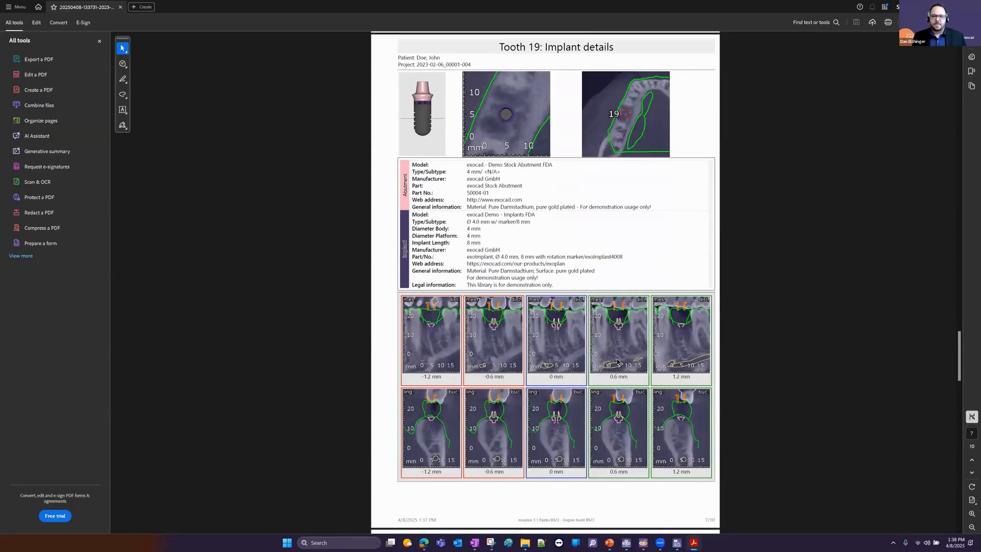
pyautogui.scroll(-2, 618, 361)
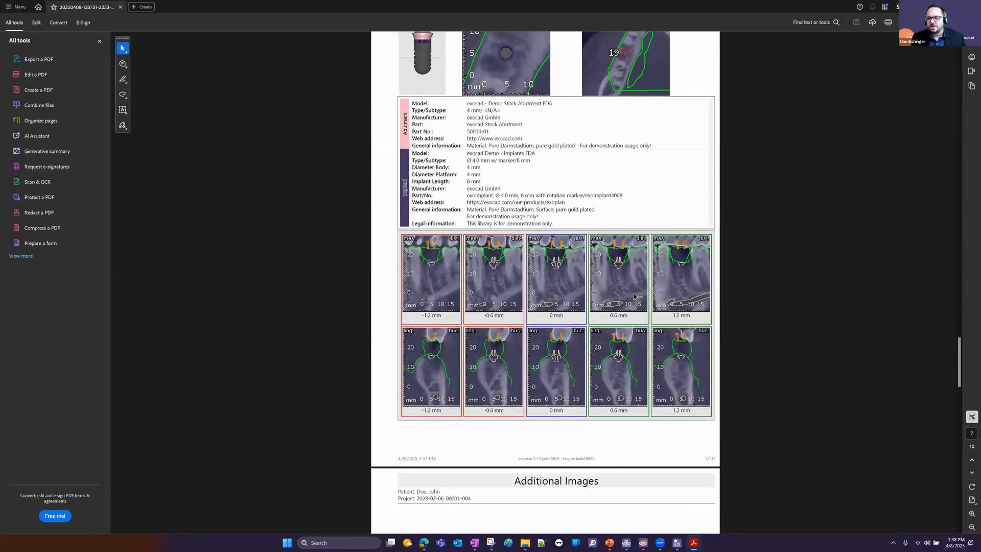
pyautogui.scroll(-10, 601, 330)
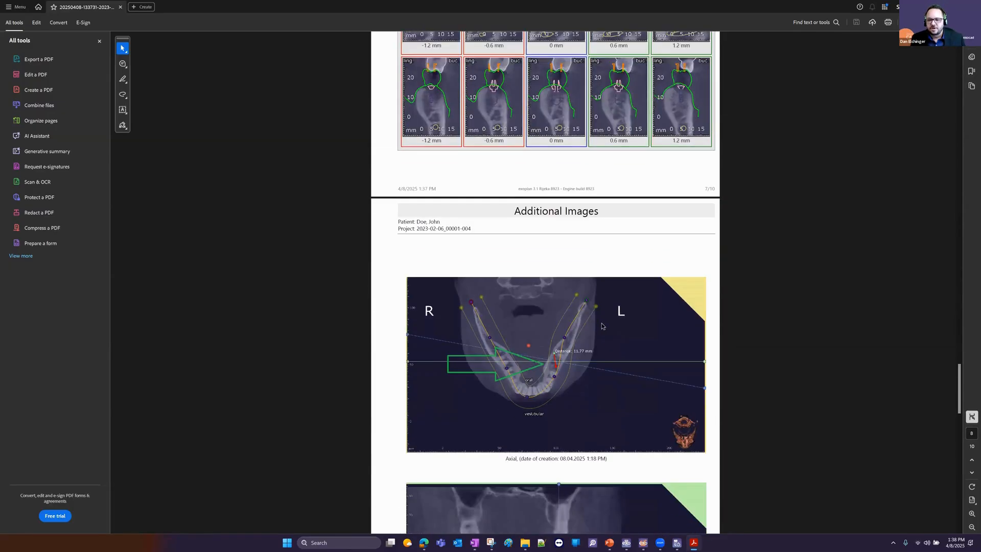
pyautogui.scroll(-2, 595, 313)
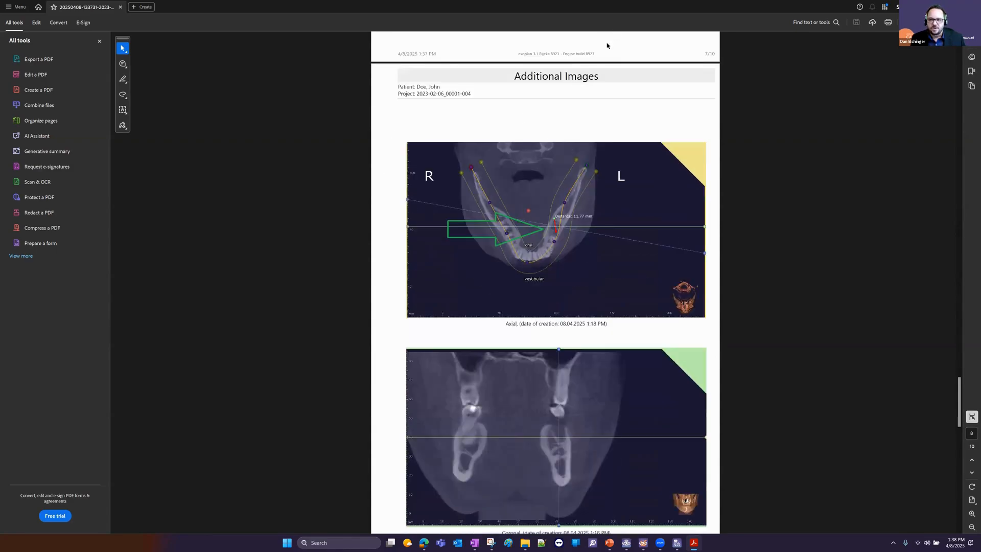
# Step: Finish reviewing the report's additional images and return to exocad to start the surgical guide design
pyautogui.scroll(-10, 607, 46)
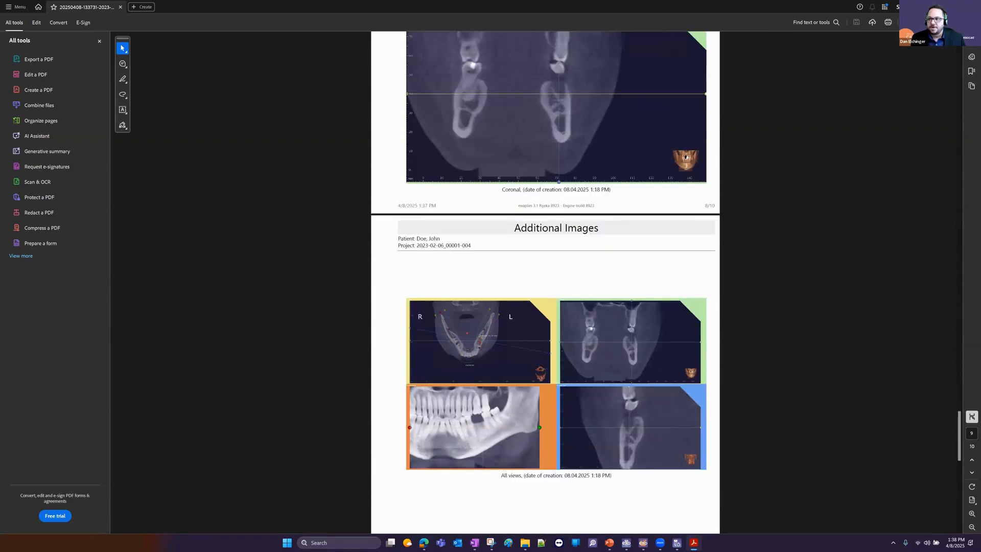
pyautogui.click(970, 7)
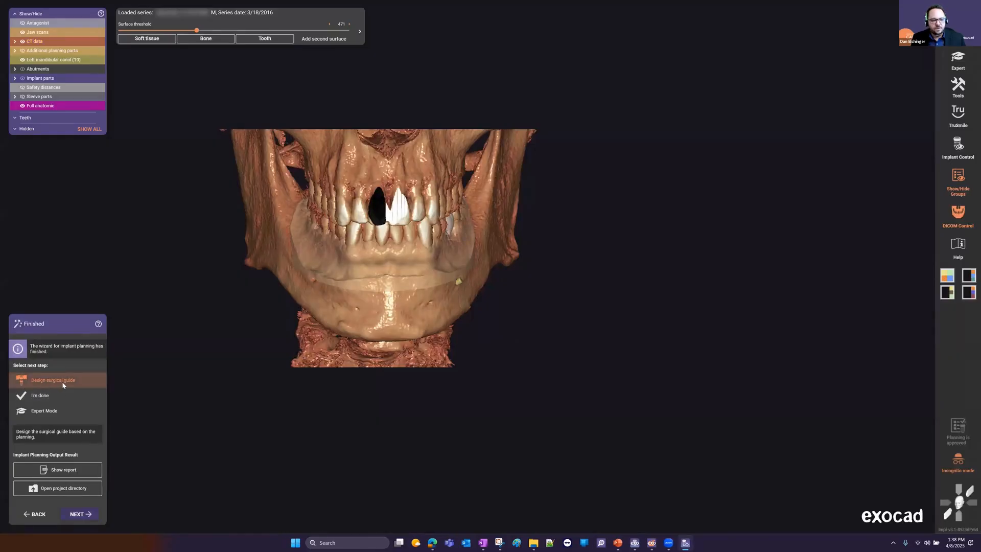
pyautogui.click(83, 514)
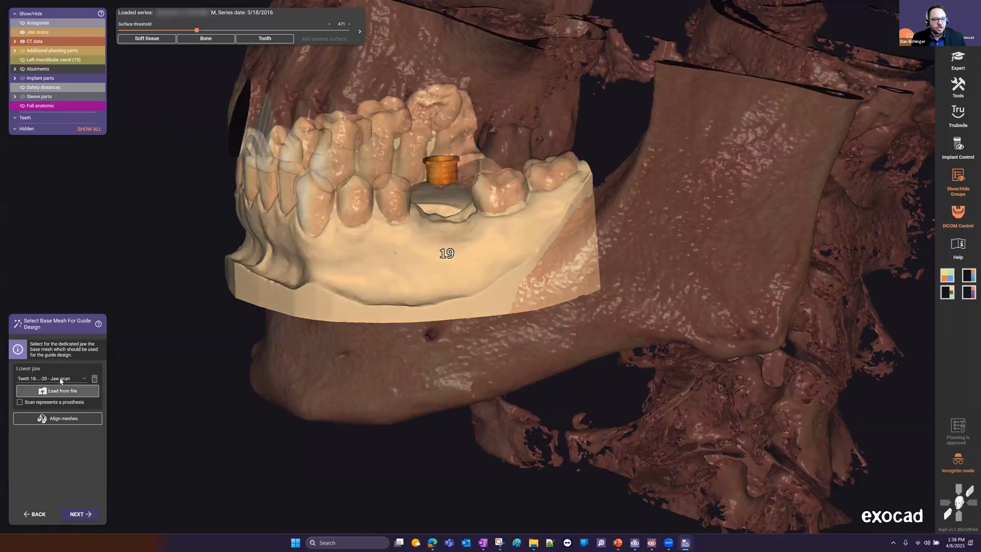
# Step: Keep the jaw scan as the lower jaw's base mesh for the guide and proceed to the sleeve mount design
pyautogui.click(60, 379)
pyautogui.click(60, 379)
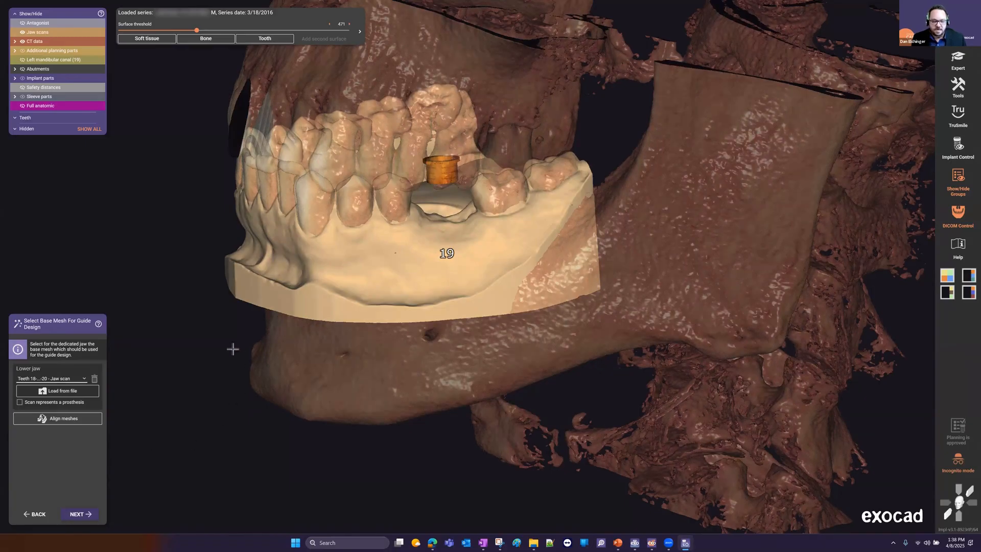
pyautogui.click(74, 514)
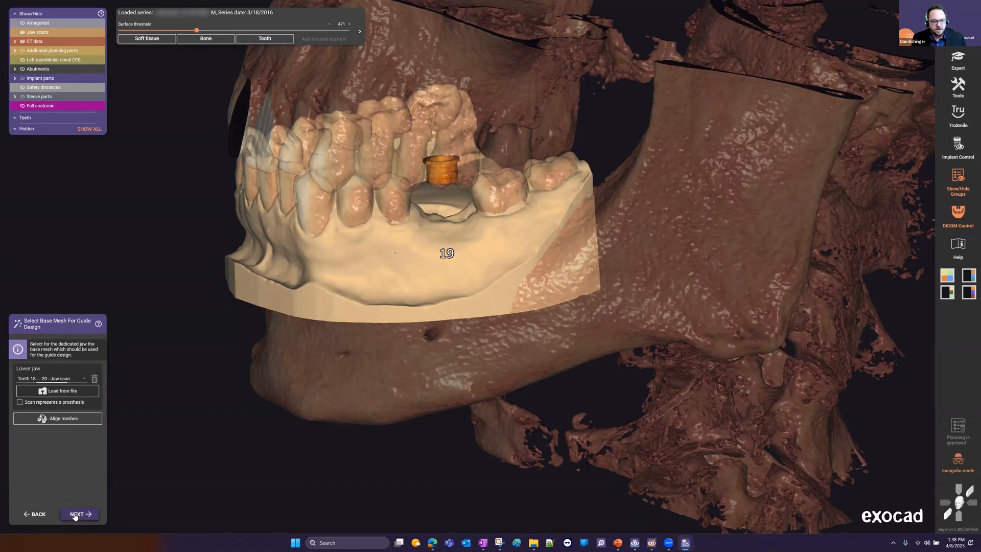
pyautogui.click(78, 515)
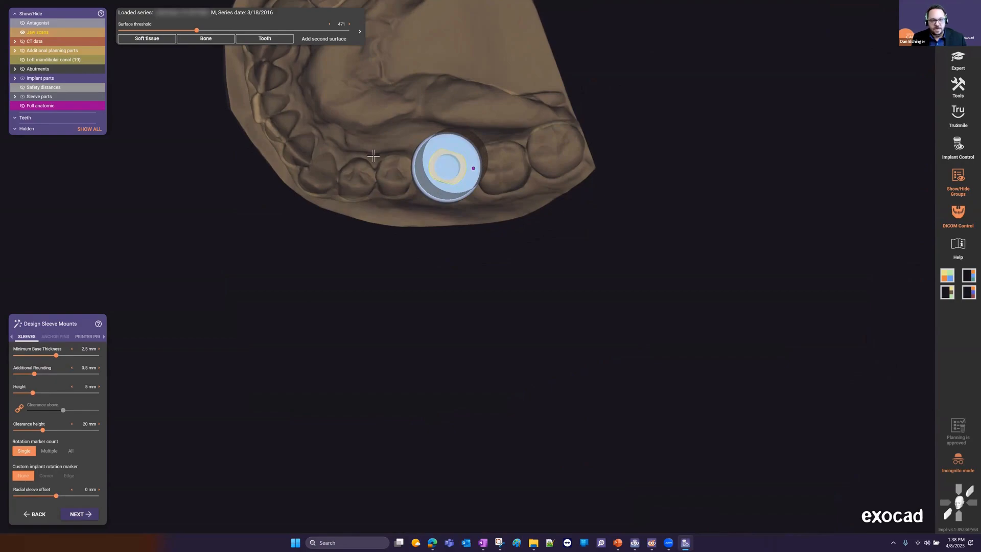
pyautogui.moveTo(397, 167); pyautogui.dragTo(429, 351, button='middle')
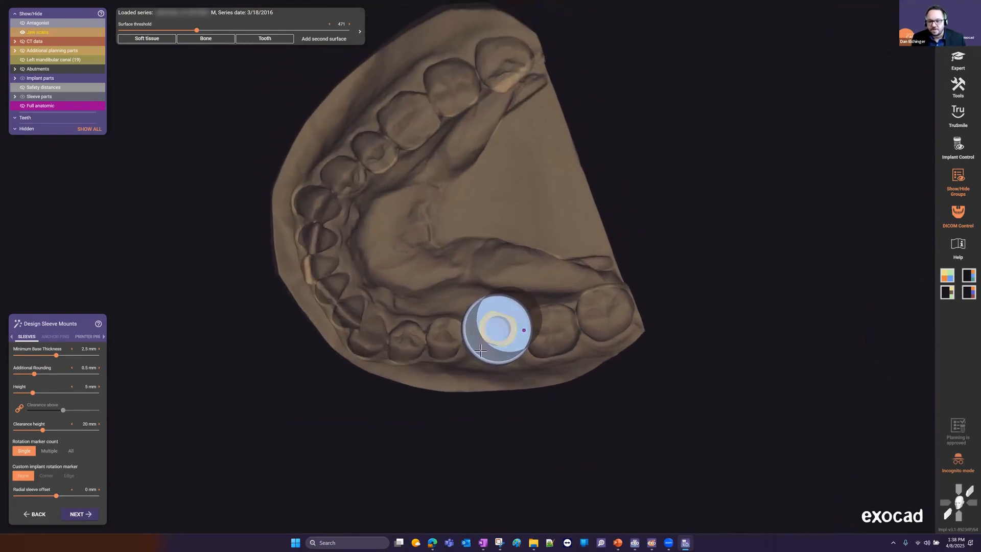
# Step: Apply the ASIGA - Pro 4K printer preset with the Asiga - DentaGUIDE material to the sleeve mount, and proceed to the guide bottom design
pyautogui.scroll(3, 409, 327)
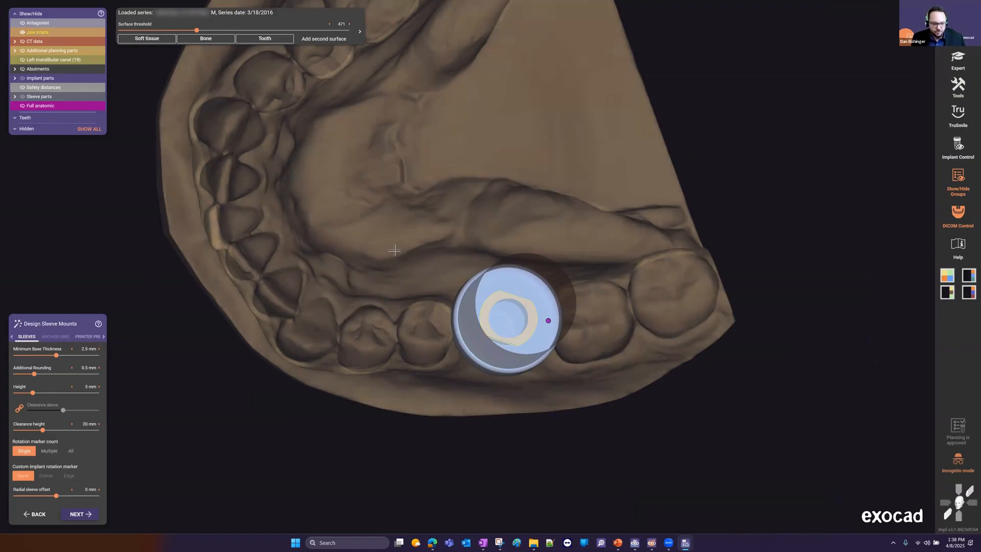
pyautogui.moveTo(397, 252); pyautogui.dragTo(378, 259, button='right')
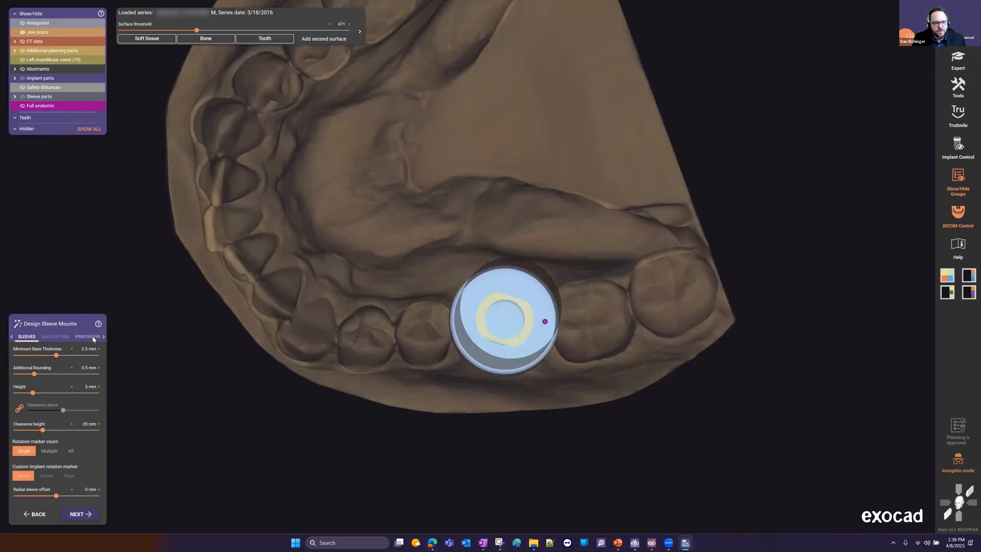
pyautogui.click(88, 337)
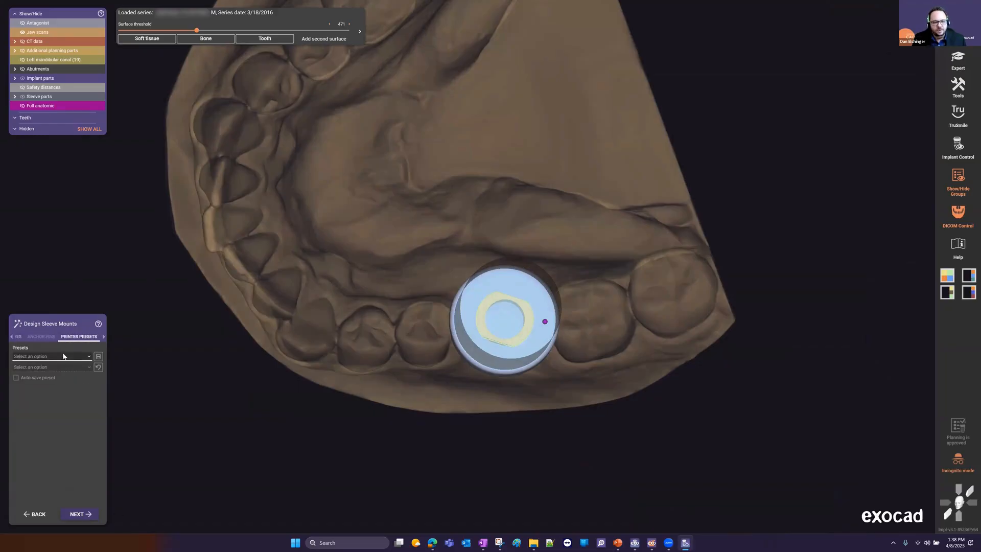
pyautogui.click(59, 357)
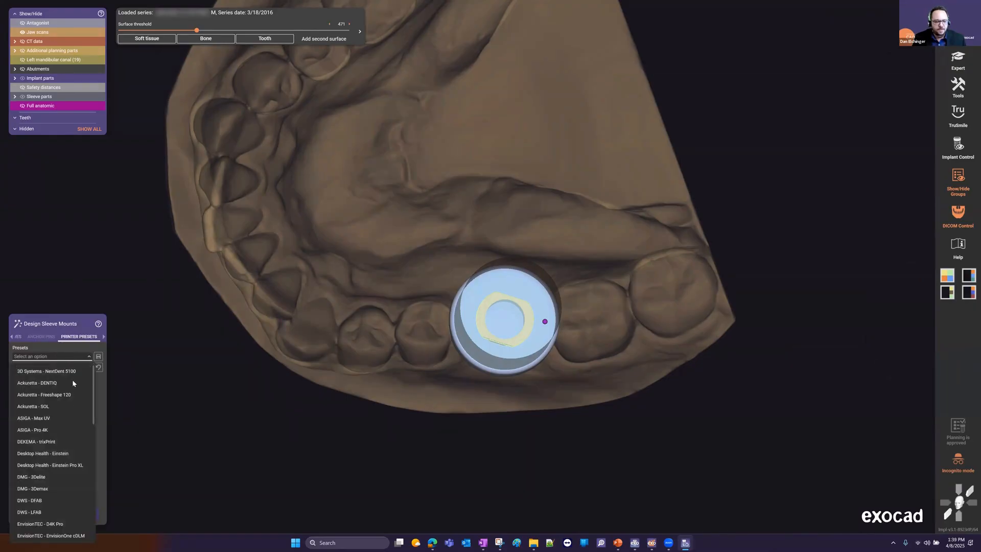
pyautogui.scroll(-5, 65, 406)
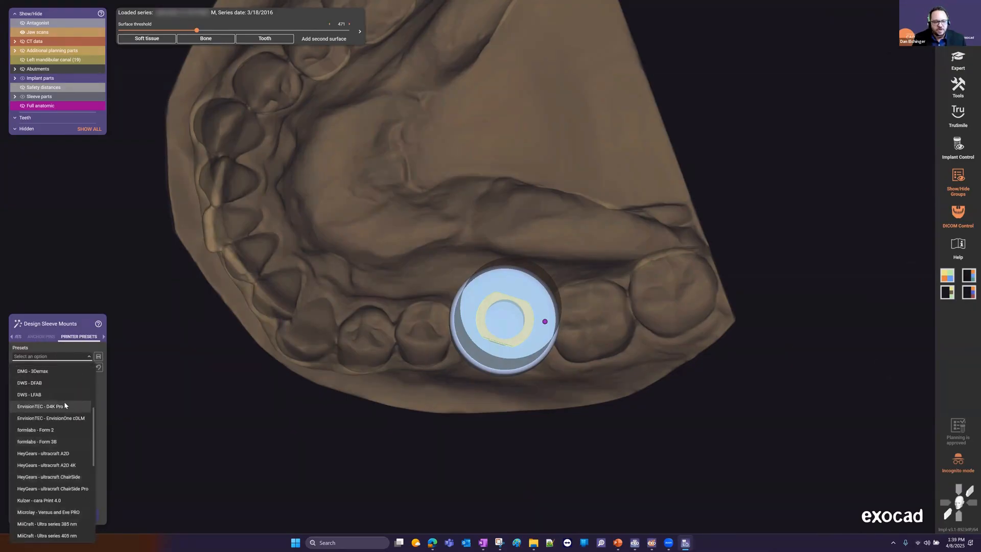
pyautogui.scroll(5, 66, 406)
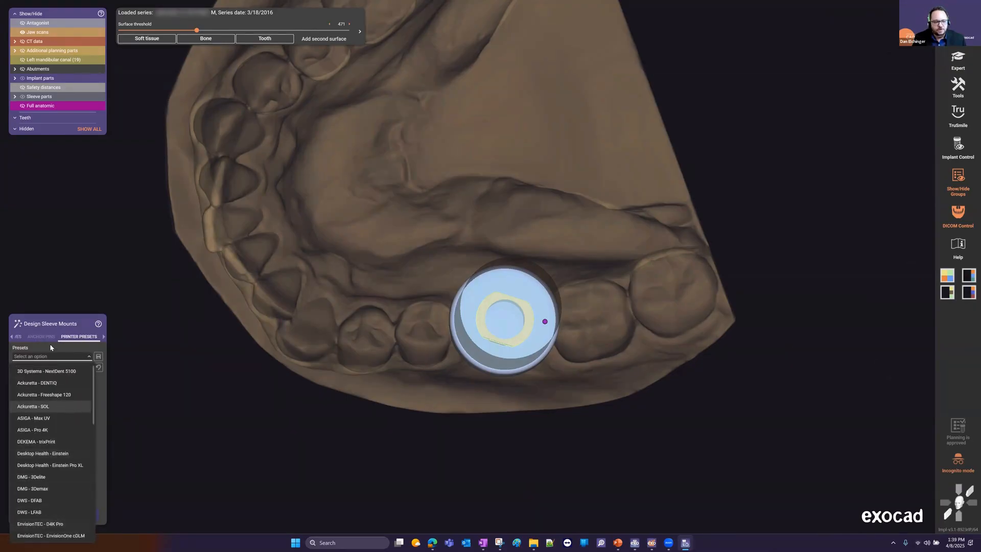
pyautogui.click(42, 431)
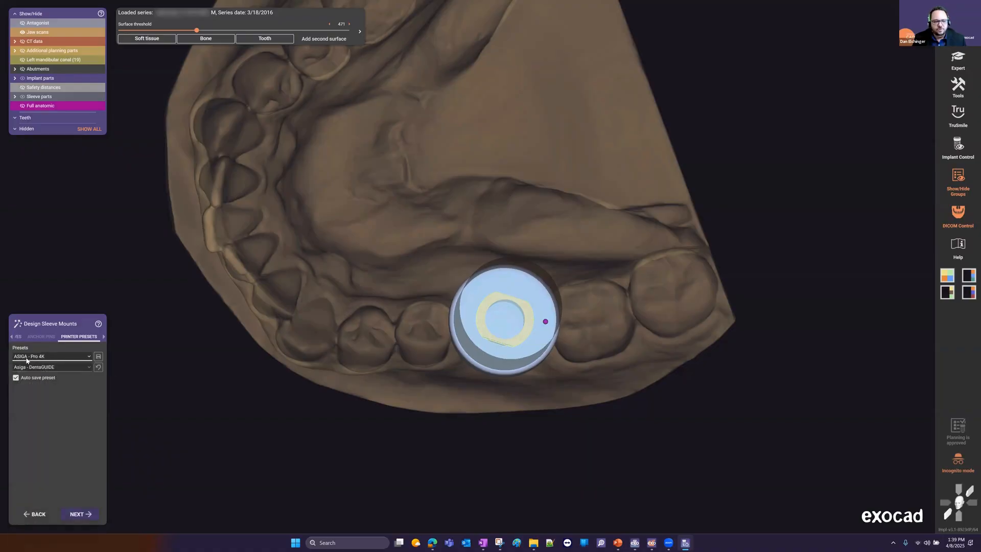
pyautogui.click(73, 366)
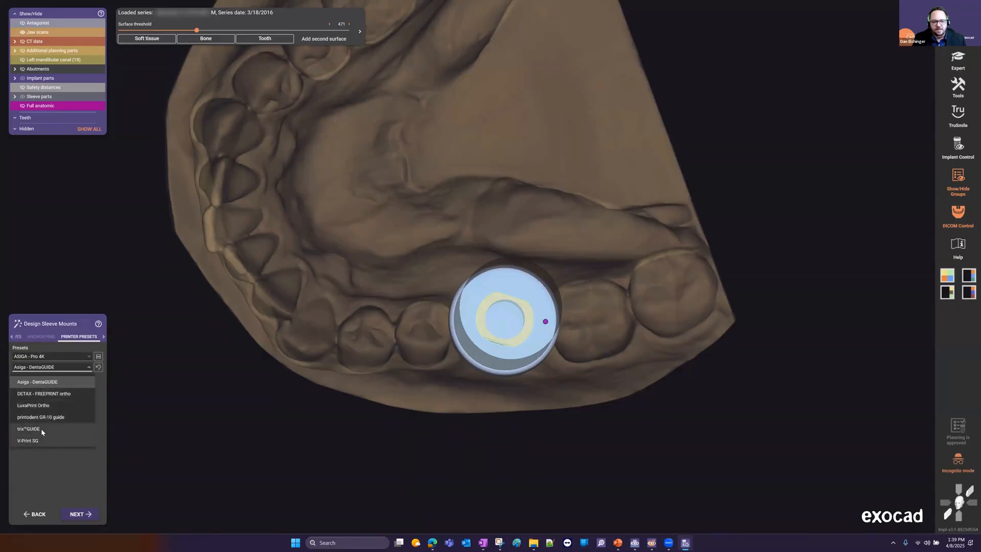
pyautogui.click(59, 322)
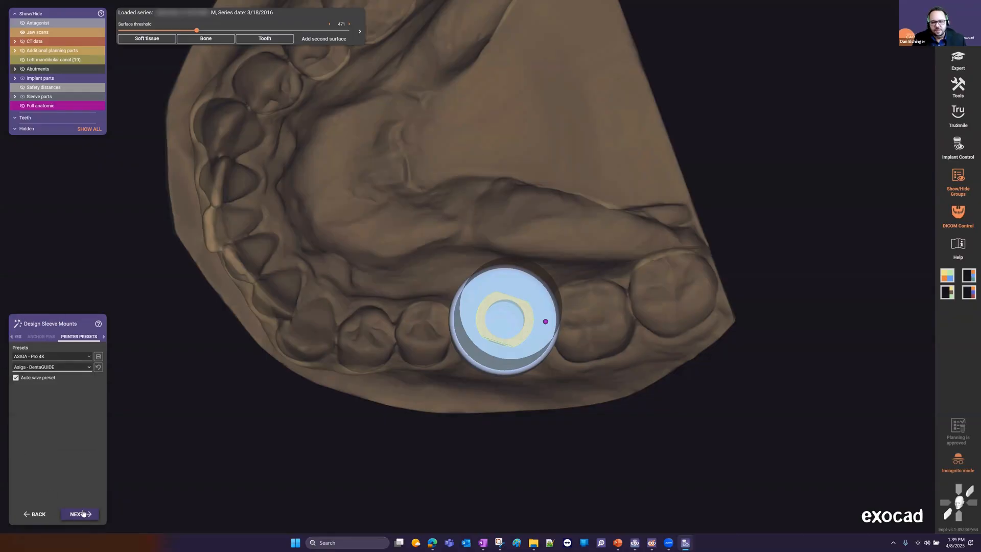
pyautogui.click(19, 337)
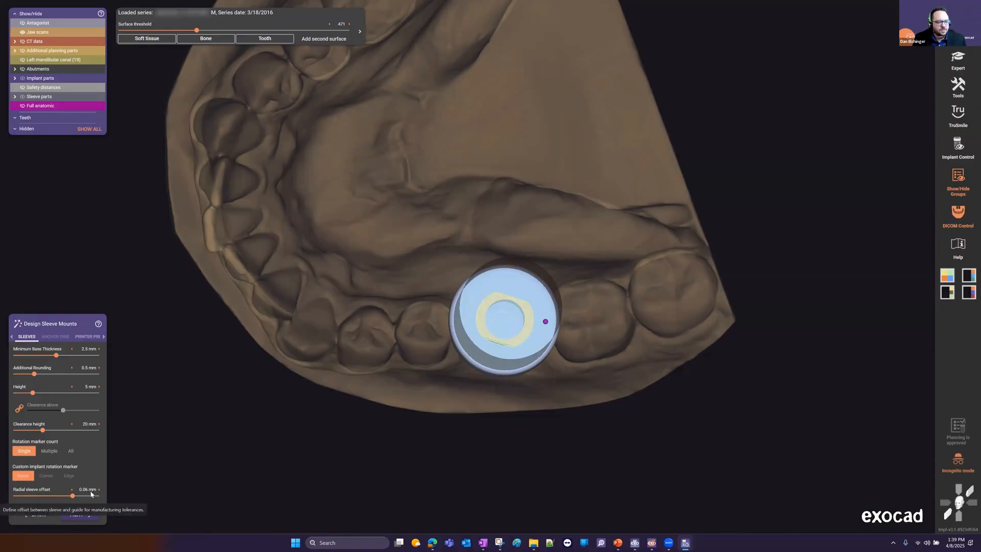
pyautogui.click(77, 515)
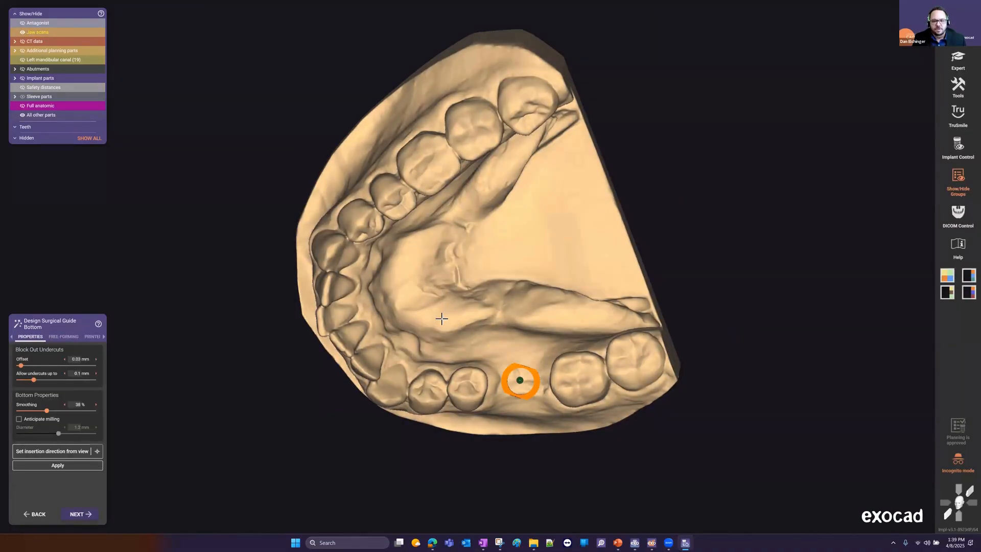
# Step: Examine the insertion direction and undercut areas around the lower arch for the surgical guide bottom
pyautogui.scroll(-1, 437, 312)
pyautogui.moveTo(435, 303)
pyautogui.mouseDown(button='right')
pyautogui.moveTo(436, 265)
pyautogui.moveTo(435, 302)
pyautogui.mouseUp(button='right')
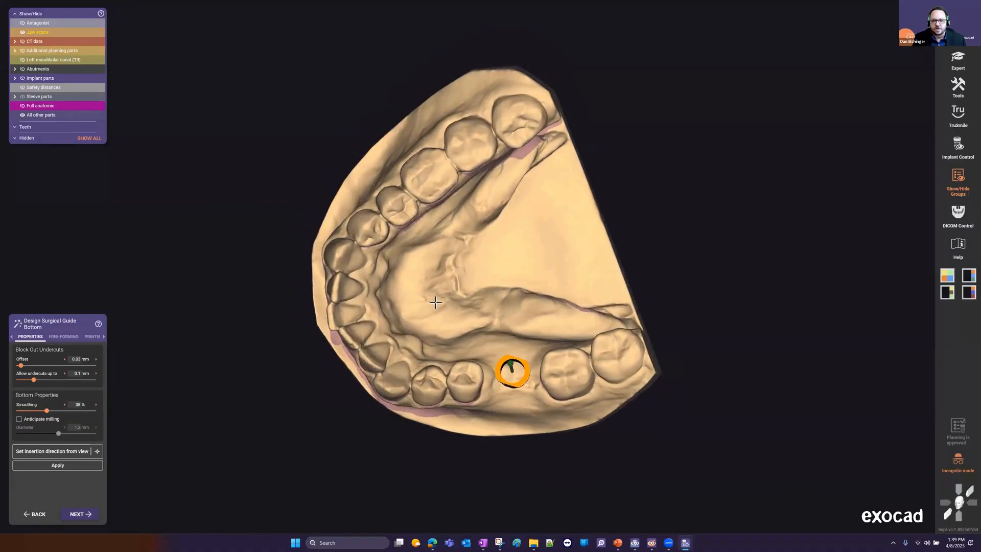
pyautogui.scroll(3, 516, 368)
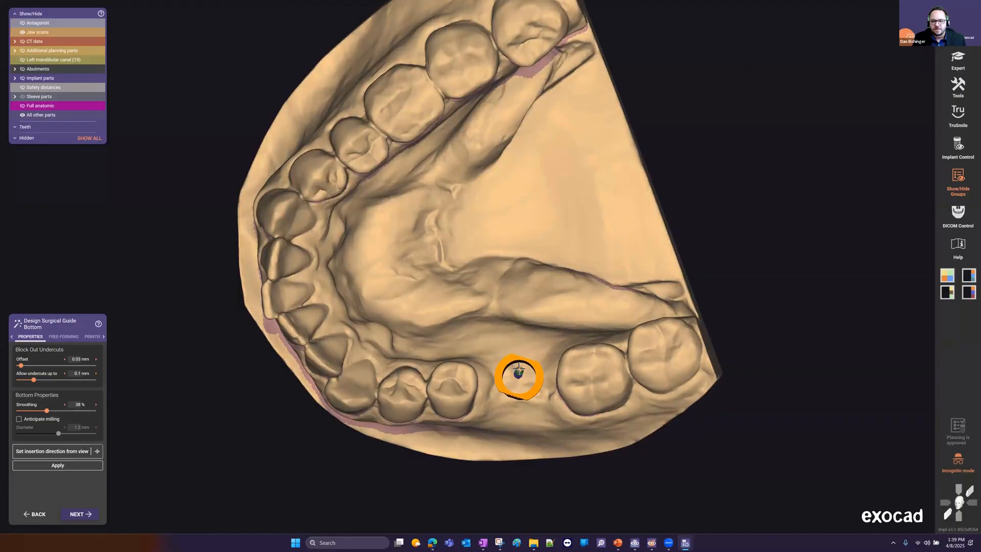
pyautogui.scroll(-3, 481, 289)
pyautogui.moveTo(481, 288)
pyautogui.mouseDown(button='right')
pyautogui.moveTo(464, 257)
pyautogui.moveTo(471, 276)
pyautogui.mouseUp(button='right')
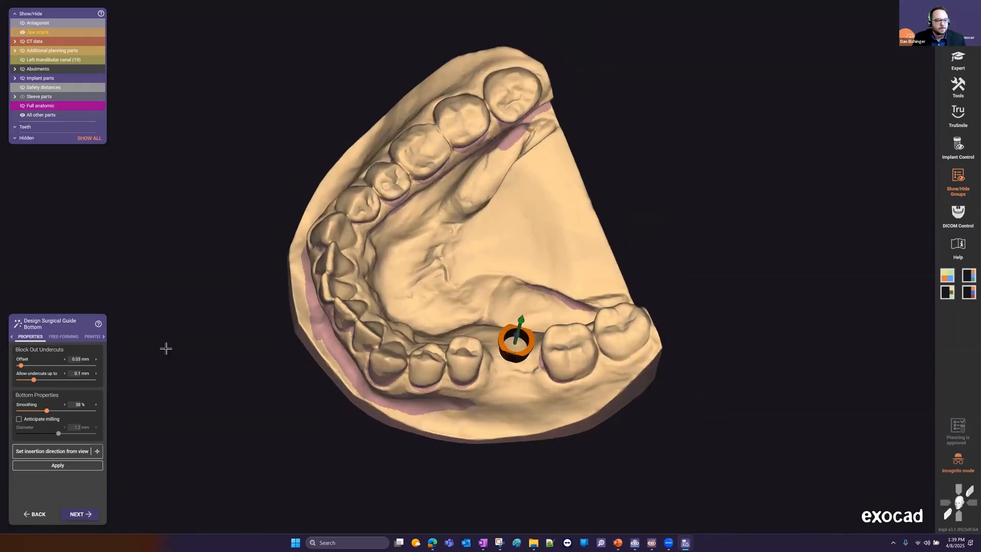
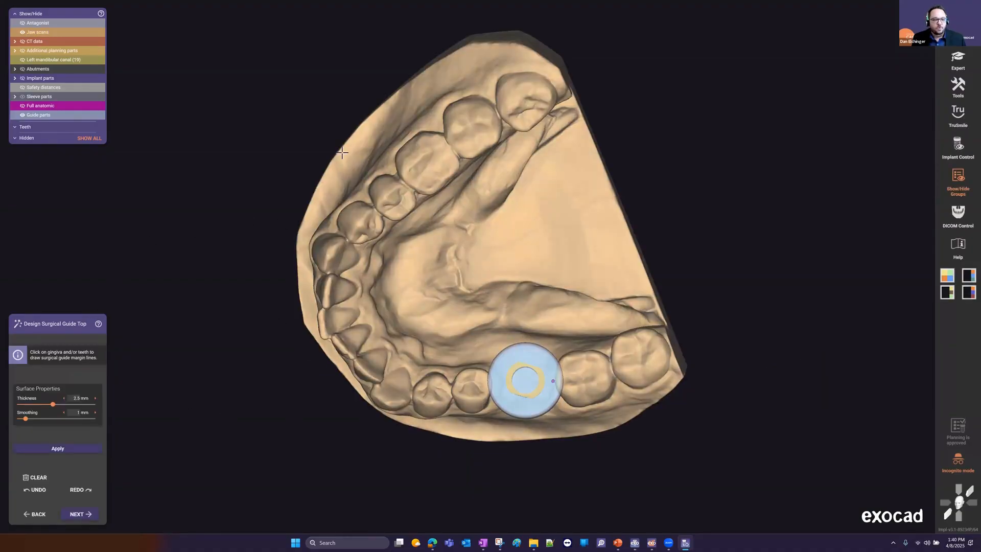
# Step: Start the guide margin line along the cheek side of the teeth opposite the sleeve, from the last molar forward to the front teeth
pyautogui.moveTo(443, 95); pyautogui.dragTo(463, 105, button='right')
pyautogui.scroll(5, 551, 105)
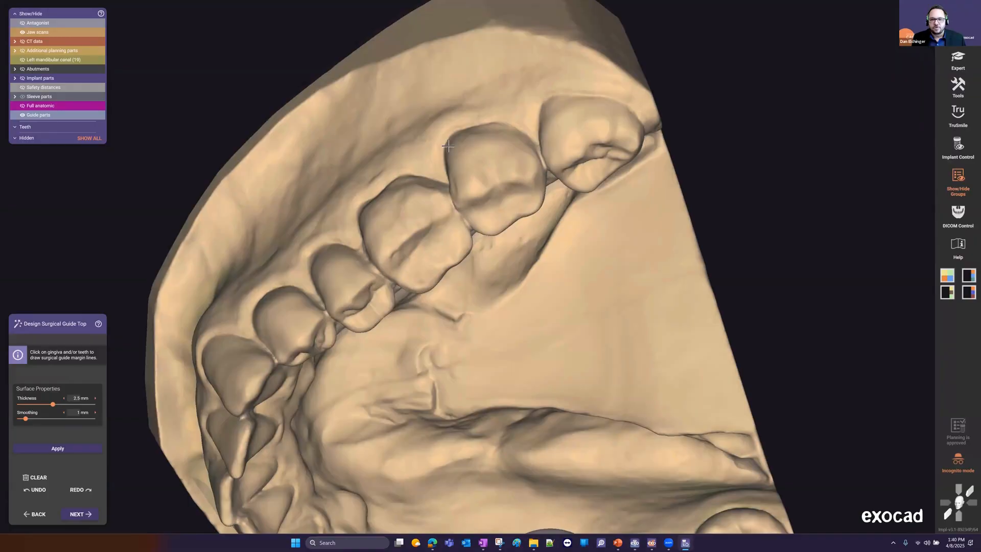
pyautogui.click(465, 138)
pyautogui.click(386, 195)
pyautogui.moveTo(386, 195); pyautogui.dragTo(403, 238, button='right')
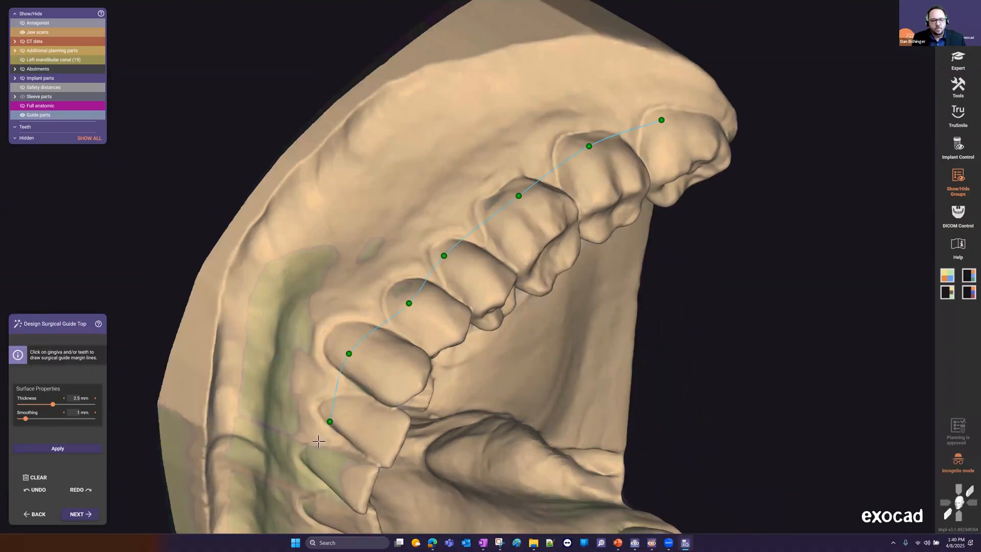
# Step: Extend the outer margin line across the front teeth and along the sleeve-side premolars up to the implant gap
pyautogui.scroll(-4, 318, 441)
pyautogui.moveTo(322, 435); pyautogui.dragTo(377, 296, button='right')
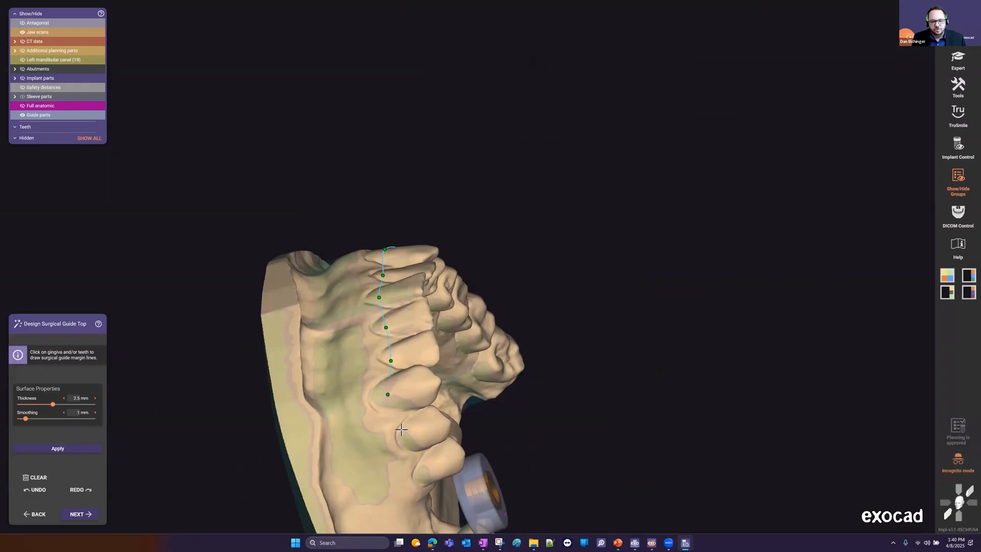
pyautogui.moveTo(418, 475); pyautogui.dragTo(351, 432, button='right')
pyautogui.scroll(3, 351, 432)
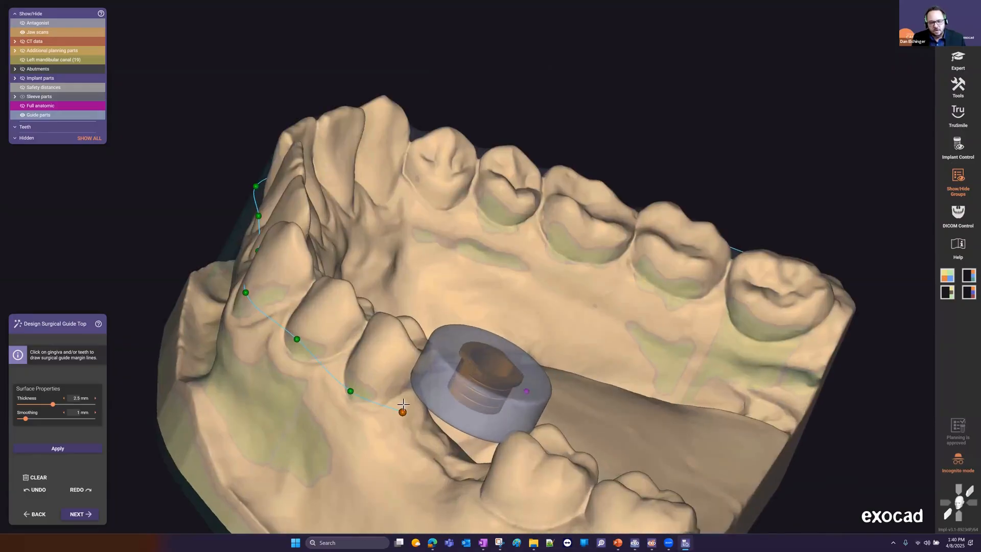
# Step: Place margin points on the tongue side from the premolar beside the sleeve, around the front teeth to the opposite premolars
pyautogui.moveTo(403, 405); pyautogui.dragTo(337, 477, button='right')
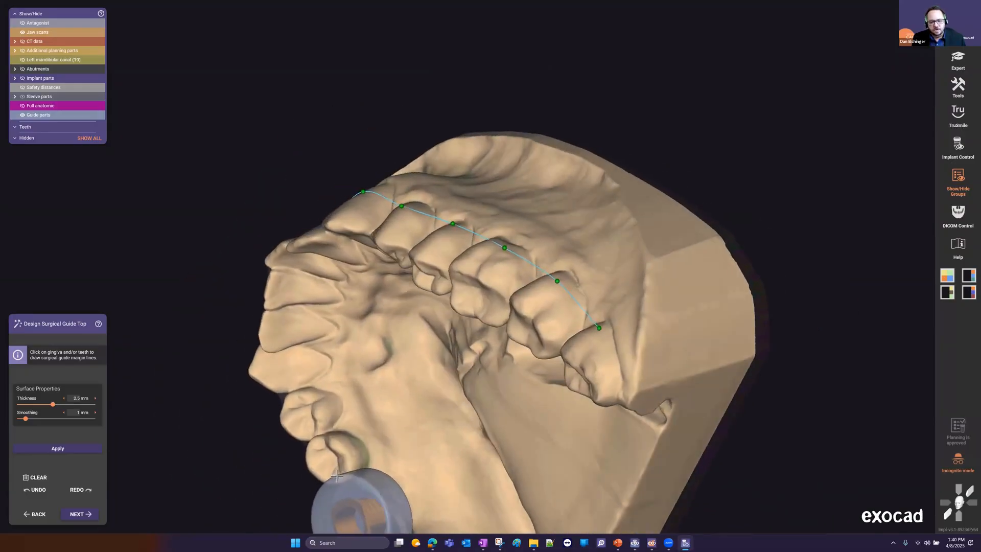
pyautogui.scroll(2, 336, 476)
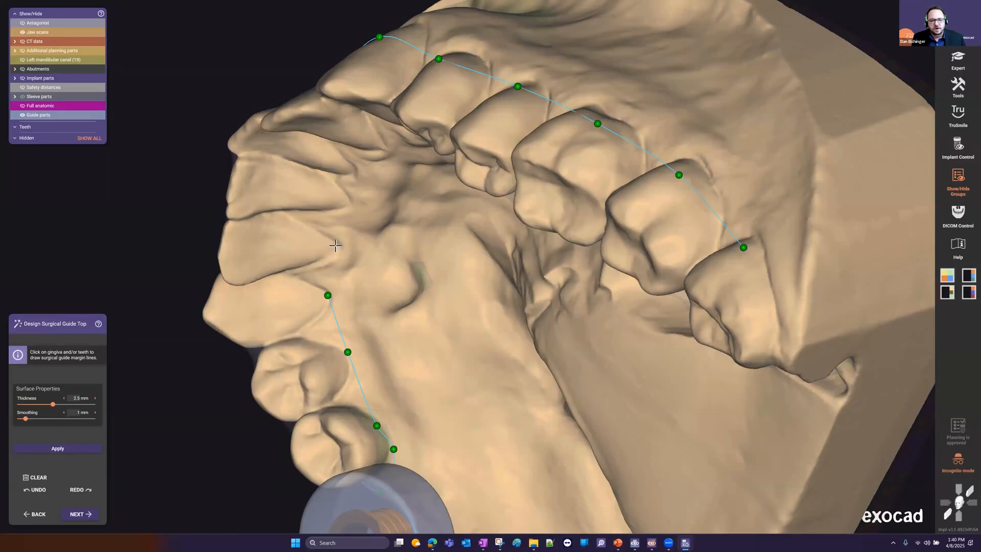
pyautogui.scroll(-3, 335, 246)
pyautogui.moveTo(336, 246); pyautogui.dragTo(336, 202, button='right')
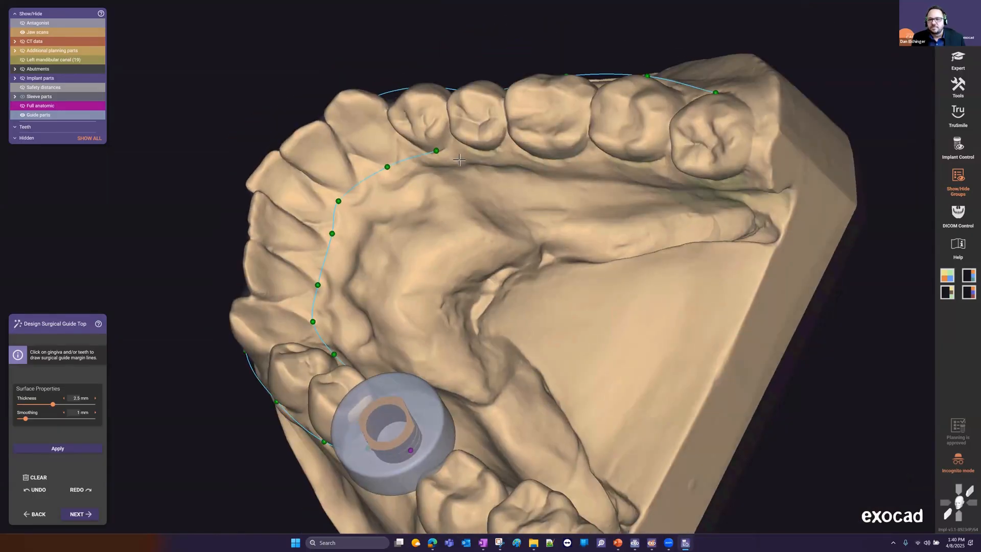
# Step: Continue the tongue-side margin along the opposite molars and wrap it behind the last molar to meet the outer line
pyautogui.moveTo(459, 160); pyautogui.dragTo(482, 157, button='right')
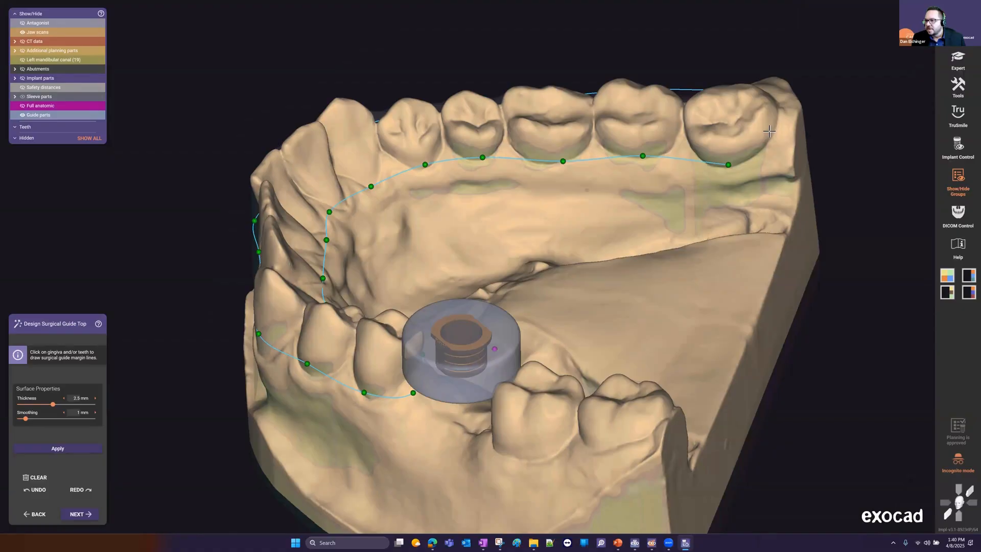
pyautogui.moveTo(778, 126); pyautogui.dragTo(779, 119, button='right')
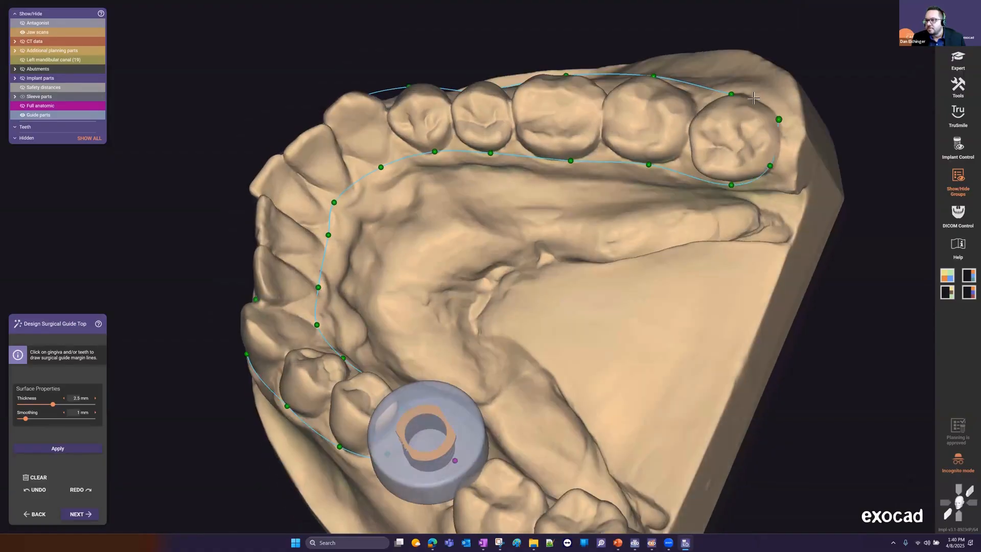
pyautogui.scroll(-5, 591, 196)
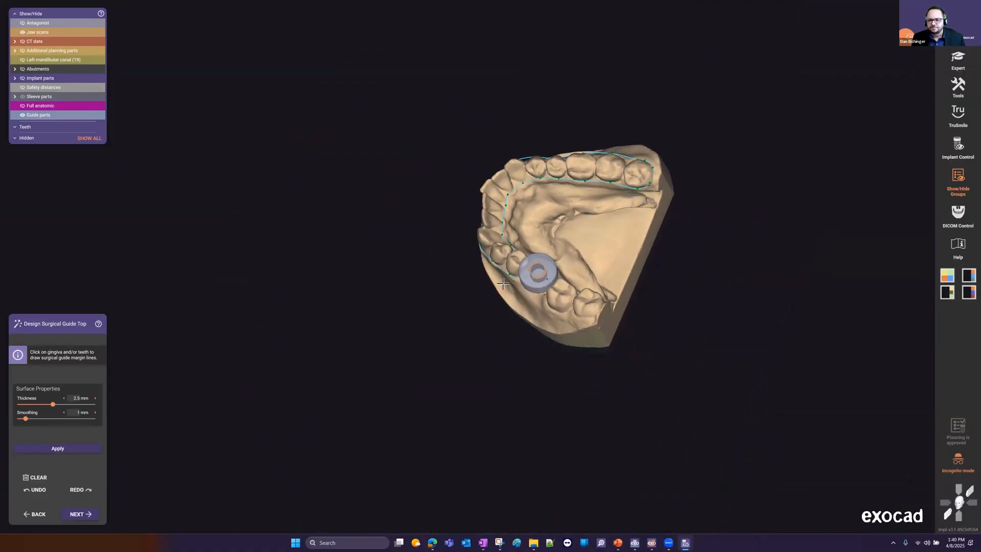
# Step: Draw a second margin line along the cheek side of the two molars behind the sleeve
pyautogui.moveTo(491, 292); pyautogui.dragTo(650, 213, button='right')
pyautogui.scroll(3, 655, 223)
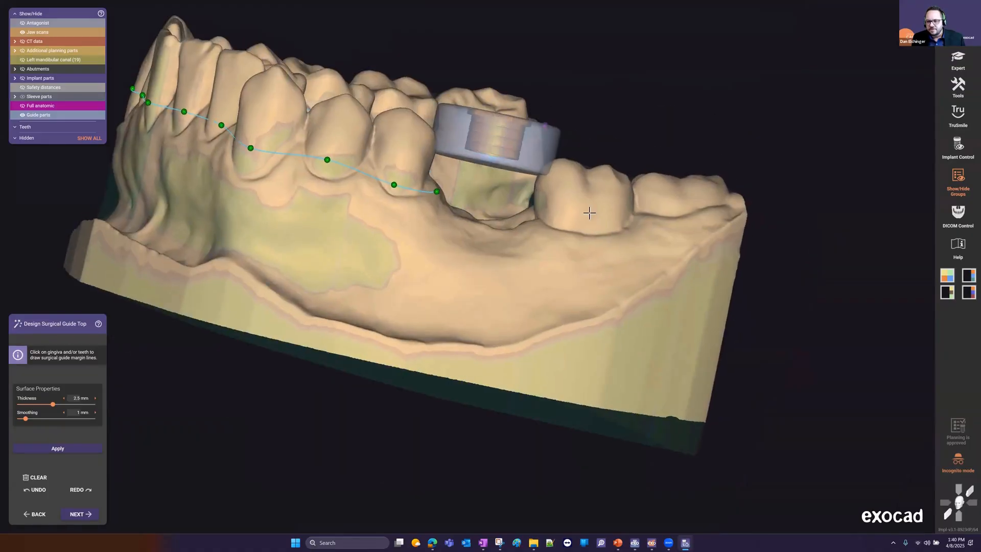
pyautogui.scroll(5, 588, 192)
pyautogui.click(674, 193)
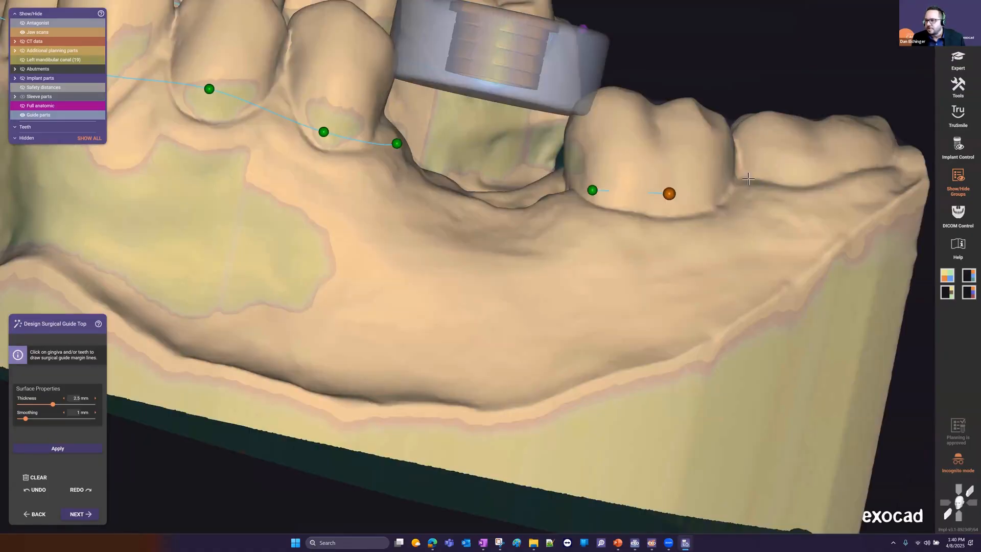
pyautogui.click(816, 180)
pyautogui.click(891, 160)
# Step: Carry the second margin line behind the last molar and along the tongue side of both molars toward the sleeve
pyautogui.scroll(-4, 865, 191)
pyautogui.moveTo(752, 216); pyautogui.dragTo(460, 198, button='right')
pyautogui.scroll(4, 142, 239)
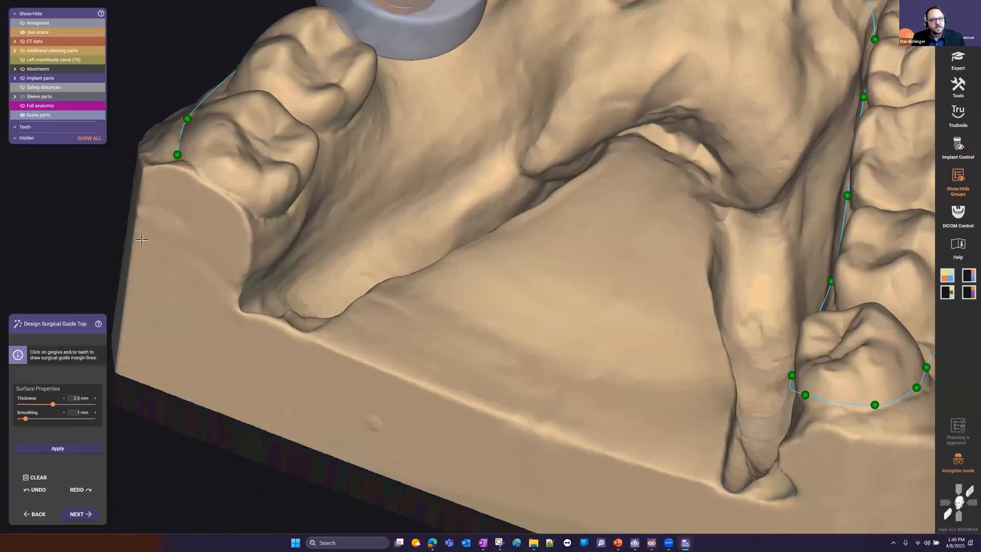
pyautogui.click(199, 175)
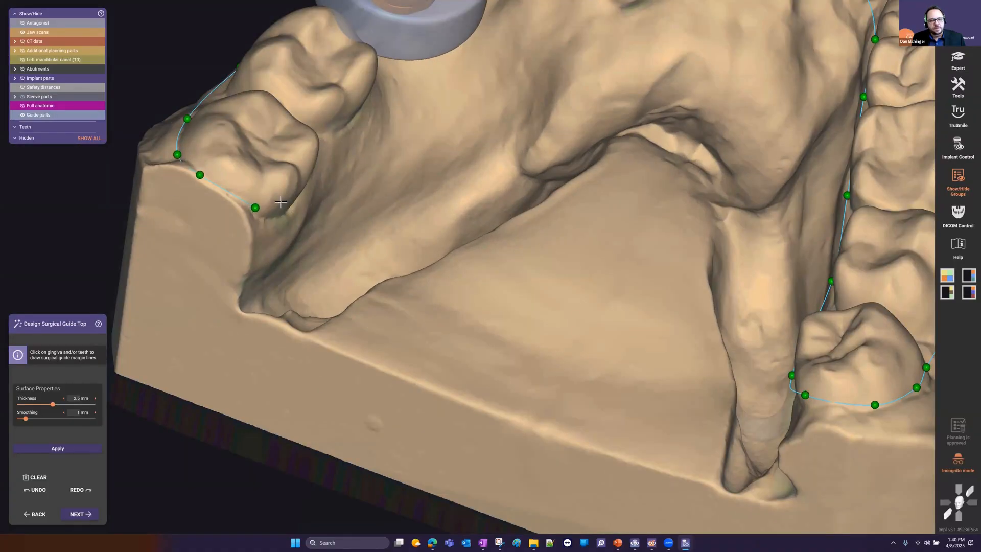
pyautogui.scroll(-3, 281, 202)
pyautogui.click(271, 202)
pyautogui.click(335, 149)
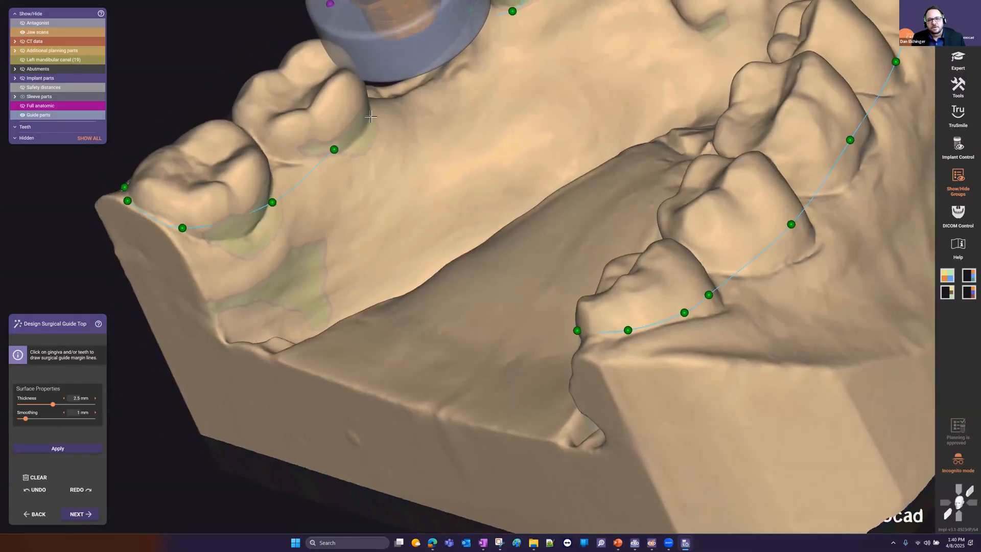
# Step: Close the second margin line on the molar surface facing the implant gap and generate the surgical guide top
pyautogui.scroll(-5, 367, 125)
pyautogui.moveTo(276, 149); pyautogui.dragTo(683, 203, button='right')
pyautogui.scroll(5, 684, 204)
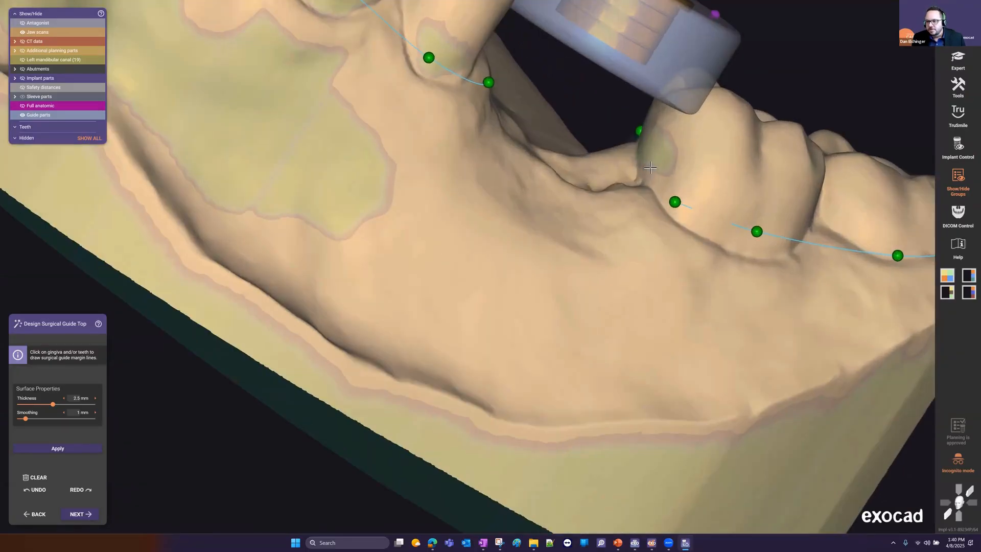
pyautogui.click(650, 167)
pyautogui.scroll(-5, 592, 230)
pyautogui.moveTo(535, 241); pyautogui.dragTo(218, 380, button='right')
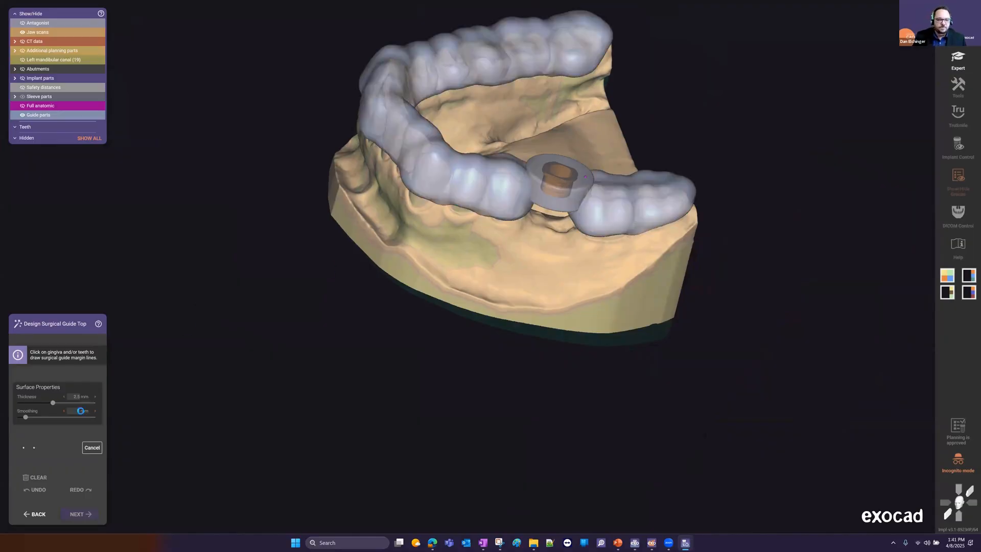
# Step: Place a rectangular window attachment, 7 mm thick and 15 mm long, on the guide near the canine and first premolar opposite the sleeve
pyautogui.scroll(-3, 407, 230)
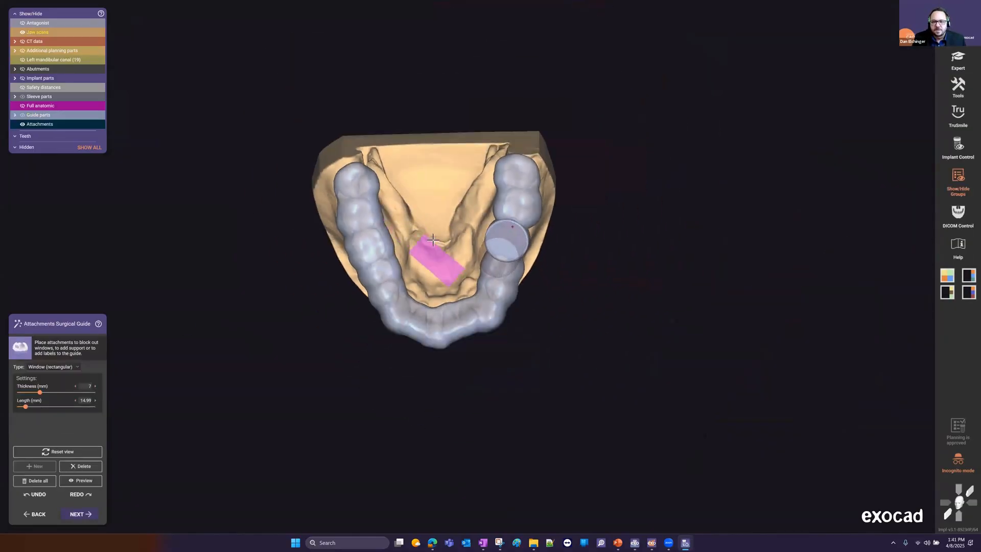
pyautogui.moveTo(442, 276); pyautogui.dragTo(322, 276, button='right')
pyautogui.click(393, 283)
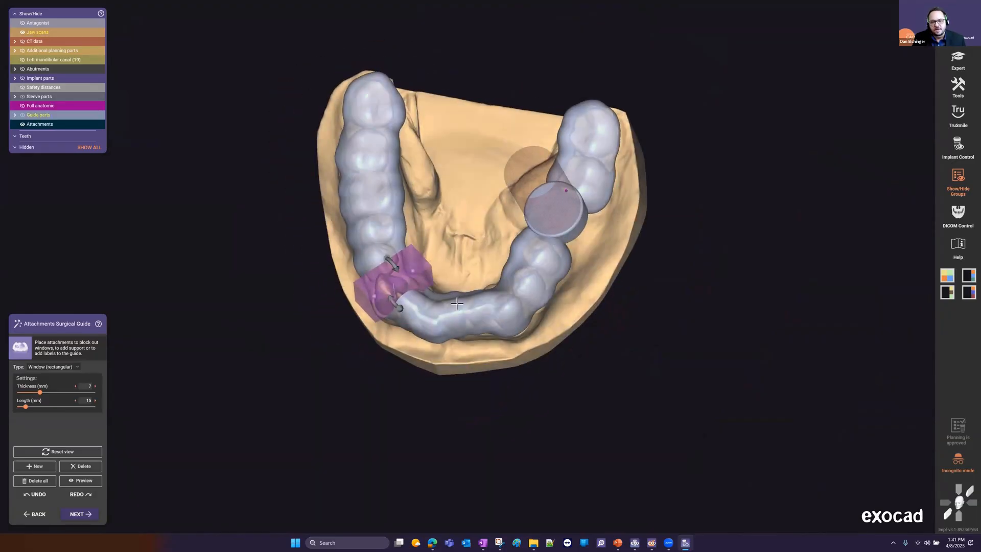
pyautogui.moveTo(393, 284)
pyautogui.mouseDown(button='right')
pyautogui.moveTo(416, 414)
pyautogui.moveTo(417, 344)
pyautogui.mouseUp(button='right')
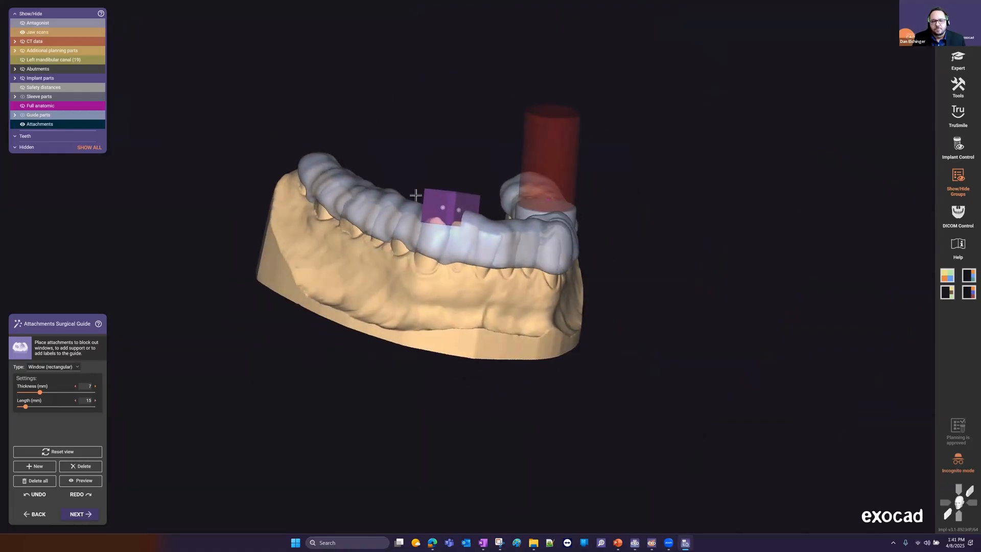
# Step: Preview the cut-out that the first rectangular window makes in the guide and inspect it from above and the front
pyautogui.click(69, 367)
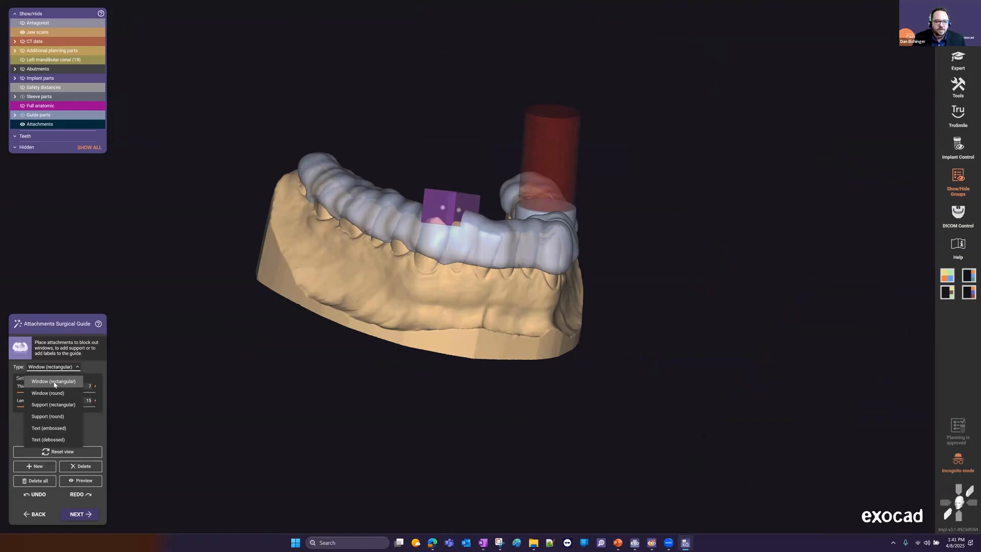
pyautogui.click(95, 479)
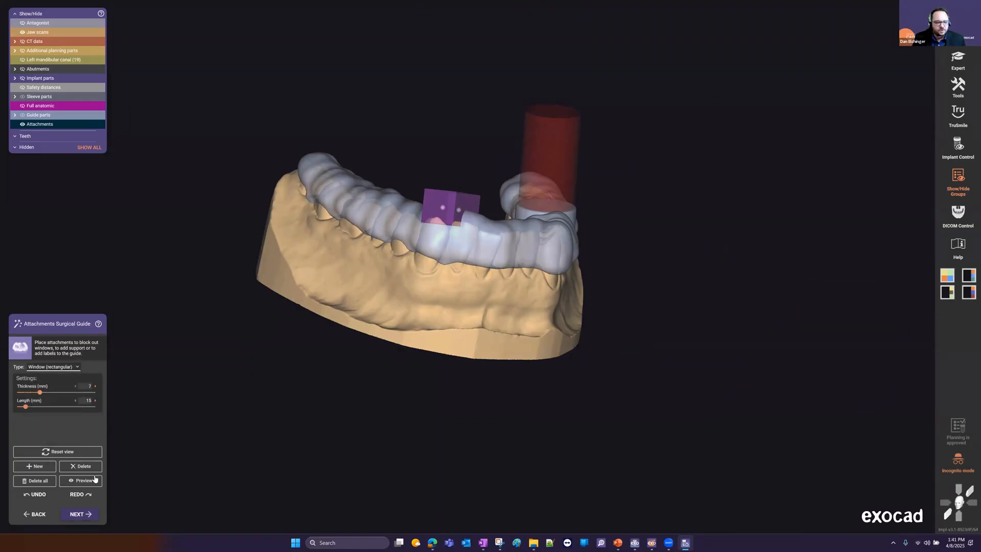
pyautogui.moveTo(497, 226); pyautogui.dragTo(452, 276, button='right')
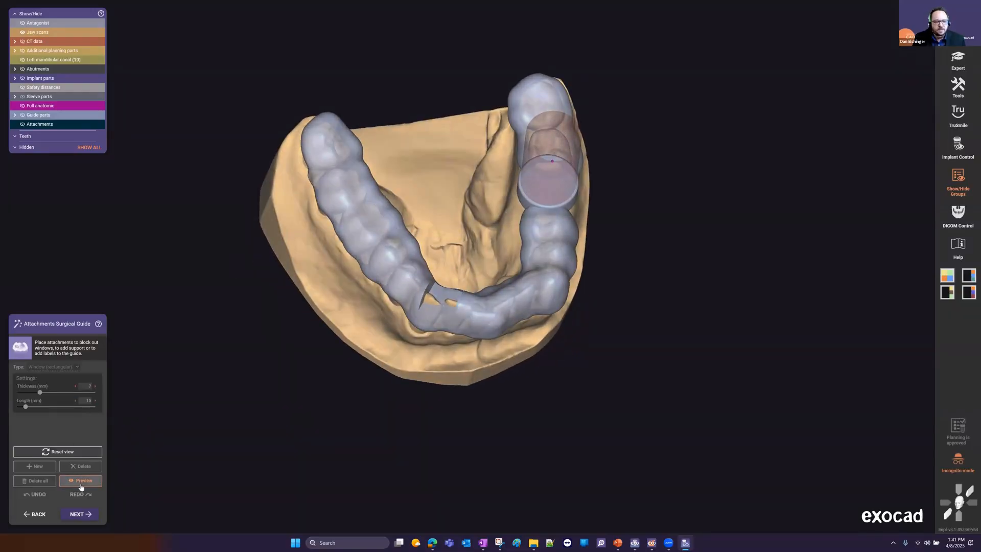
pyautogui.scroll(5, 461, 219)
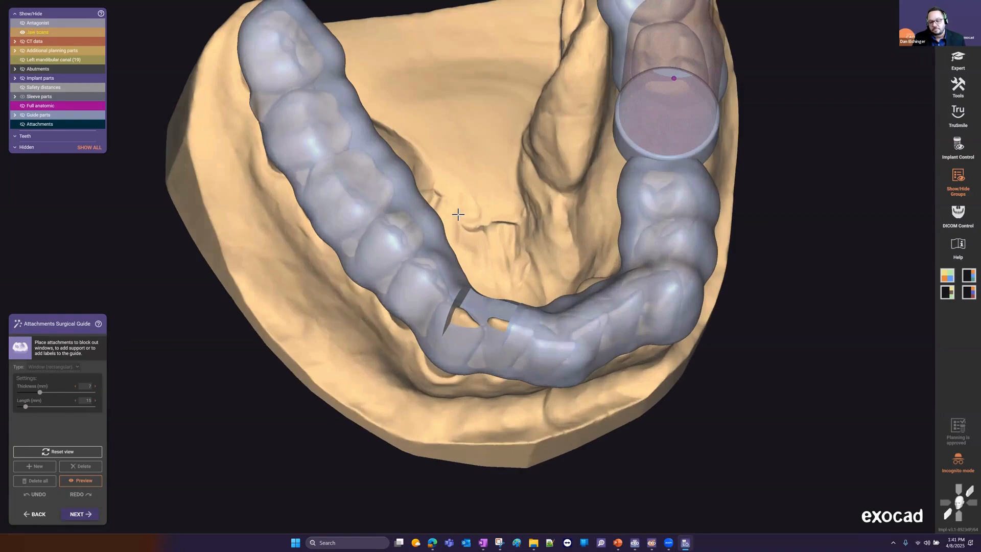
pyautogui.moveTo(460, 216); pyautogui.dragTo(443, 215, button='right')
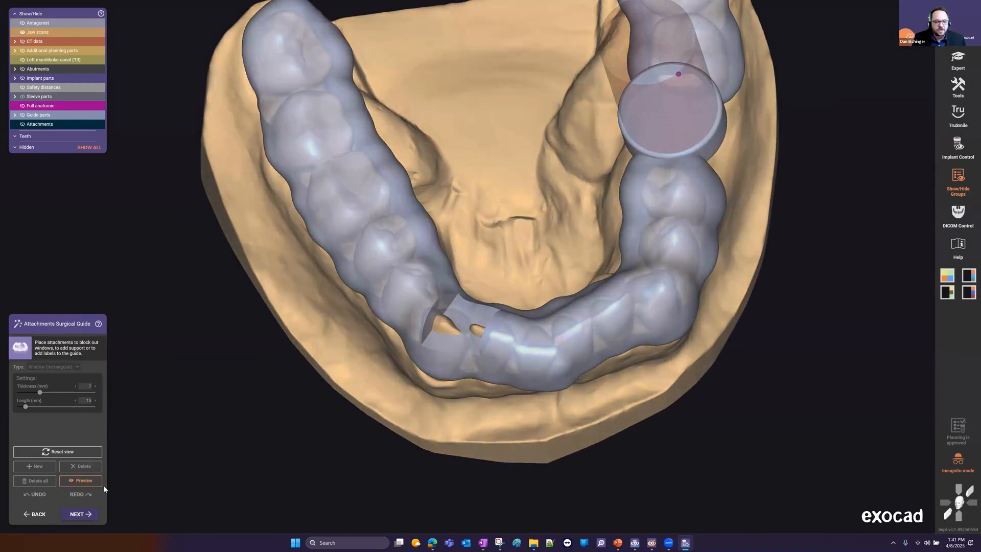
pyautogui.click(82, 480)
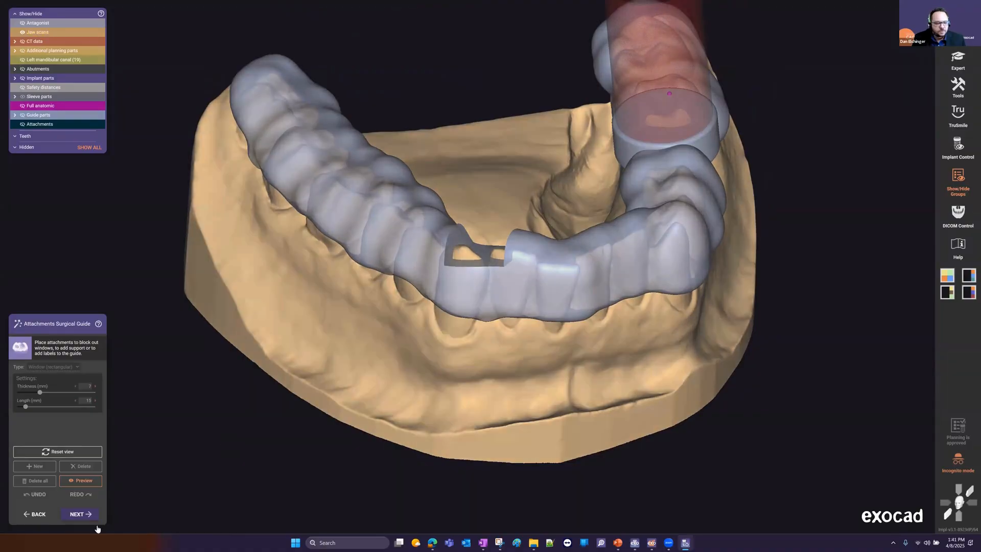
pyautogui.click(82, 480)
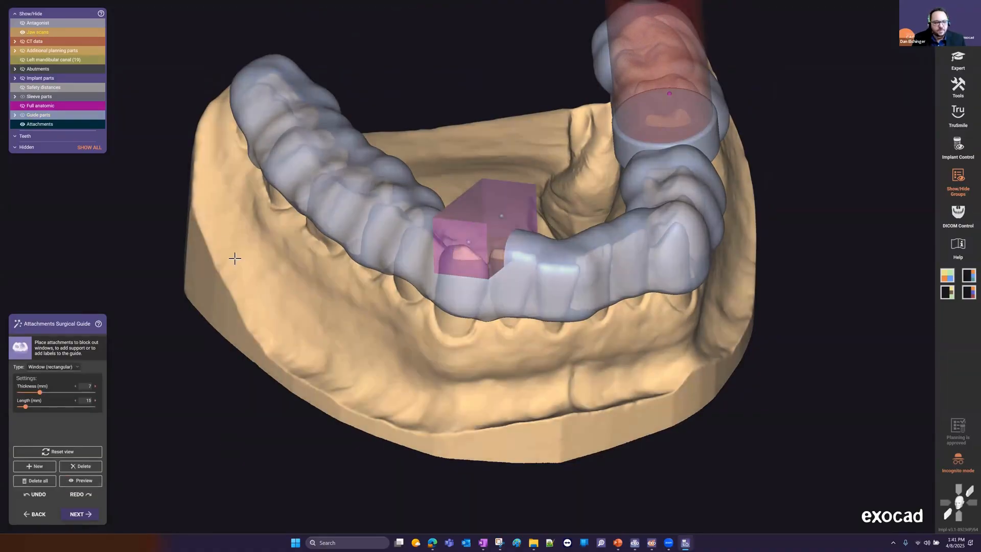
# Step: Place a second rectangular window attachment, 7 mm thick and 15 mm long, on the molars of the side opposite the sleeve
pyautogui.moveTo(328, 161); pyautogui.dragTo(332, 246, button='right')
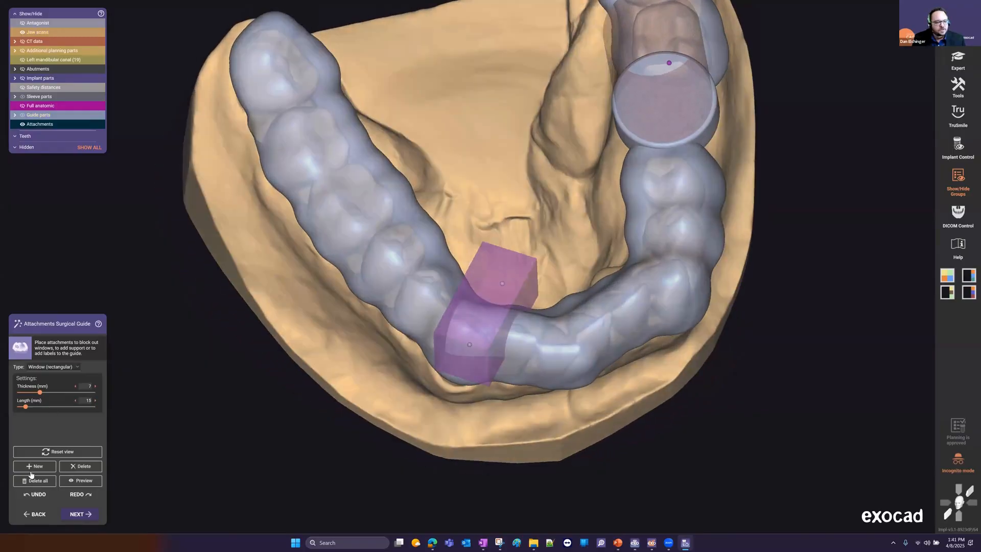
pyautogui.click(35, 467)
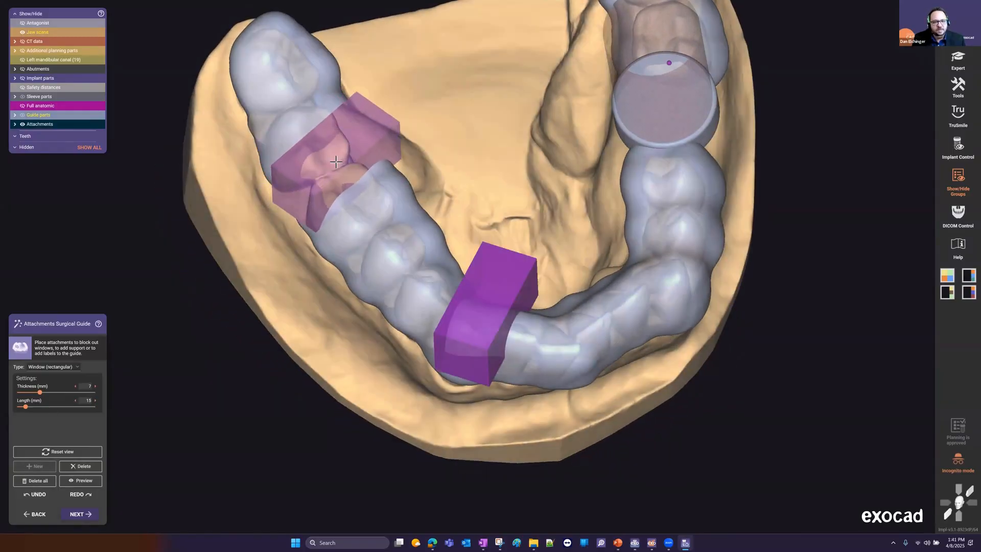
pyautogui.click(324, 163)
pyautogui.moveTo(325, 163); pyautogui.dragTo(350, 128, button='right')
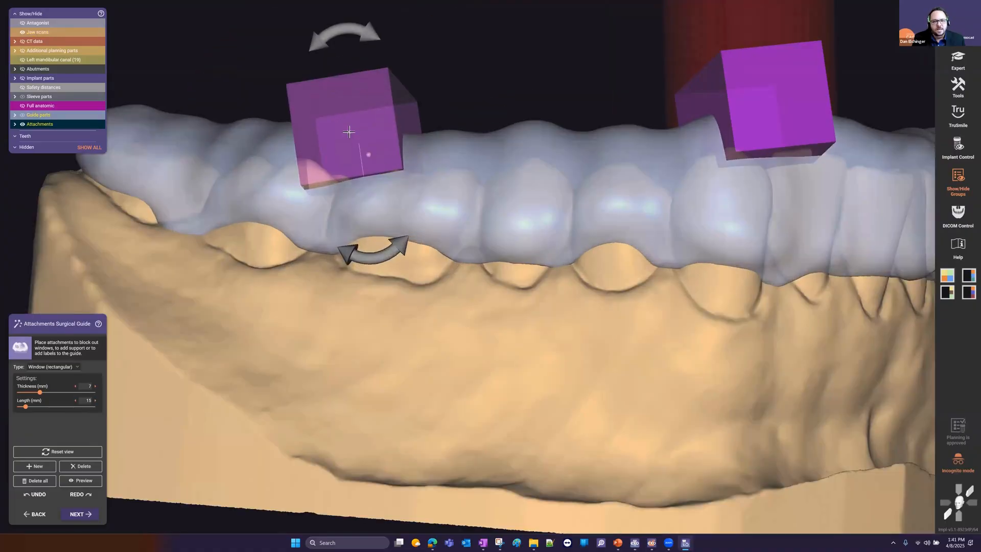
# Step: Shift the molar window toward the back of the arch and raise both its ends over the cusps, keeping it about 15.5 mm long
pyautogui.moveTo(338, 115); pyautogui.dragTo(304, 135)
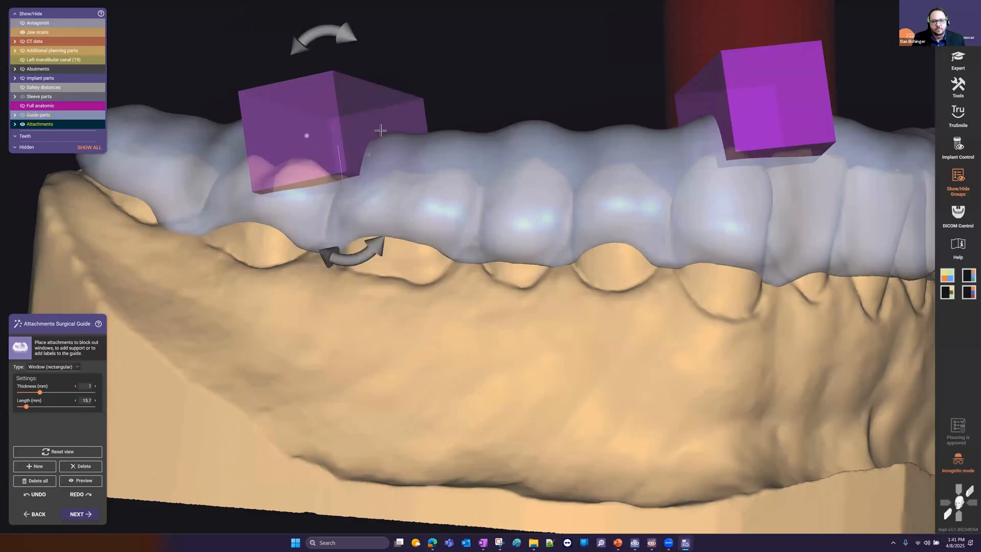
pyautogui.moveTo(381, 129); pyautogui.dragTo(381, 157, button='right')
pyautogui.scroll(3, 380, 156)
pyautogui.moveTo(370, 166); pyautogui.dragTo(359, 128)
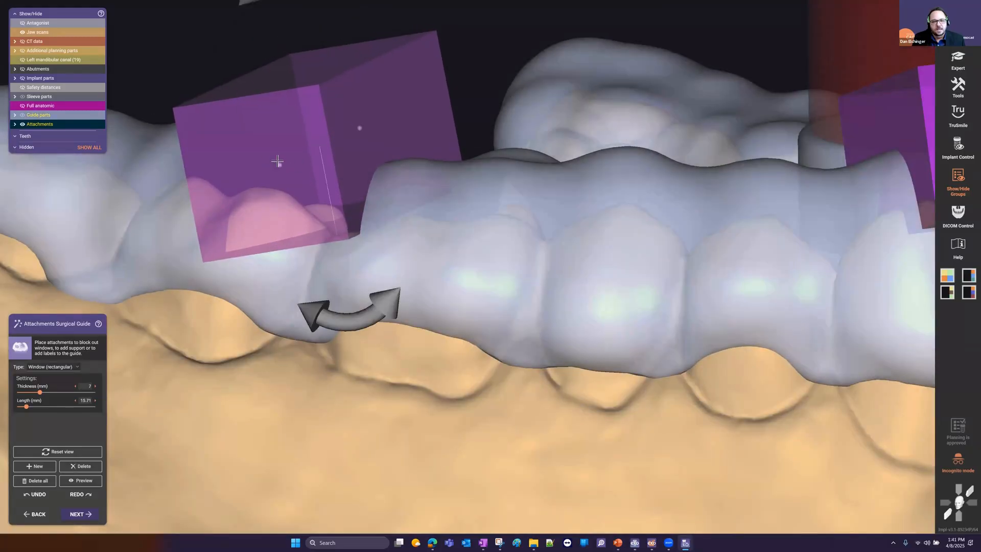
pyautogui.moveTo(279, 163); pyautogui.dragTo(283, 138)
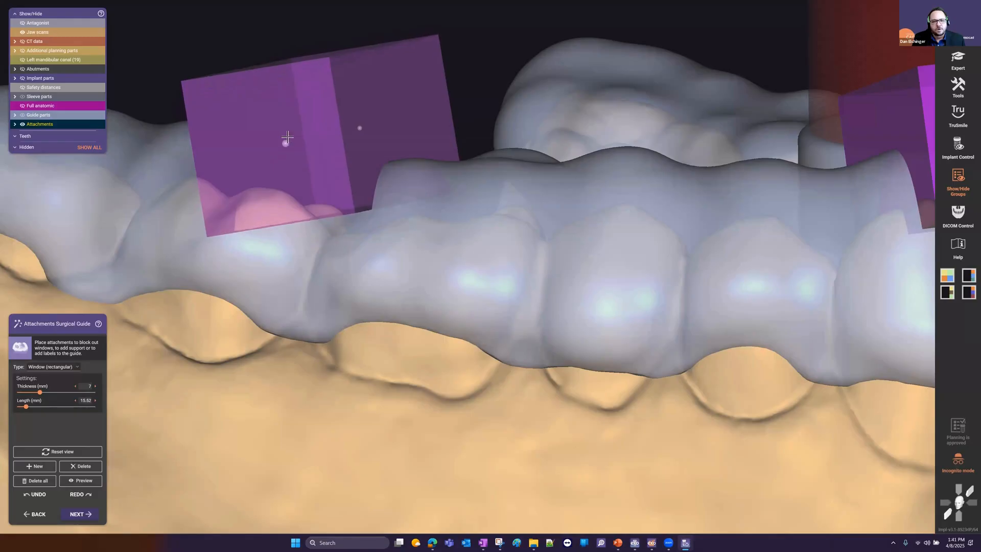
# Step: Rotate the molar window about its long axis so it tilts across the cusps, and fine-tune its cheek-side end
pyautogui.scroll(-3, 309, 201)
pyautogui.moveTo(309, 201); pyautogui.dragTo(379, 48, button='right')
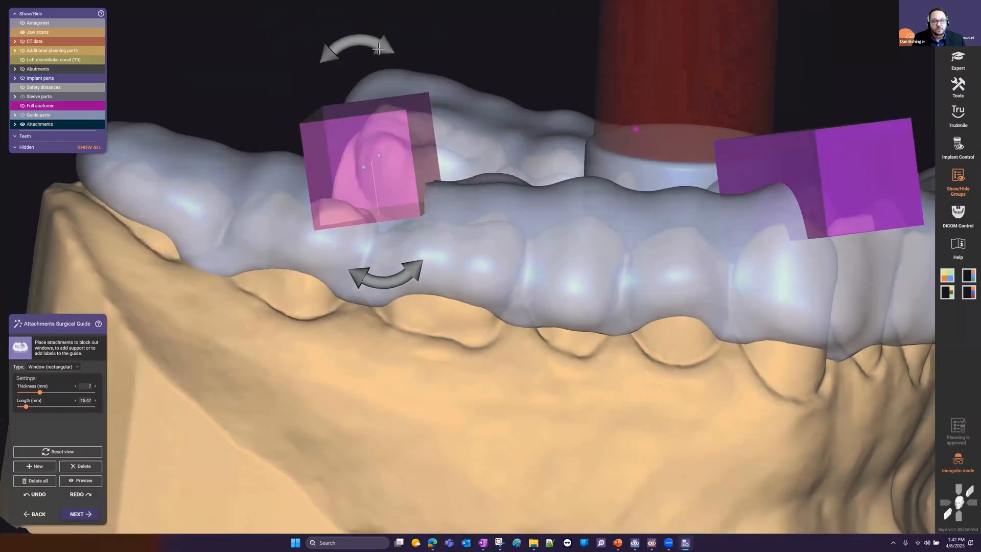
pyautogui.moveTo(375, 43); pyautogui.dragTo(319, 55)
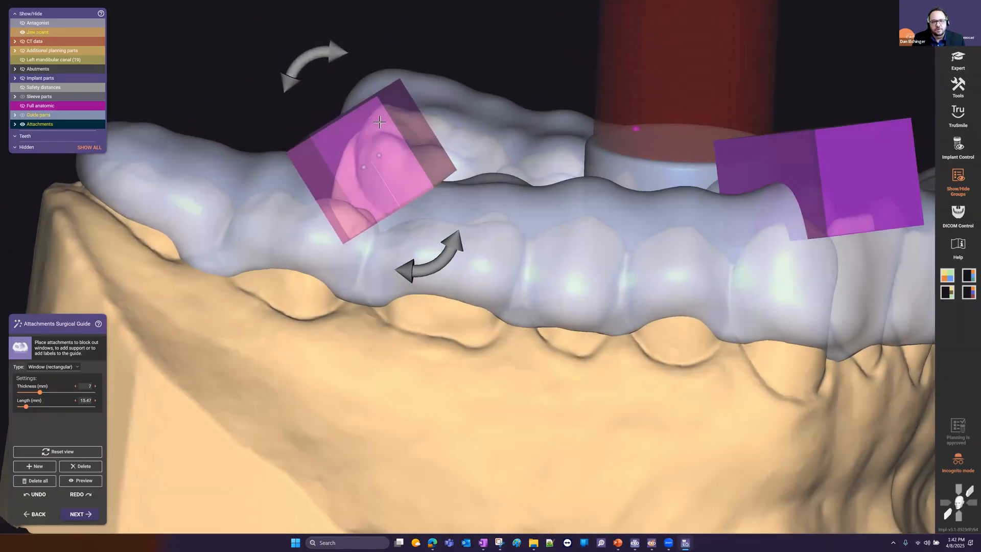
pyautogui.moveTo(379, 112); pyautogui.dragTo(366, 105)
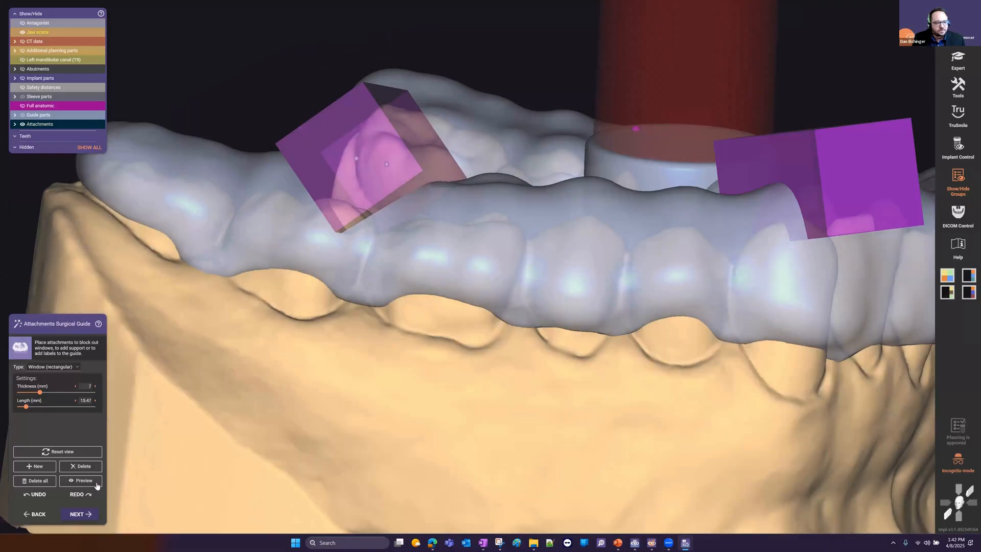
# Step: Preview the cut-outs of both rectangular windows and inspect the whole guide
pyautogui.click(96, 482)
pyautogui.scroll(-5, 420, 284)
pyautogui.moveTo(431, 283); pyautogui.dragTo(382, 339, button='right')
pyautogui.moveTo(624, 292); pyautogui.dragTo(622, 291, button='right')
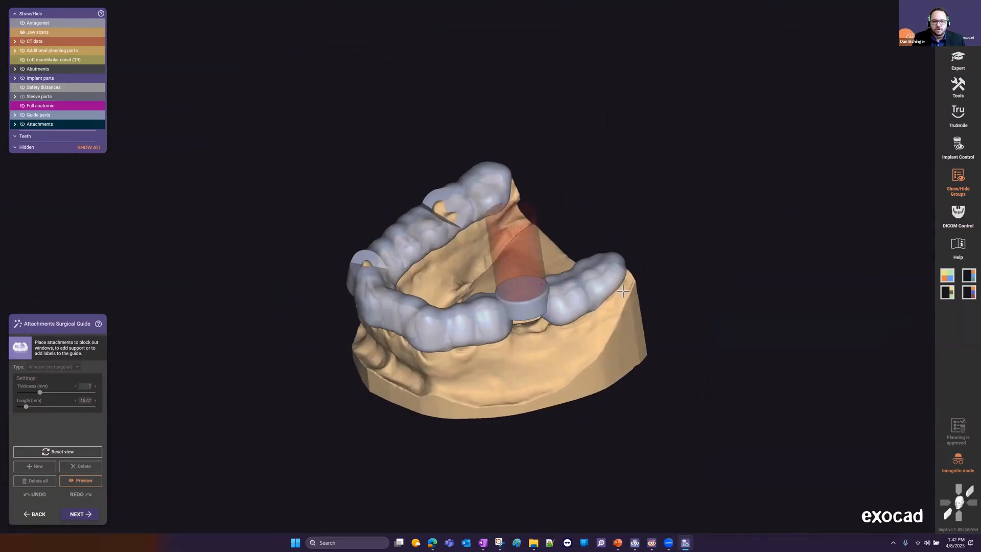
pyautogui.click(78, 483)
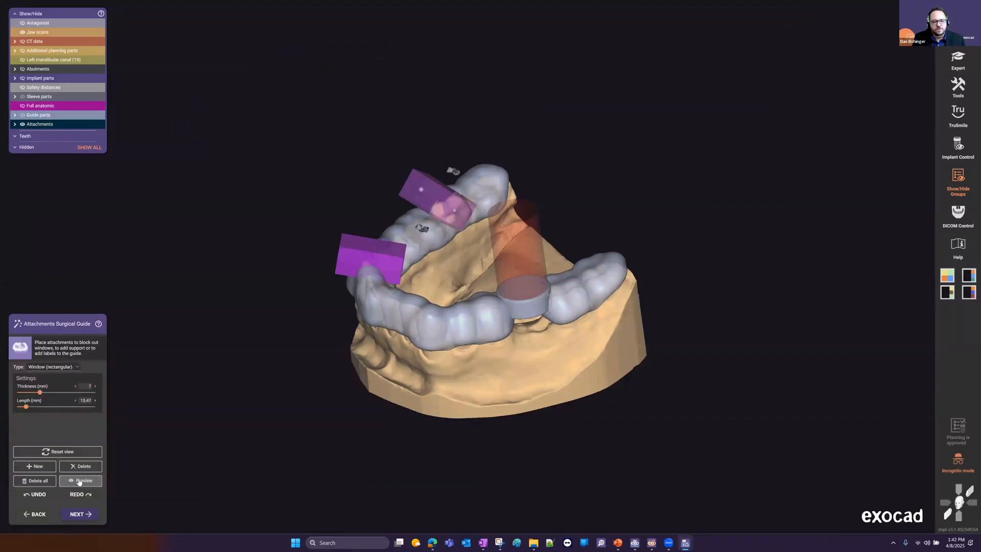
# Step: Place a third rectangular window, 7 mm thick and 15 mm long, on the first premolar in front of the sleeve and preview the cut-outs
pyautogui.click(35, 466)
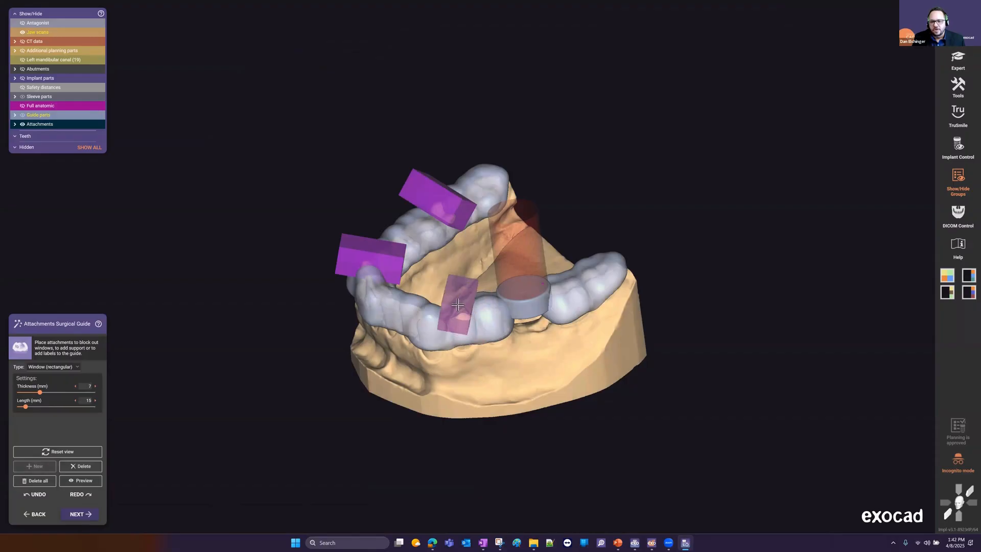
pyautogui.click(458, 304)
pyautogui.moveTo(458, 305); pyautogui.dragTo(352, 416, button='right')
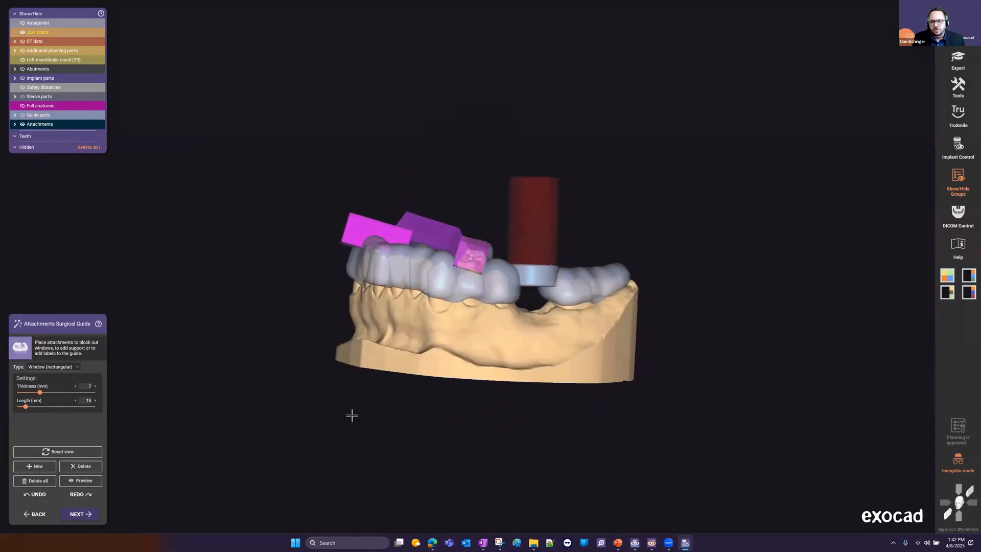
pyautogui.click(80, 480)
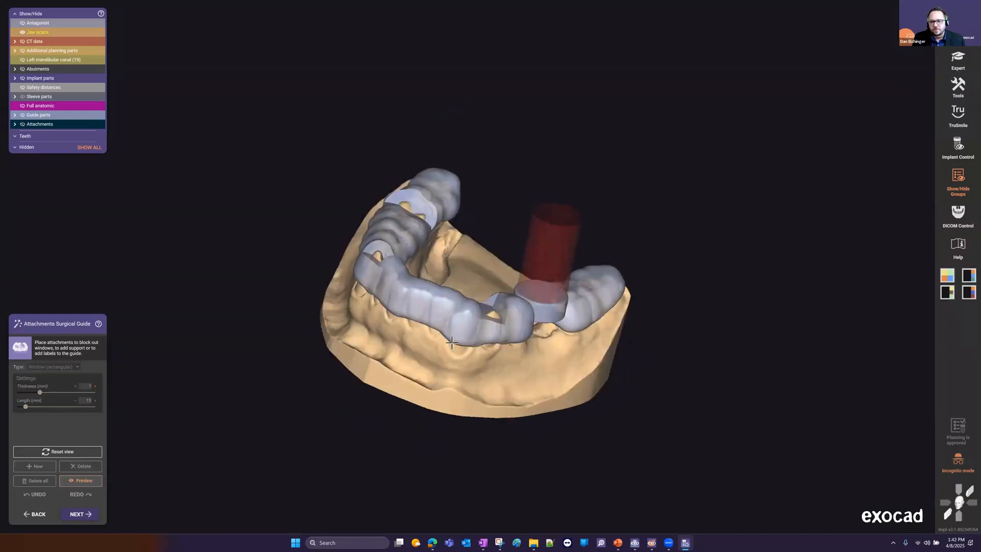
pyautogui.moveTo(452, 343); pyautogui.dragTo(255, 357, button='right')
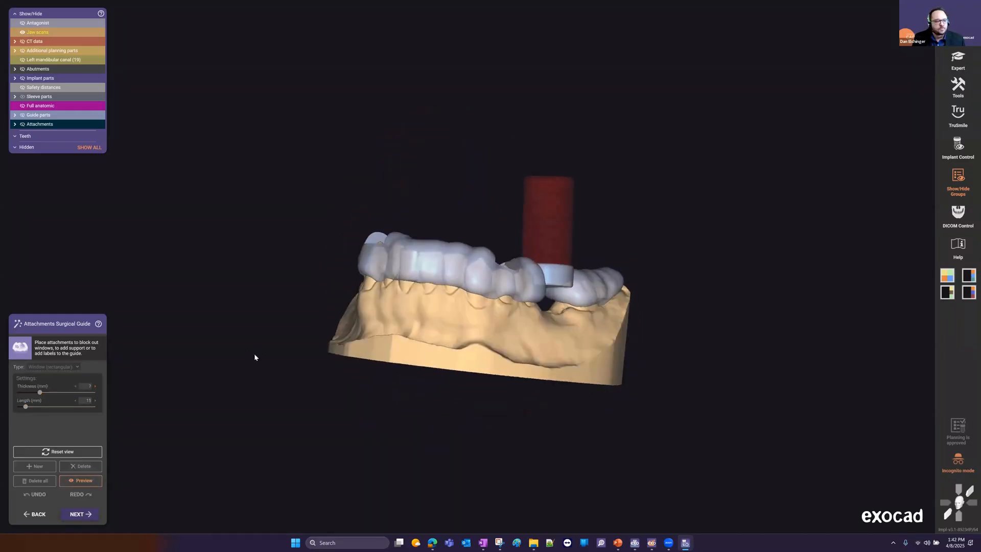
pyautogui.click(80, 480)
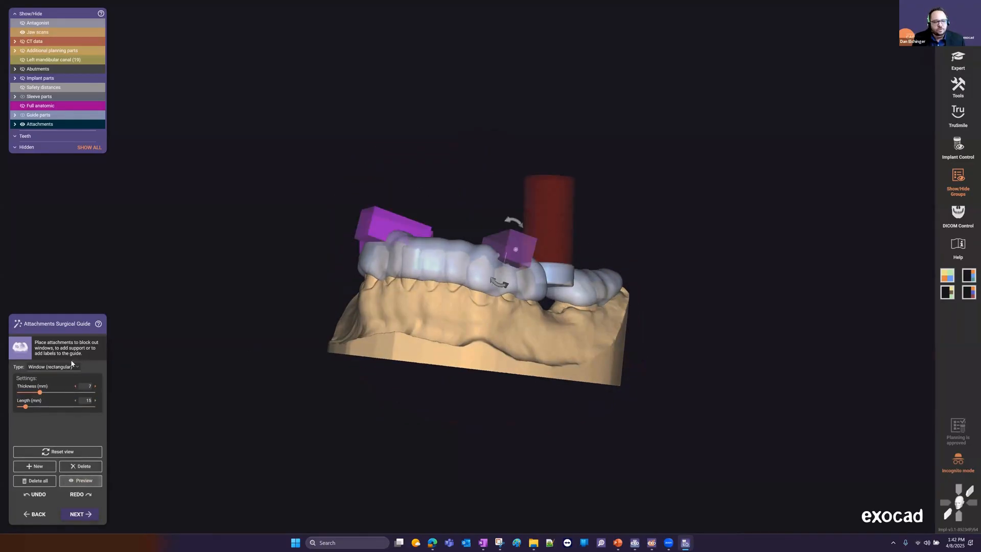
# Step: Place a debossed patient-name label, 1 mm thick and 4 mm in size, on the guide's outer surface at the front teeth
pyautogui.click(69, 367)
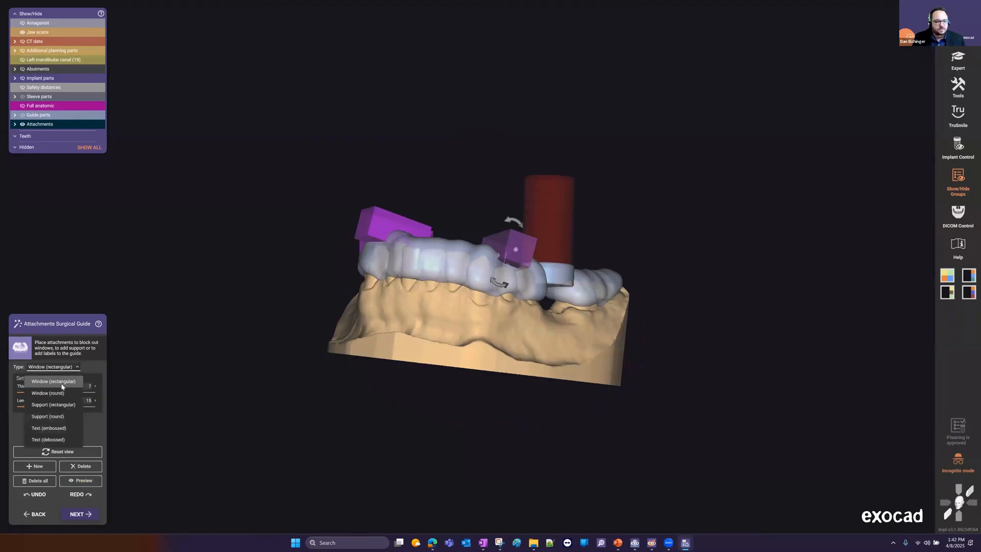
pyautogui.click(46, 440)
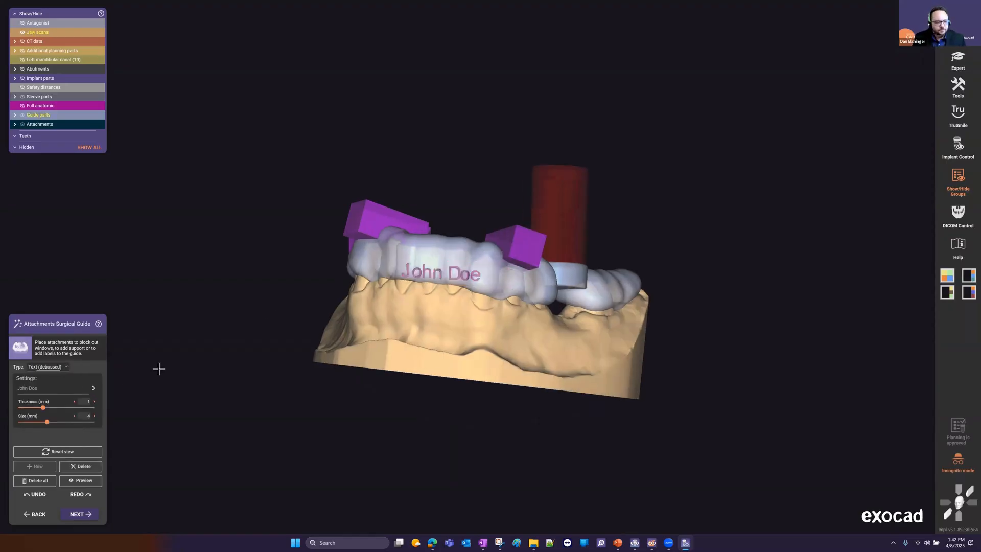
pyautogui.click(393, 265)
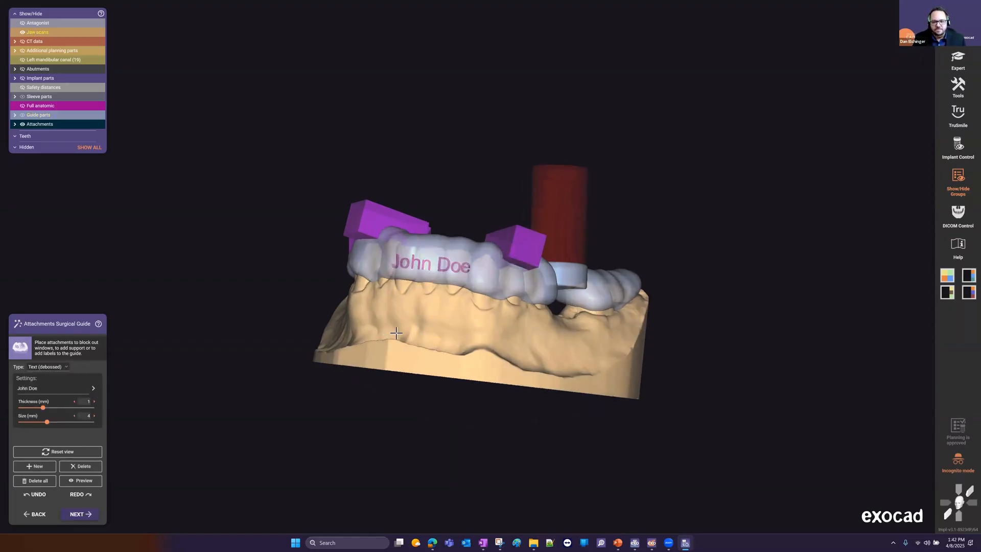
pyautogui.moveTo(387, 333); pyautogui.dragTo(395, 327, button='right')
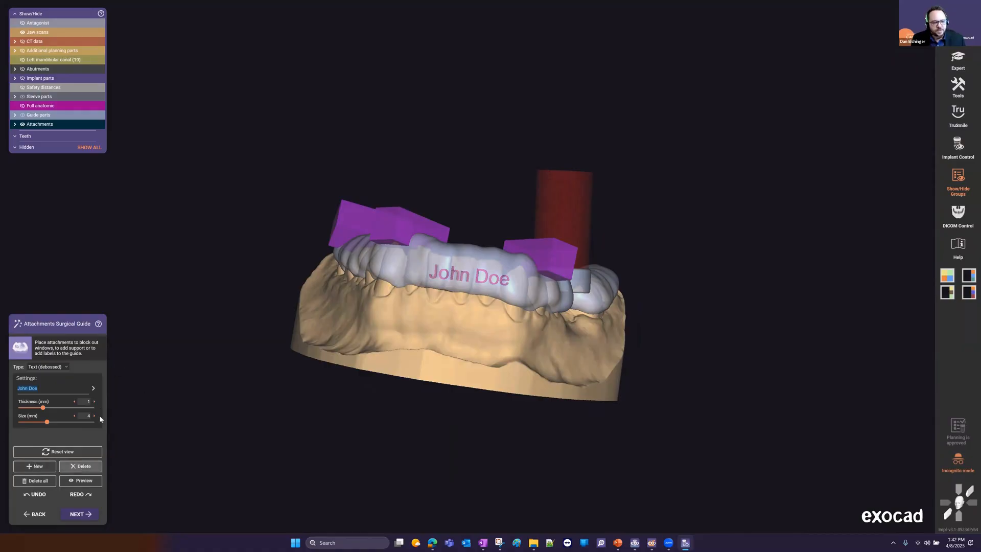
# Step: Examine the font, bold, italic and special-character settings for the name label
pyautogui.click(94, 389)
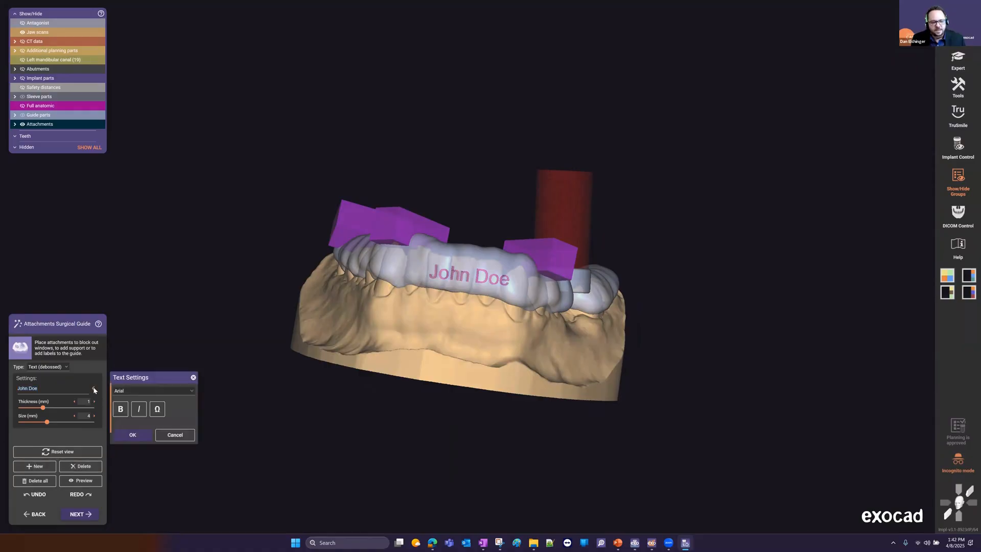
pyautogui.click(138, 392)
pyautogui.click(146, 392)
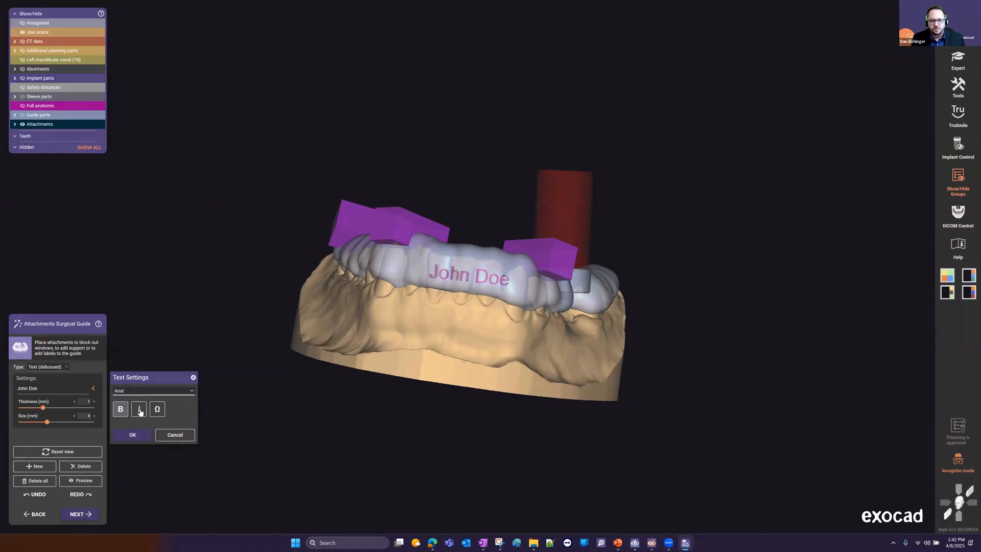
pyautogui.click(158, 409)
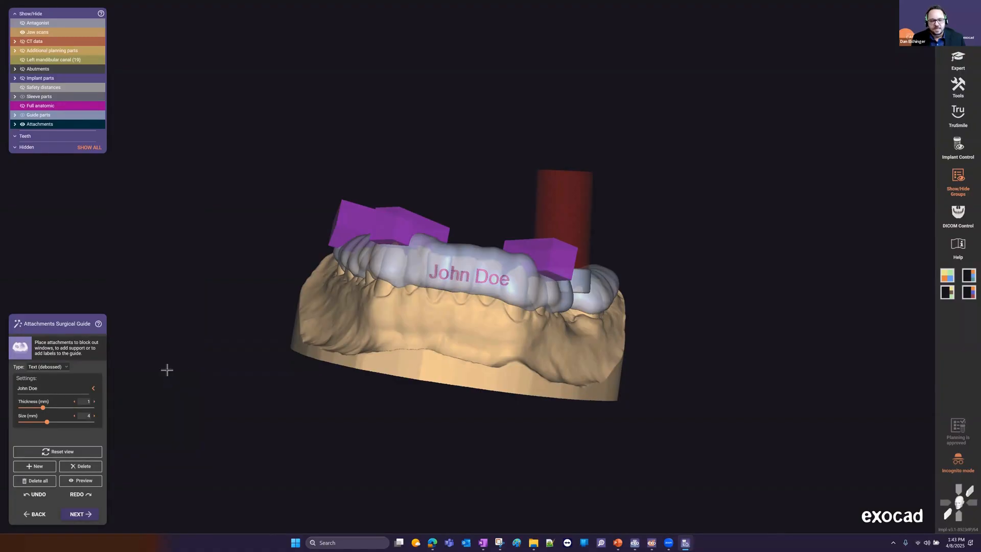
pyautogui.click(329, 403)
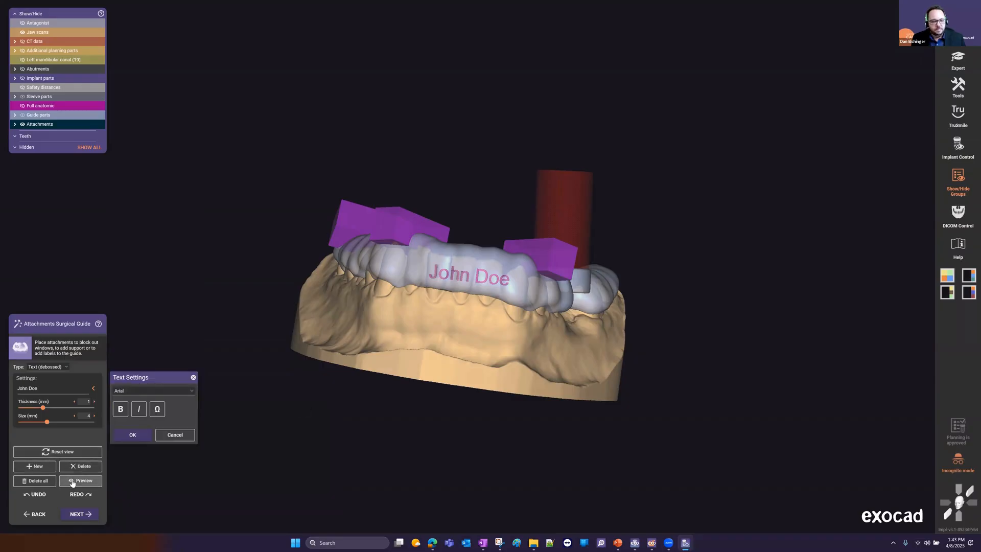
# Step: Merge the surgical guide with its attachments and bring up the brush-based free-form tools for the merged guide
pyautogui.click(77, 513)
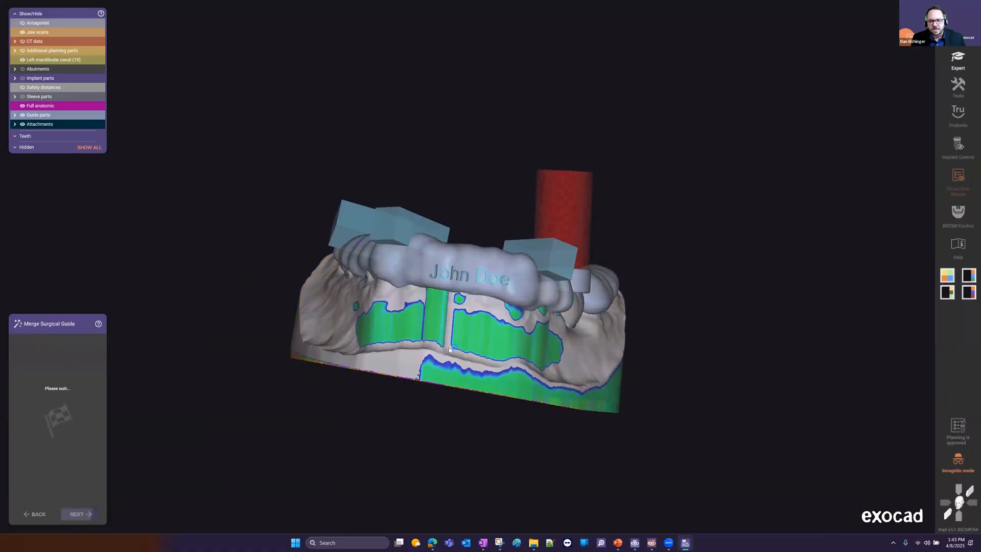
pyautogui.moveTo(345, 367); pyautogui.dragTo(450, 308, button='right')
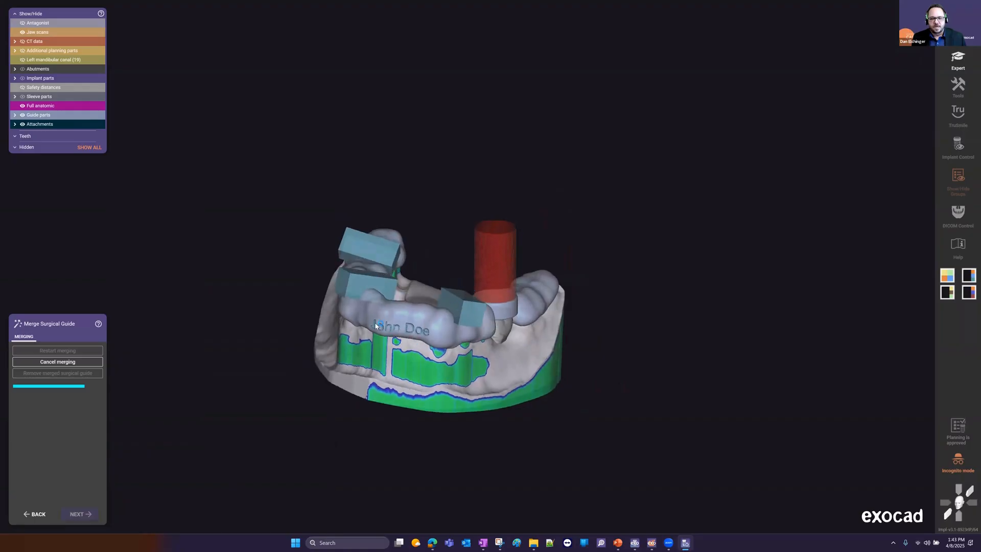
pyautogui.moveTo(376, 325); pyautogui.dragTo(425, 302, button='right')
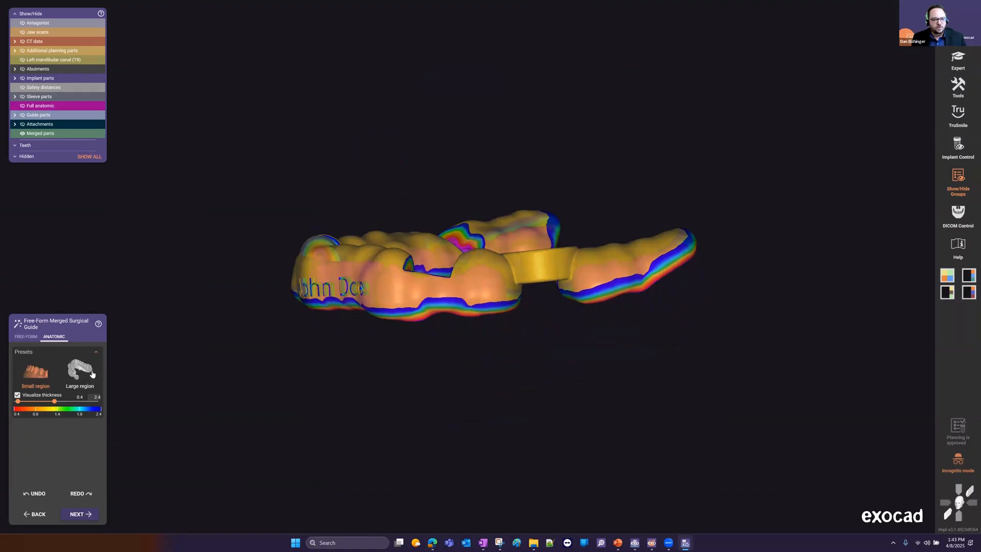
pyautogui.click(26, 337)
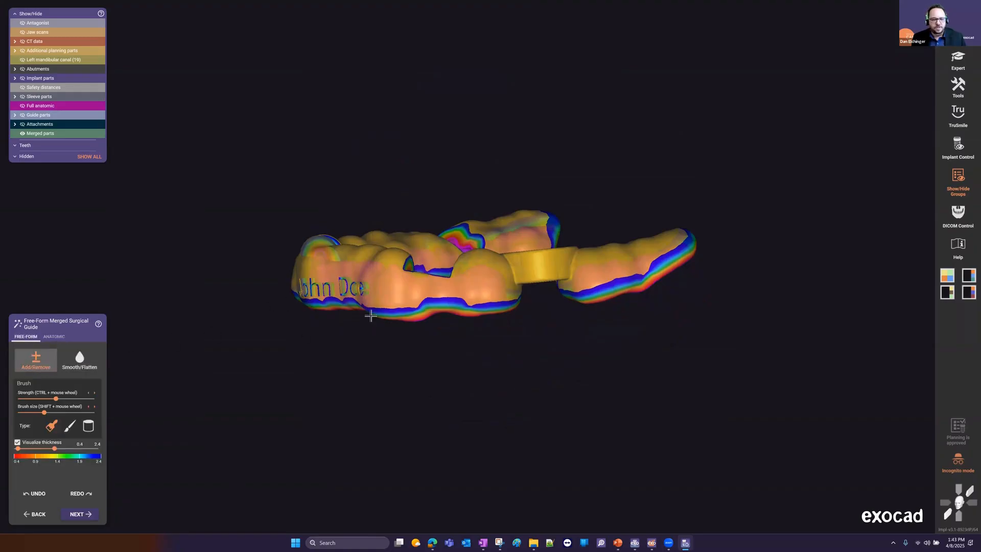
# Step: Try the Smooth/Flatten brush on the merged guide's front biting edge above the name label
pyautogui.scroll(3, 373, 313)
pyautogui.moveTo(548, 292); pyautogui.dragTo(481, 301)
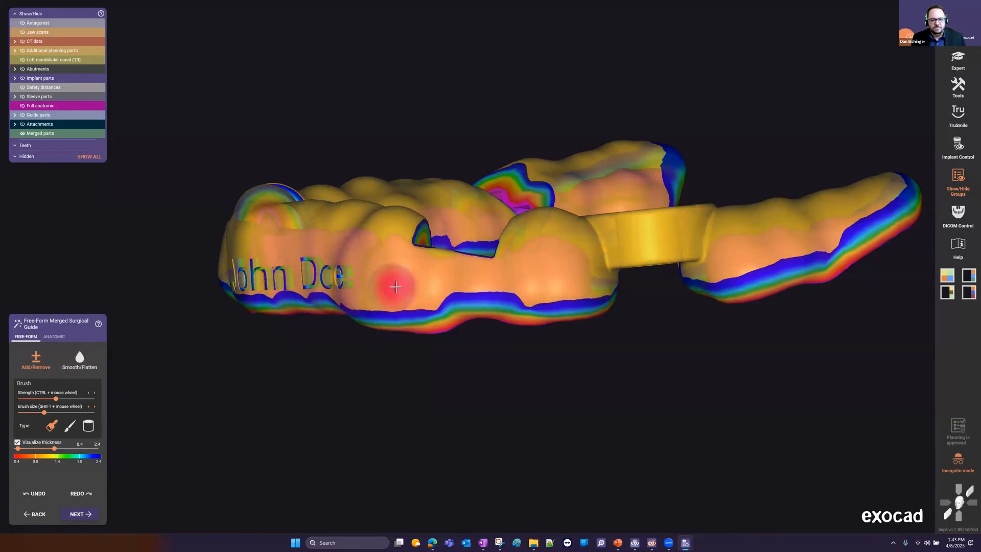
pyautogui.moveTo(370, 236); pyautogui.dragTo(384, 276)
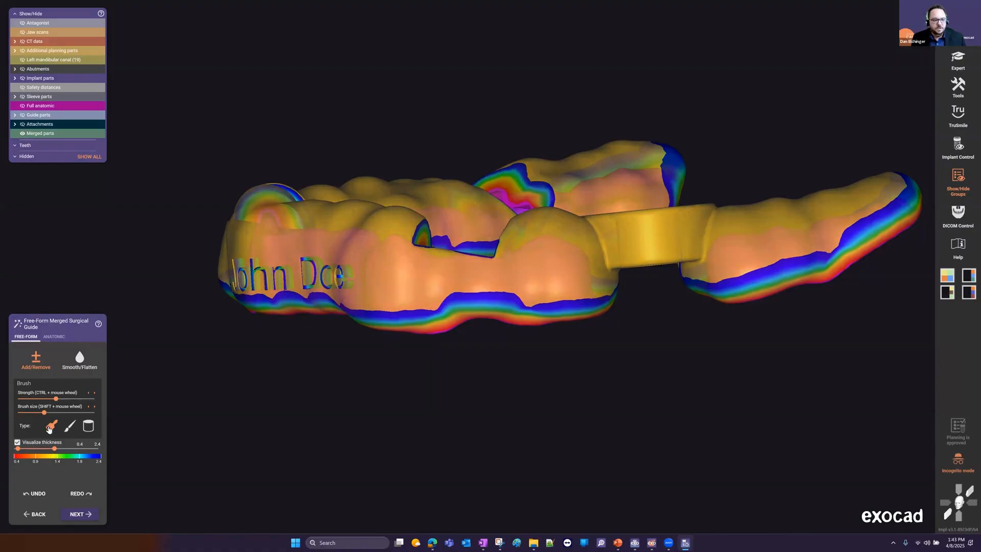
pyautogui.click(80, 358)
pyautogui.moveTo(297, 215); pyautogui.dragTo(322, 216)
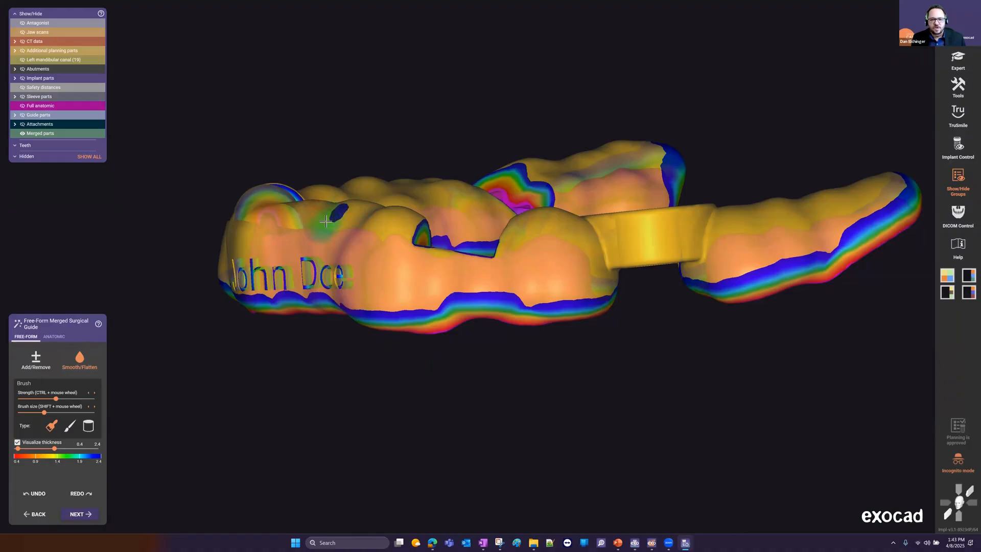
pyautogui.moveTo(327, 222); pyautogui.dragTo(340, 222, button='right')
pyautogui.scroll(2, 321, 217)
pyautogui.moveTo(346, 208)
pyautogui.mouseDown()
pyautogui.moveTo(353, 214)
pyautogui.moveTo(275, 215)
pyautogui.mouseUp()
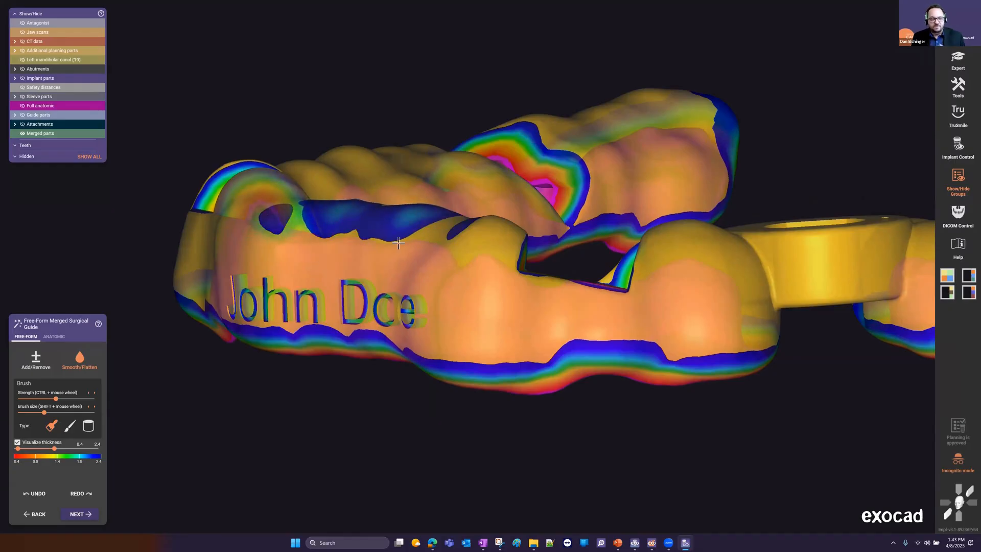
pyautogui.scroll(-4, 317, 335)
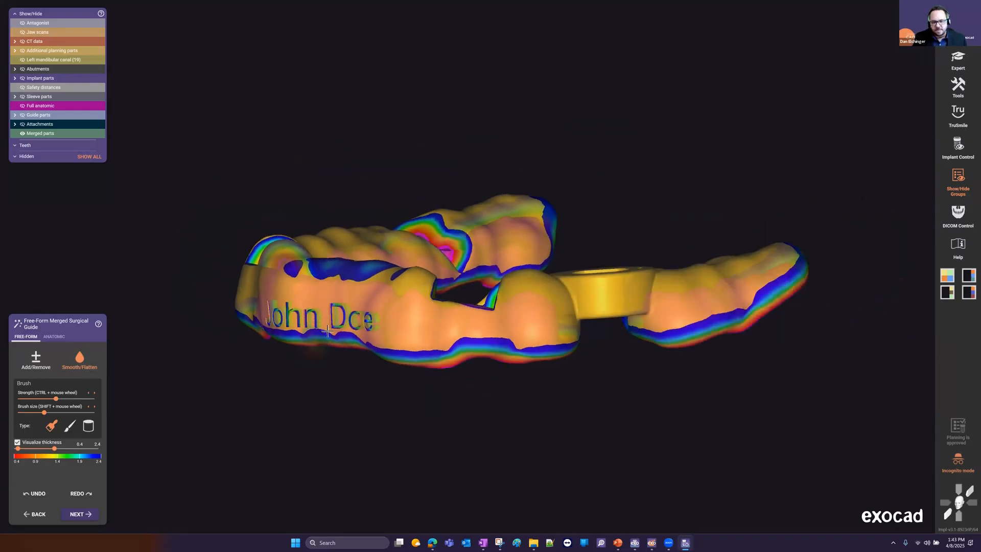
pyautogui.moveTo(315, 340); pyautogui.dragTo(259, 298, button='right')
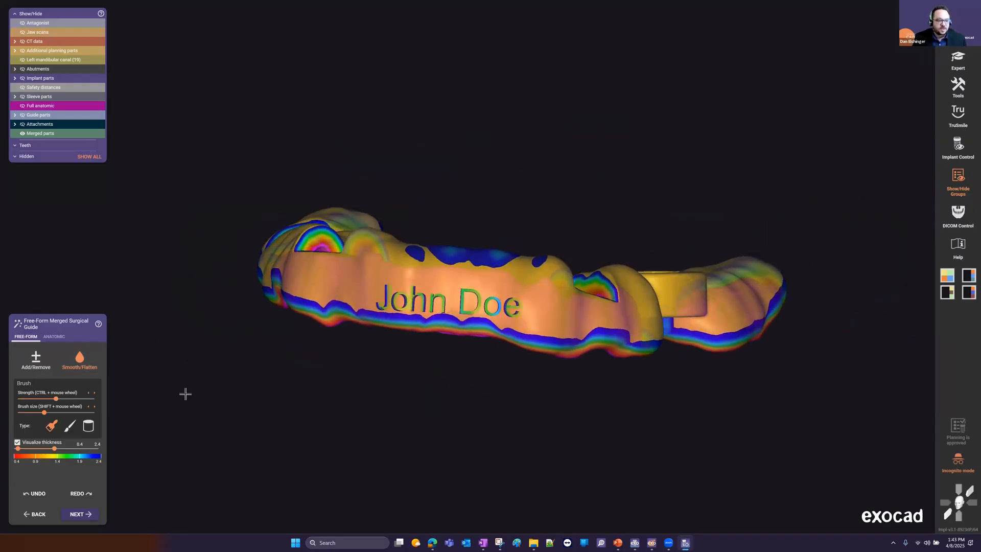
# Step: Switch the thickness visualization off and back on, and inspect the guide and its windows from the front and above
pyautogui.click(17, 443)
pyautogui.click(16, 443)
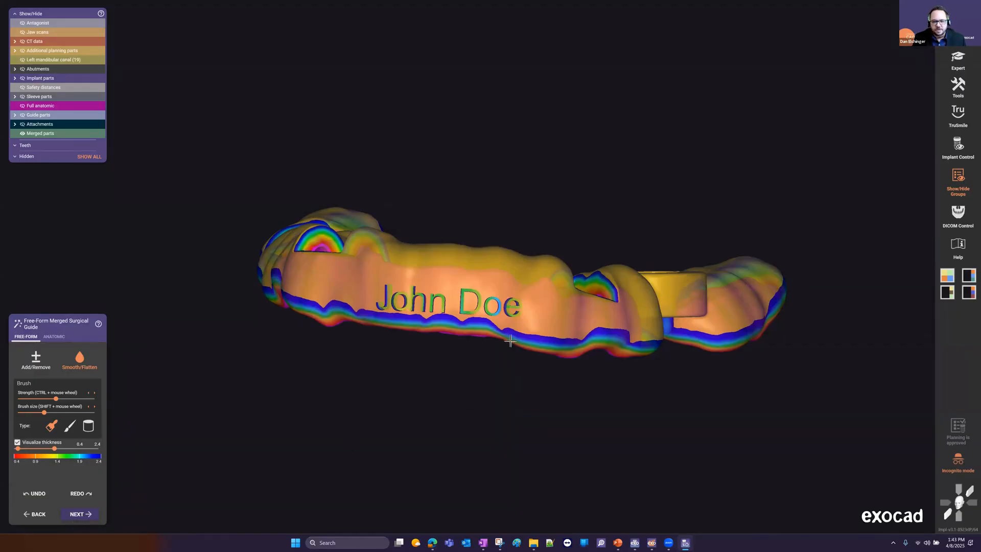
pyautogui.moveTo(510, 341); pyautogui.dragTo(503, 358, button='right')
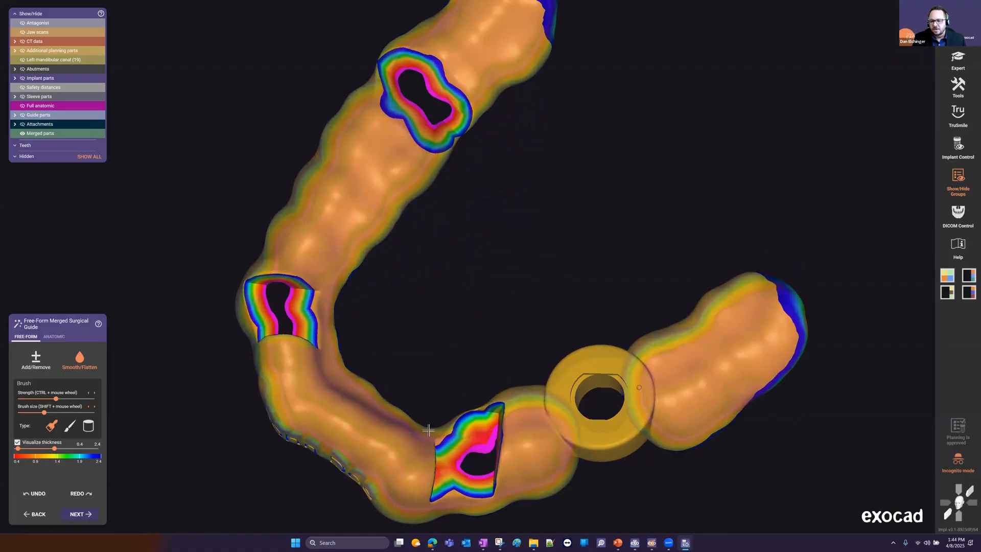
pyautogui.scroll(-2, 622, 314)
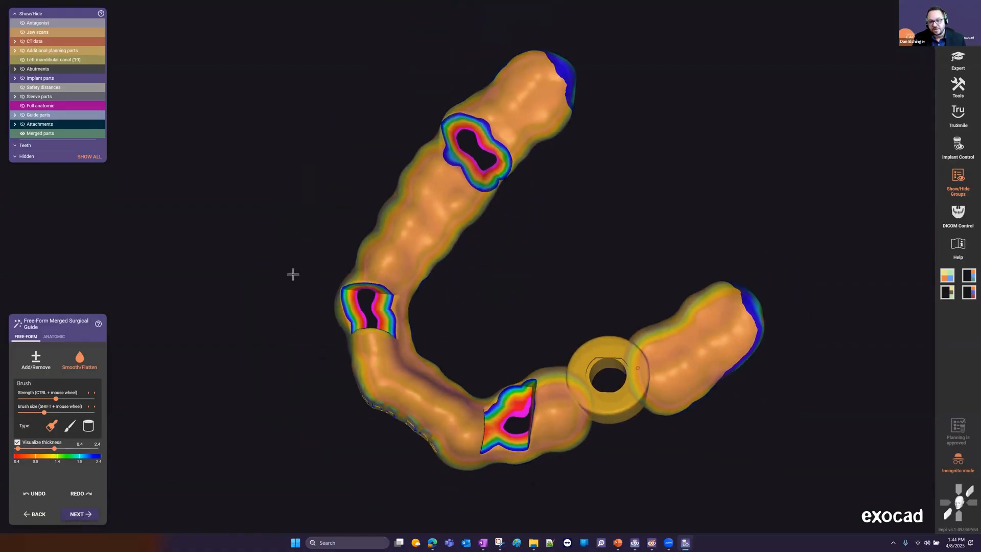
# Step: Complete the free-forming stage and generate the surgical guide's output files, accepting the existing report images as up to date
pyautogui.click(73, 512)
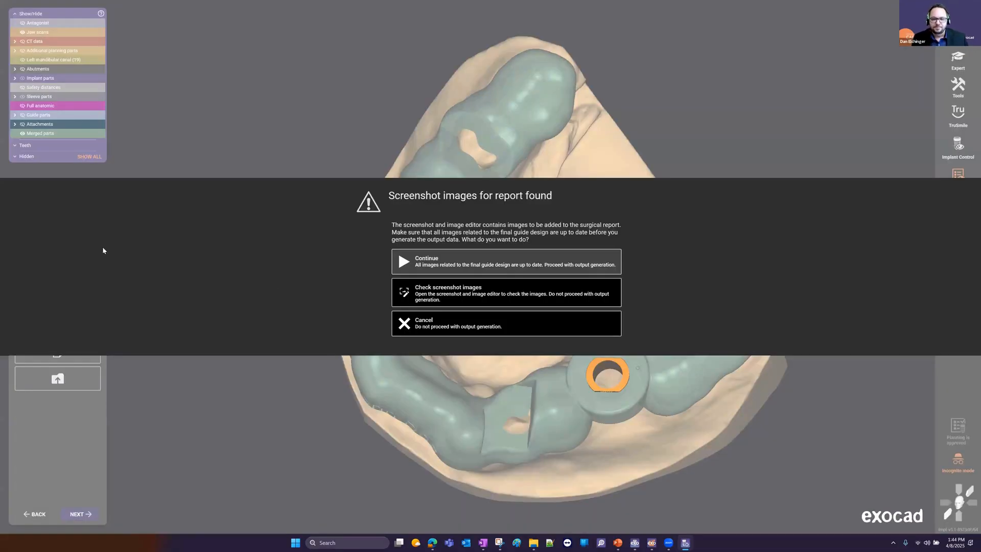
pyautogui.click(421, 270)
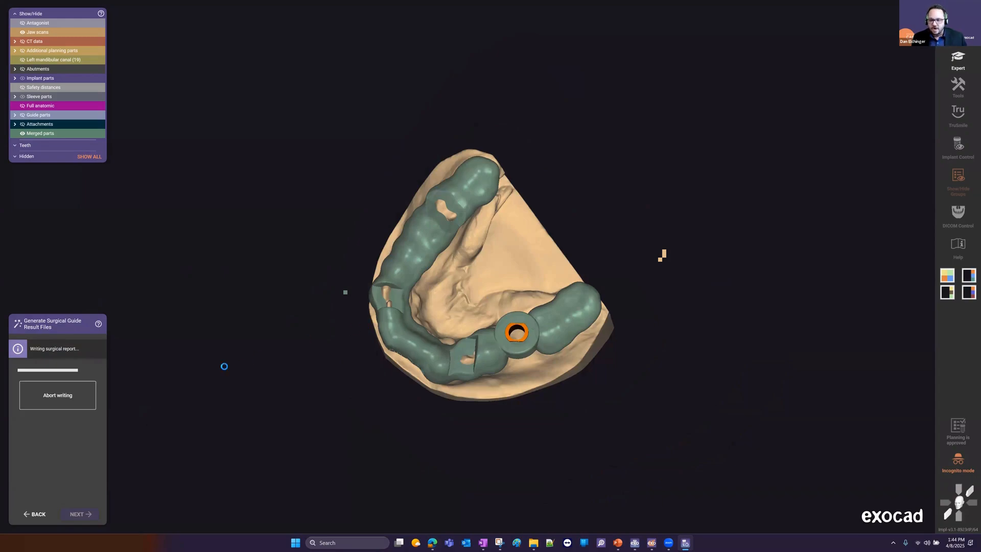
# Step: Open the surgical report and review its guide overview plus the implant, sleeve, surgical kit and drill information
pyautogui.click(81, 469)
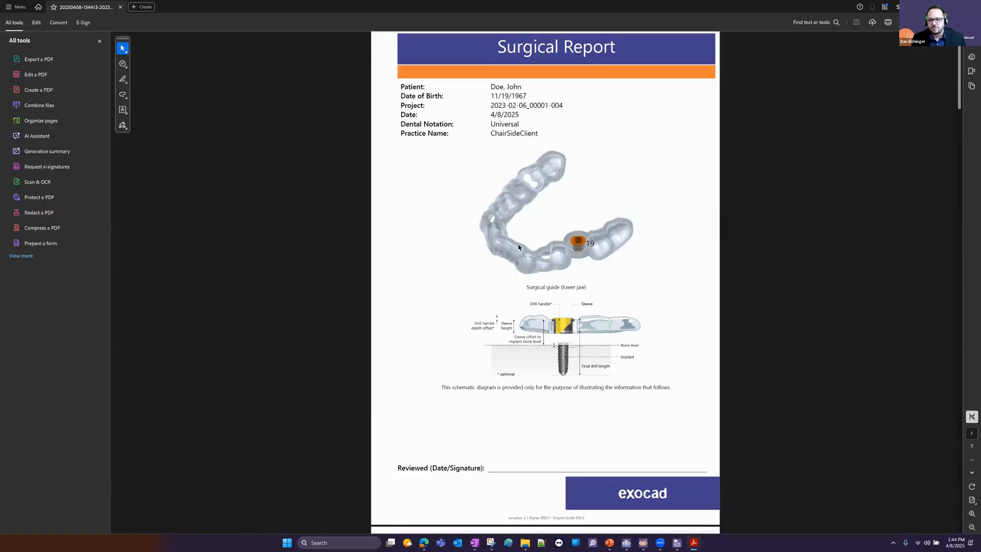
pyautogui.scroll(-10, 519, 247)
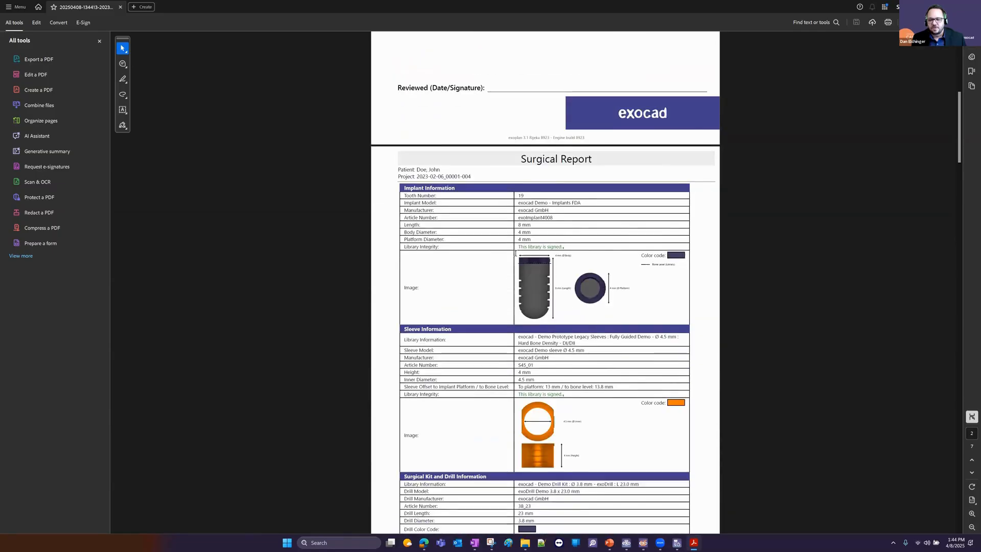
pyautogui.scroll(-3, 516, 253)
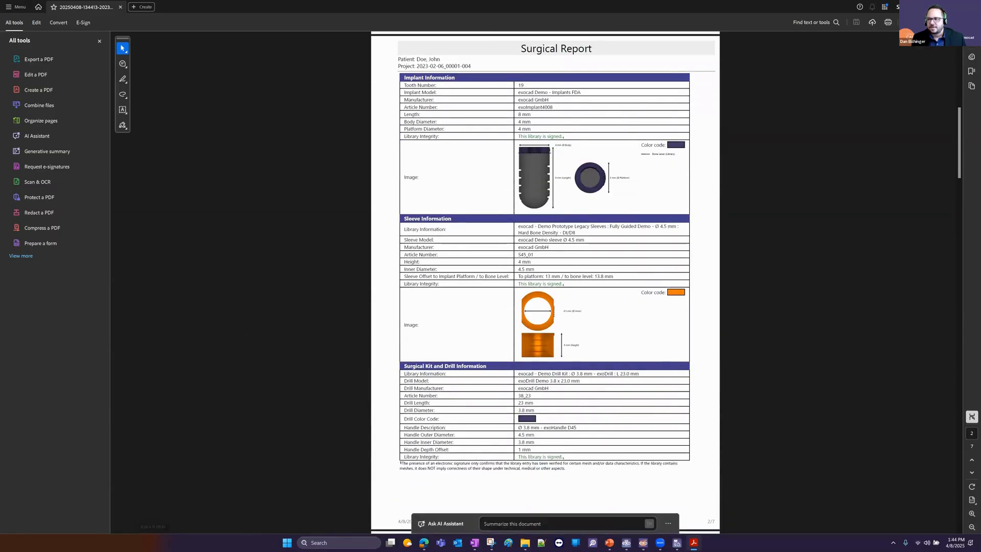
pyautogui.click(927, 6)
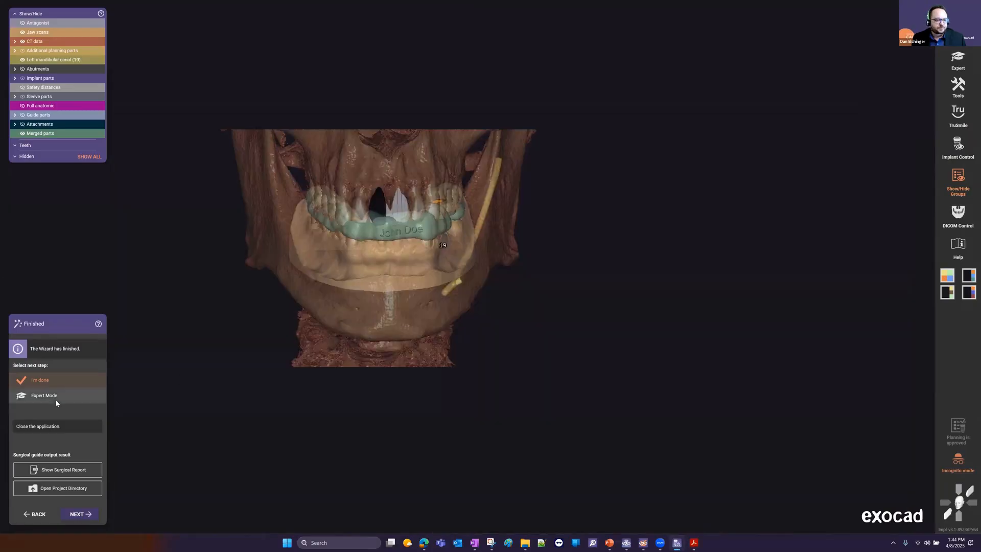
# Step: Finish the guide wizard and bring up the project's folder in exoplan's CAD-Data directory in File Explorer
pyautogui.click(80, 515)
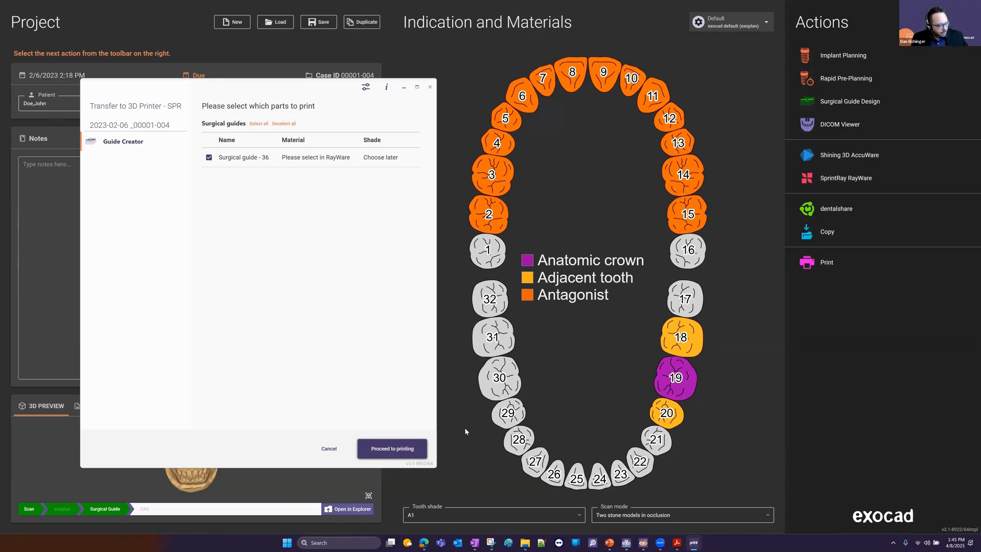
pyautogui.click(355, 510)
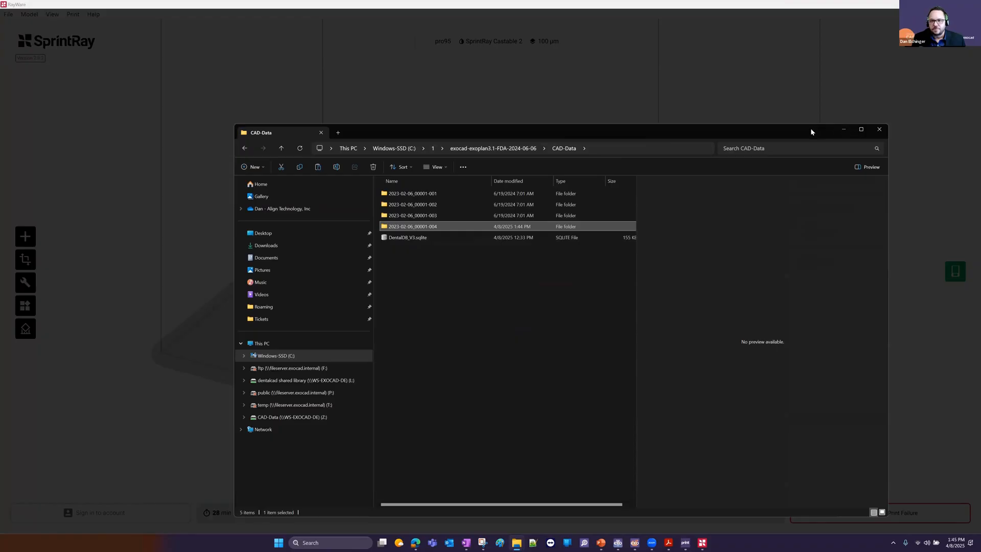
pyautogui.moveTo(810, 130); pyautogui.dragTo(755, 126)
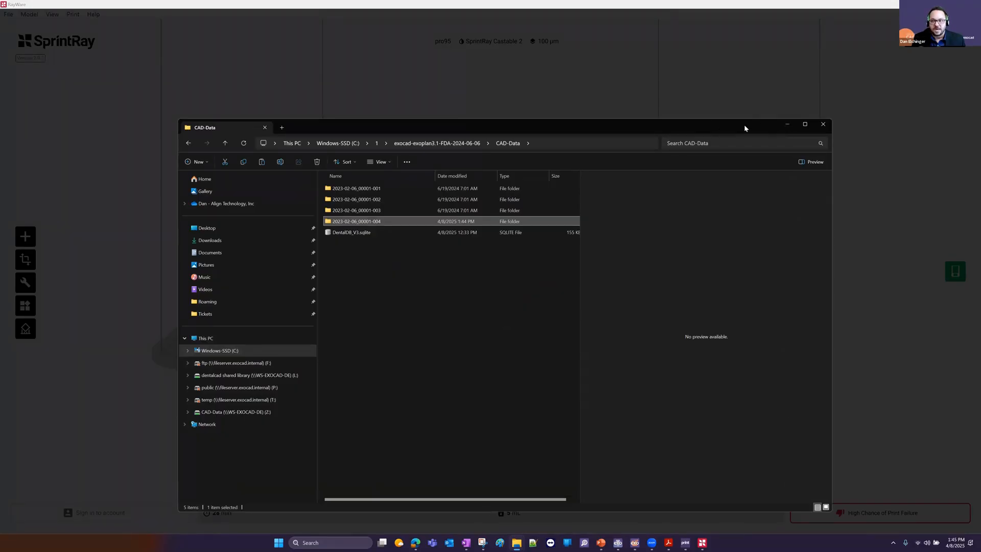
pyautogui.click(787, 124)
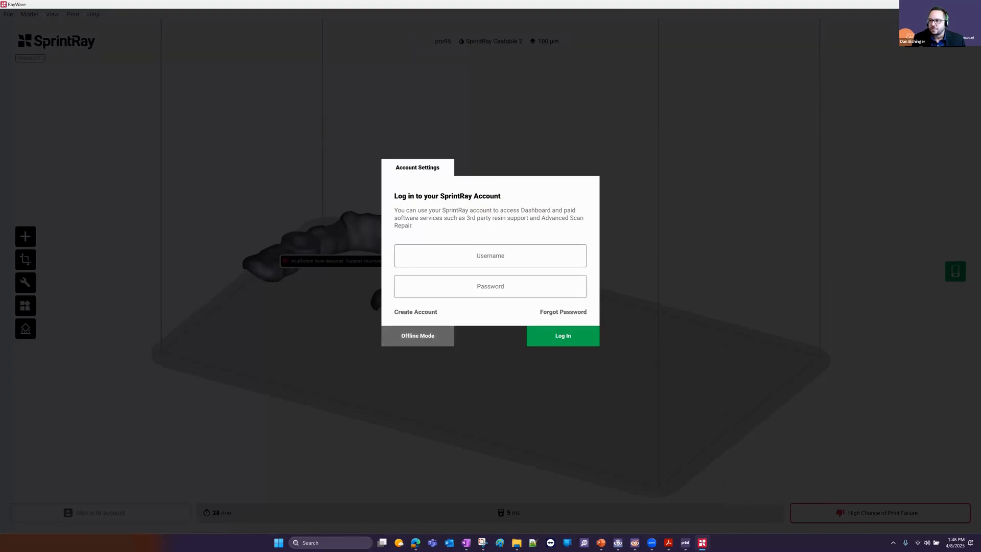
# Step: Close RayWare and the 3D-printer transfer window, and switch to the DentalCAD project screen
pyautogui.hotkey('alt', 'F4')
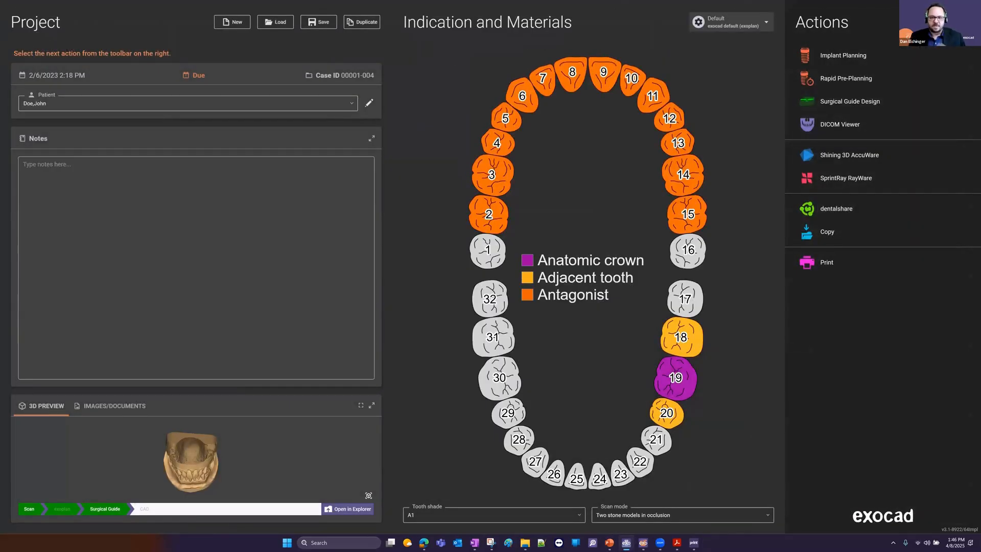
pyautogui.click(936, 7)
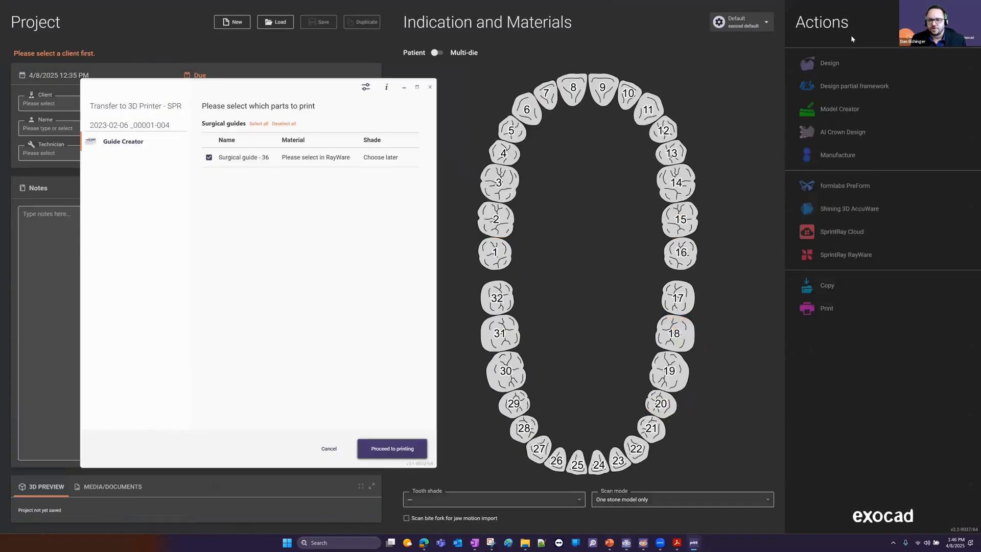
pyautogui.click(430, 88)
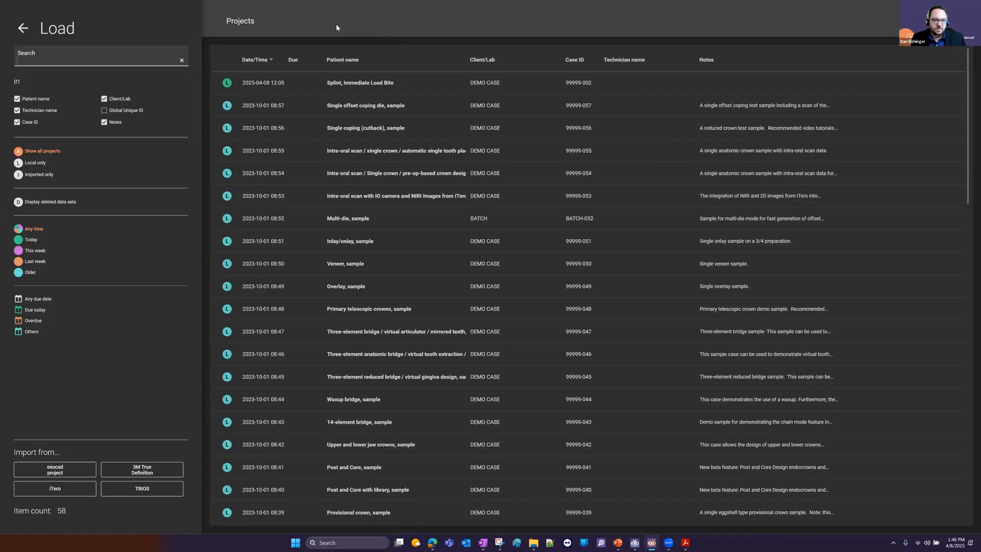
# Step: Start an exocad project import and paste the copied project folder into DentalCAD's CAD-Data directory, replacing the existing files
pyautogui.click(39, 469)
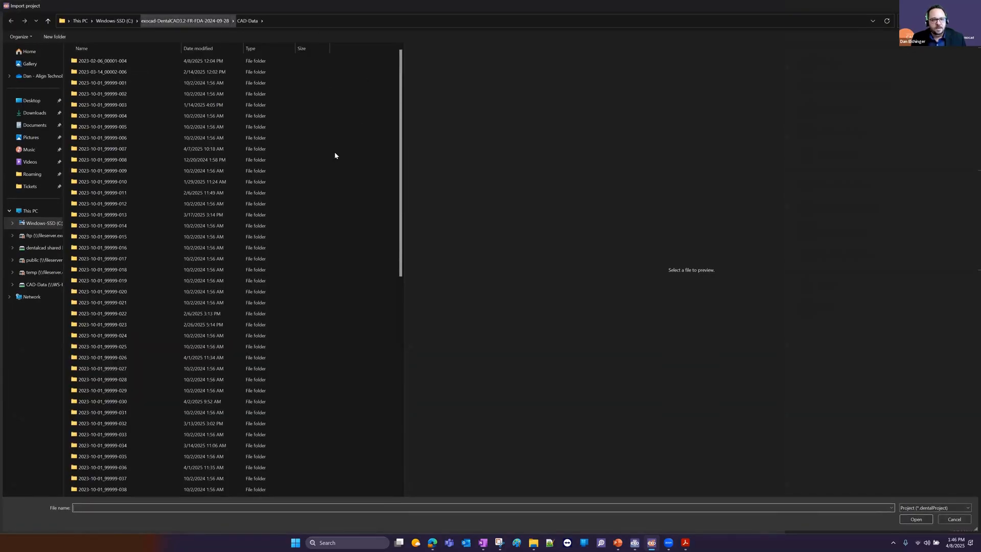
pyautogui.click(347, 165)
pyautogui.hotkey('ctrl', 'v')
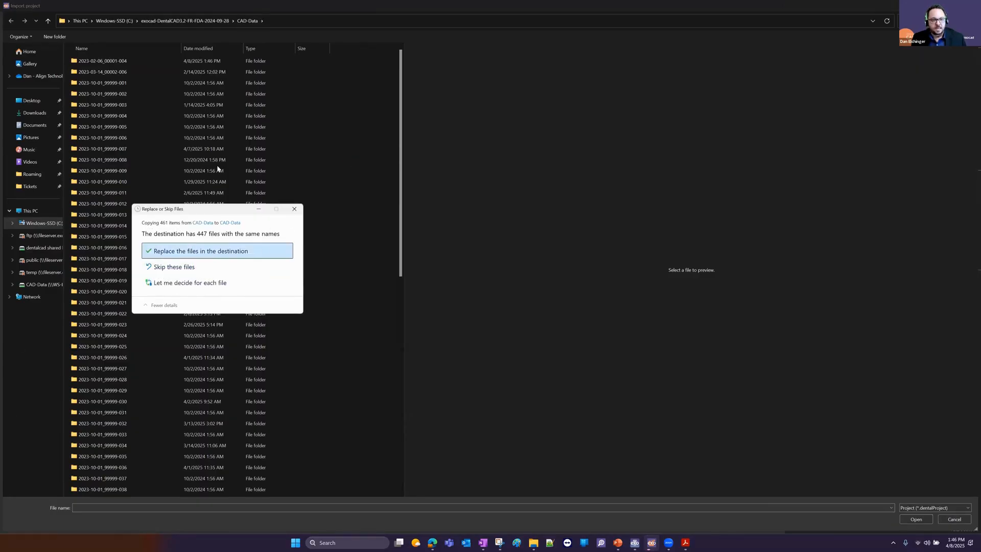
pyautogui.click(233, 253)
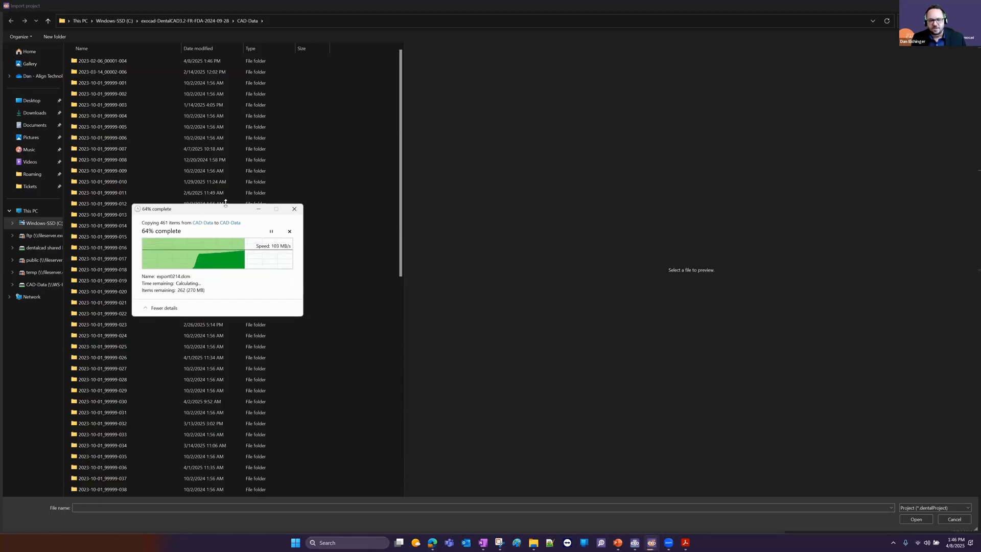
# Step: Try to import 2023-02-06_00001-004.dentalProject and assign it to the Default laboratory
pyautogui.doubleClick(124, 62)
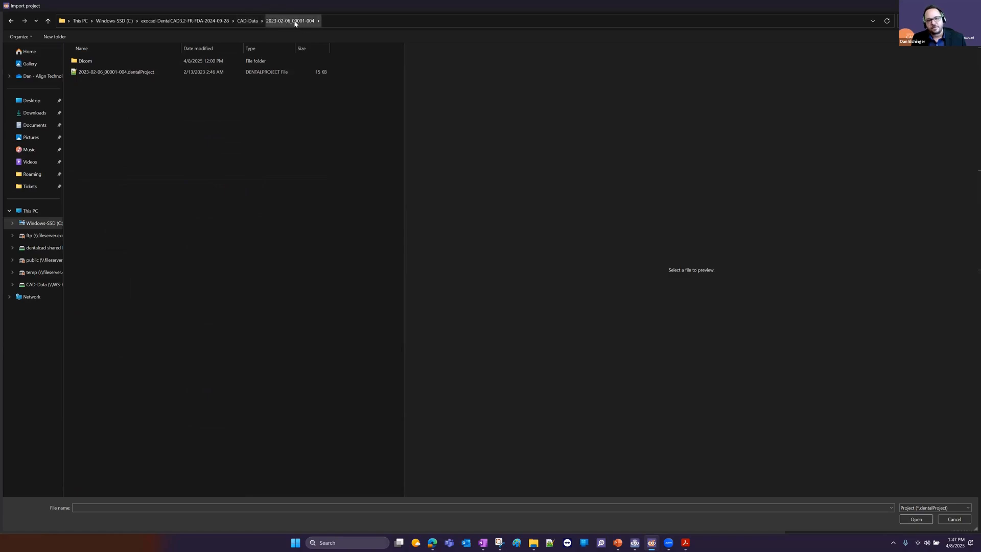
pyautogui.doubleClick(147, 77)
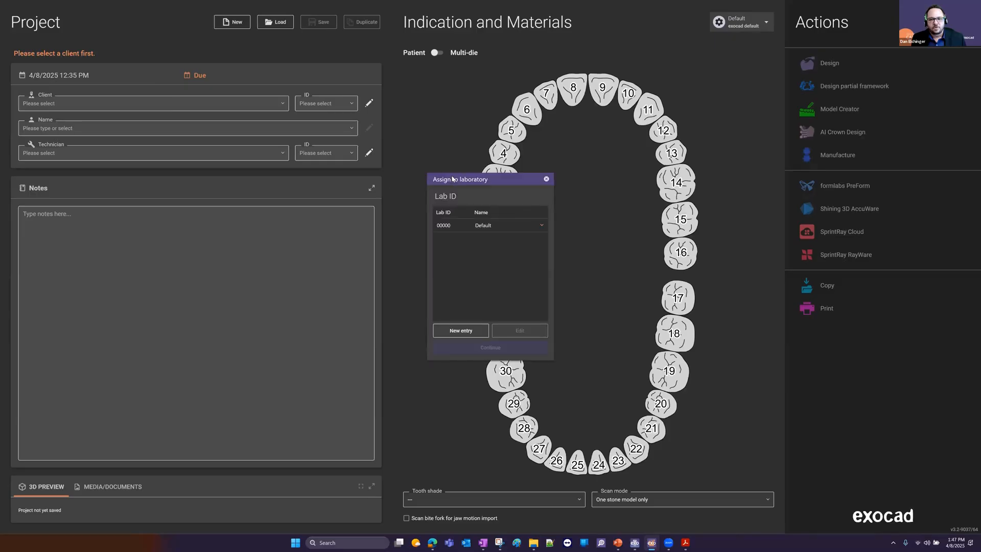
pyautogui.moveTo(453, 179); pyautogui.dragTo(430, 144)
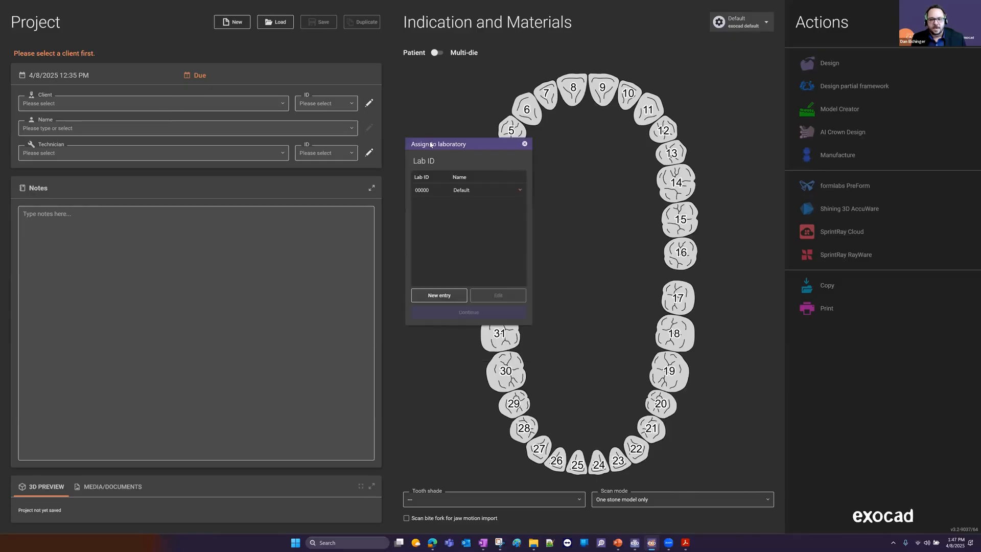
pyautogui.click(460, 191)
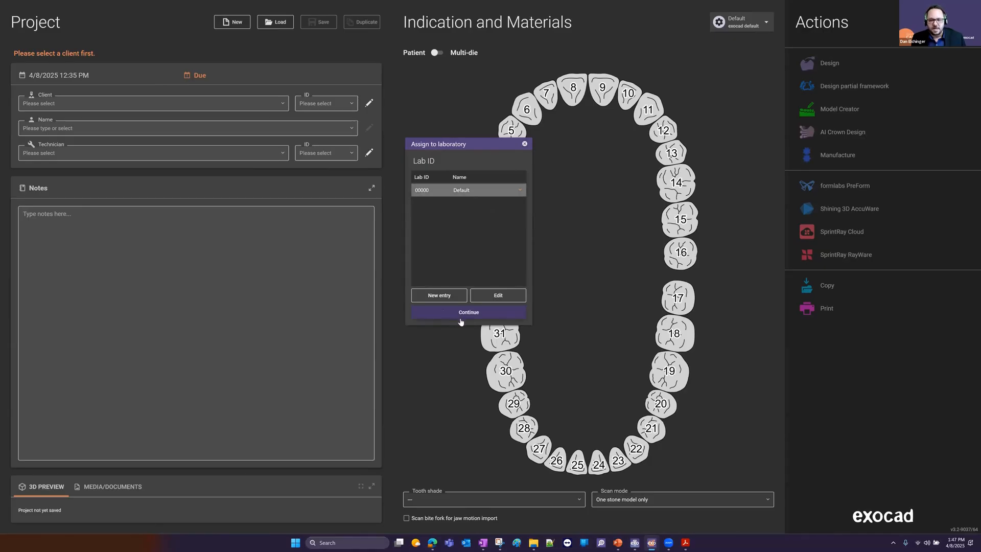
pyautogui.click(525, 146)
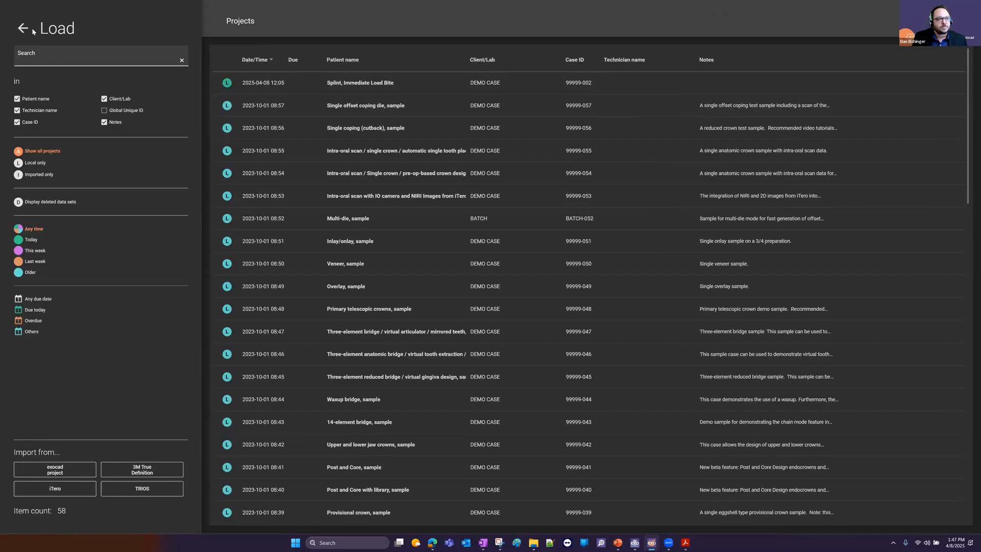
pyautogui.click(23, 28)
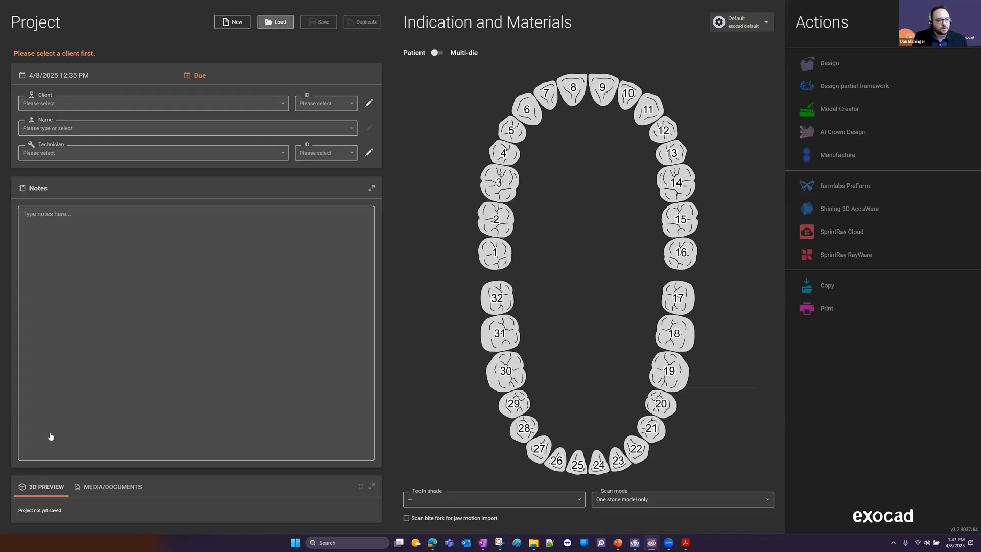
# Step: Start an exocad project import and browse to the CAD-Data folder of the exocad-DentalCAD3.2-FR-FDA-2024-09-28 installation
pyautogui.click(272, 24)
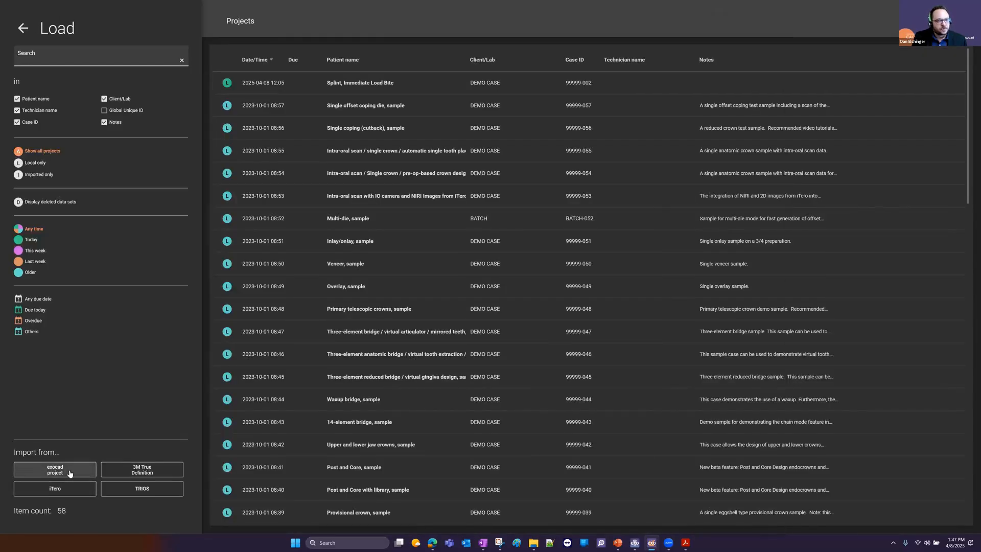
pyautogui.click(53, 481)
pyautogui.click(114, 21)
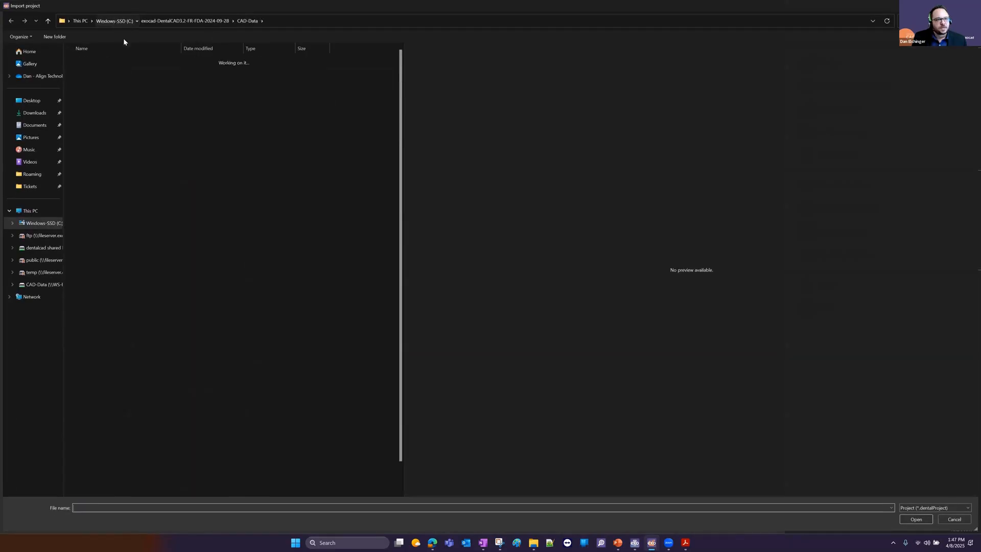
pyautogui.doubleClick(95, 61)
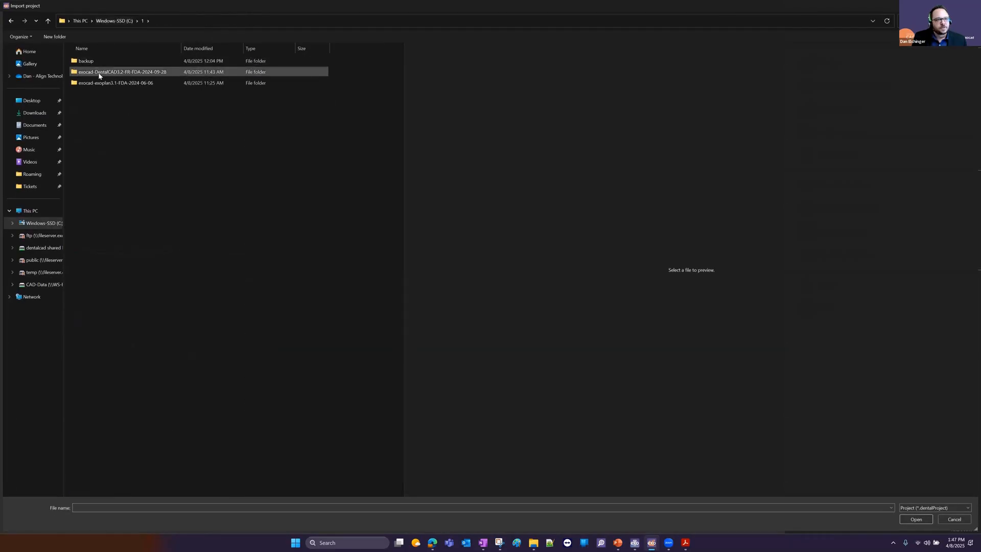
pyautogui.click(94, 75)
pyautogui.doubleClick(93, 76)
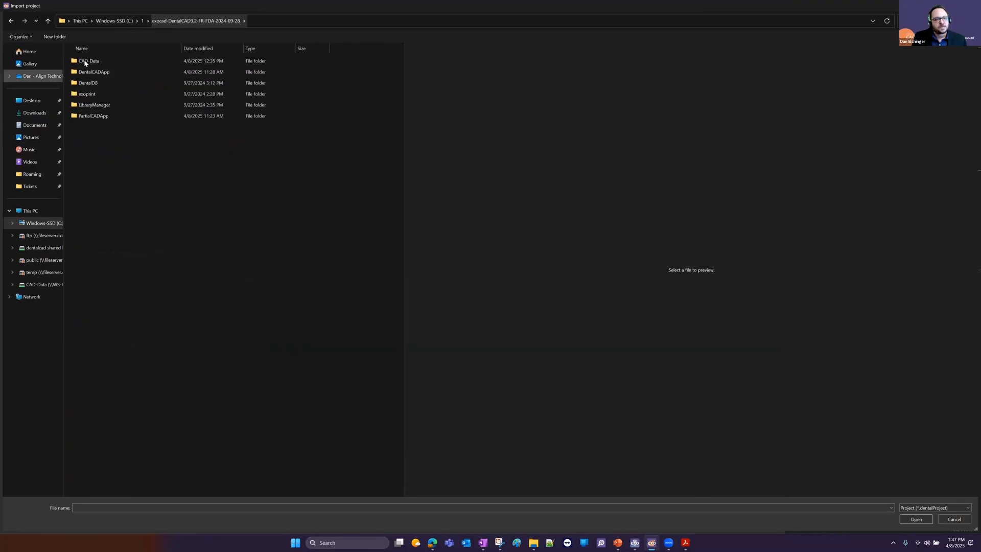
pyautogui.click(85, 62)
pyautogui.doubleClick(86, 62)
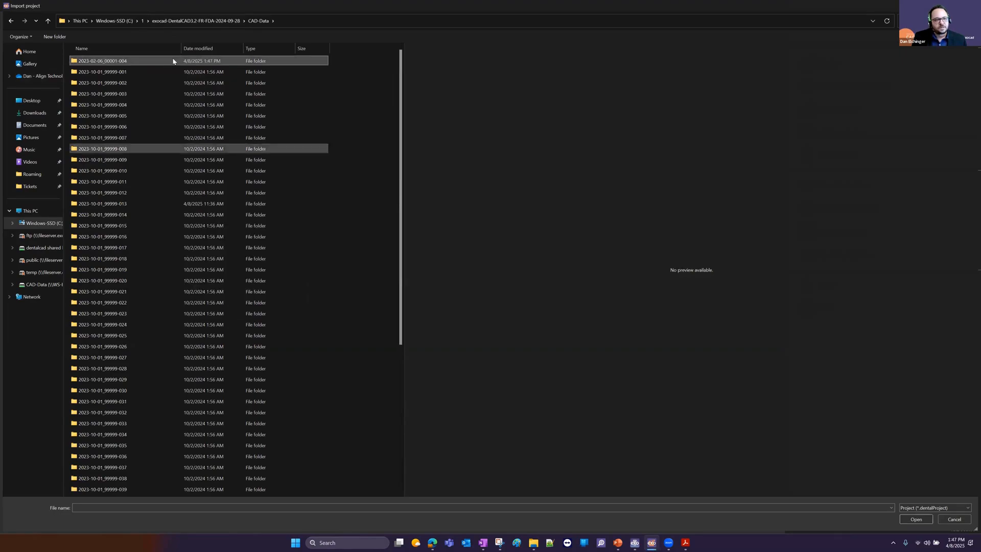
# Step: Import 2023-02-06_00001-004.dentalProject from its project folder, treating it as local instead of assigning it to a laboratory
pyautogui.click(151, 63)
pyautogui.doubleClick(147, 64)
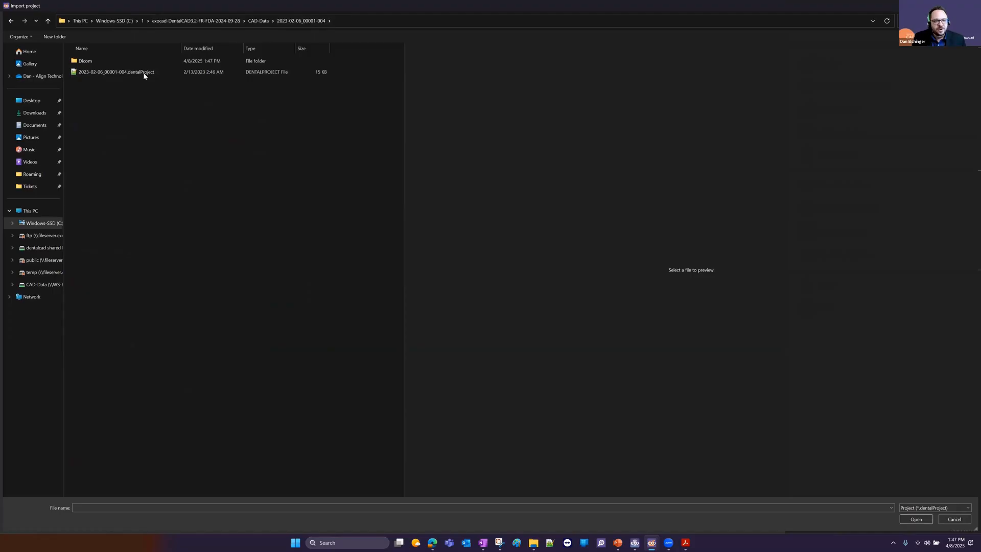
pyautogui.click(143, 73)
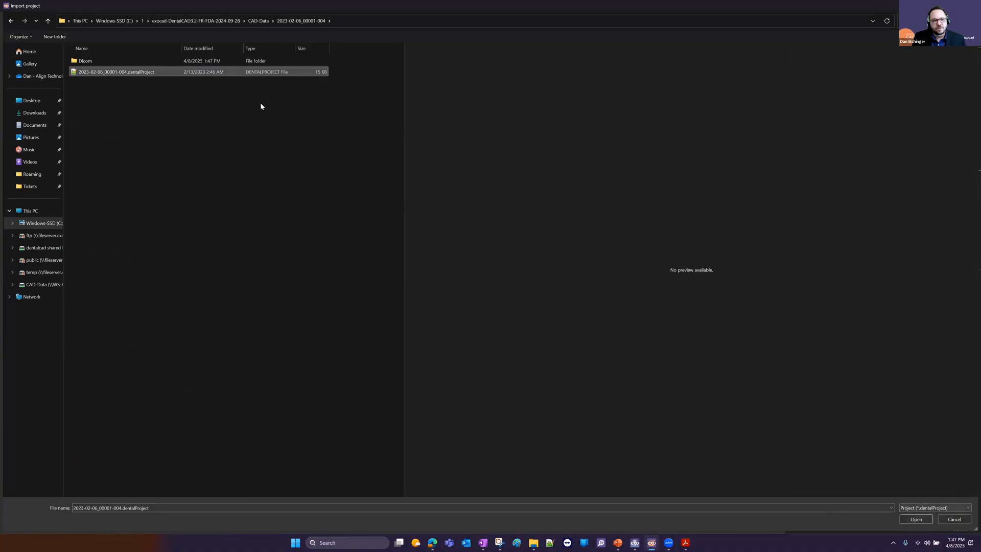
pyautogui.doubleClick(175, 75)
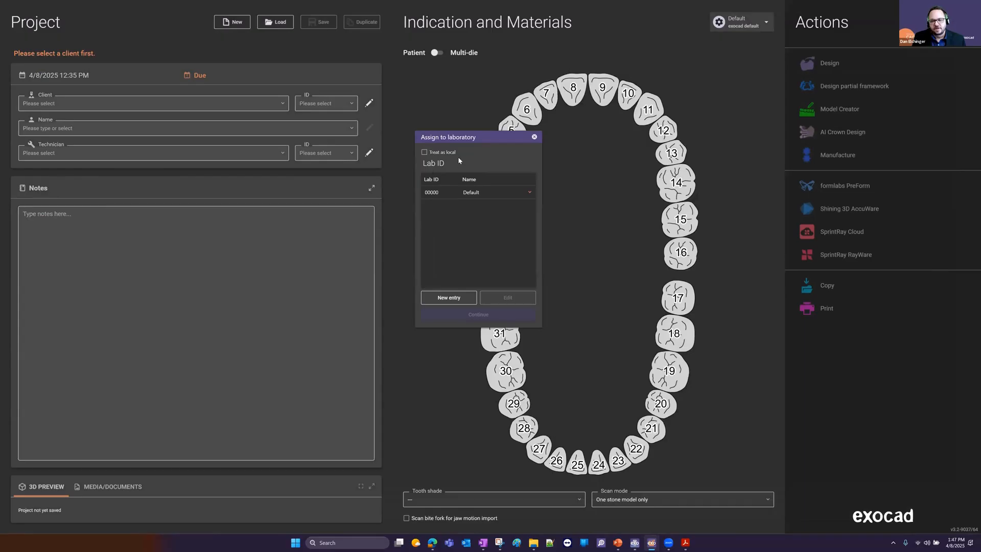
pyautogui.click(425, 152)
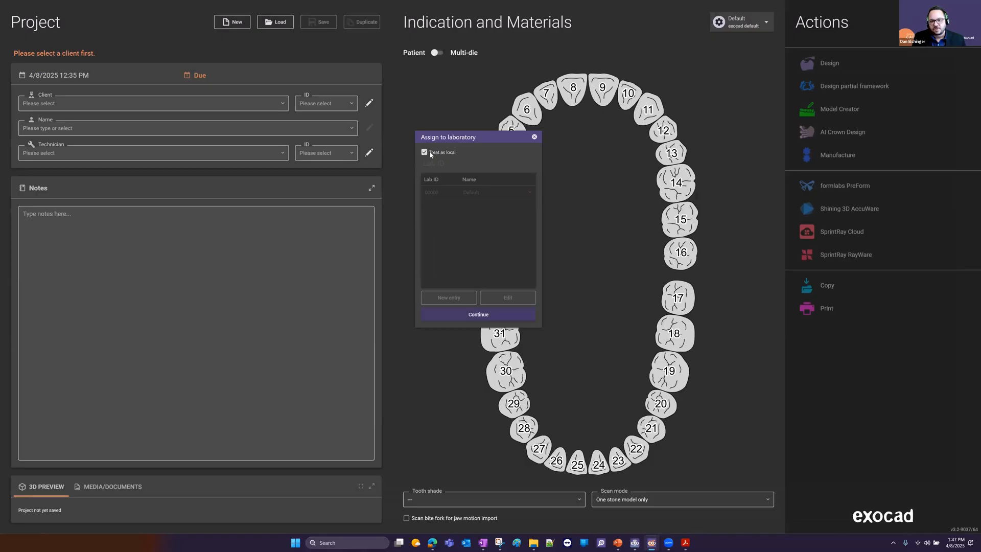
pyautogui.click(463, 312)
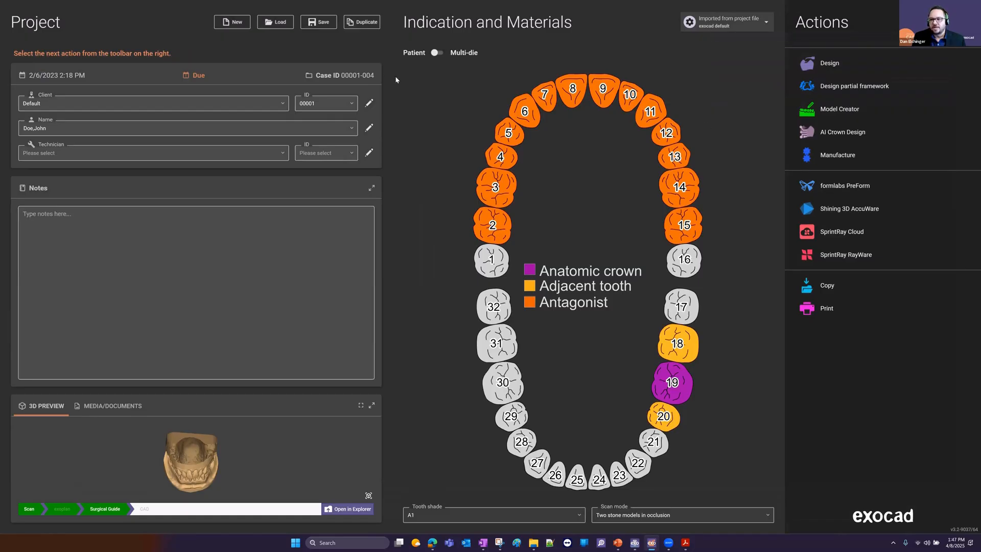
# Step: Open the project for design, import the planned implant positions and tooth setup, and accept the 4 mm stock abutment connection for tooth 19
pyautogui.click(809, 62)
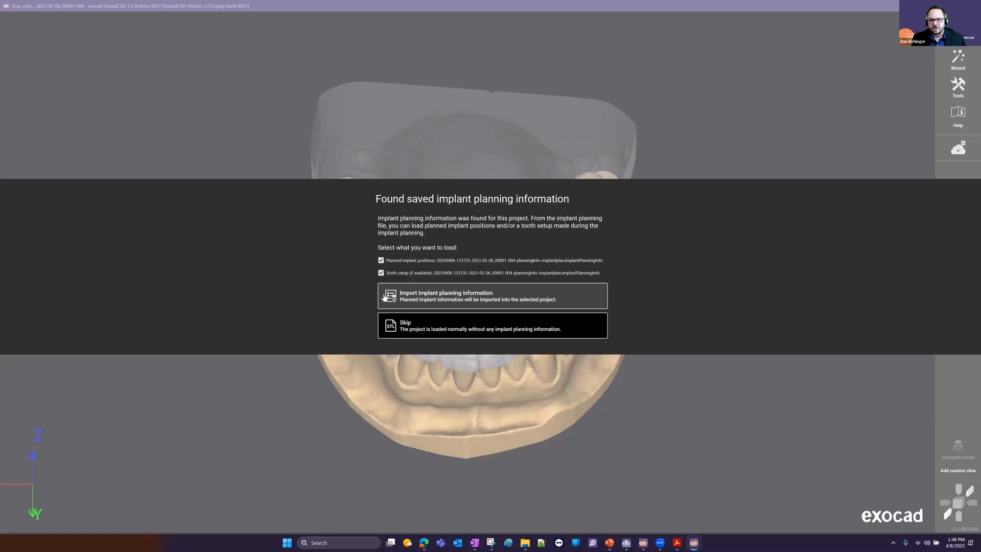
pyautogui.click(419, 301)
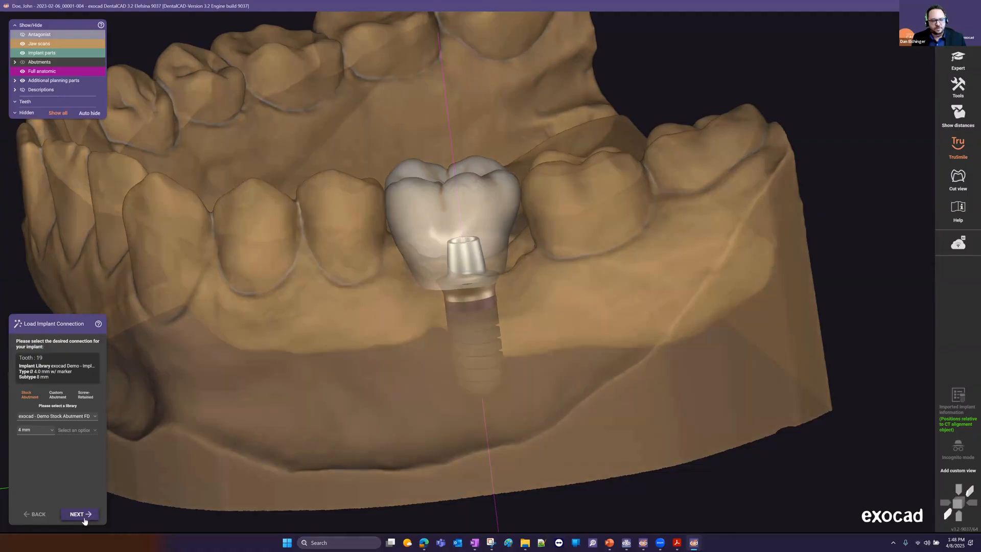
pyautogui.click(87, 519)
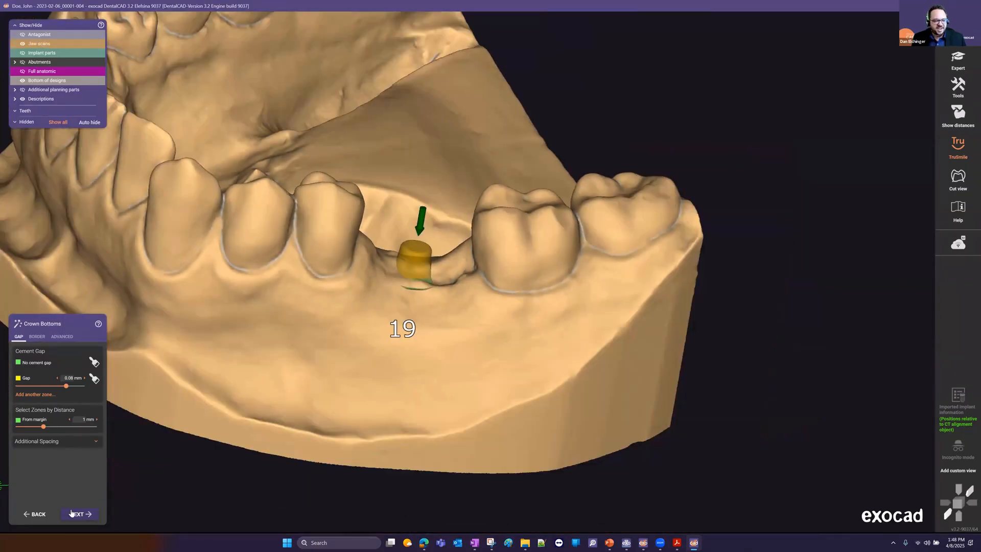
# Step: Accept the crown bottom settings and the placement of tooth 19, proceeding to free-forming
pyautogui.click(71, 514)
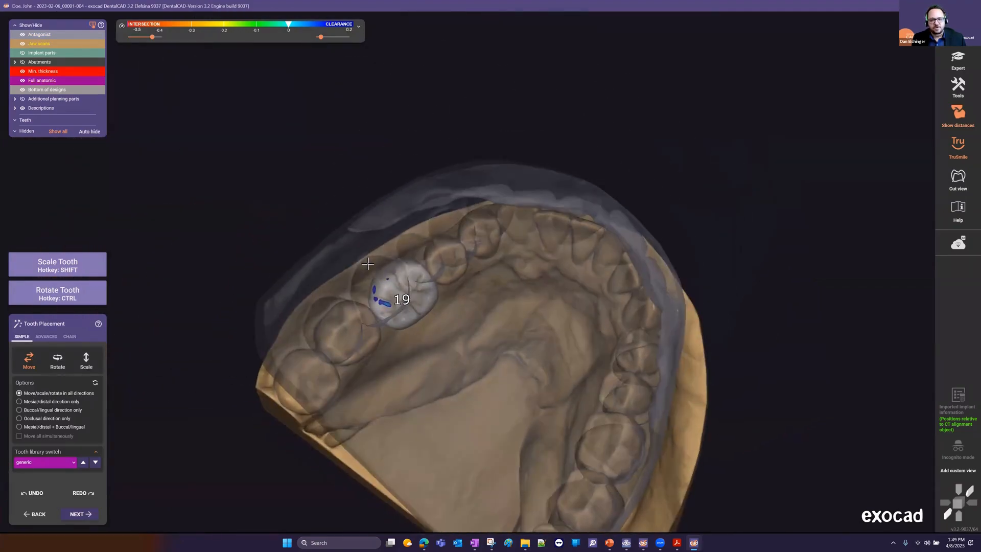
pyautogui.scroll(2, 410, 316)
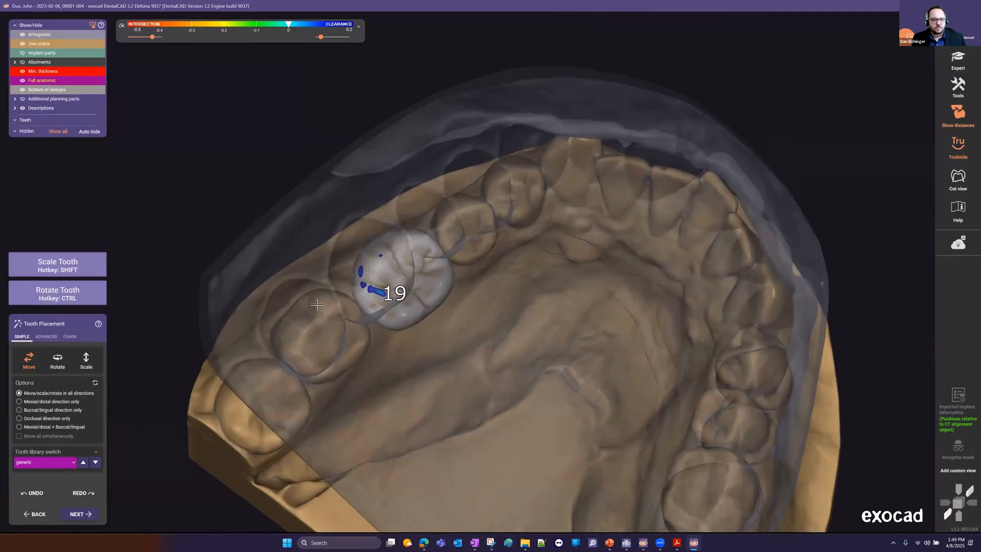
pyautogui.hotkey('ctrl', 'n')
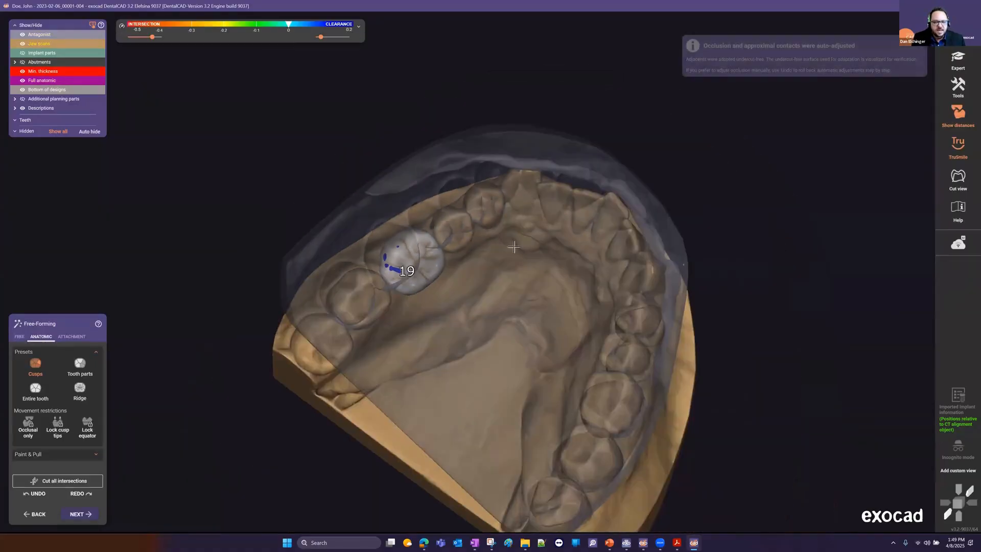
# Step: Cut all intersections of the tooth 19 crown in the anatomic free-forming stage
pyautogui.scroll(-2, 514, 247)
pyautogui.moveTo(514, 247); pyautogui.dragTo(526, 247, button='right')
pyautogui.moveTo(319, 369); pyautogui.dragTo(445, 411, button='middle')
pyautogui.press('a')
pyautogui.moveTo(451, 208); pyautogui.dragTo(458, 214, button='right')
pyautogui.scroll(3, 528, 313)
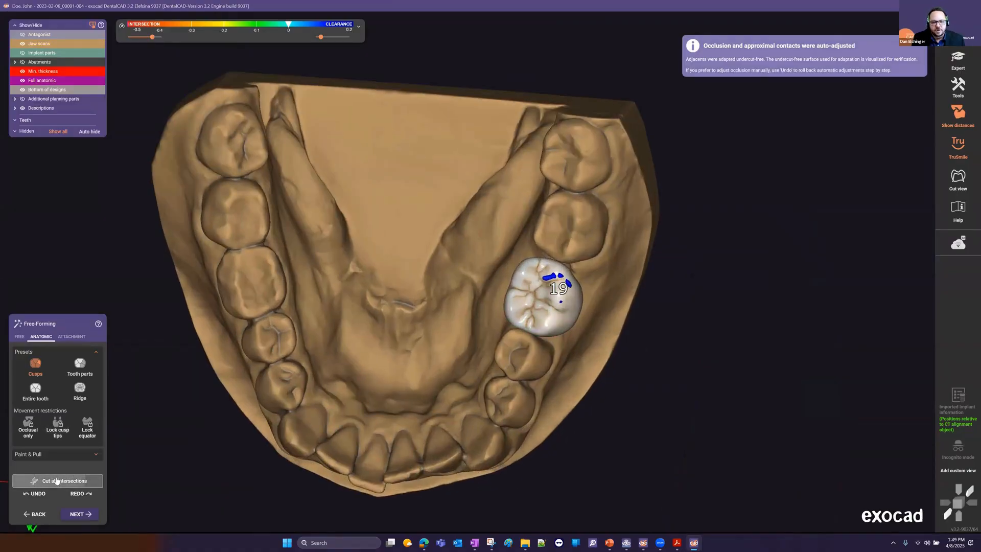
pyautogui.click(75, 481)
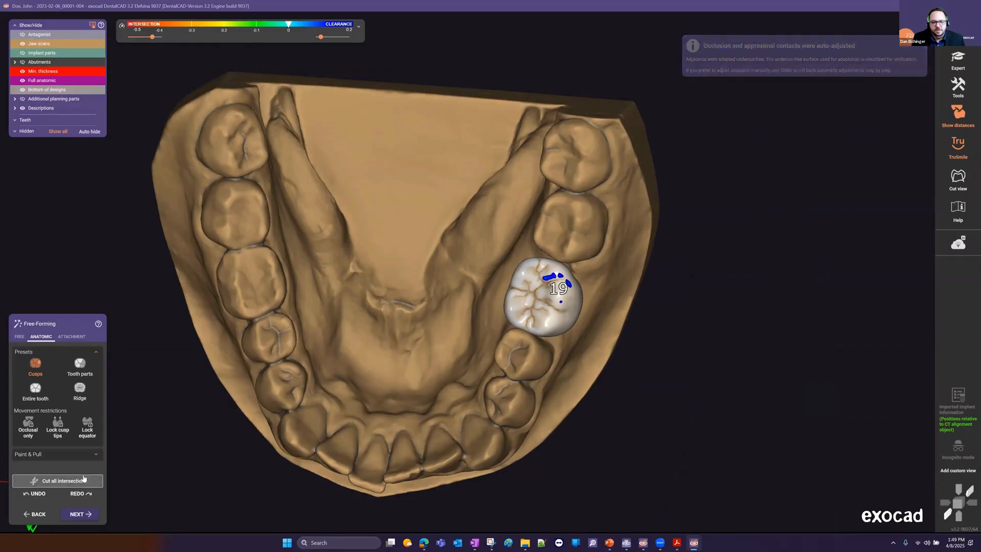
# Step: Hide the minimum thickness, bottom of designs and descriptions, keeping the jaw scan and full anatomic crown displayed for export
pyautogui.scroll(-3, 462, 221)
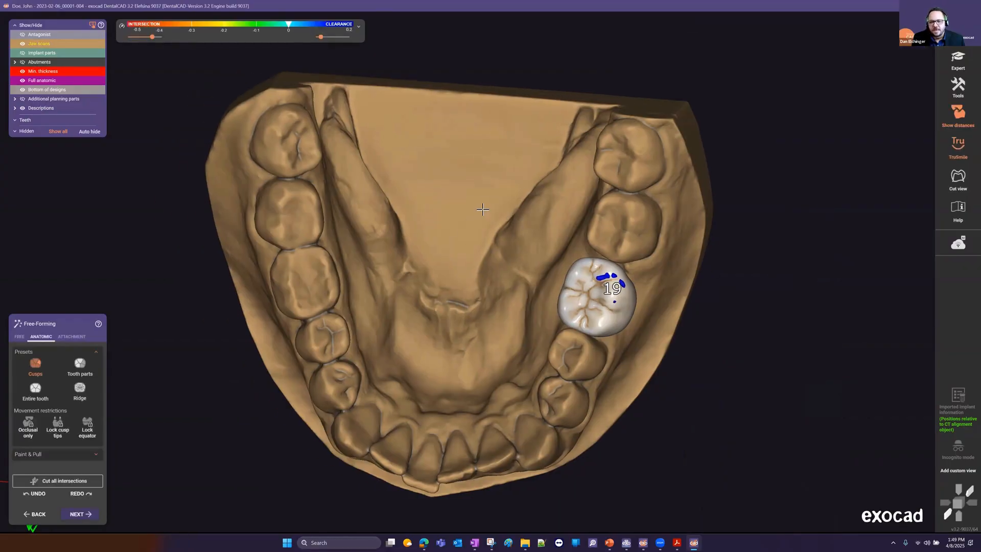
pyautogui.rightClick(593, 72)
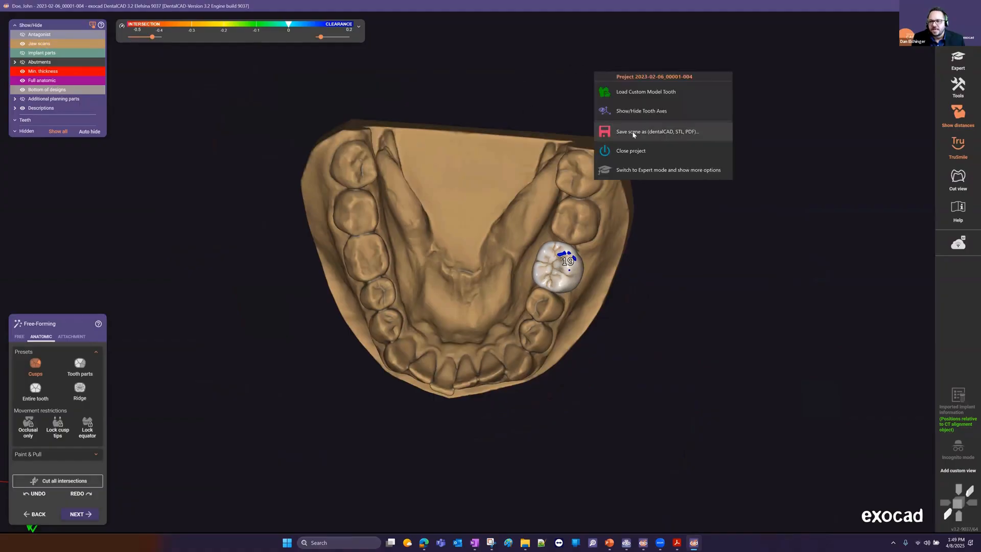
pyautogui.click(847, 104)
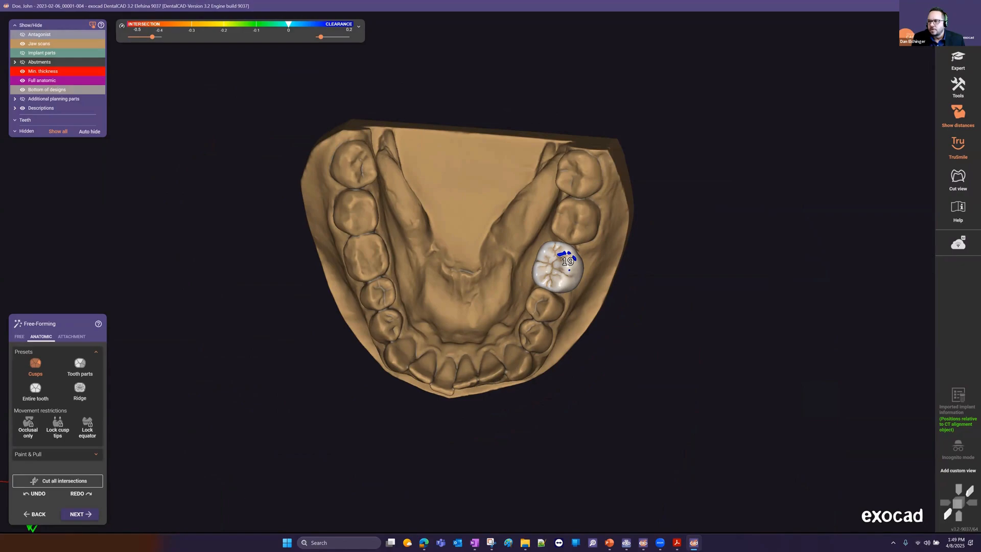
pyautogui.click(958, 32)
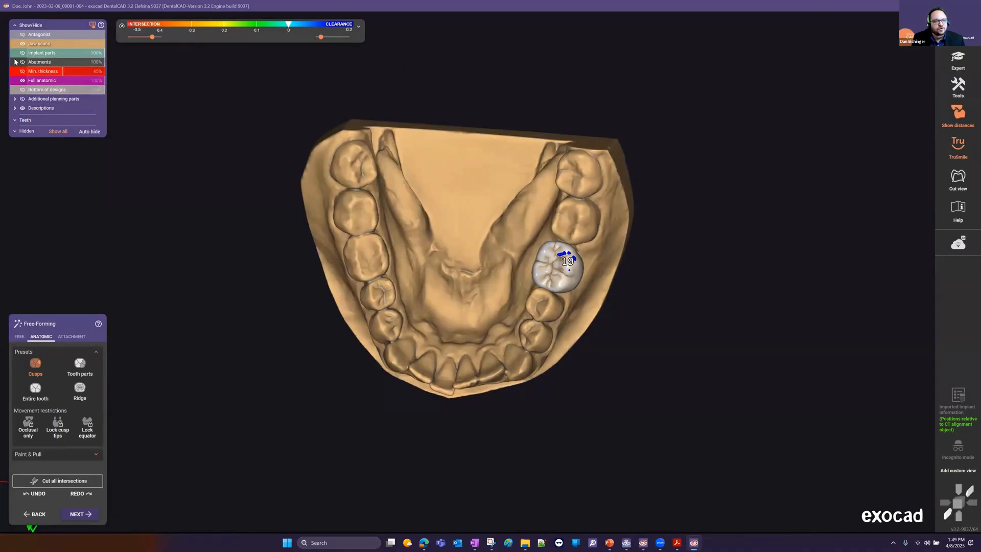
pyautogui.click(22, 108)
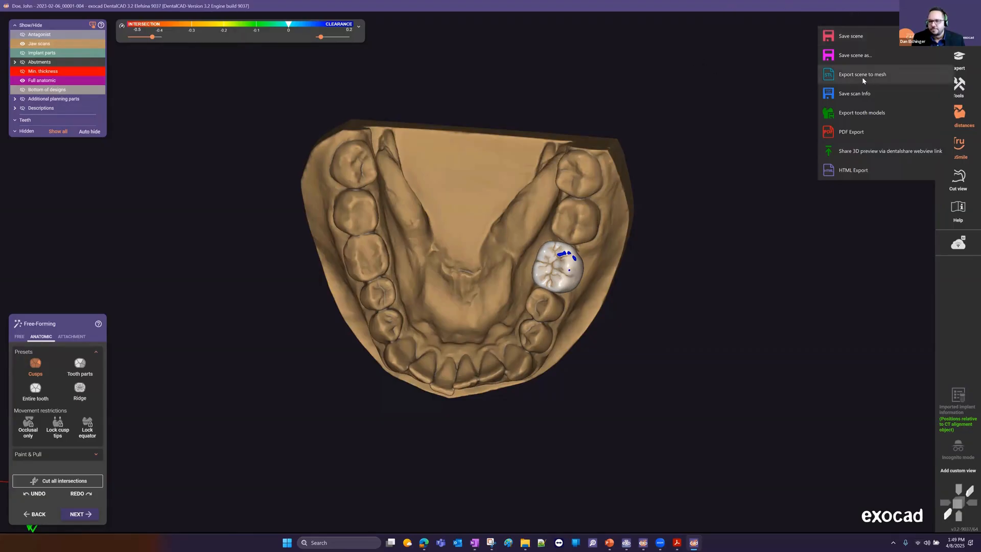
# Step: Export only the visible objects of the scene as a plain STL mesh named LOWER ARCH on the Desktop
pyautogui.click(866, 75)
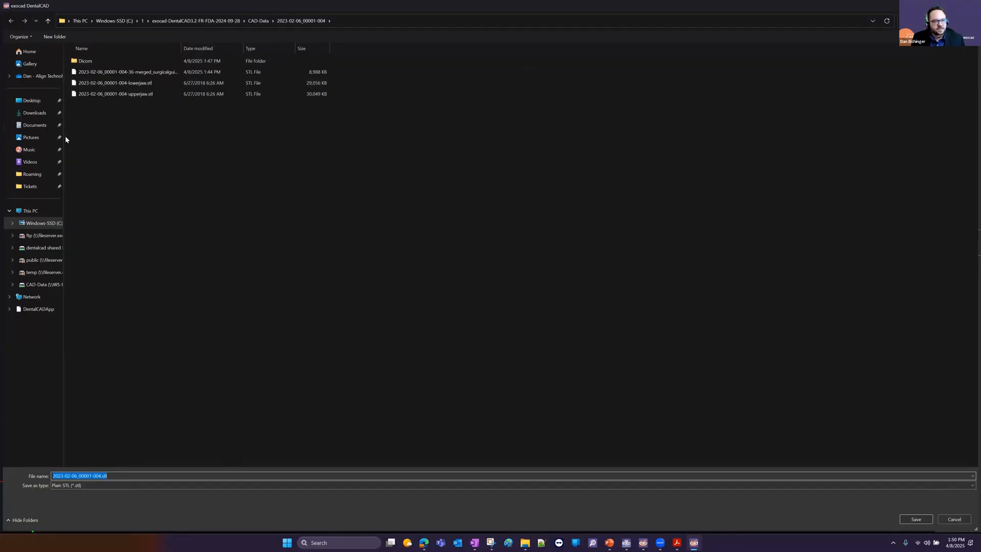
pyautogui.click(36, 101)
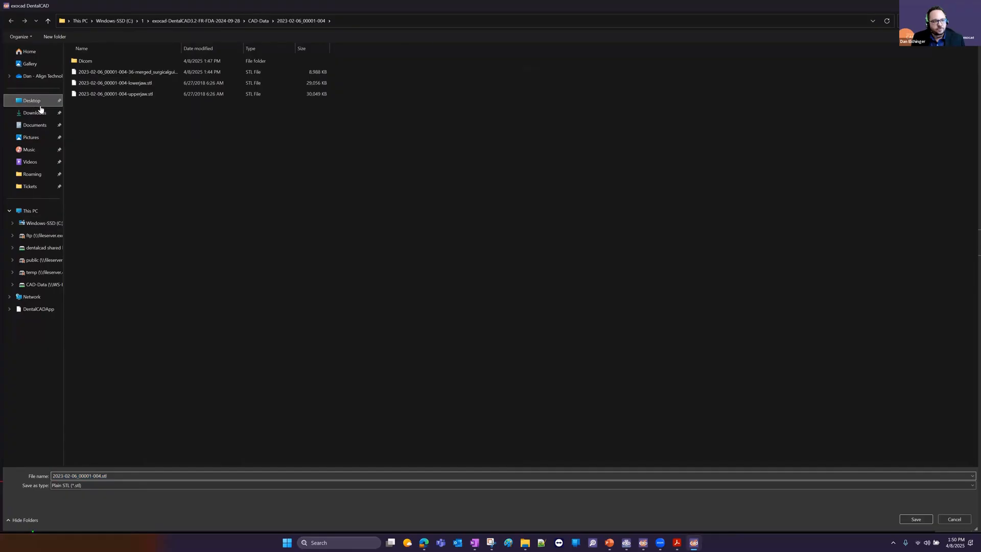
pyautogui.click(131, 476)
pyautogui.write('LOWER ARCH')
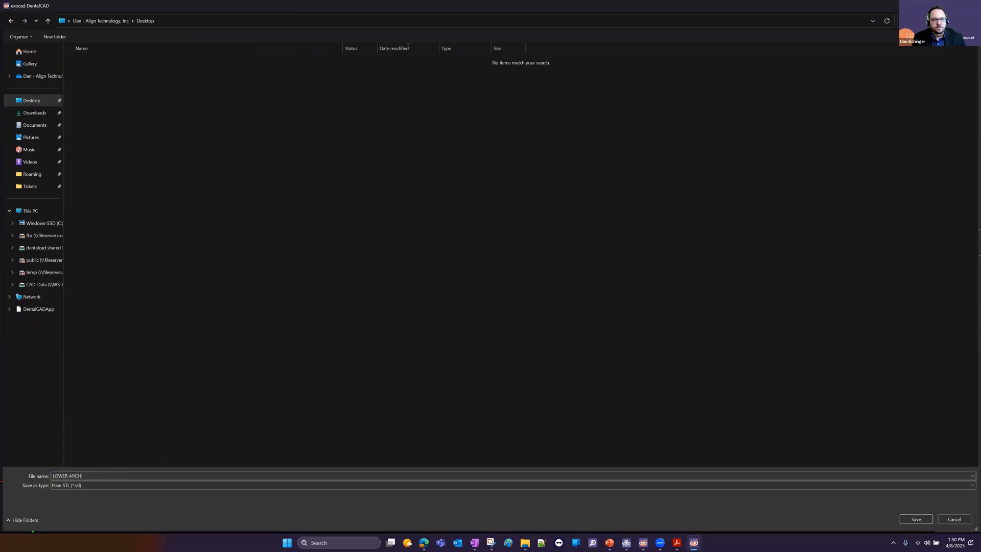
pyautogui.press('Return')
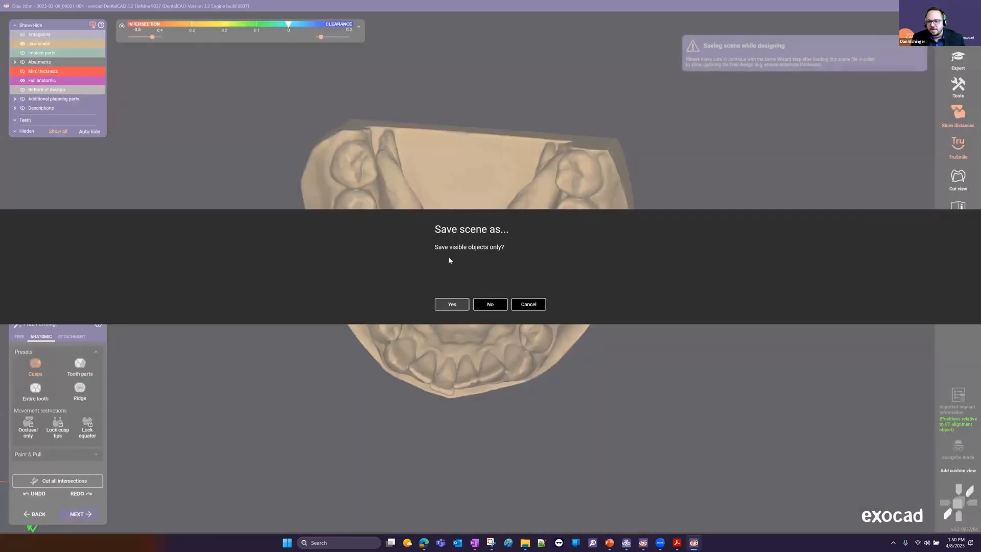
pyautogui.click(450, 305)
# Step: Finish free-forming the tooth 19 crown and leave the design for the project screen
pyautogui.moveTo(641, 201); pyautogui.dragTo(615, 210, button='right')
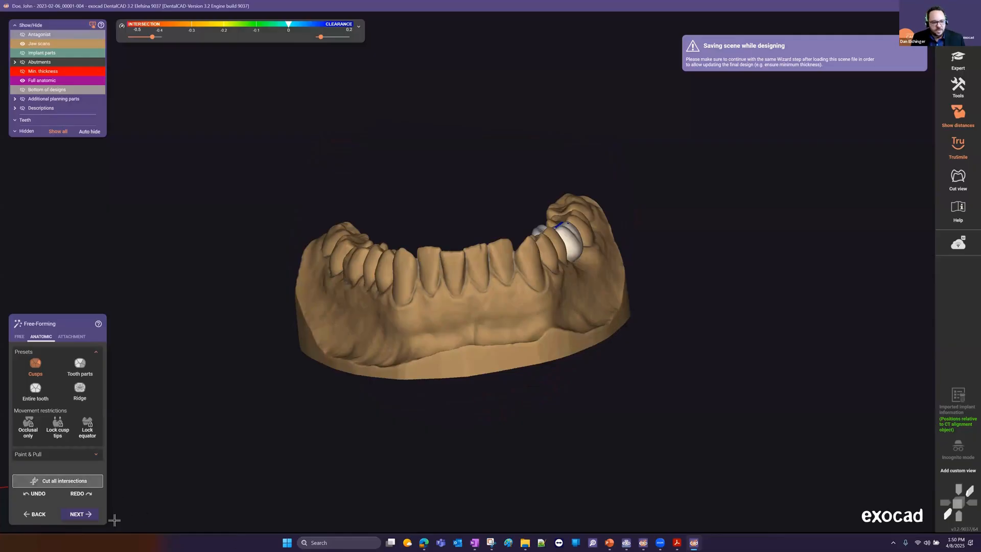
pyautogui.click(82, 514)
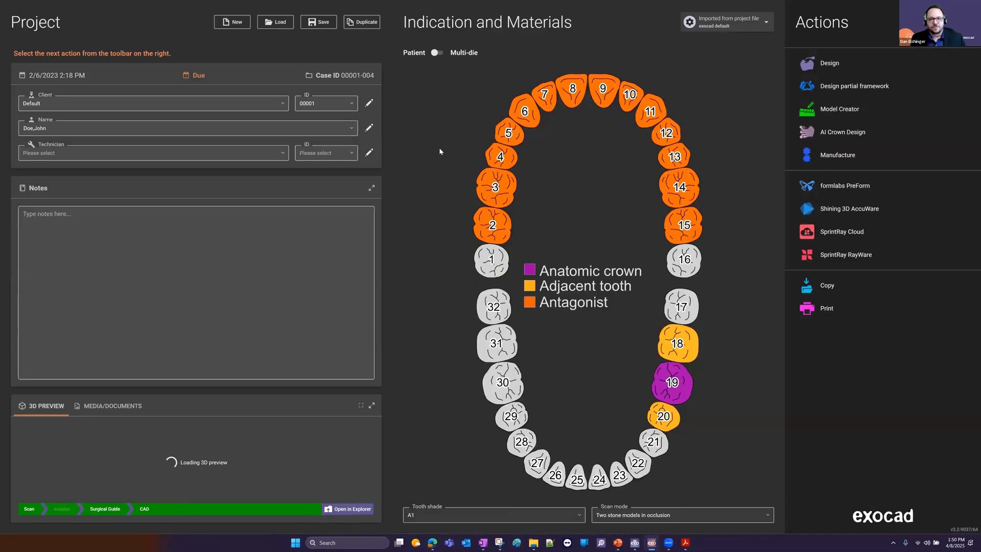
# Step: Duplicate the project with only its scan data, leaving out the designed files, and save the copy
pyautogui.click(369, 23)
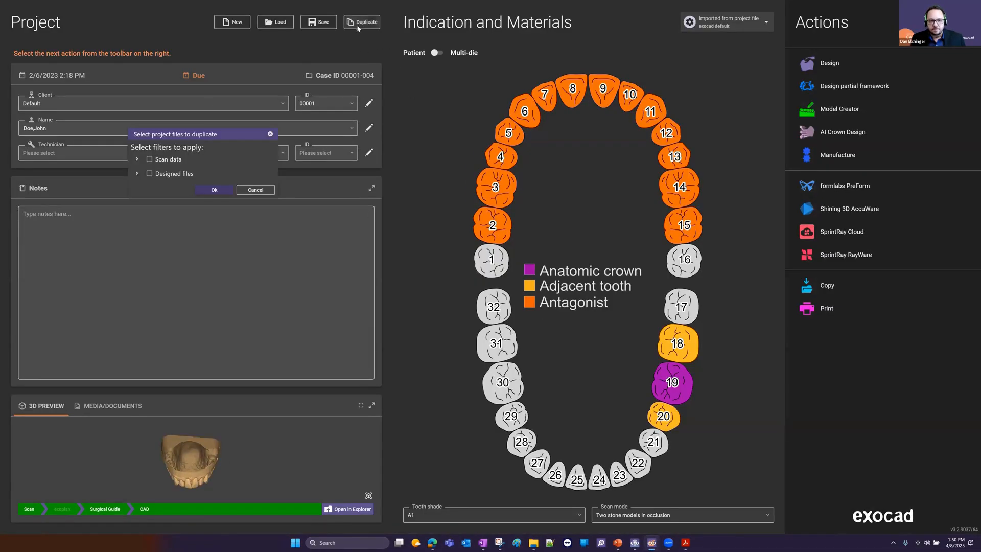
pyautogui.click(150, 159)
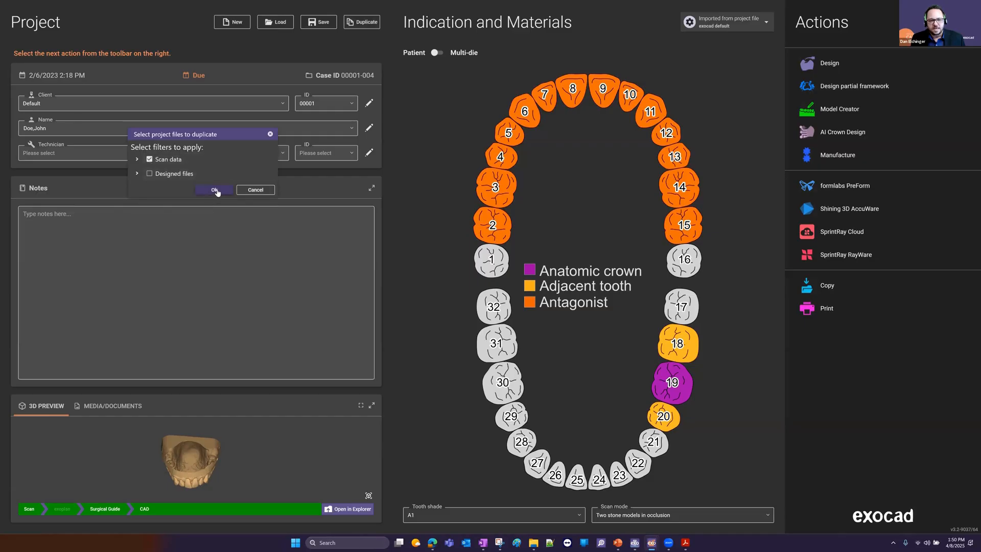
pyautogui.click(215, 191)
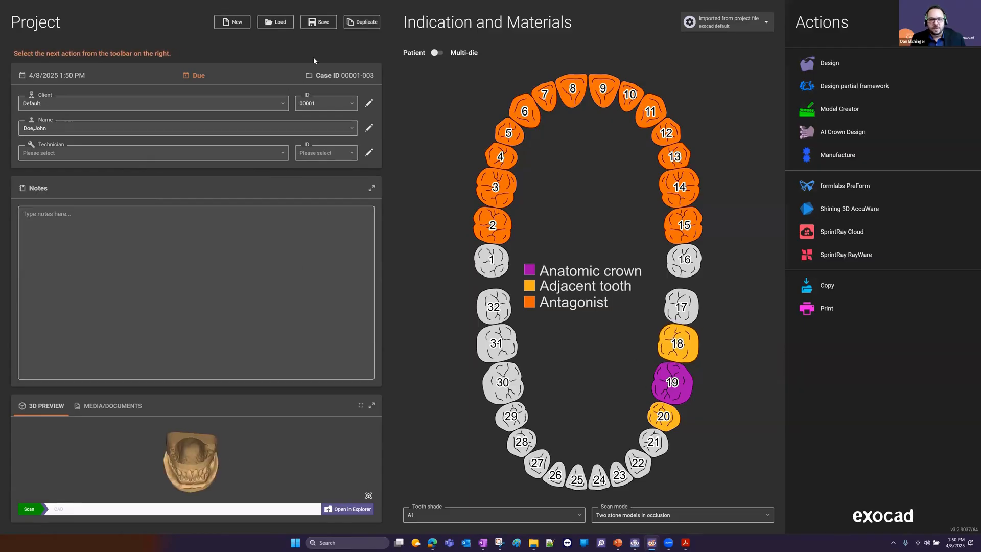
pyautogui.click(313, 26)
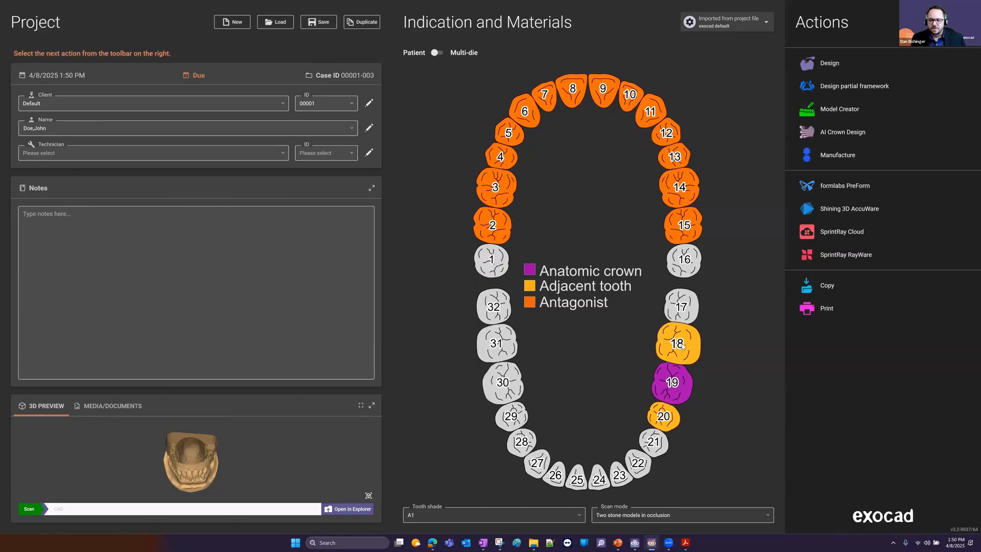
# Step: Open tooth 19's configuration and clear its anatomic crown indication in the duplicated project
pyautogui.click(672, 382)
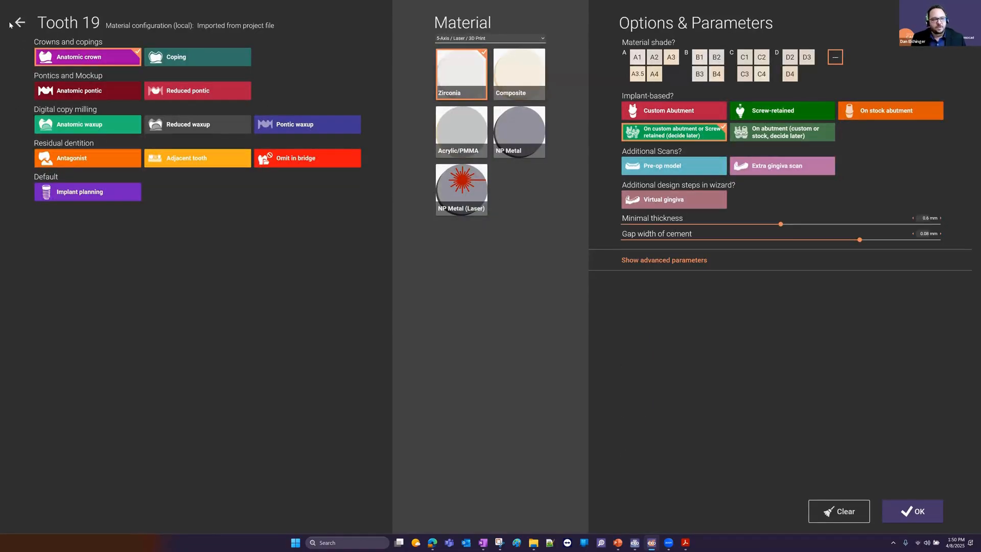
pyautogui.click(18, 23)
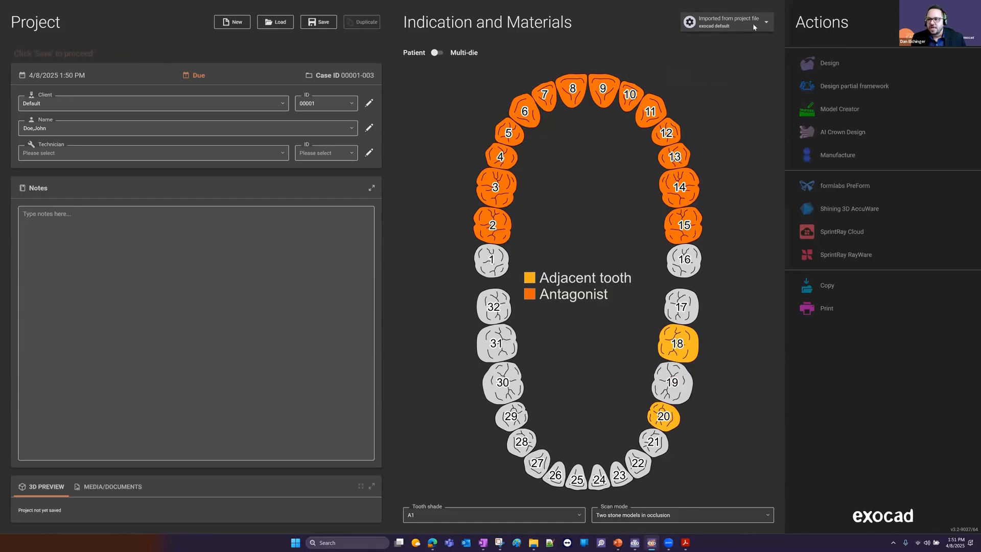
# Step: Switch the project's material configuration from the imported one to the local Default configuration
pyautogui.click(716, 30)
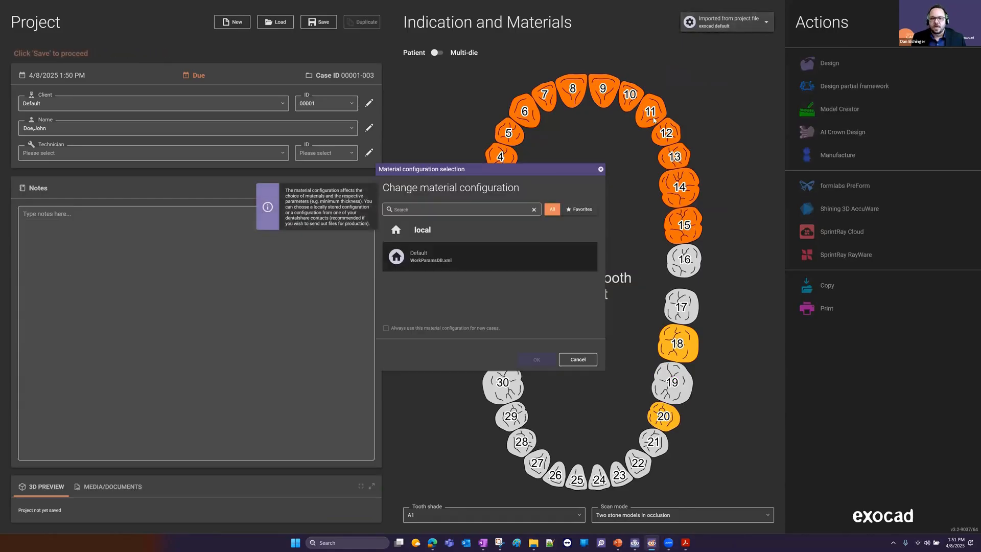
pyautogui.click(417, 266)
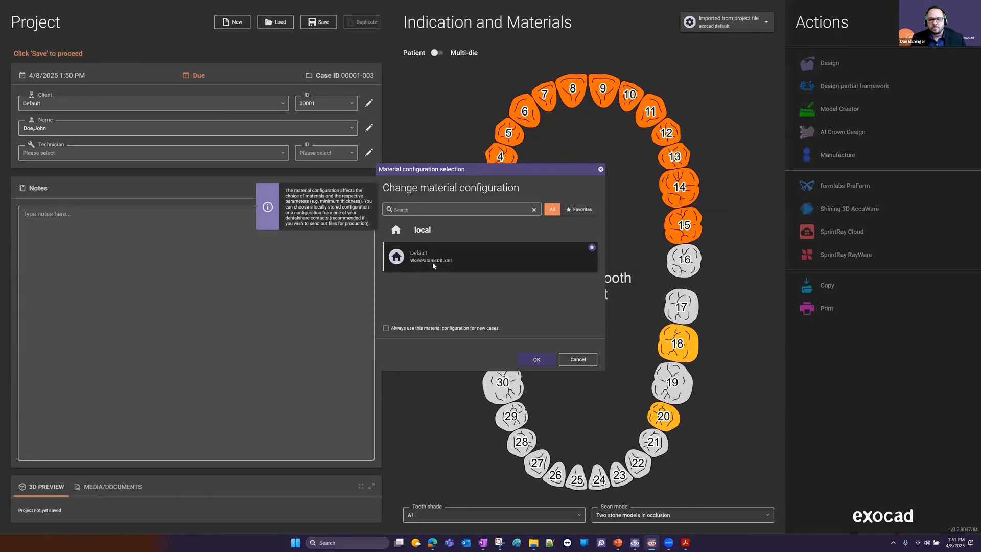
pyautogui.click(536, 360)
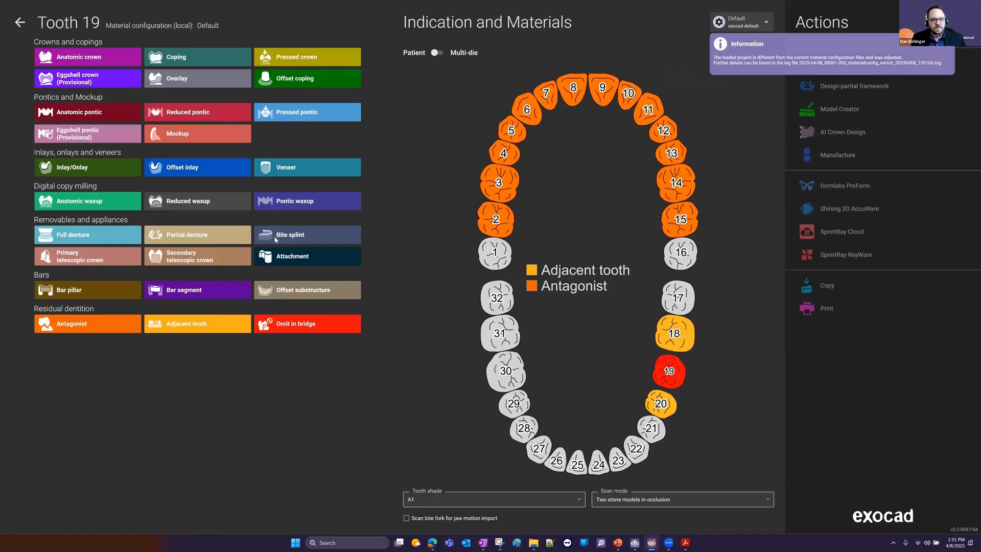
# Step: Assign tooth 19 a standard bite splint indication with 3D Print as the material
pyautogui.click(274, 235)
pyautogui.click(457, 72)
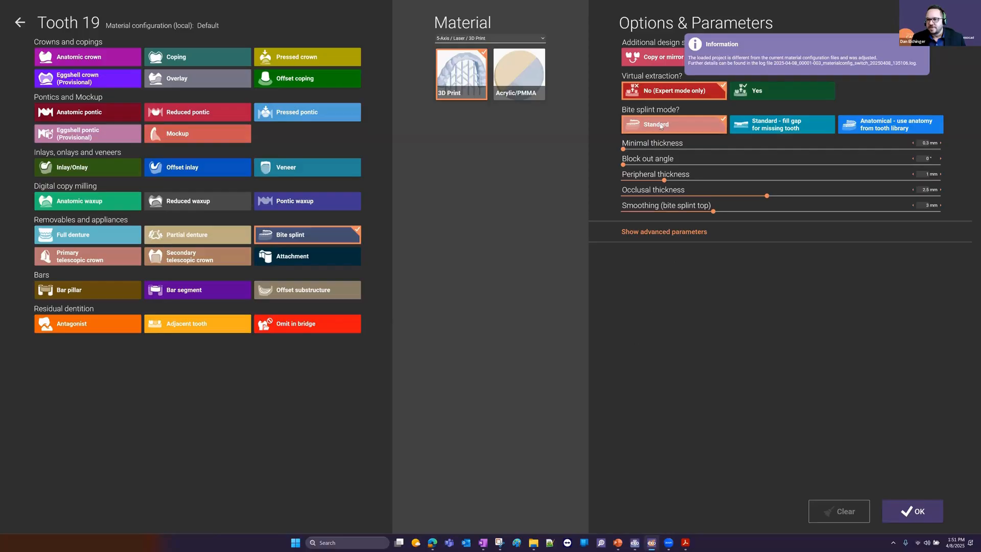
pyautogui.click(920, 510)
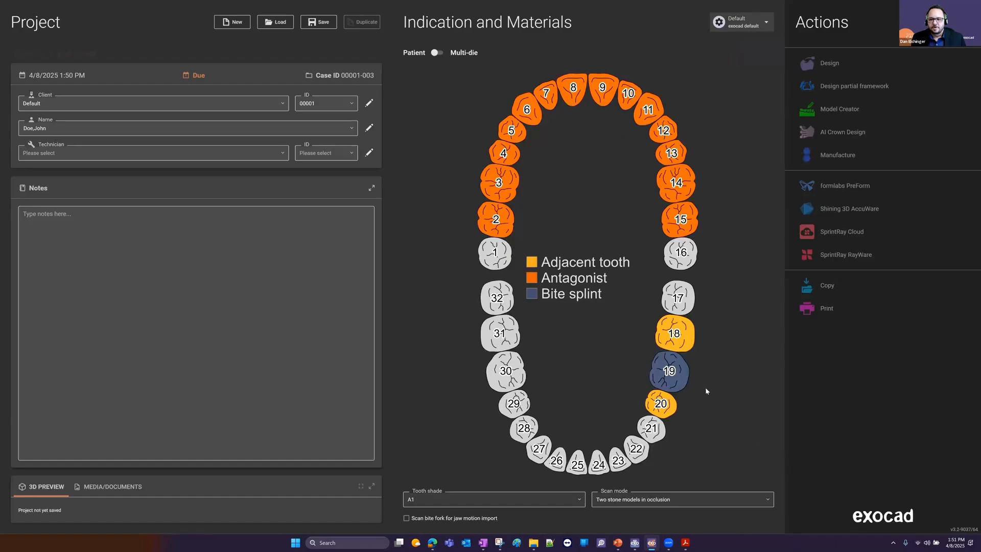
# Step: Copy tooth 19's bite splint indication to the rest of the lower arch, teeth 17, 18 and 20 through 32
pyautogui.click(680, 344)
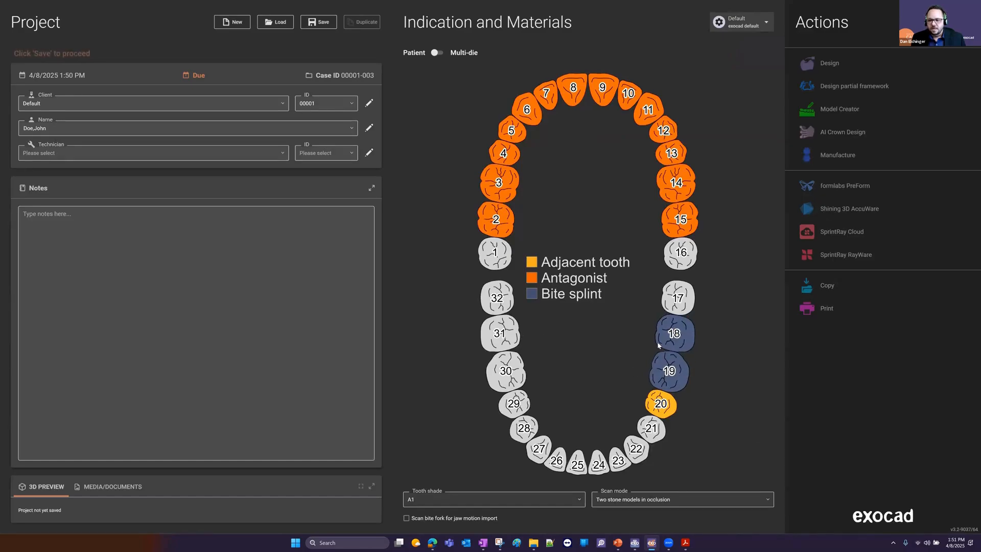
pyautogui.click(660, 403)
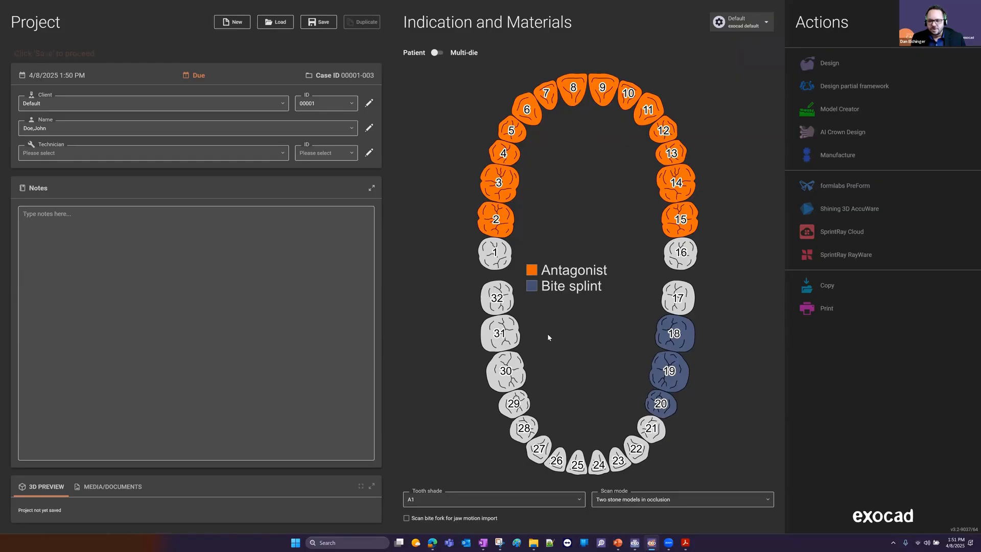
pyautogui.click(496, 321)
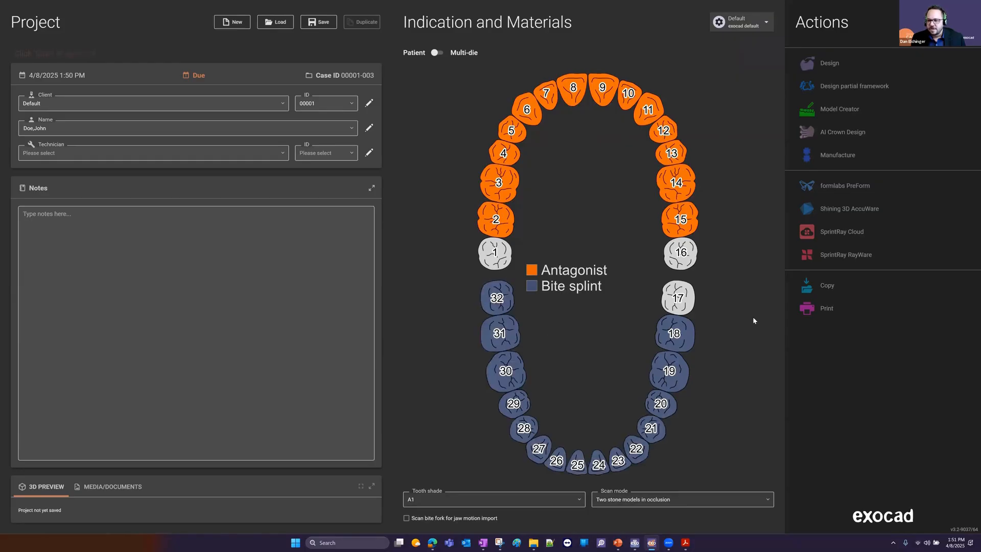
pyautogui.click(678, 301)
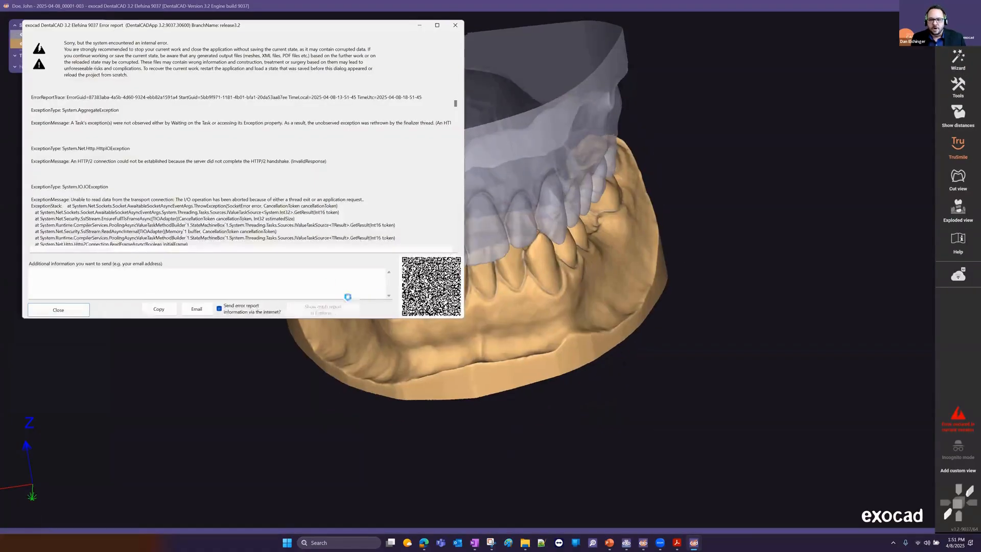
# Step: Dismiss the error report and add LOWER ARCH.stl from the Desktop to the scene as an extra jaw scan
pyautogui.click(455, 24)
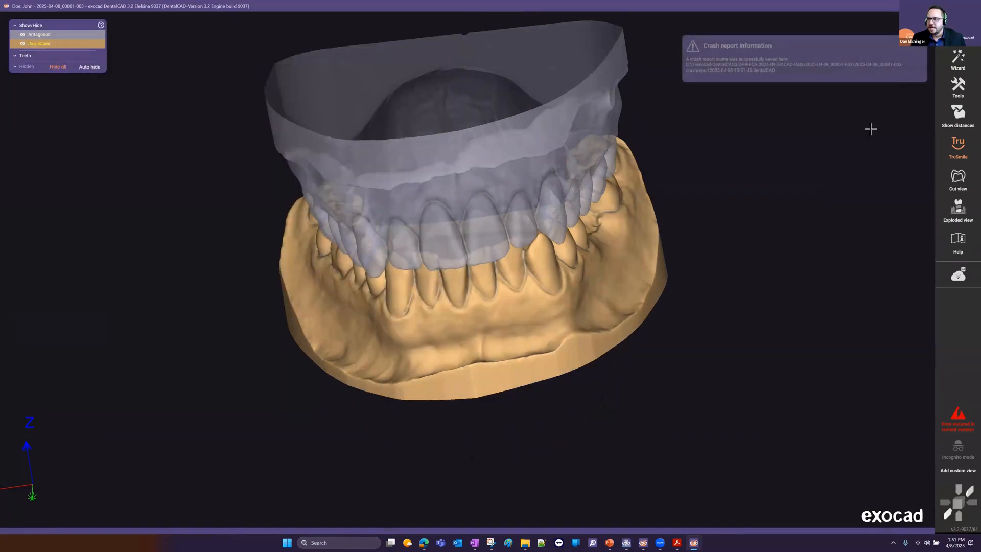
pyautogui.click(958, 89)
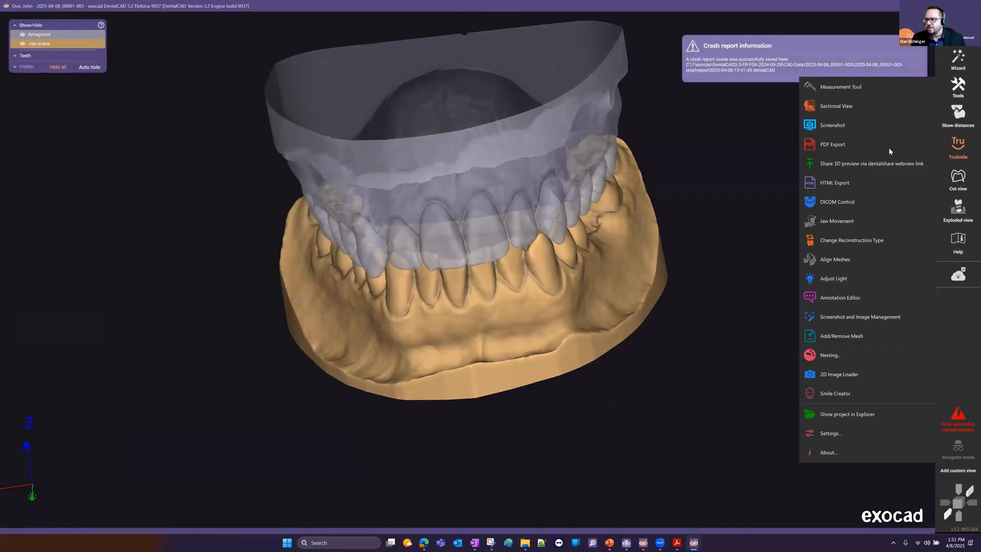
pyautogui.click(833, 336)
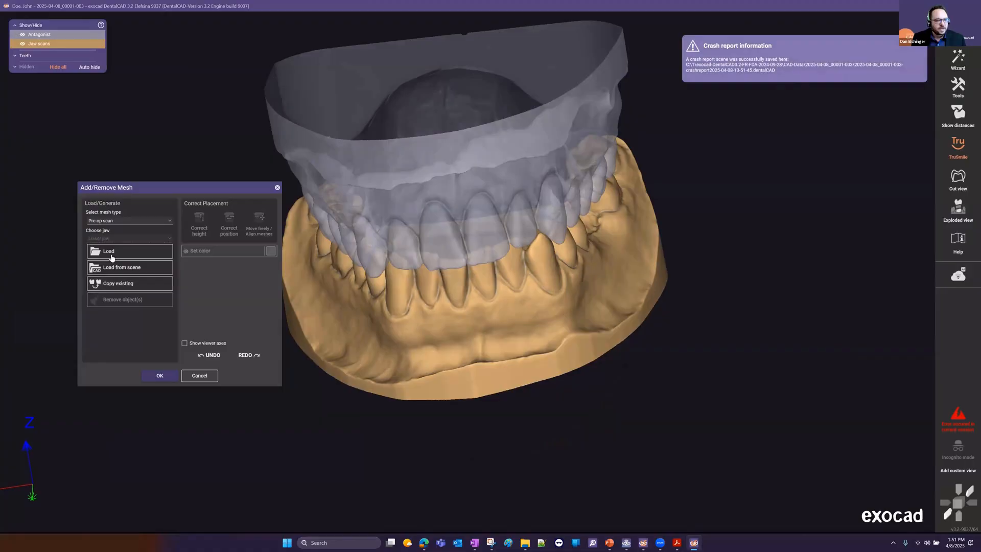
pyautogui.click(125, 219)
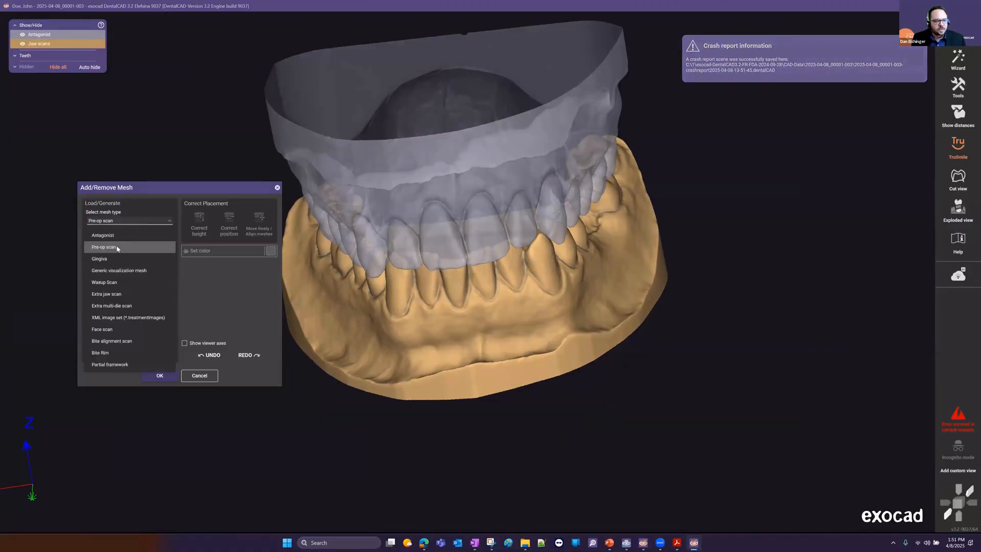
pyautogui.click(106, 295)
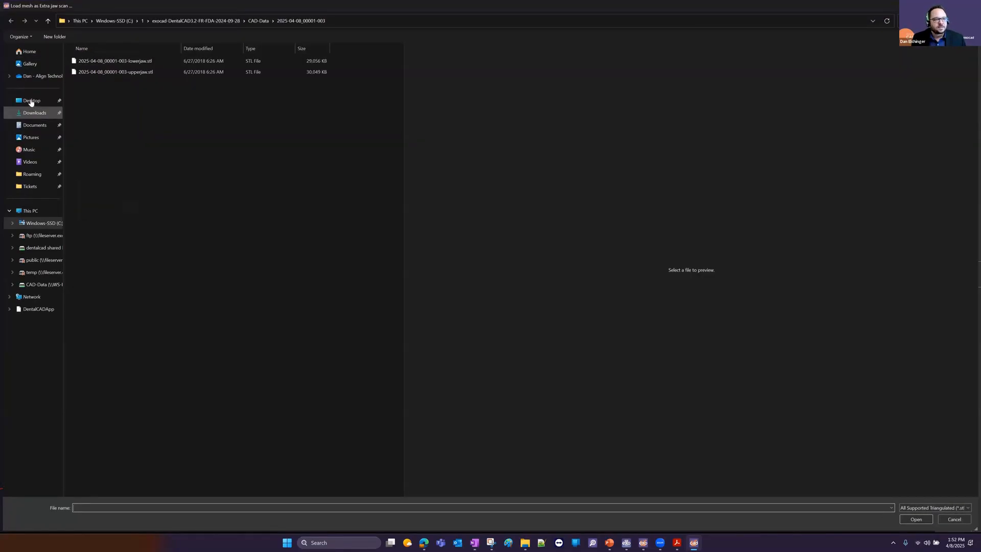
pyautogui.click(32, 100)
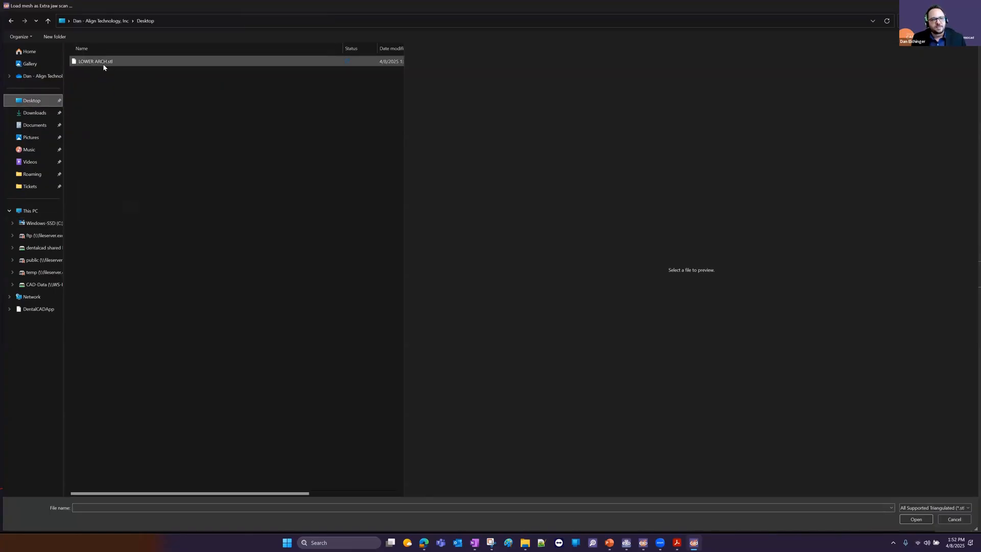
pyautogui.click(90, 62)
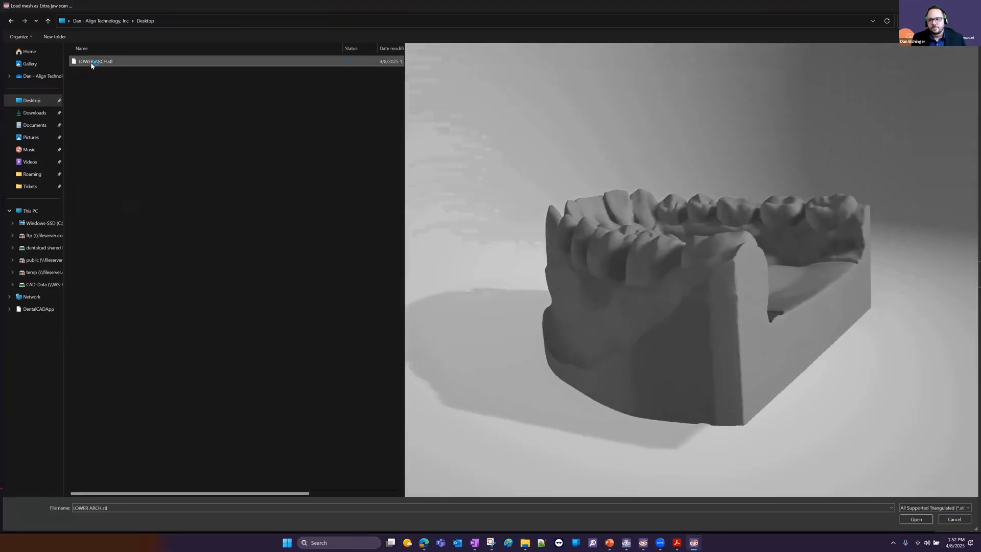
pyautogui.doubleClick(91, 66)
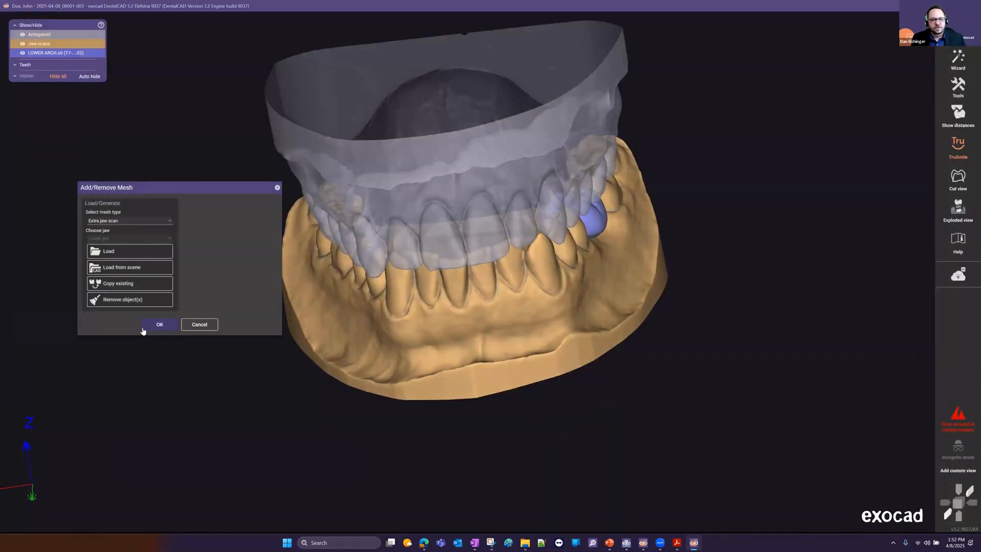
pyautogui.click(159, 324)
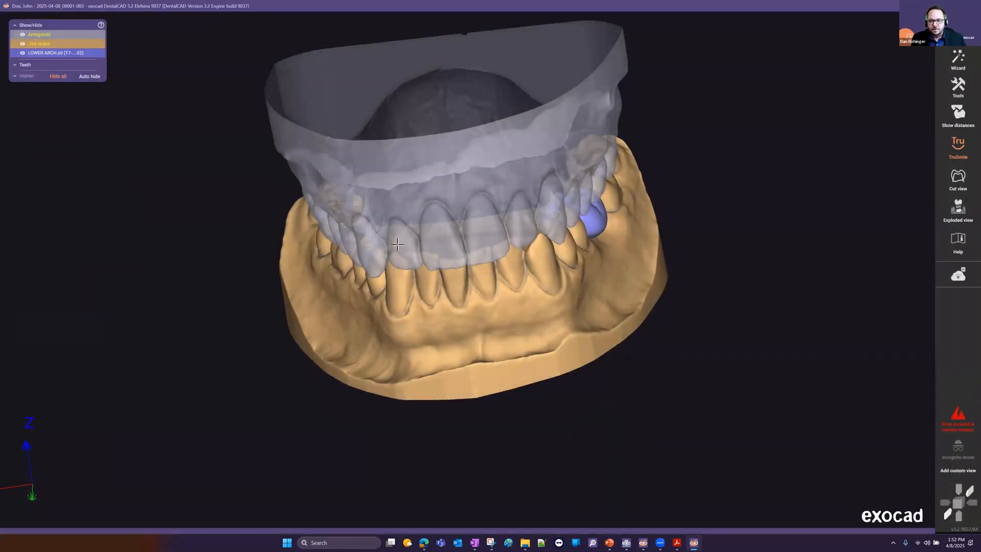
# Step: Align the extra lower arch scan to the jaw scan with matching points on the front incisors and replace the whole primary scan data
pyautogui.moveTo(398, 252); pyautogui.dragTo(542, 198, button='right')
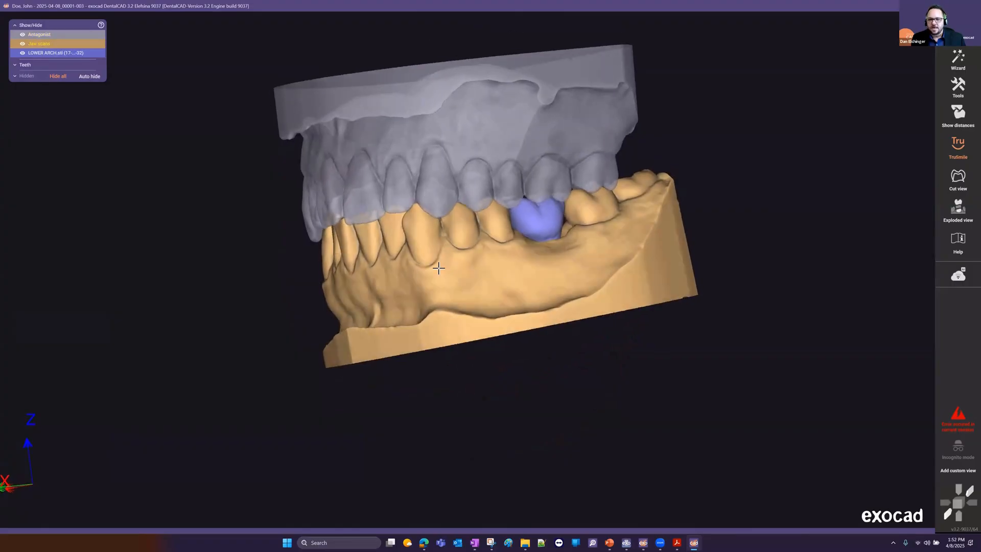
pyautogui.keyDown('ctrl'); pyautogui.scroll(-1, 439, 267); pyautogui.keyUp('ctrl')
pyautogui.keyDown('ctrl'); pyautogui.scroll(1, 455, 261); pyautogui.keyUp('ctrl')
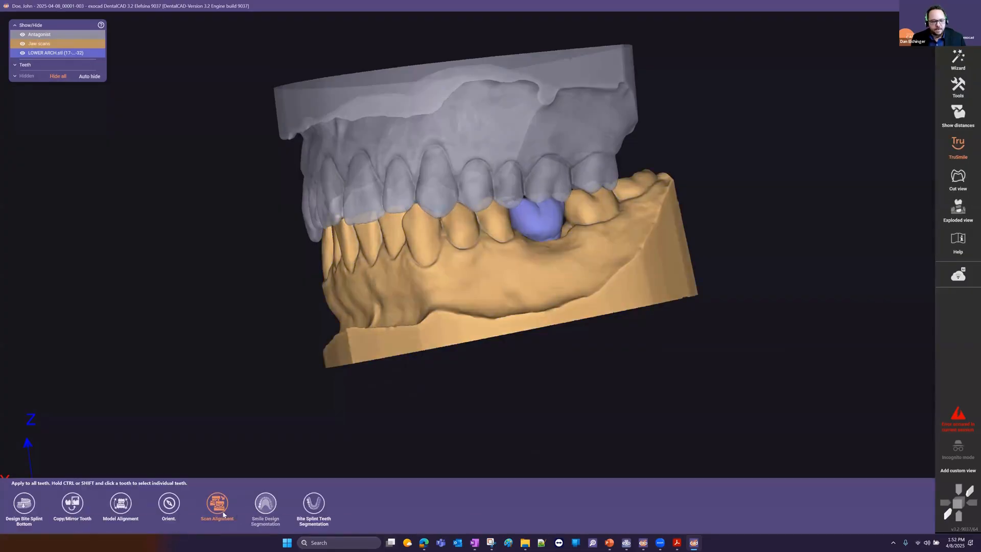
pyautogui.click(218, 510)
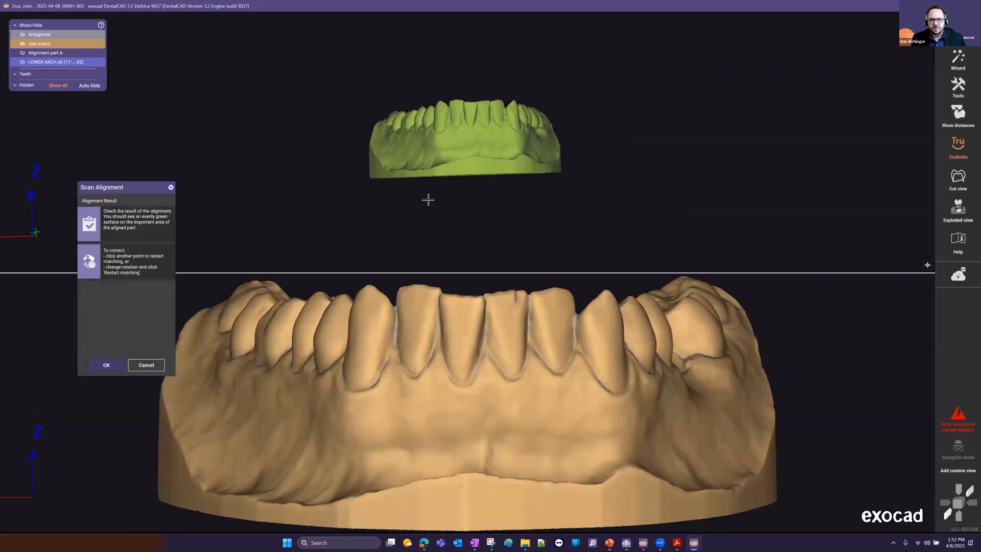
pyautogui.scroll(3, 469, 106)
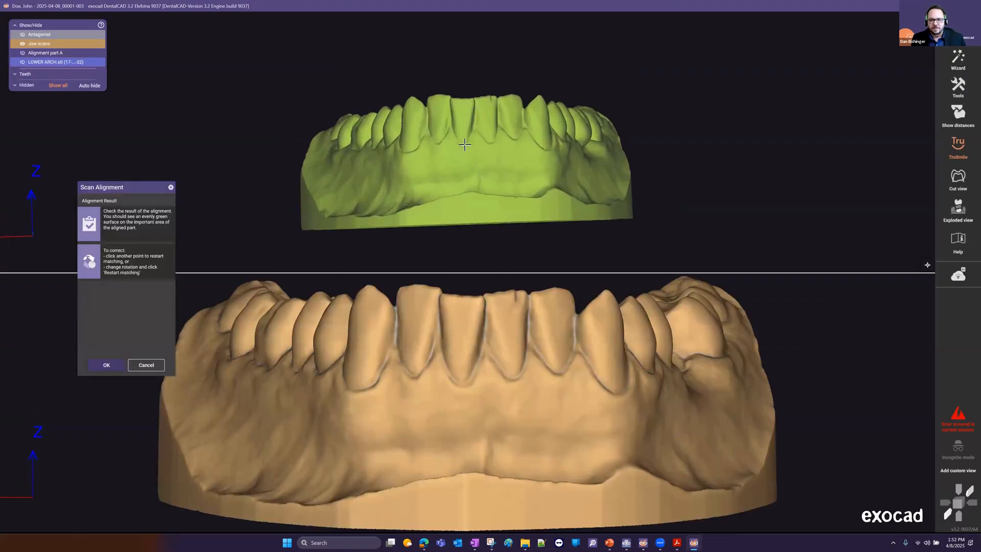
pyautogui.click(473, 103)
pyautogui.click(481, 299)
pyautogui.rightClick(480, 299)
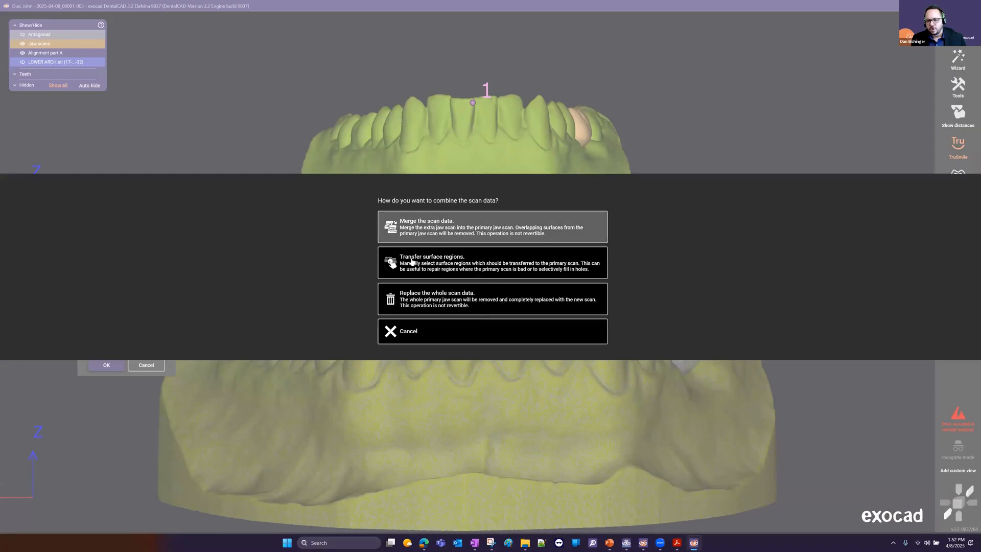
pyautogui.click(432, 306)
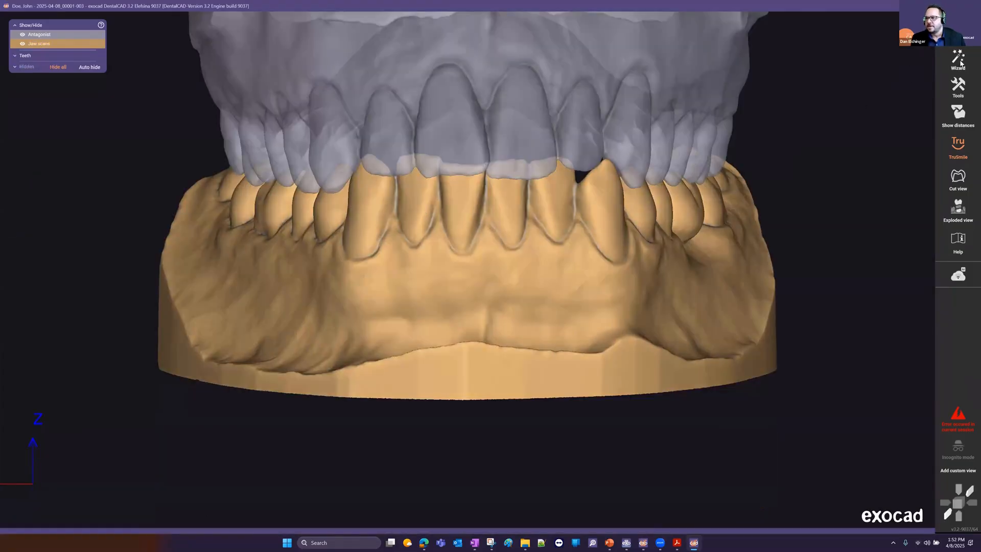
# Step: Start the guided bite splint workflow, segment the lower teeth automatically and calculate the bite splint bottom
pyautogui.click(959, 61)
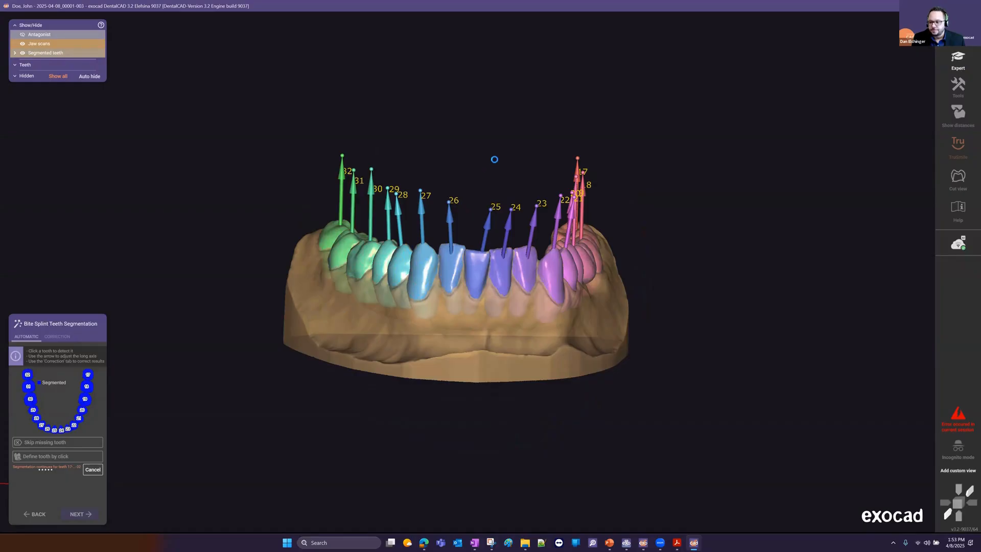
pyautogui.moveTo(495, 171); pyautogui.dragTo(494, 166, button='right')
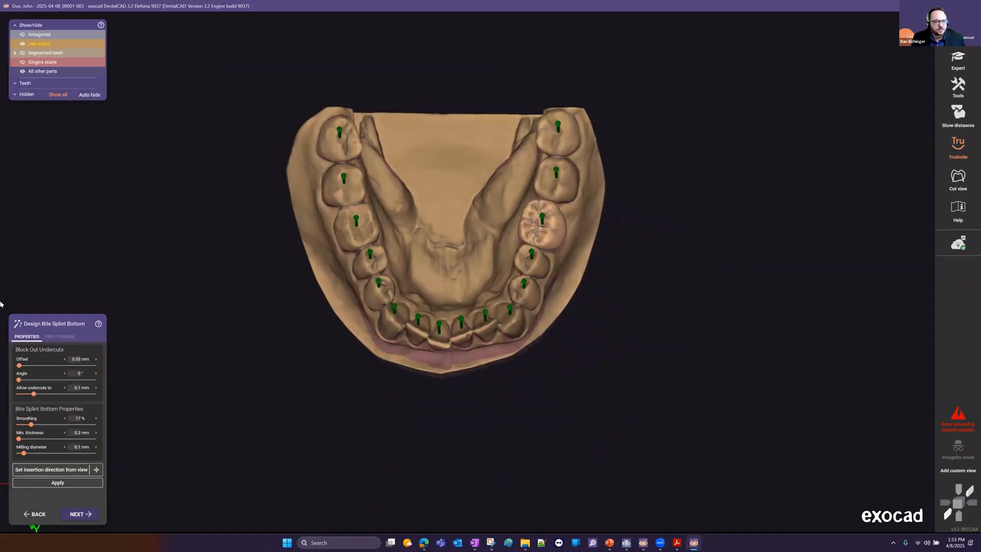
pyautogui.click(77, 484)
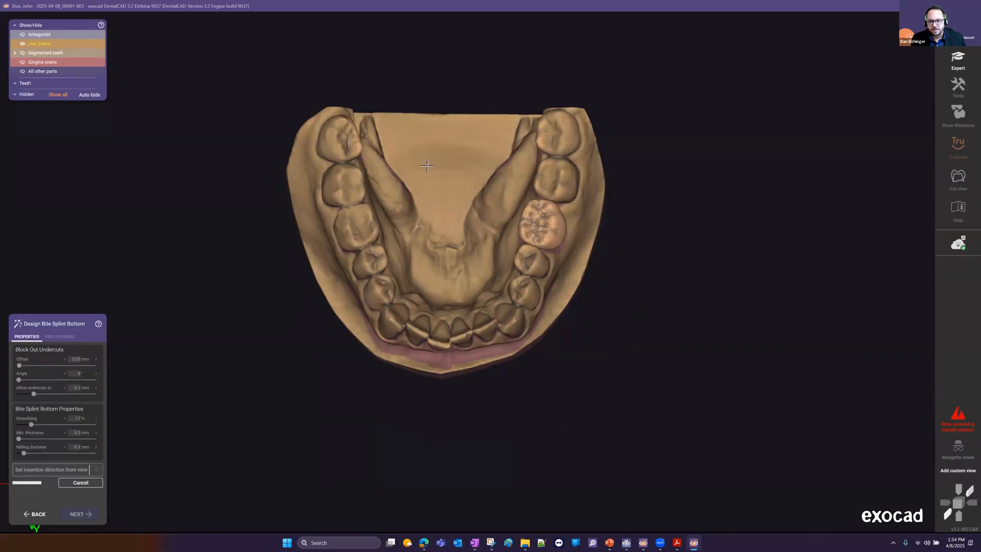
pyautogui.moveTo(427, 166); pyautogui.dragTo(438, 186, button='middle')
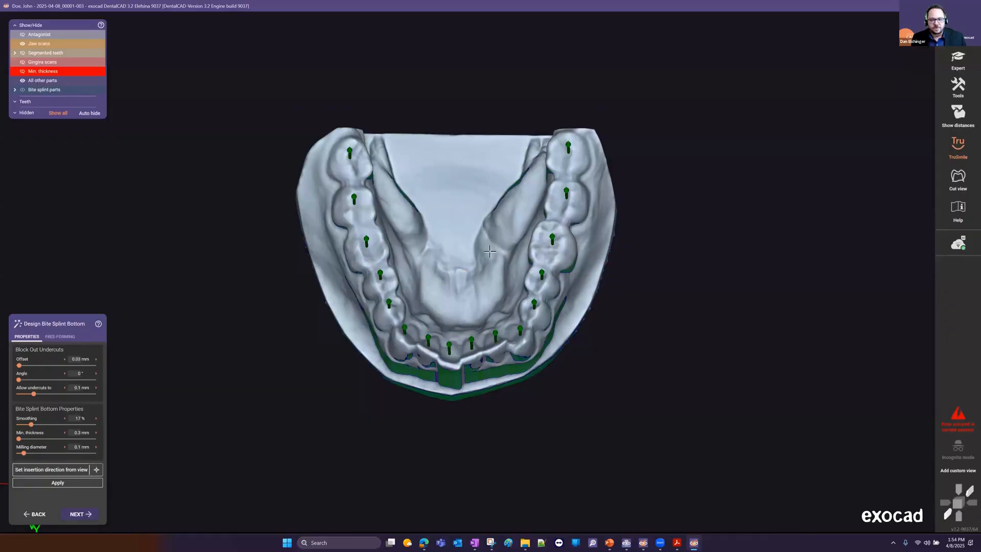
# Step: Inspect the blocked-out undercuts of the bite splint bottom in free-forming, especially around the tooth 19 crown
pyautogui.click(60, 336)
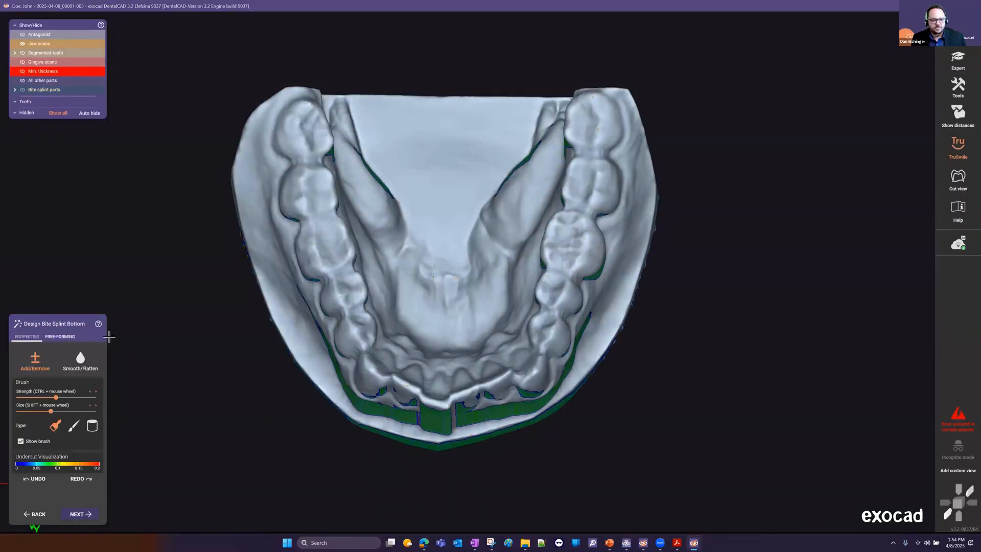
pyautogui.scroll(2, 572, 236)
pyautogui.scroll(3, 573, 236)
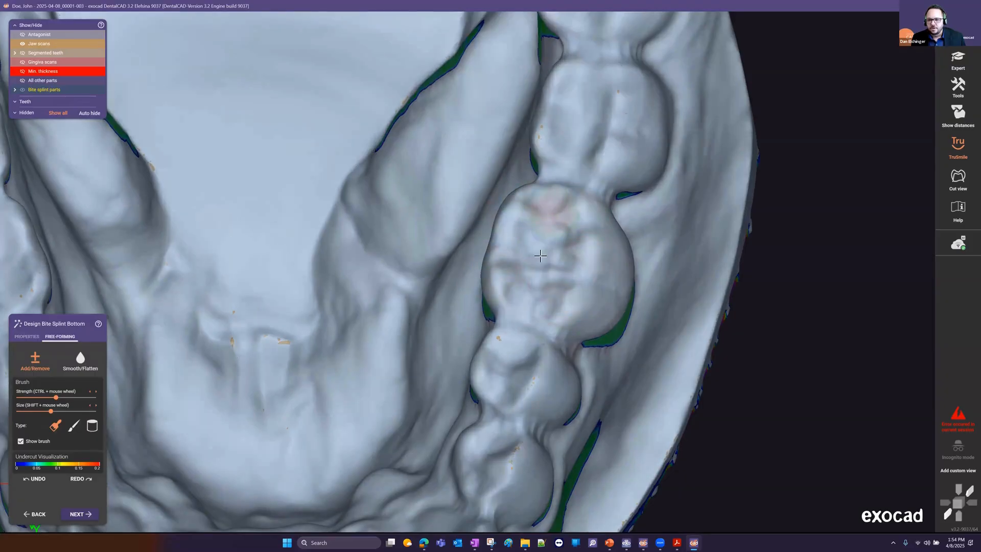
pyautogui.scroll(-4, 399, 240)
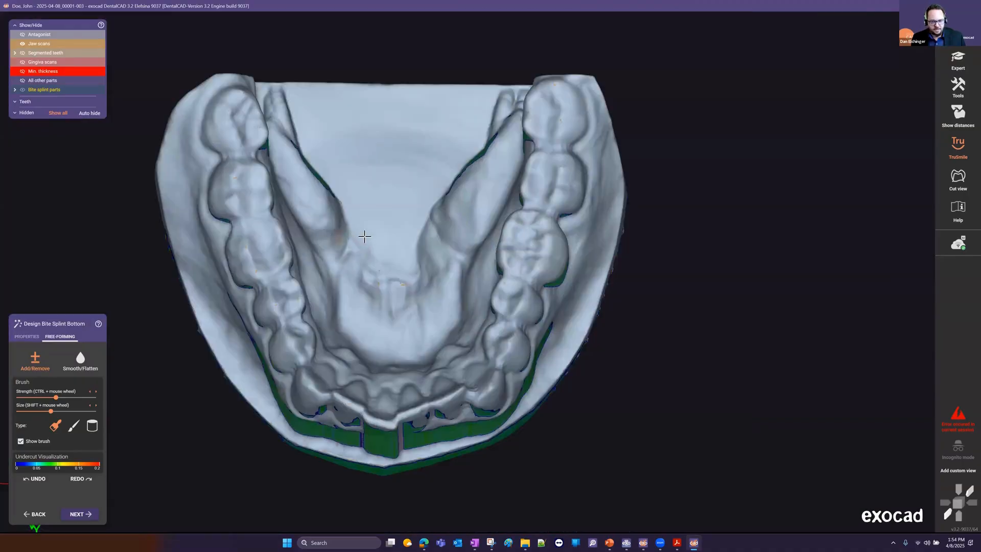
pyautogui.moveTo(364, 235); pyautogui.dragTo(541, 258, button='right')
pyautogui.scroll(2, 512, 238)
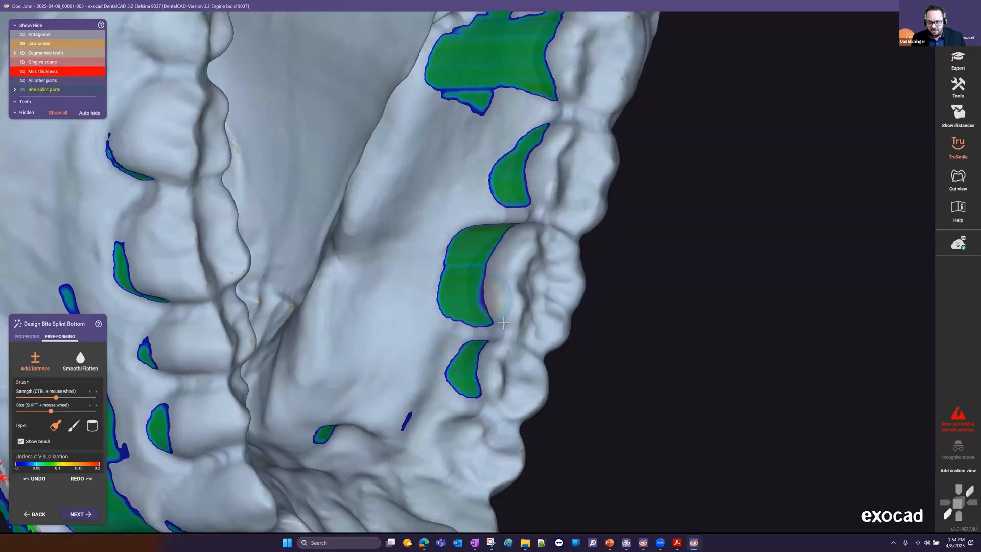
pyautogui.scroll(3, 573, 245)
pyautogui.scroll(-3, 573, 244)
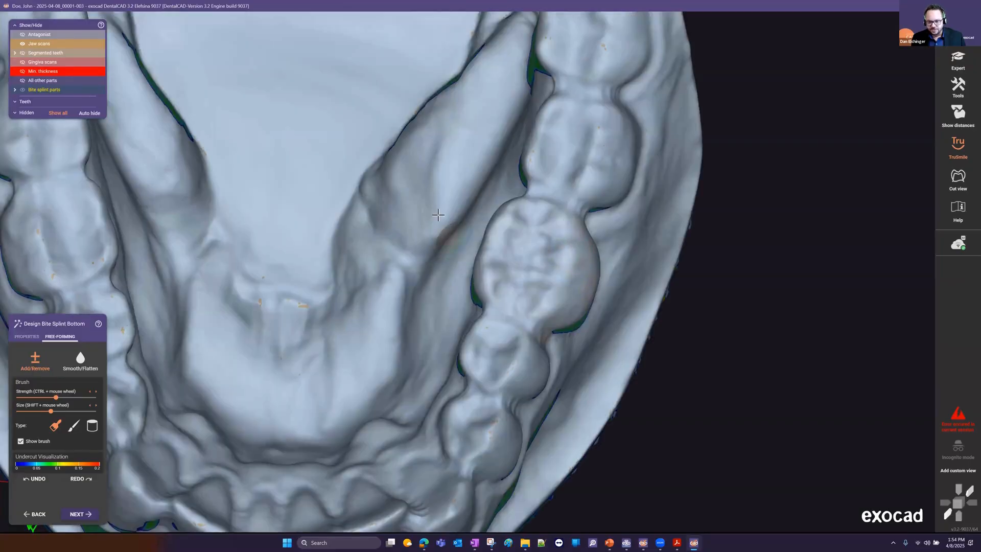
pyautogui.moveTo(439, 201); pyautogui.dragTo(514, 254, button='right')
pyautogui.moveTo(514, 254)
pyautogui.mouseDown()
pyautogui.moveTo(483, 265)
pyautogui.moveTo(457, 301)
pyautogui.moveTo(465, 309)
pyautogui.moveTo(478, 278)
pyautogui.mouseUp()
pyautogui.scroll(-5, 533, 282)
pyautogui.moveTo(533, 282); pyautogui.dragTo(534, 284, button='right')
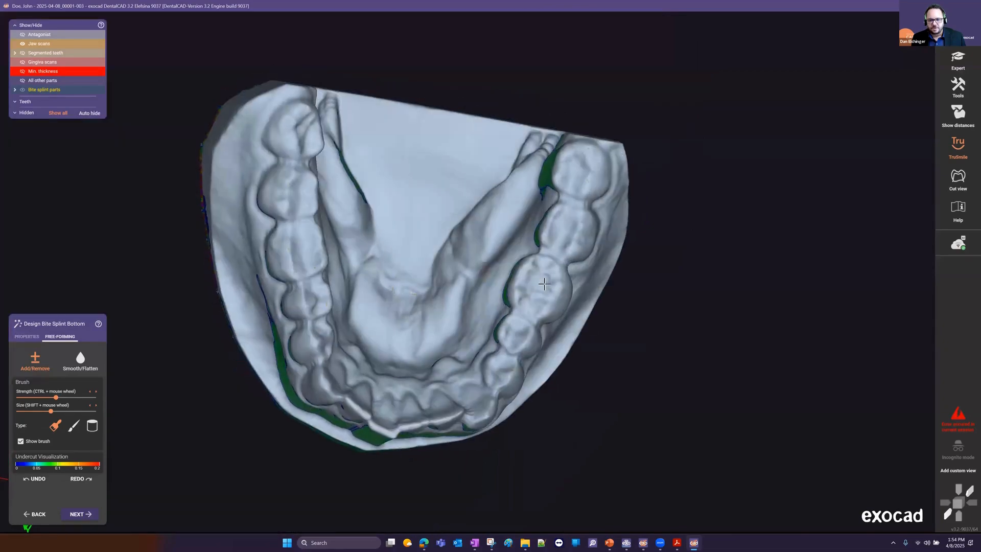
pyautogui.scroll(-3, 198, 263)
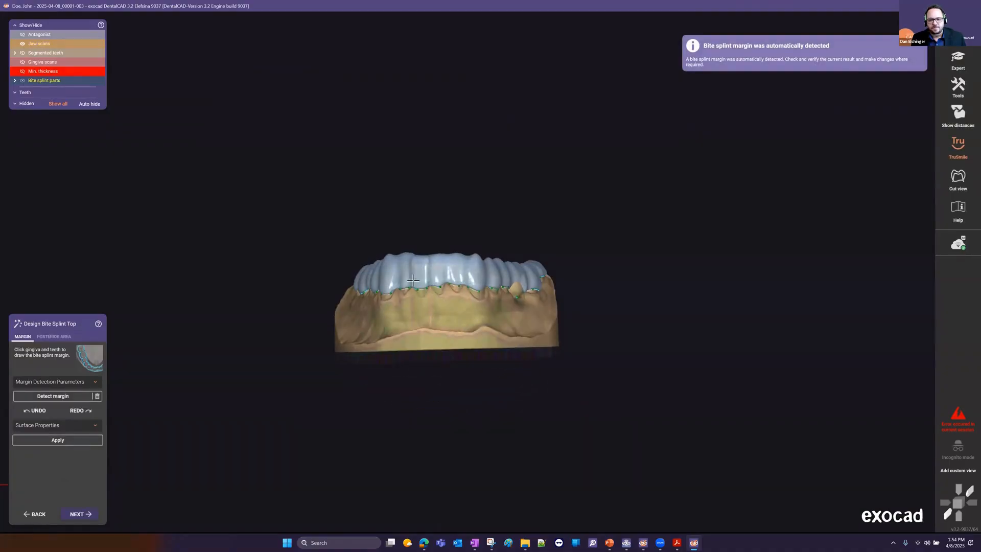
# Step: Reshape the bite splint margin on the cheek side of the tooth 19 crown by adding and moving margin points across the crown
pyautogui.scroll(-2, 443, 325)
pyautogui.moveTo(442, 324); pyautogui.dragTo(537, 343, button='right')
pyautogui.scroll(3, 536, 343)
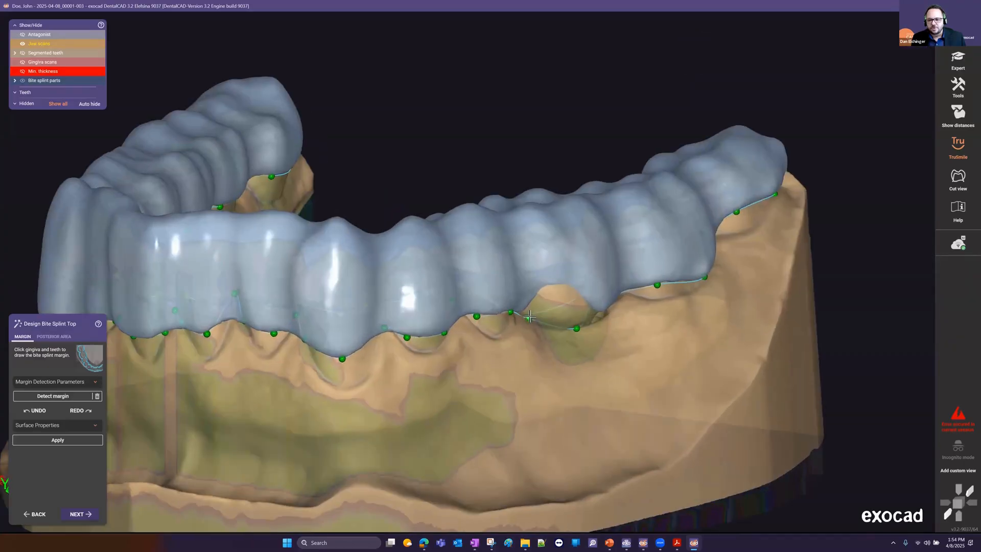
pyautogui.click(547, 305)
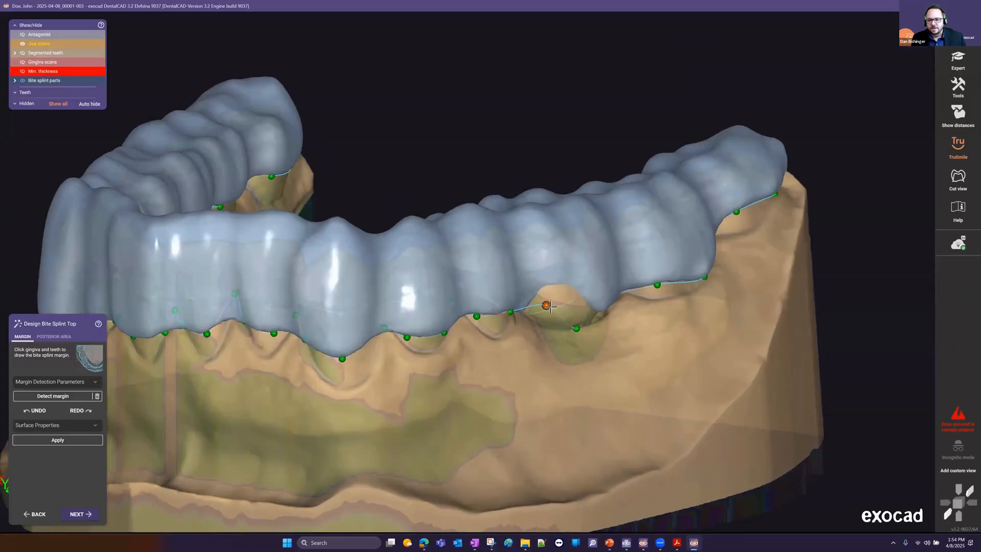
pyautogui.click(577, 302)
pyautogui.scroll(-4, 569, 302)
pyautogui.moveTo(506, 346); pyautogui.dragTo(574, 290, button='right')
pyautogui.scroll(4, 501, 291)
pyautogui.moveTo(541, 281); pyautogui.dragTo(537, 271)
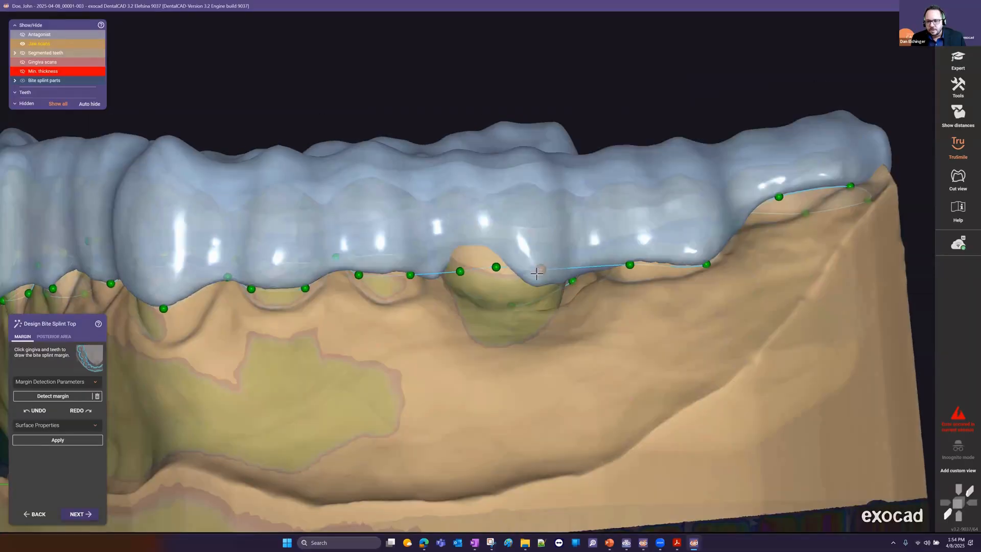
# Step: Move the tongue-side margin points closer to the tooth 19 crown and check the splint margin around the arch
pyautogui.scroll(-4, 536, 271)
pyautogui.moveTo(361, 274); pyautogui.dragTo(261, 238, button='right')
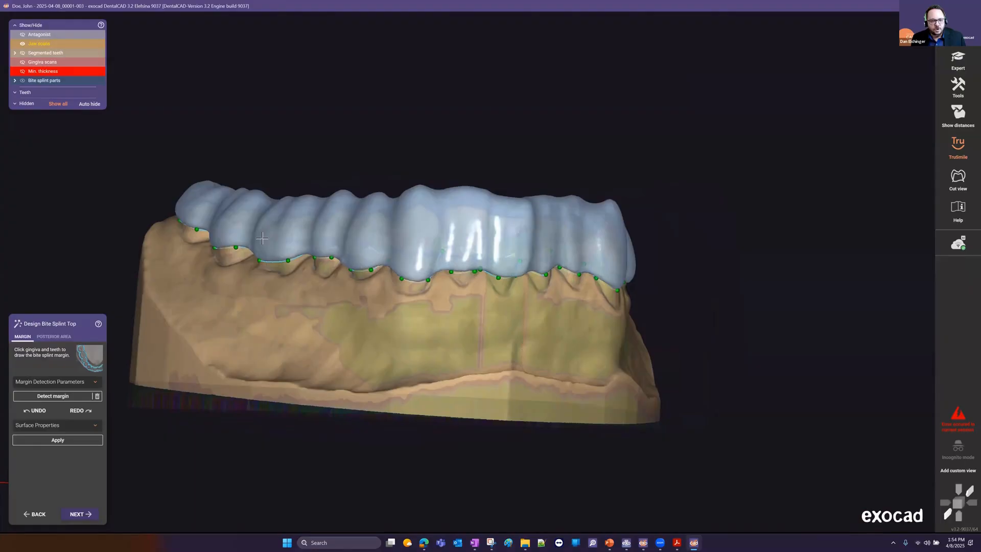
pyautogui.moveTo(332, 278); pyautogui.dragTo(494, 172, button='right')
pyautogui.scroll(3, 495, 172)
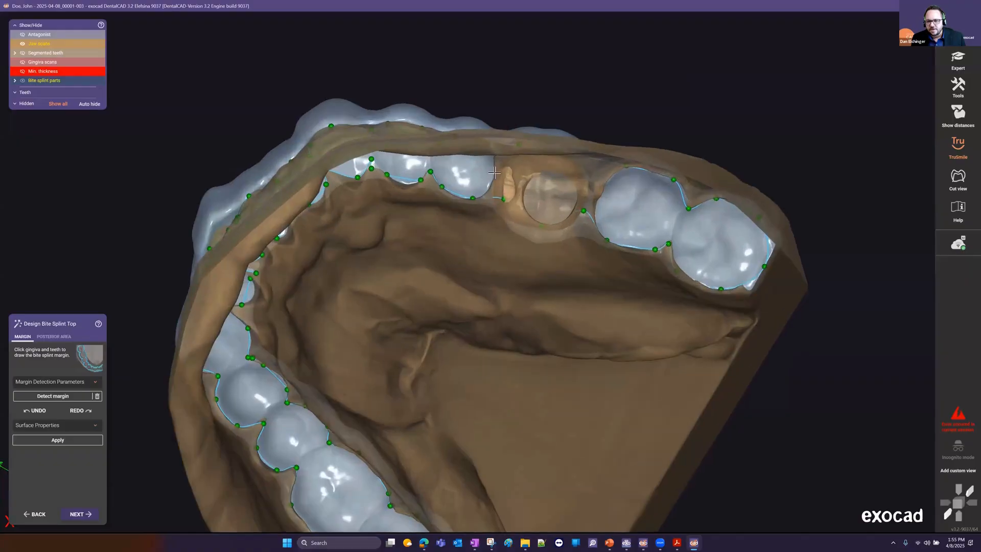
pyautogui.moveTo(515, 206); pyautogui.dragTo(550, 243, button='right')
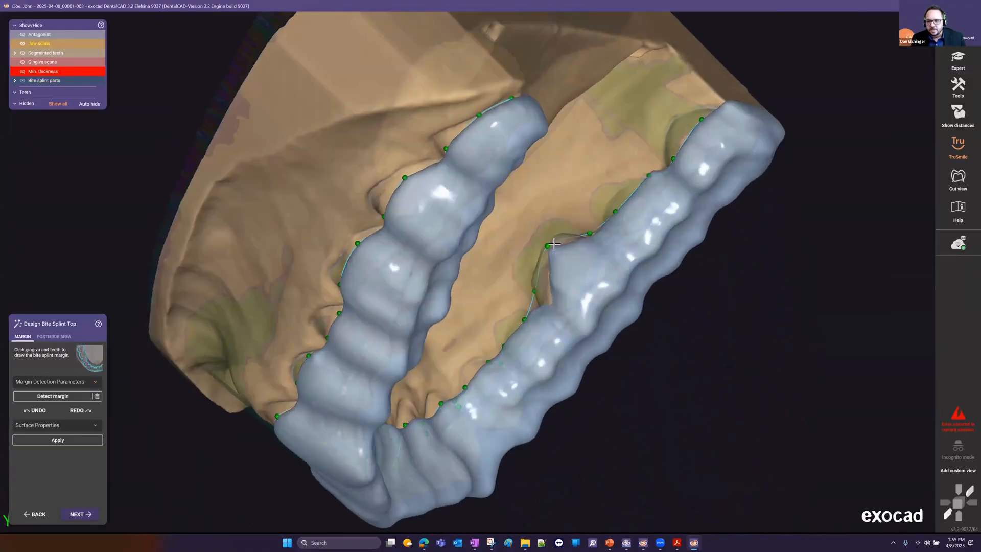
pyautogui.scroll(4, 549, 246)
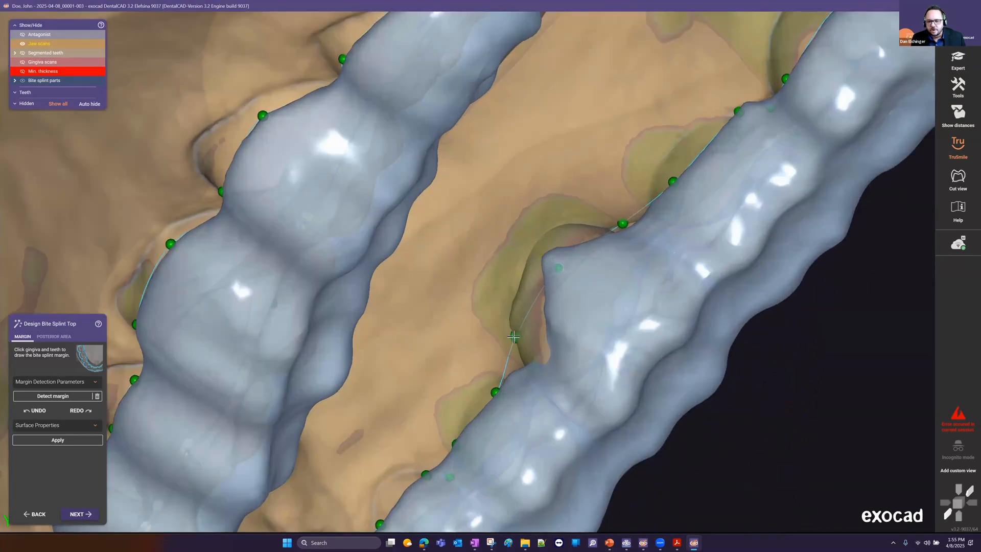
pyautogui.moveTo(514, 336); pyautogui.dragTo(525, 336)
pyautogui.scroll(-5, 562, 256)
pyautogui.scroll(5, 598, 217)
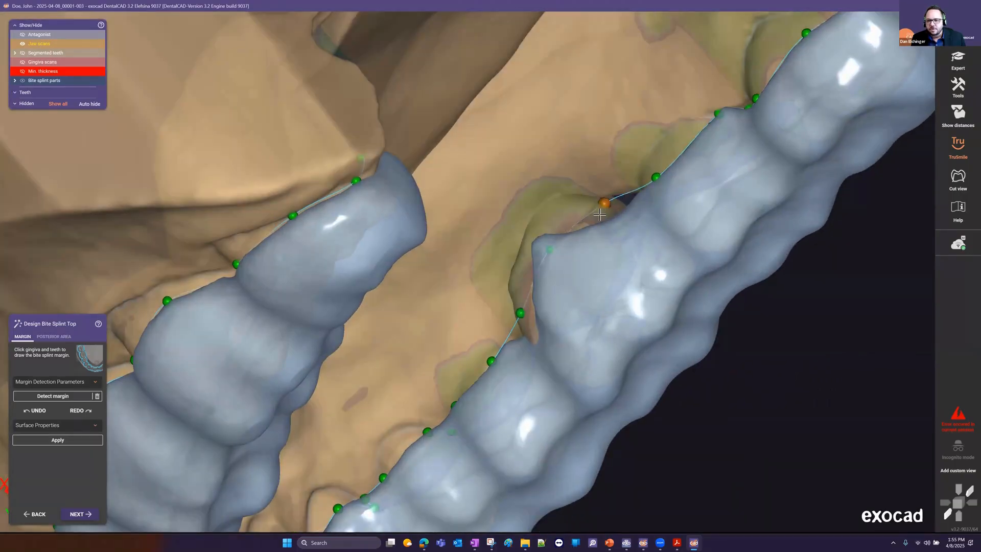
pyautogui.moveTo(599, 214); pyautogui.dragTo(600, 212)
pyautogui.scroll(-6, 572, 215)
pyautogui.moveTo(520, 224); pyautogui.dragTo(350, 337, button='right')
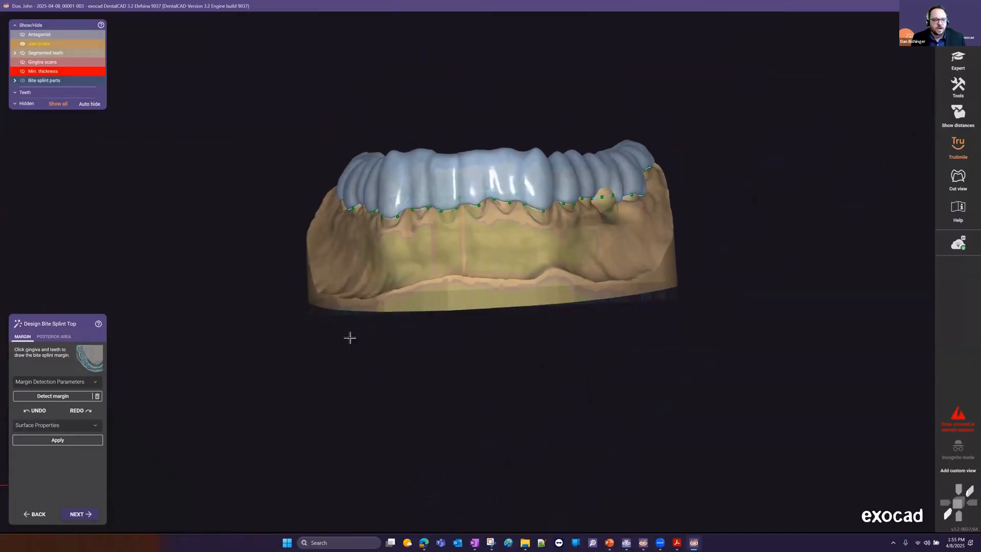
pyautogui.moveTo(440, 434); pyautogui.dragTo(425, 485, button='middle')
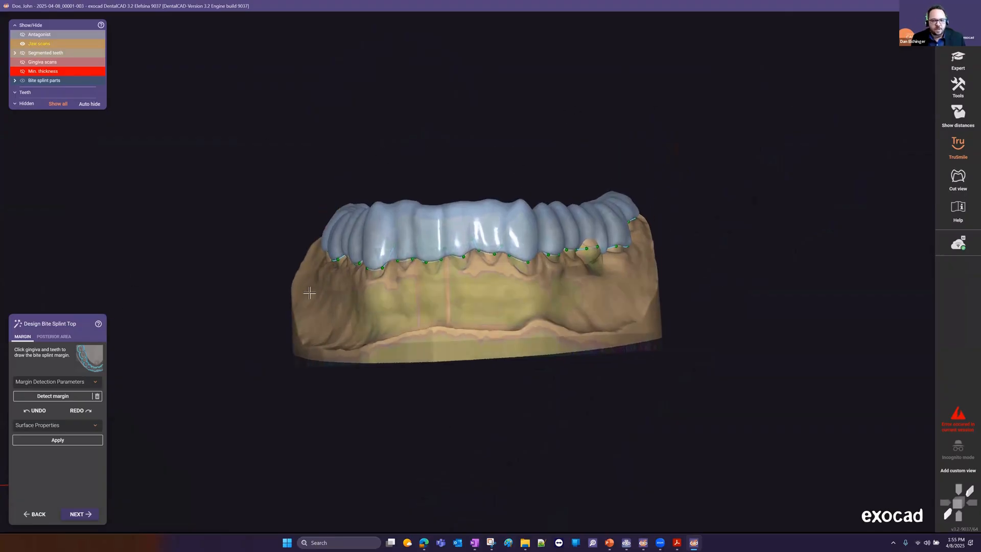
pyautogui.moveTo(309, 293); pyautogui.dragTo(325, 322, button='right')
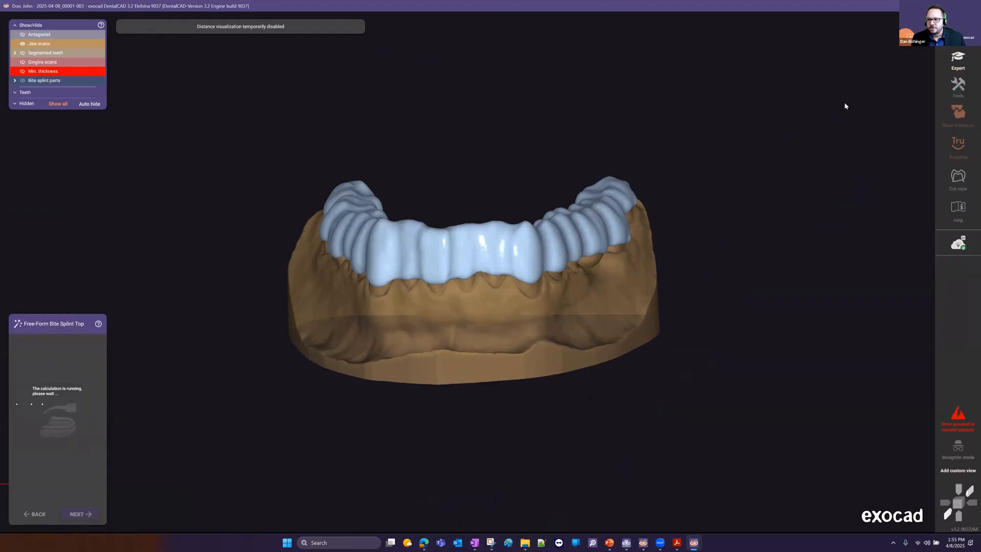
# Step: Open the articulator in expert mode and accept the suggested jaw positions
pyautogui.click(957, 90)
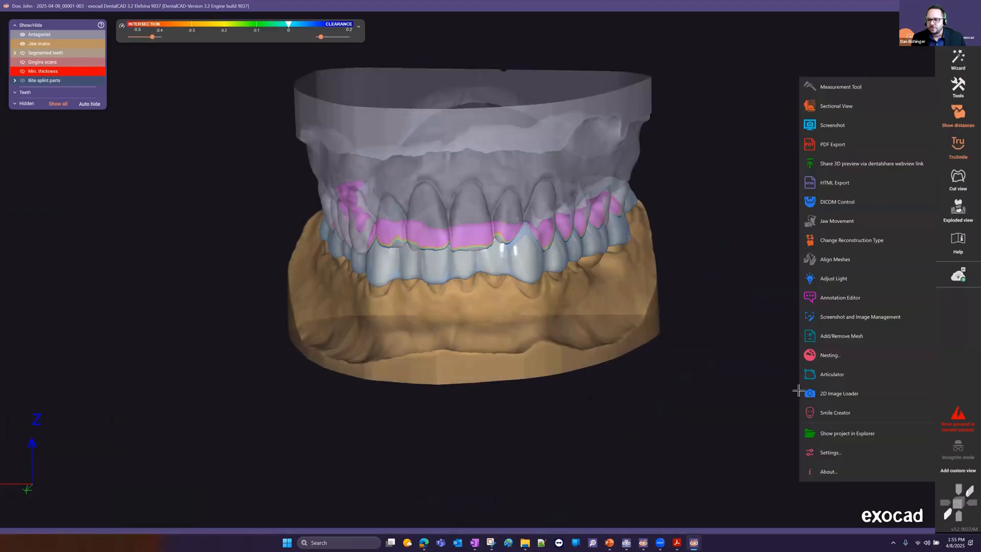
pyautogui.click(822, 374)
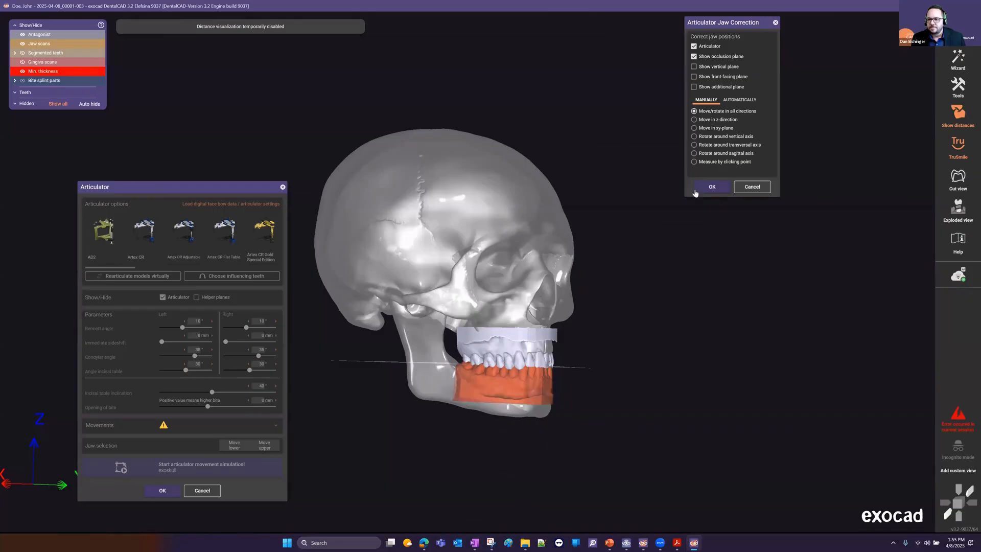
pyautogui.moveTo(711, 24); pyautogui.dragTo(723, 45)
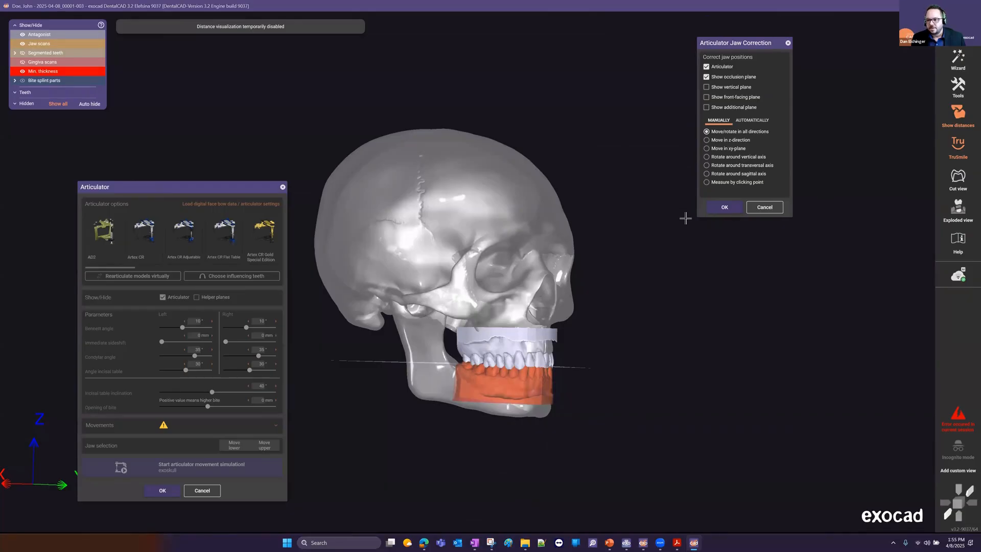
pyautogui.click(724, 208)
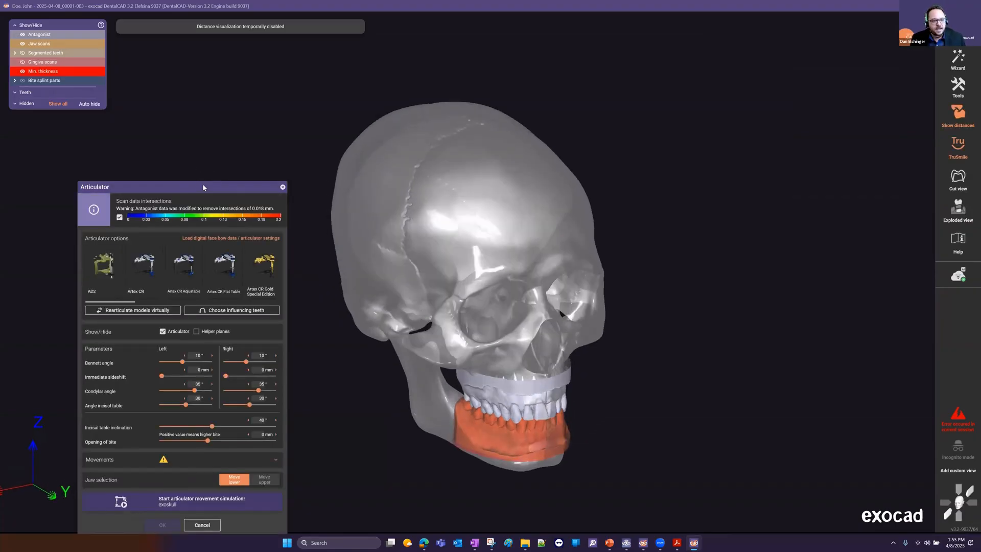
# Step: Set the articulator's opening of bite to 4.9 mm, with the bite splint parts shown and the skull hidden
pyautogui.moveTo(203, 187); pyautogui.dragTo(220, 114)
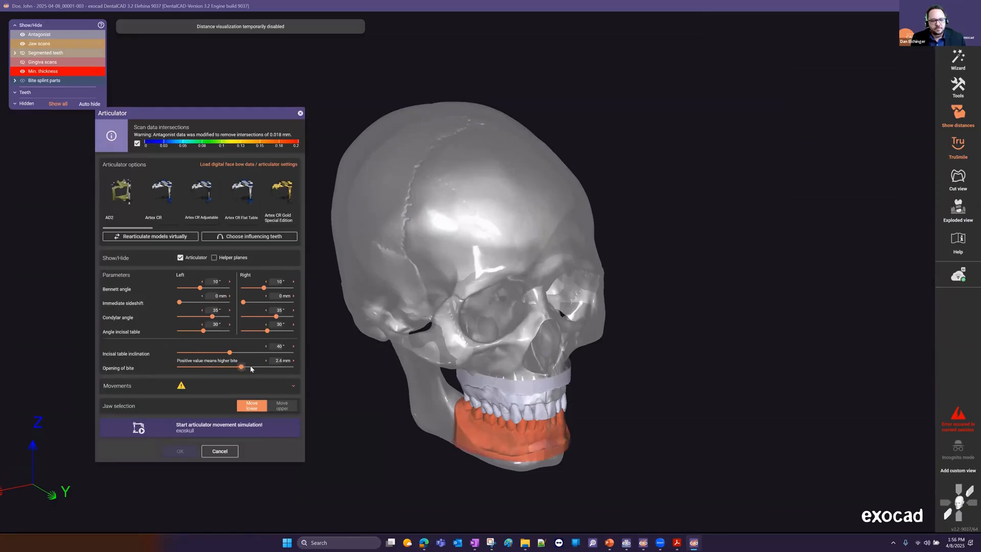
pyautogui.moveTo(251, 369); pyautogui.dragTo(253, 367)
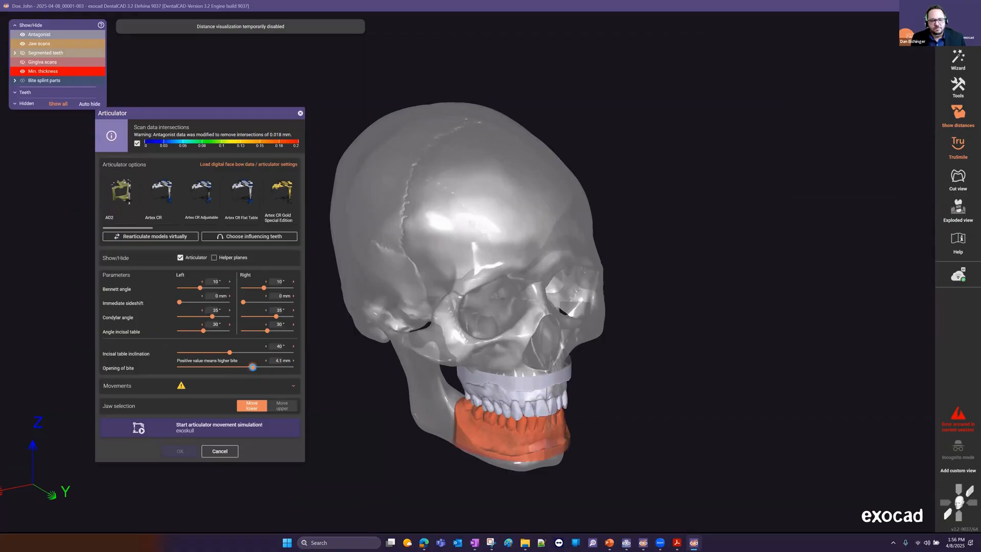
pyautogui.moveTo(517, 372); pyautogui.dragTo(513, 368, button='right')
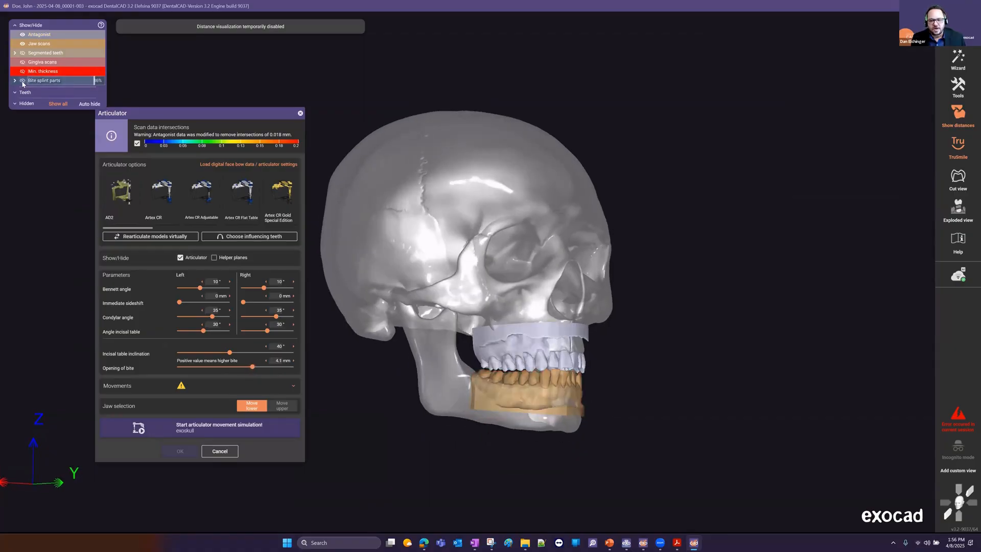
pyautogui.click(23, 81)
pyautogui.scroll(5, 459, 343)
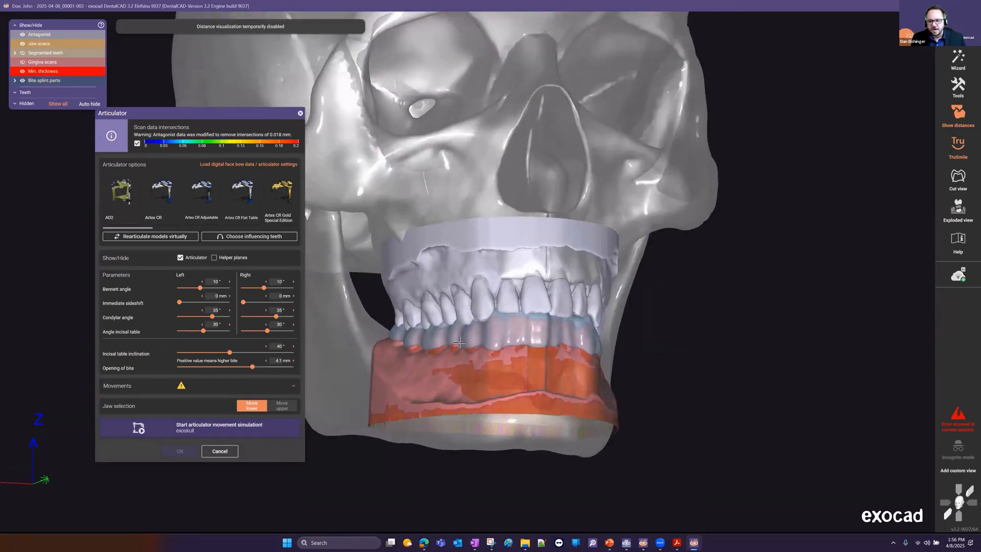
pyautogui.moveTo(459, 343); pyautogui.dragTo(438, 263, button='right')
pyautogui.click(180, 257)
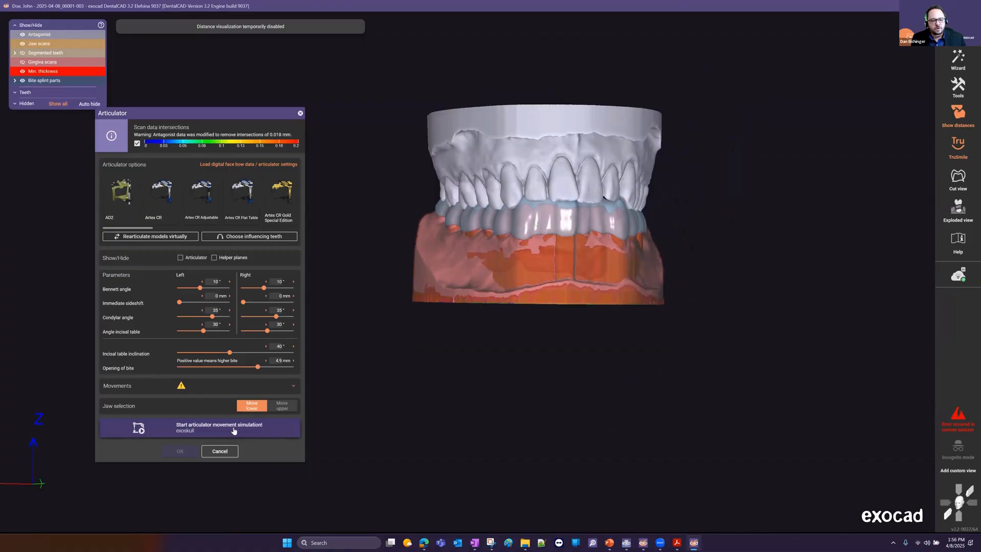
# Step: Run the articulator movement simulation with the raised bite, accept it and return to the guided splint workflow
pyautogui.click(235, 425)
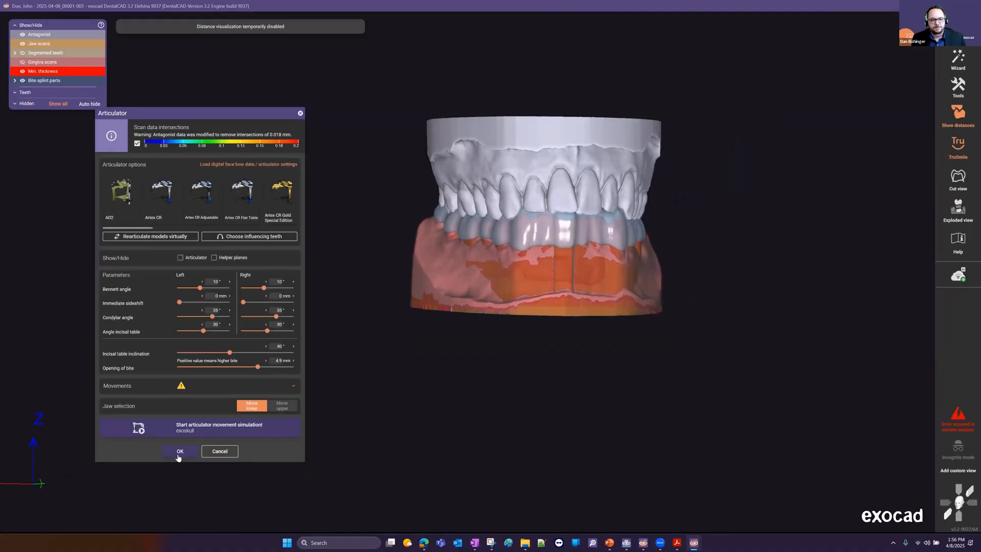
pyautogui.click(178, 451)
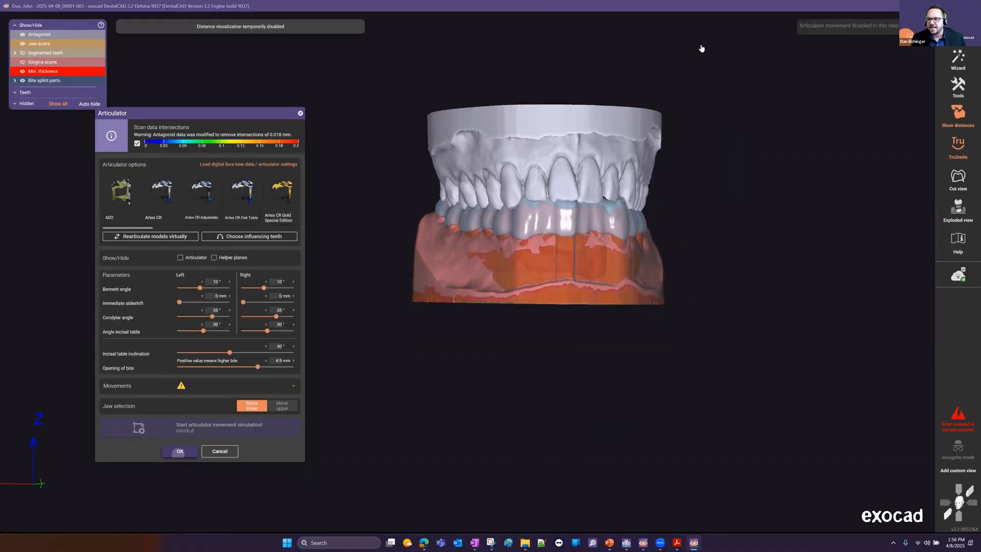
pyautogui.moveTo(804, 68)
pyautogui.mouseDown()
pyautogui.moveTo(815, 67)
pyautogui.moveTo(778, 80)
pyautogui.moveTo(792, 67)
pyautogui.mouseUp()
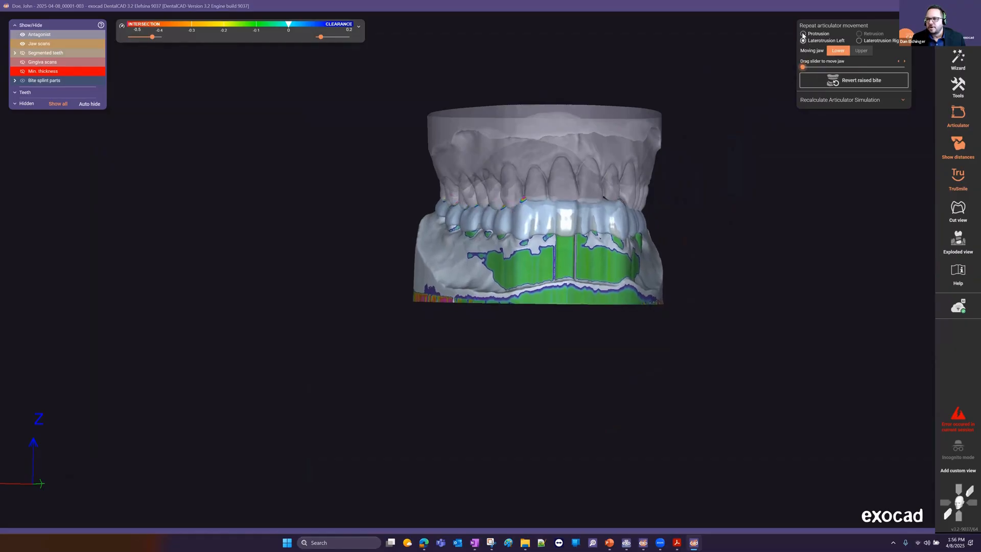
pyautogui.click(956, 64)
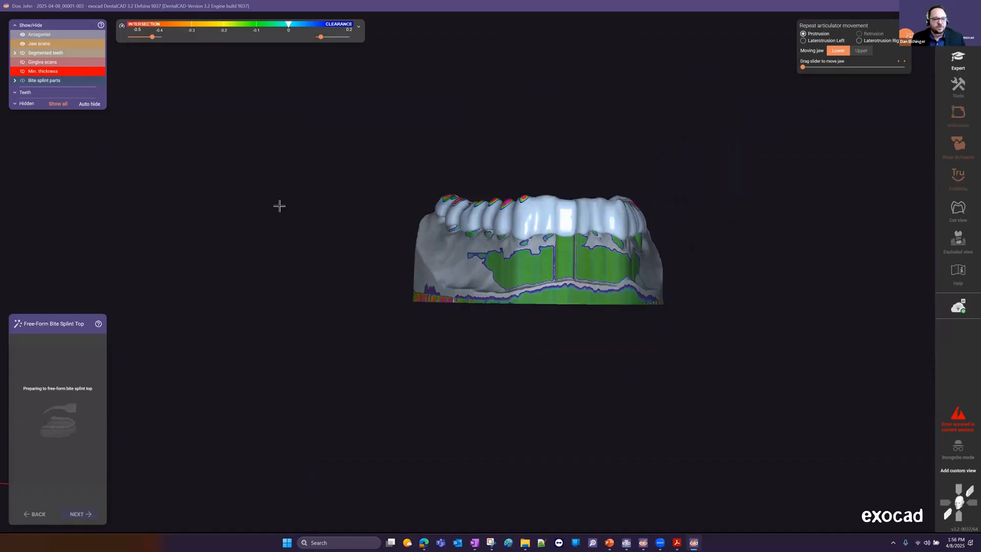
# Step: Adapt the bite splint top to the static and the dynamic occlusion, both at 0 mm
pyautogui.moveTo(541, 155); pyautogui.dragTo(418, 231, button='middle')
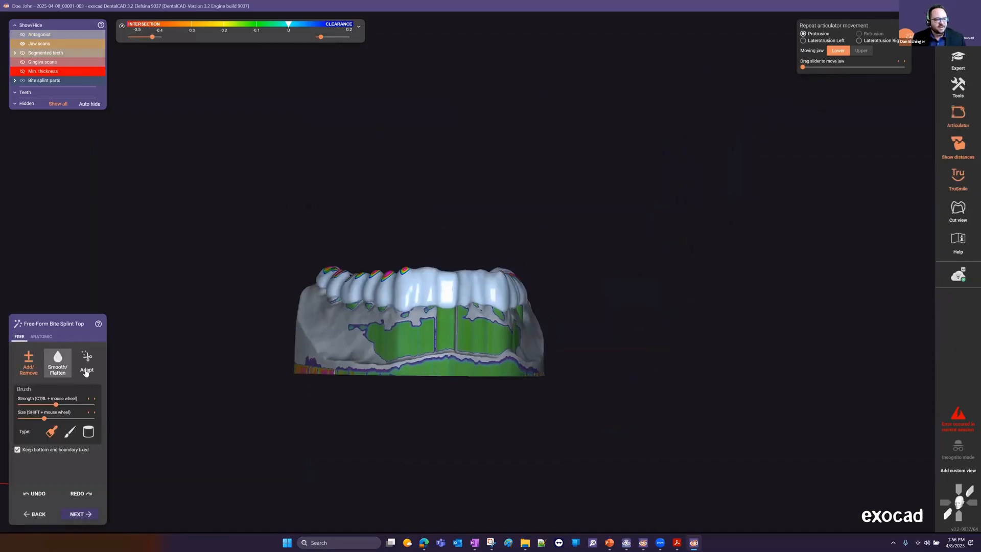
pyautogui.moveTo(245, 304); pyautogui.dragTo(258, 289, button='right')
pyautogui.moveTo(258, 289); pyautogui.dragTo(298, 221, button='middle')
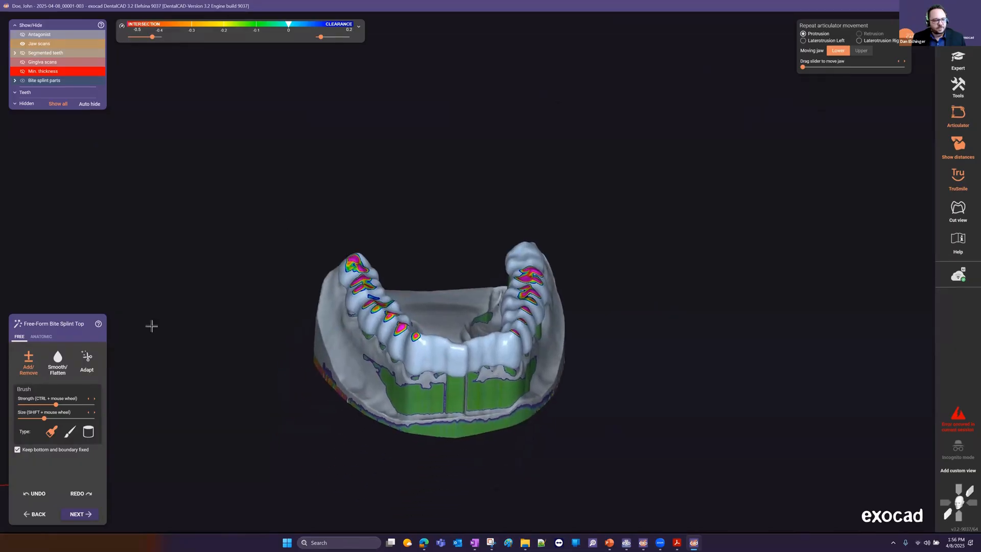
pyautogui.click(82, 364)
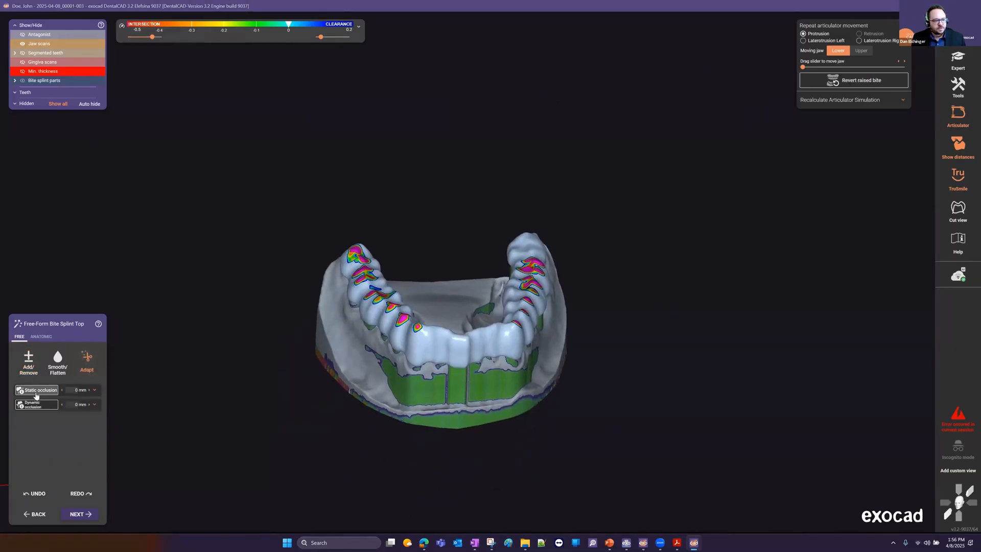
pyautogui.click(37, 391)
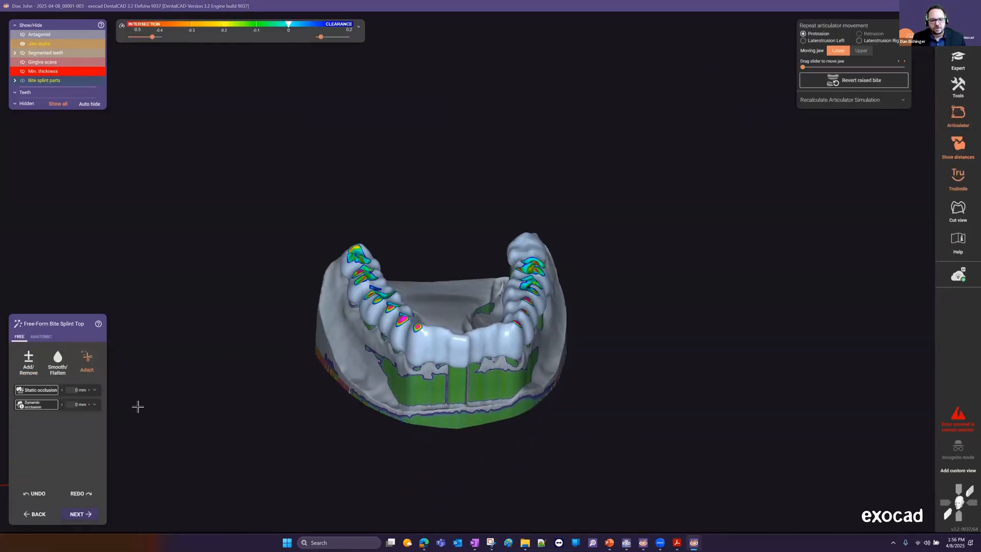
pyautogui.click(36, 405)
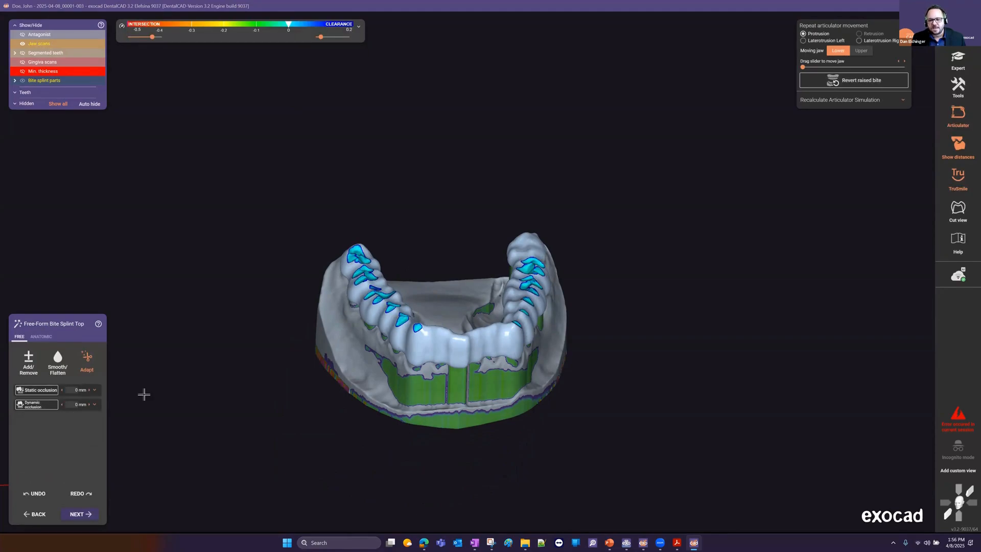
# Step: Smooth the biting surface of the splint top along both sides and the front, using maximum brush strength and size
pyautogui.click(58, 361)
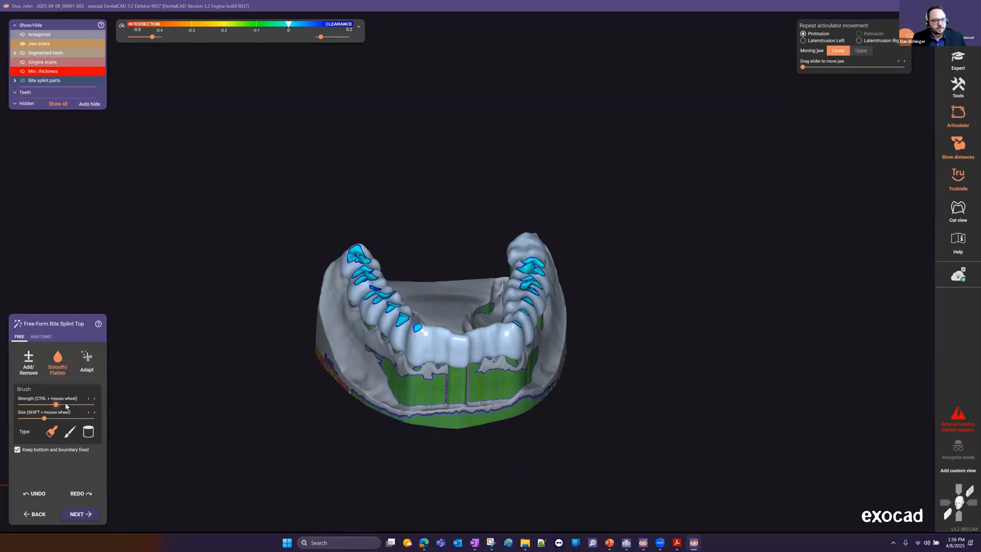
pyautogui.moveTo(80, 418); pyautogui.dragTo(93, 418)
pyautogui.scroll(5, 363, 314)
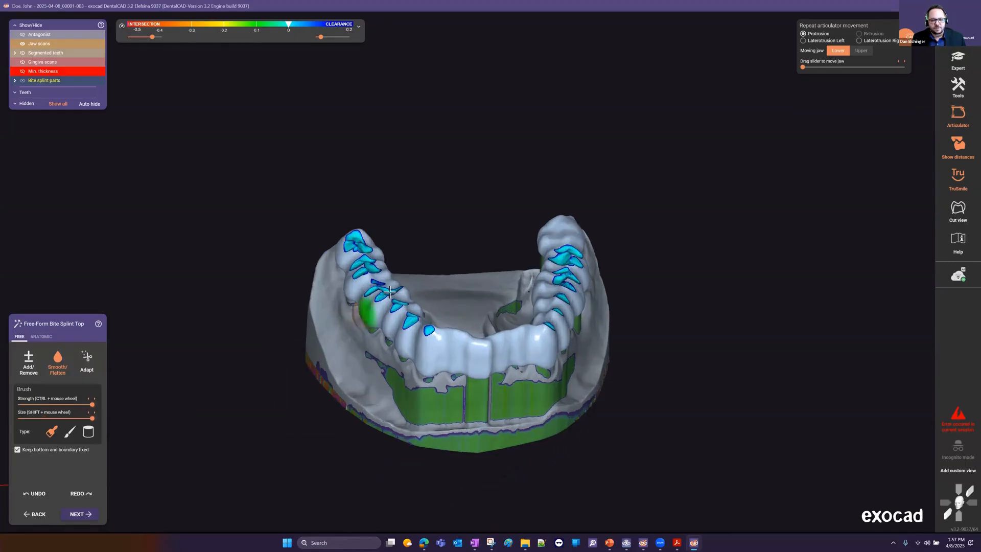
pyautogui.moveTo(383, 291)
pyautogui.mouseDown()
pyautogui.moveTo(444, 353)
pyautogui.moveTo(328, 205)
pyautogui.moveTo(330, 164)
pyautogui.moveTo(445, 352)
pyautogui.mouseUp()
pyautogui.moveTo(732, 320)
pyautogui.mouseDown()
pyautogui.moveTo(736, 348)
pyautogui.moveTo(783, 128)
pyautogui.mouseUp()
pyautogui.scroll(-5, 711, 283)
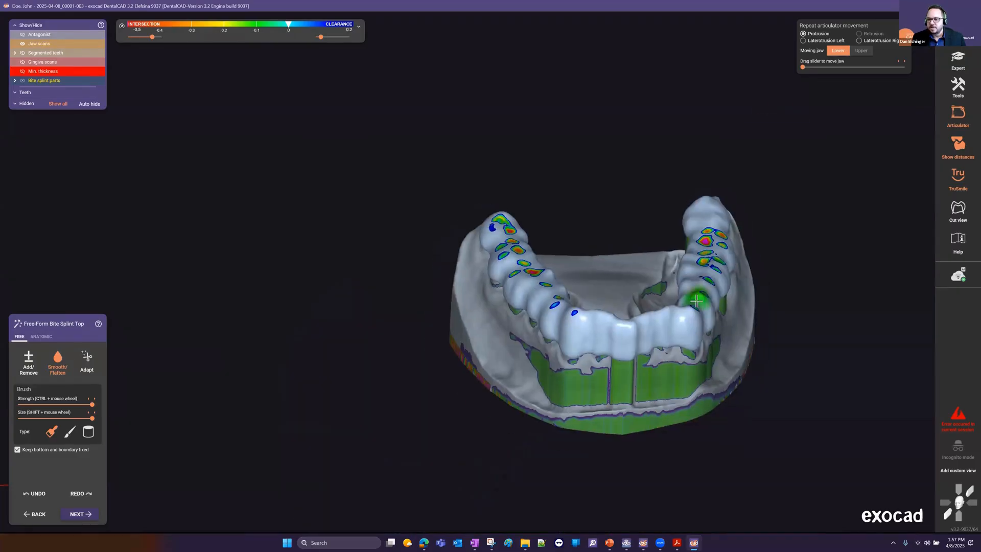
pyautogui.moveTo(710, 283); pyautogui.dragTo(651, 269, button='right')
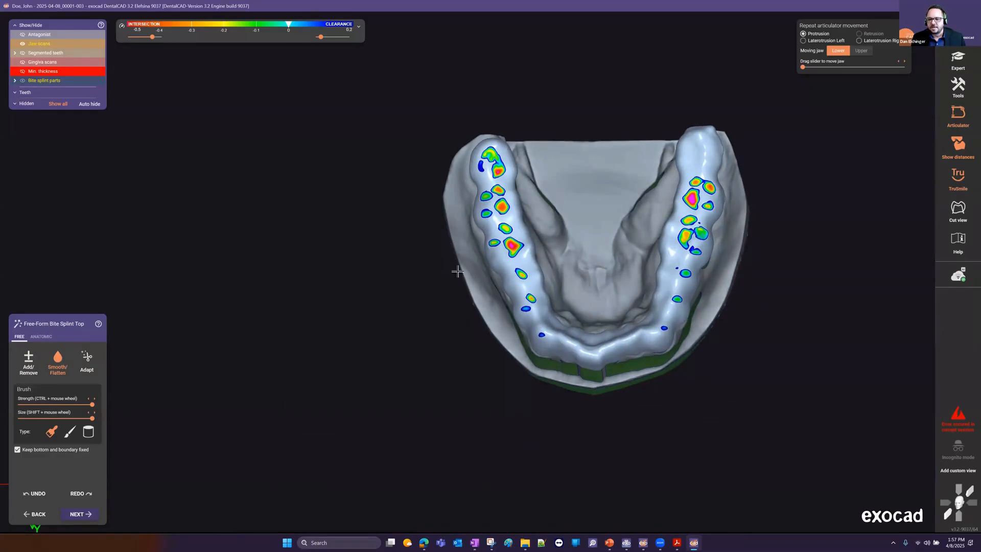
pyautogui.scroll(-3, 457, 272)
pyautogui.scroll(3, 500, 246)
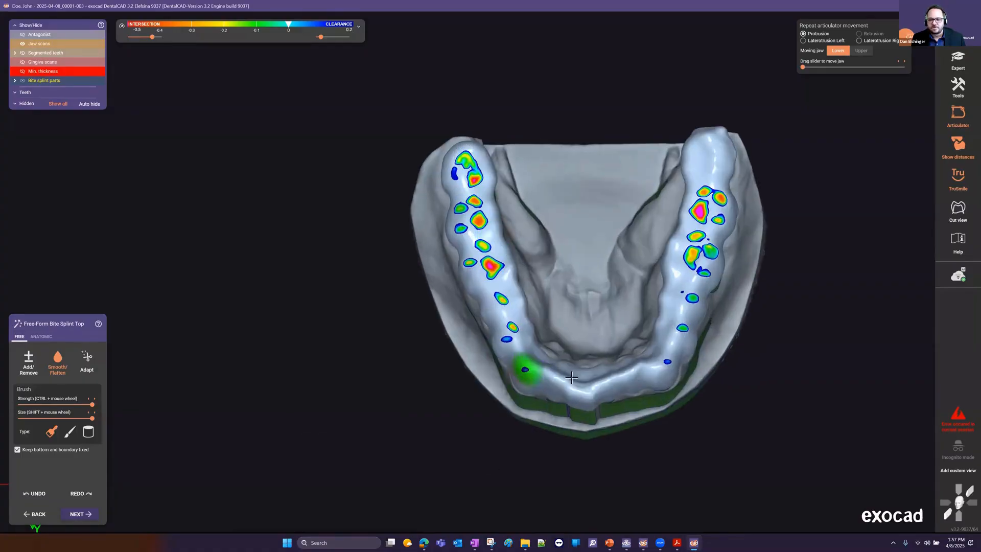
pyautogui.moveTo(639, 355); pyautogui.dragTo(445, 278, button='right')
pyautogui.scroll(3, 184, 297)
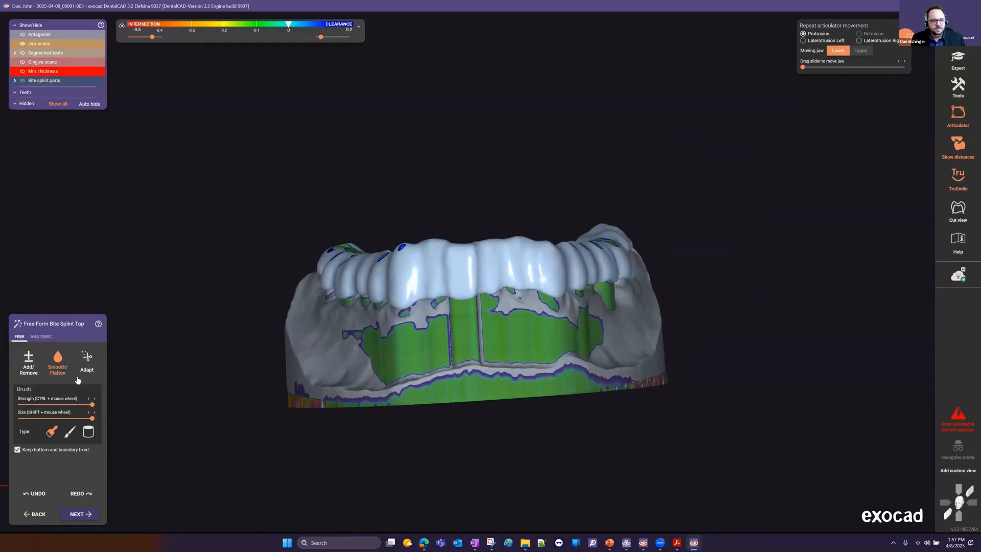
# Step: Re-adapt the splint top to the static and dynamic occlusion, both at 0 mm, and proceed to merging and saving the restoration
pyautogui.click(87, 361)
pyautogui.click(39, 391)
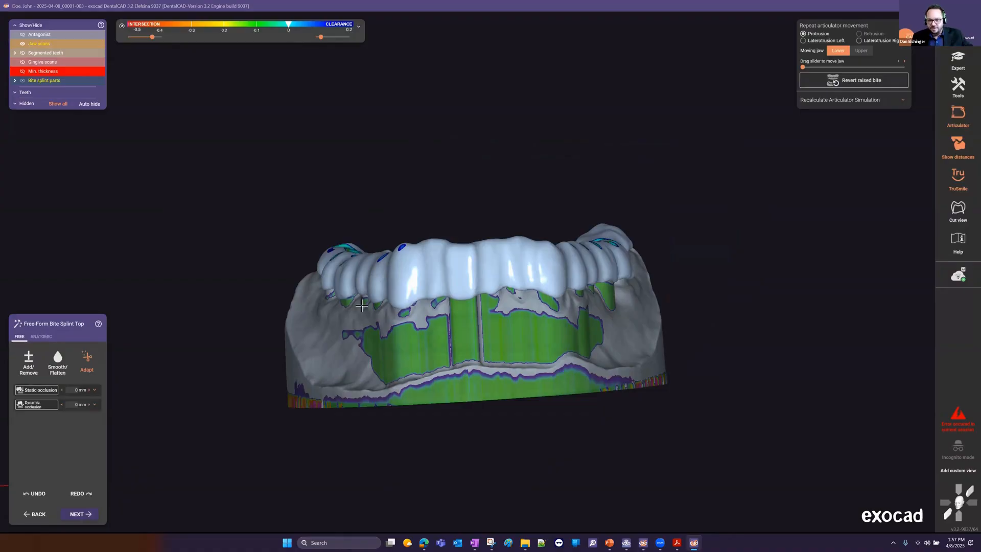
pyautogui.click(48, 405)
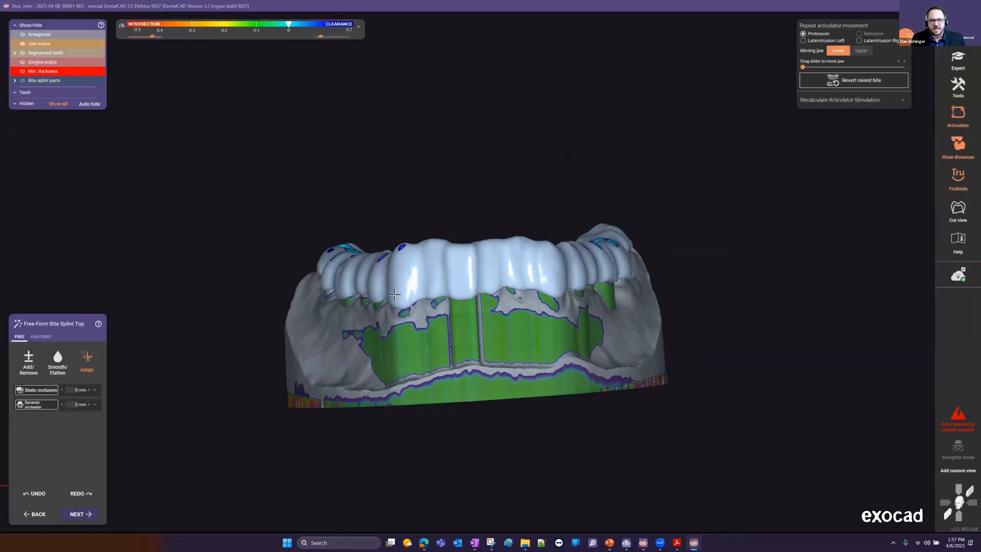
pyautogui.click(86, 514)
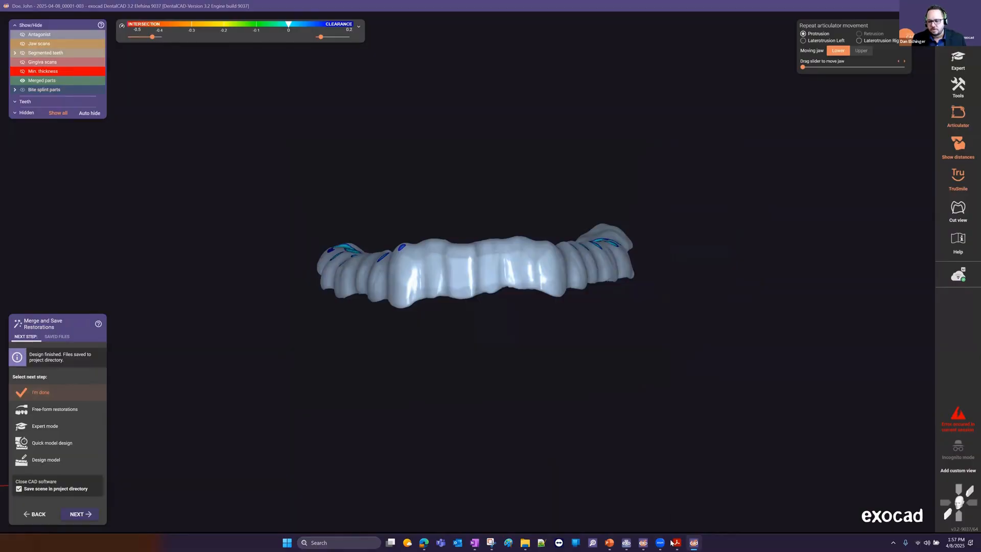
# Step: Switch to the exocad project window and look through the articulators offered as scan mode
pyautogui.click(648, 543)
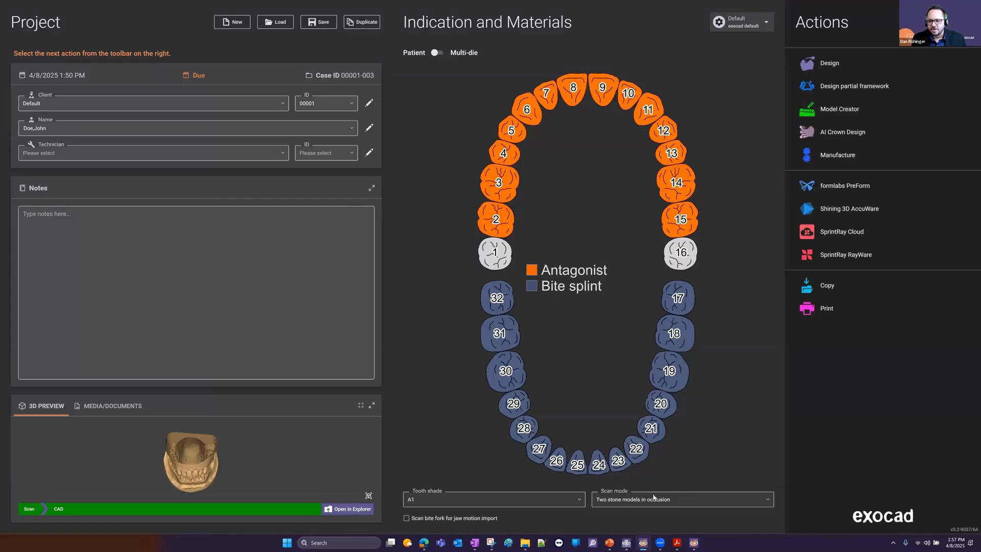
pyautogui.click(655, 500)
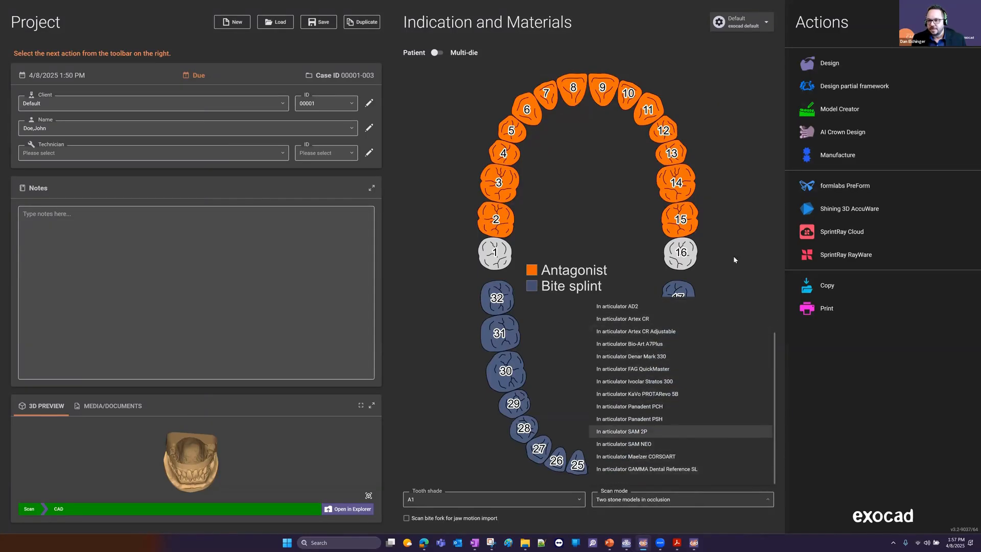
pyautogui.click(735, 116)
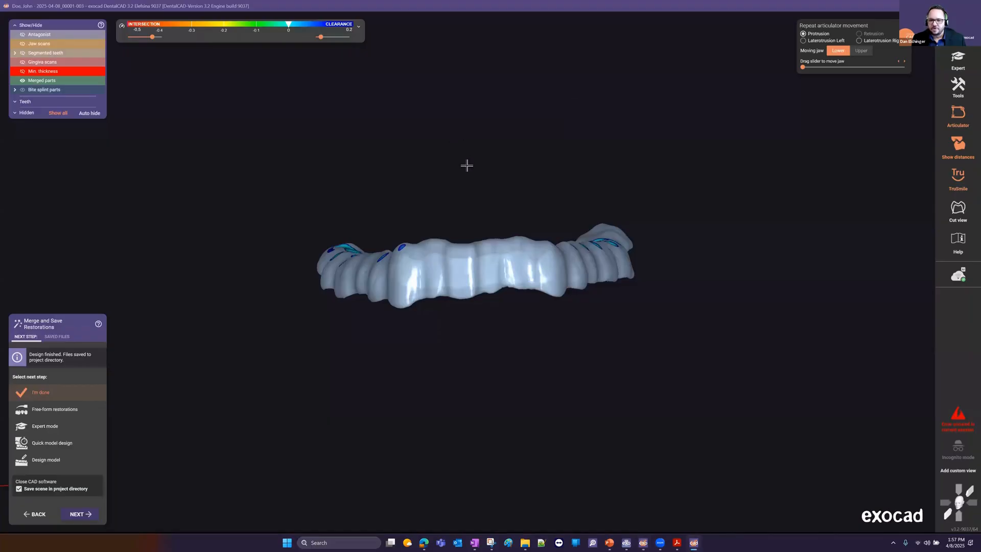
# Step: Continue to free-forming the merged splint and bring up its attachment settings
pyautogui.moveTo(467, 165); pyautogui.dragTo(510, 145, button='right')
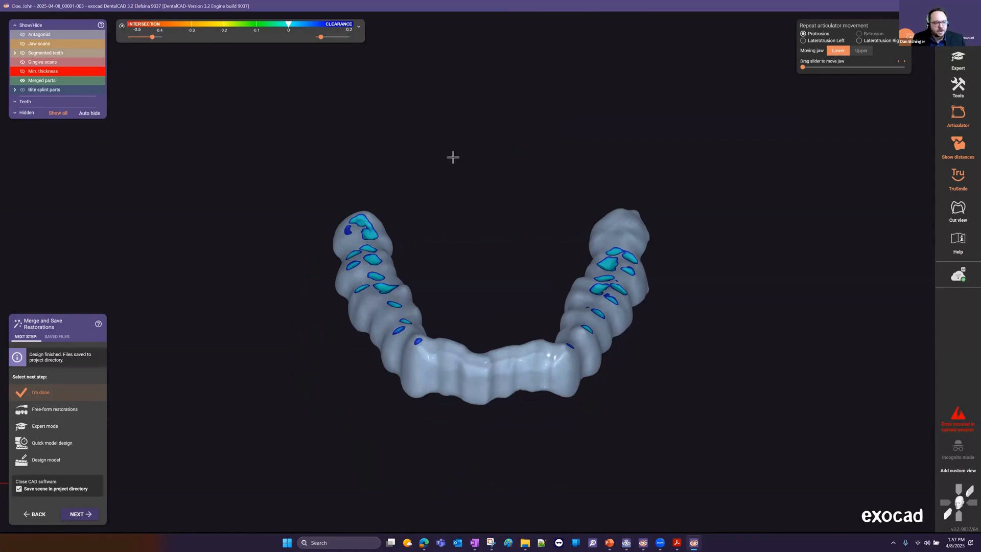
pyautogui.moveTo(453, 157); pyautogui.dragTo(418, 149, button='middle')
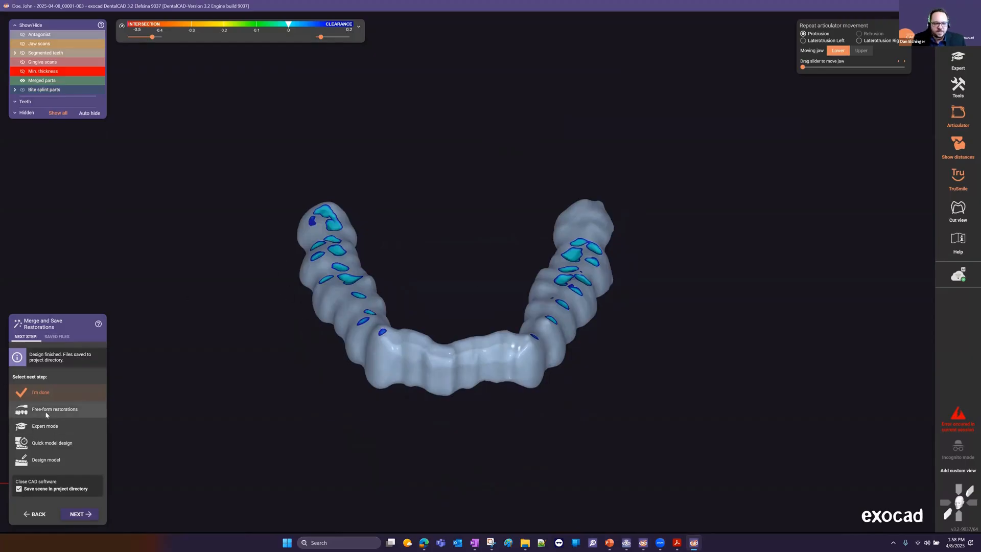
pyautogui.click(63, 416)
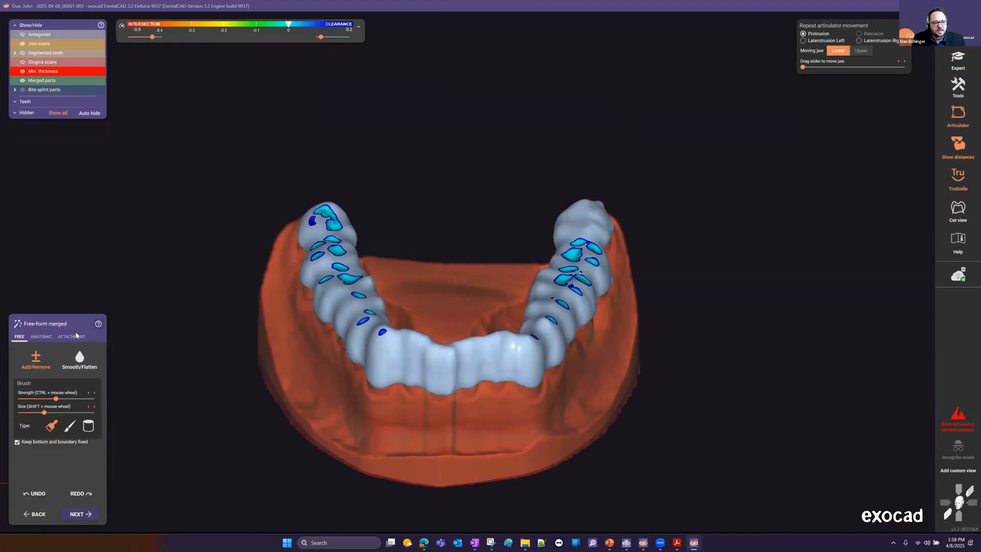
pyautogui.click(72, 336)
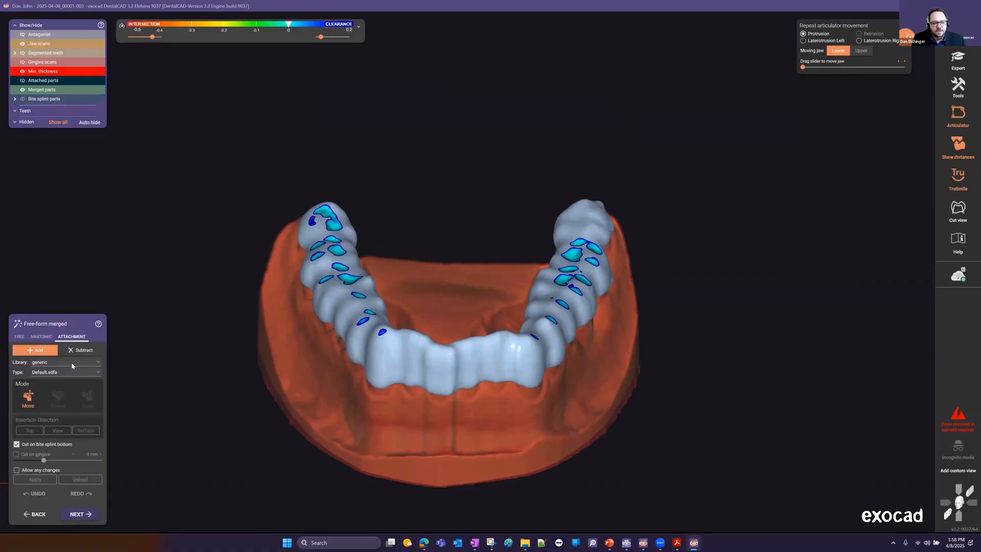
pyautogui.moveTo(432, 217); pyautogui.dragTo(477, 185, button='middle')
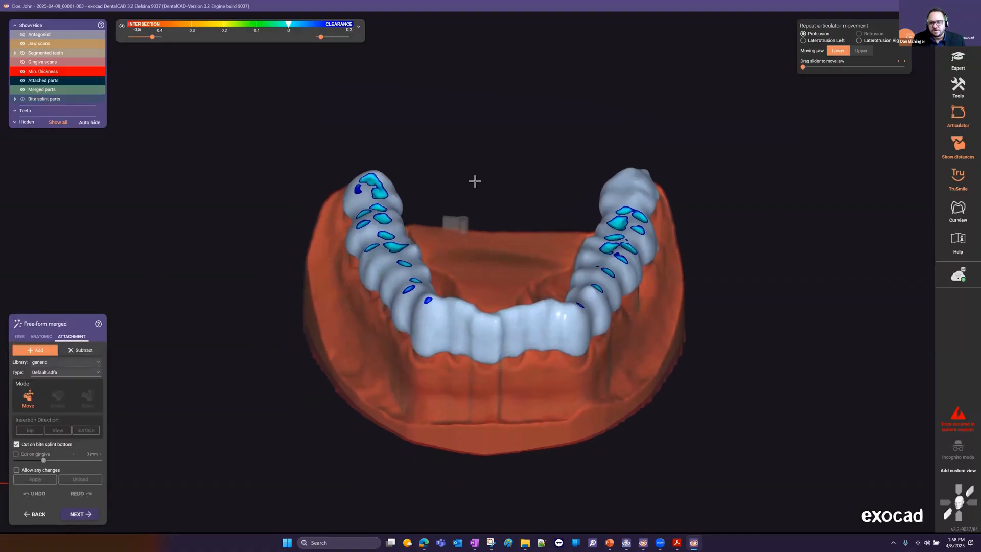
pyautogui.moveTo(475, 182); pyautogui.dragTo(445, 192, button='right')
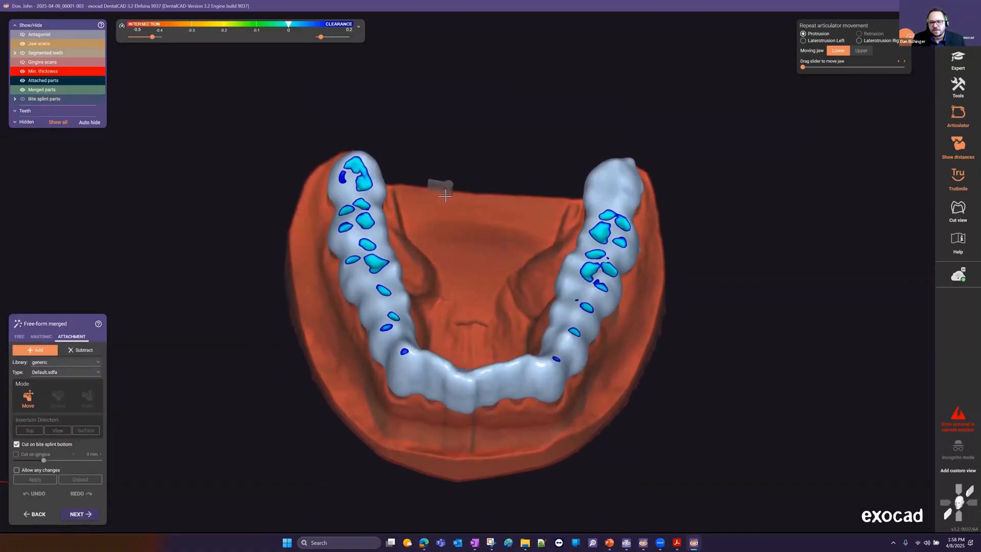
# Step: Draw an attachment along a spline over the splint's biting surface, following the whole arch from one rear molar to the other
pyautogui.click(74, 362)
pyautogui.scroll(-5, 83, 428)
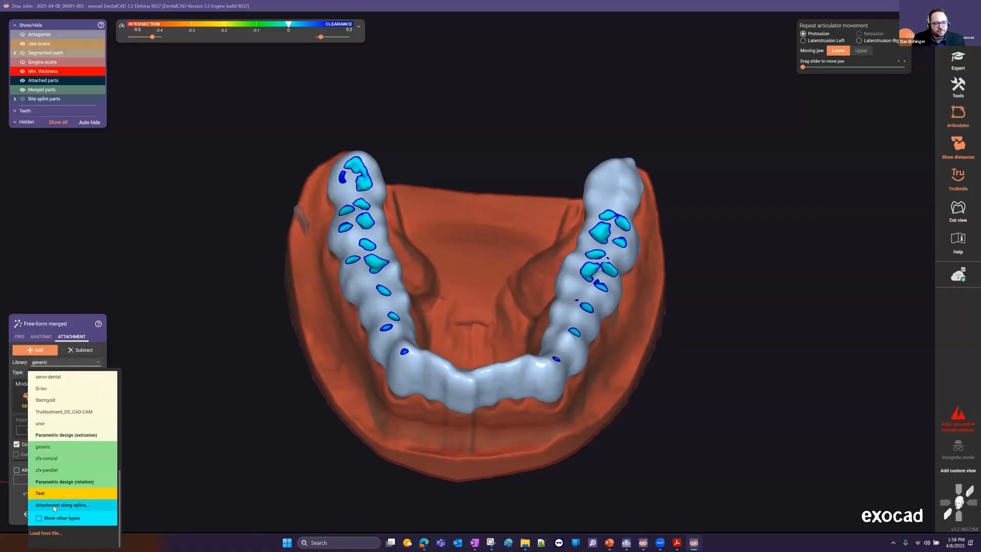
pyautogui.click(102, 506)
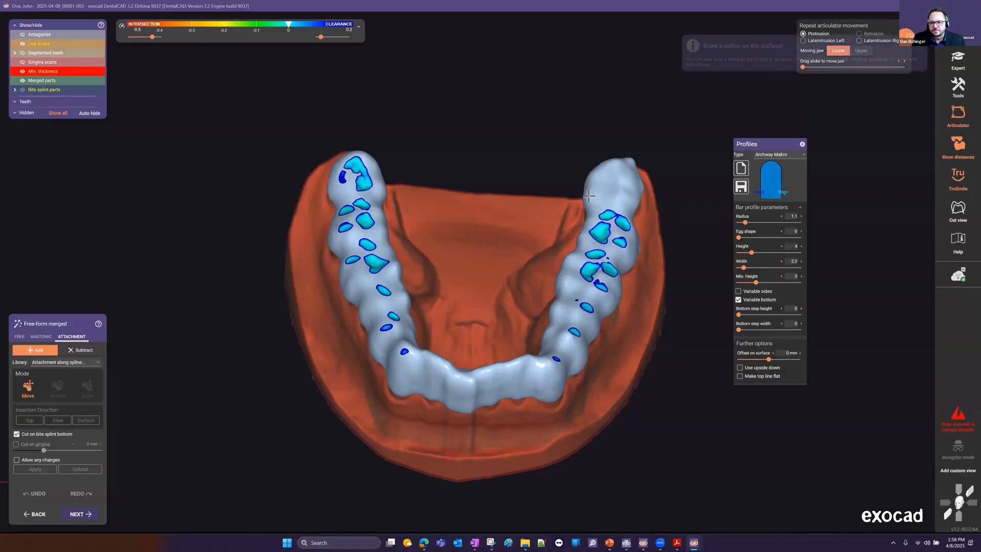
pyautogui.scroll(2, 592, 174)
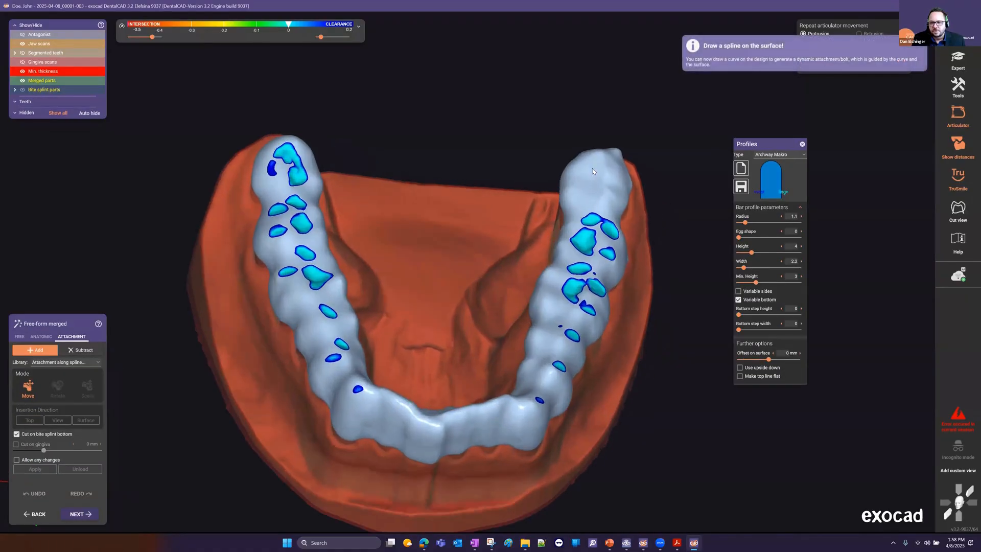
pyautogui.doubleClick(588, 211)
pyautogui.moveTo(571, 258)
pyautogui.mouseDown(button='right')
pyautogui.moveTo(562, 266)
pyautogui.moveTo(577, 248)
pyautogui.mouseUp(button='right')
pyautogui.click(577, 249)
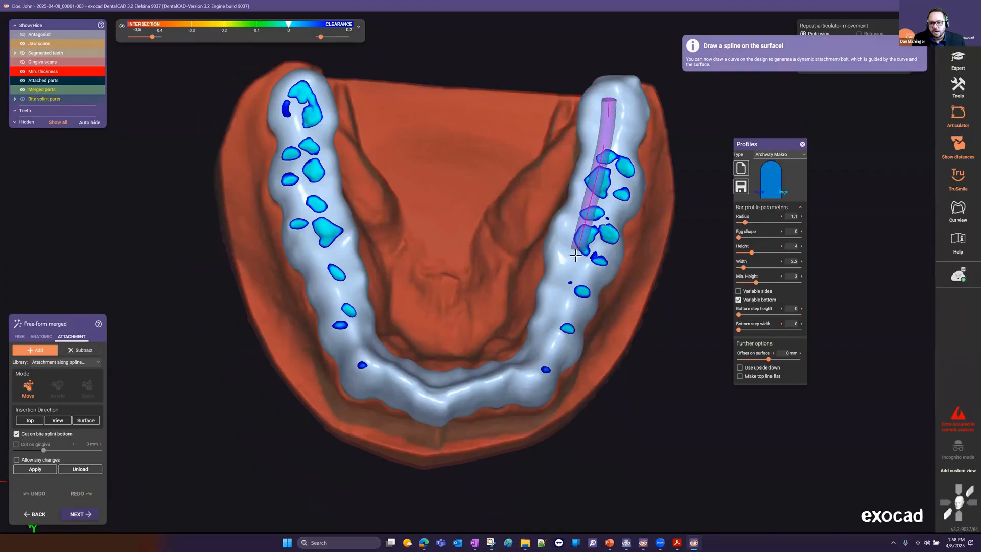
pyautogui.click(567, 284)
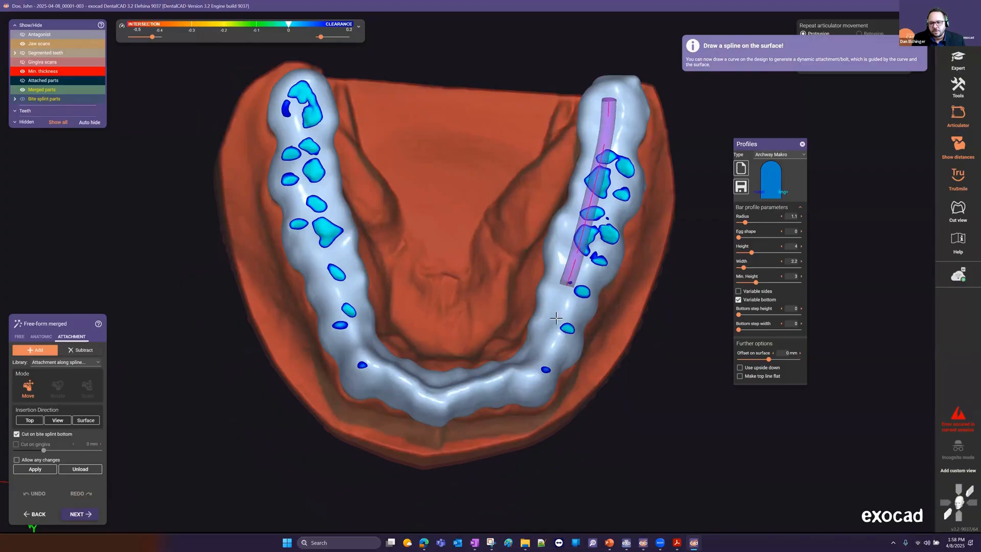
pyautogui.click(537, 362)
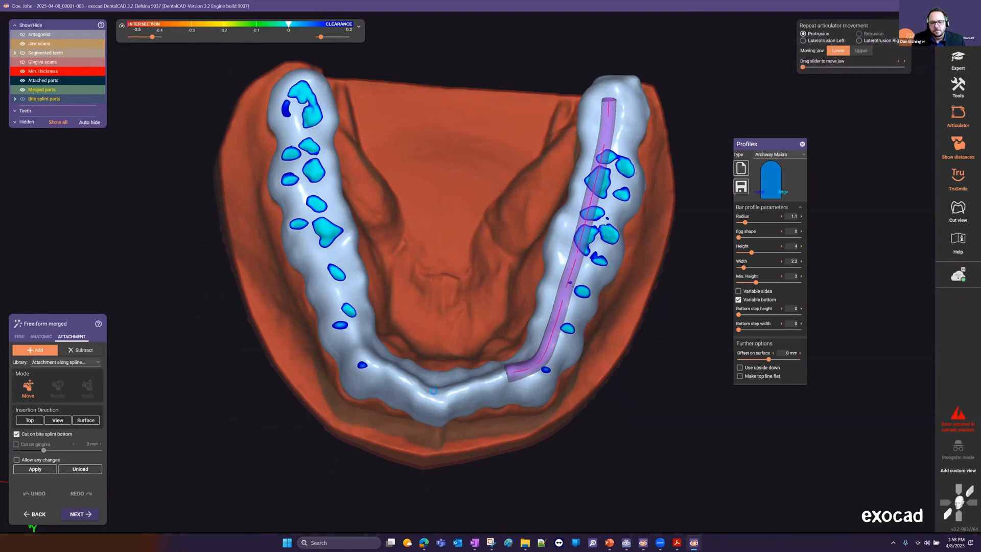
pyautogui.click(411, 382)
pyautogui.click(378, 365)
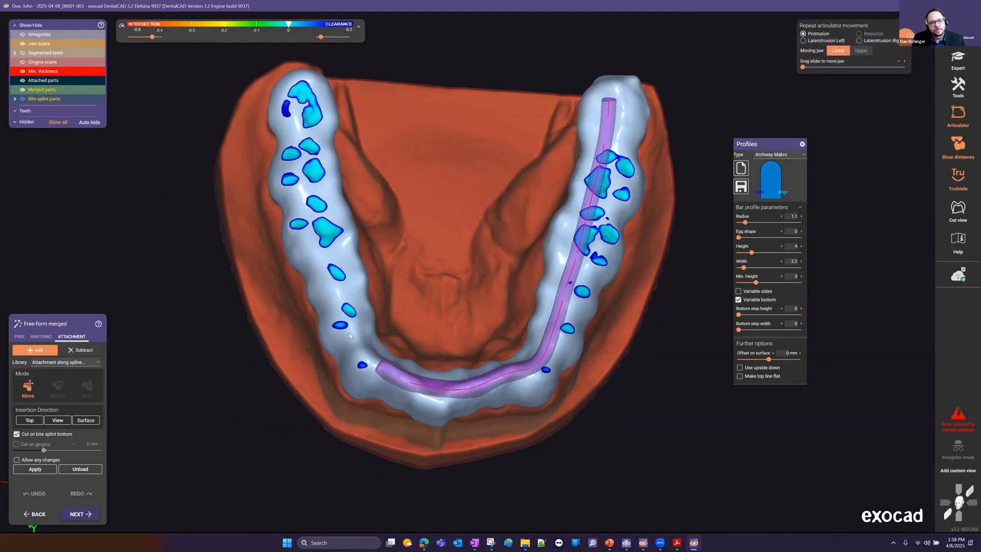
pyautogui.click(353, 313)
pyautogui.click(334, 248)
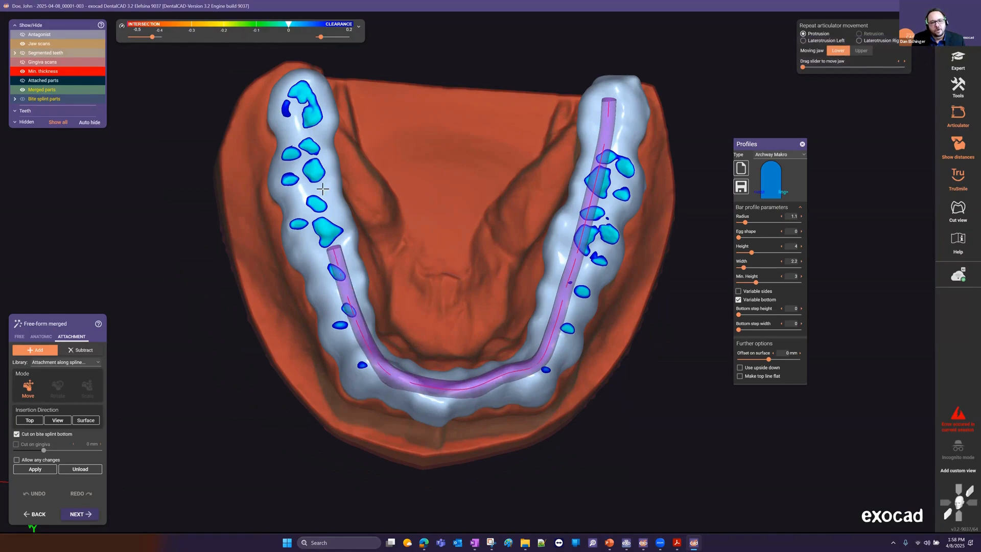
pyautogui.click(319, 185)
pyautogui.click(307, 115)
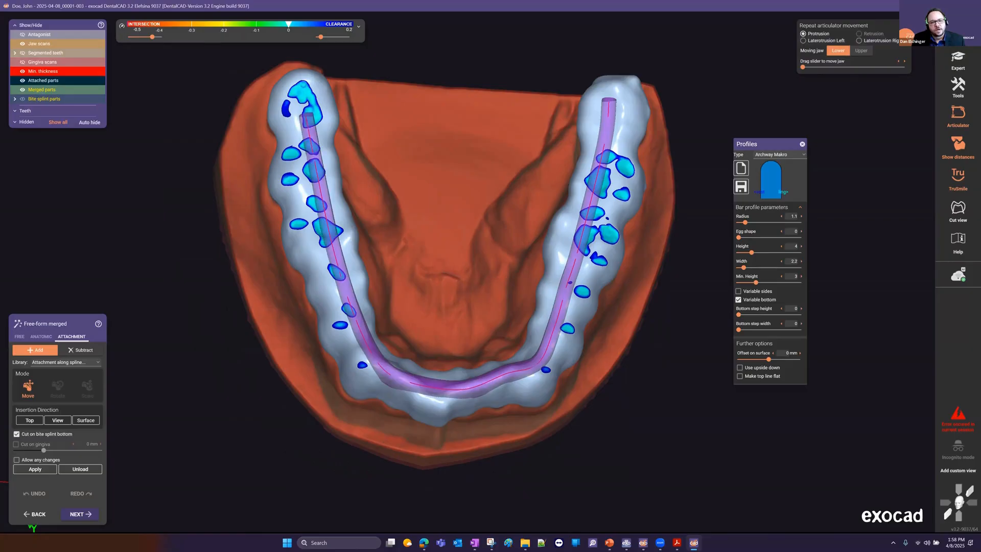
pyautogui.click(303, 83)
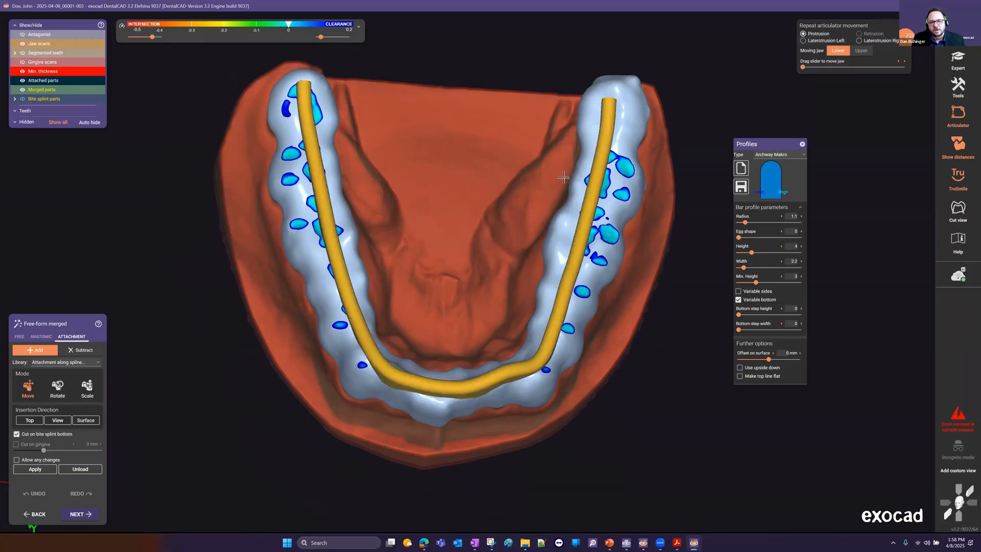
# Step: Change the spline attachment's profile to PrimaryBar and set its width to 9.35
pyautogui.moveTo(455, 257); pyautogui.dragTo(631, 152, button='right')
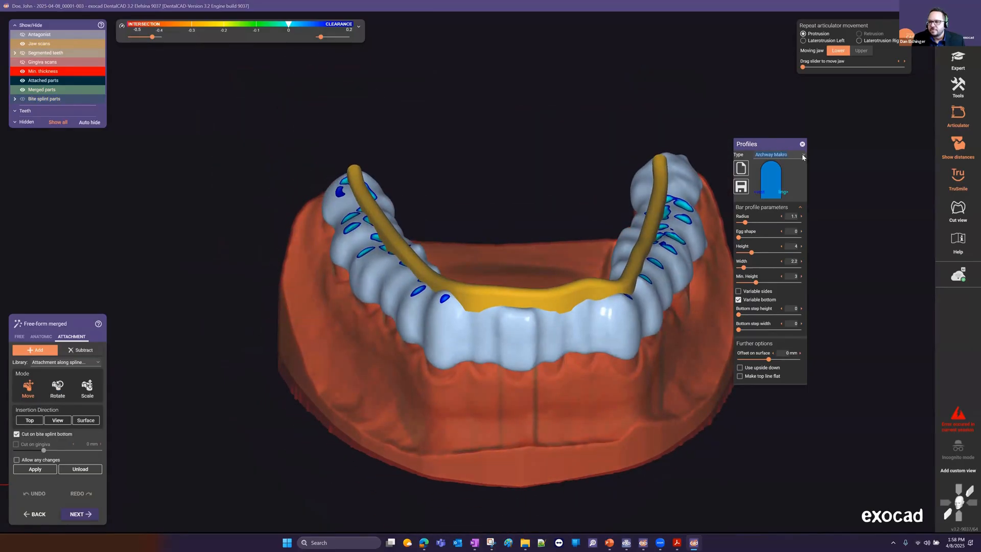
pyautogui.click(803, 155)
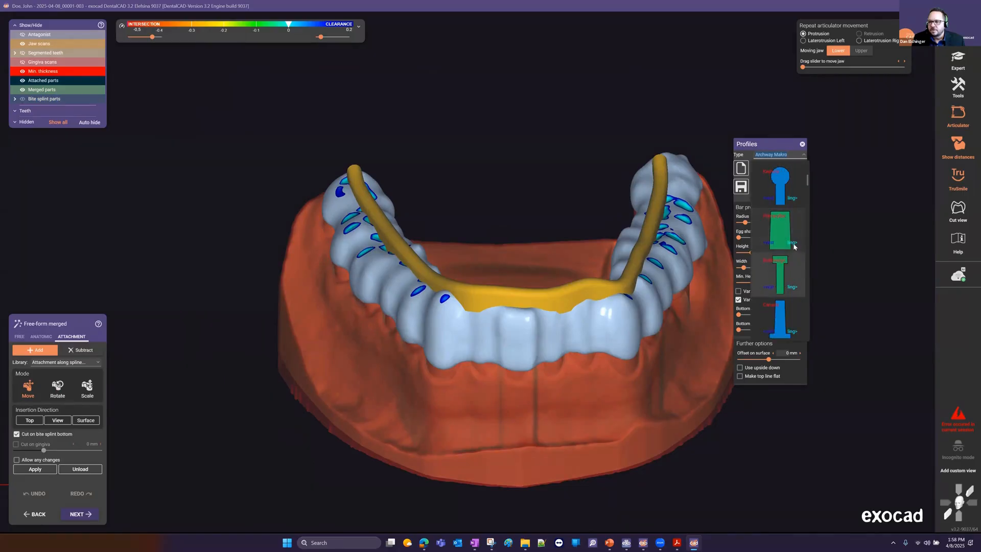
pyautogui.click(786, 240)
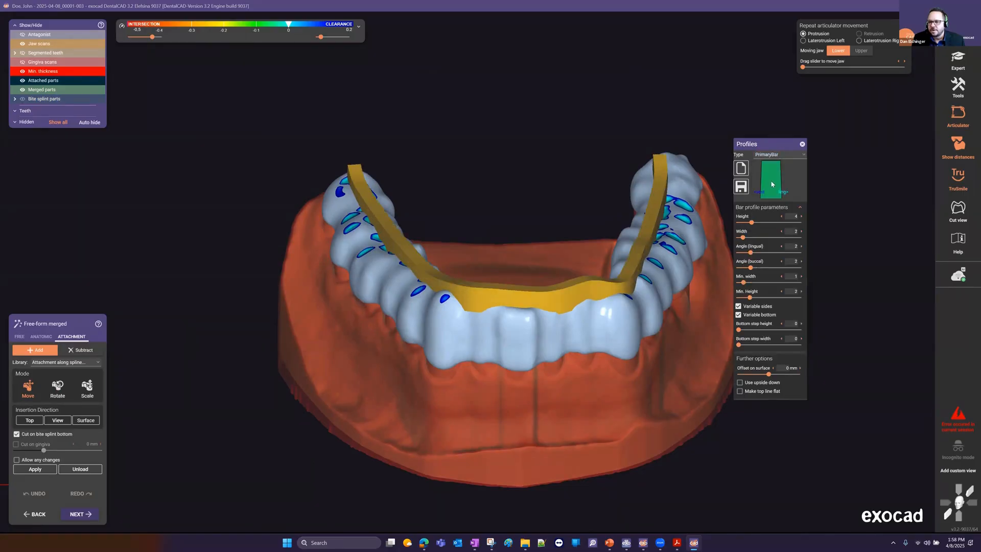
pyautogui.moveTo(548, 189); pyautogui.dragTo(526, 159, button='right')
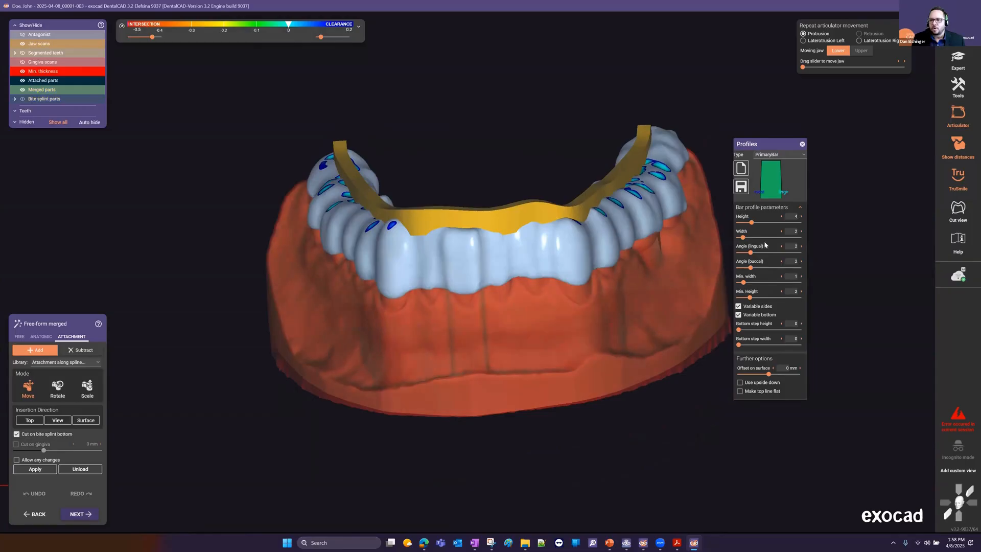
pyautogui.moveTo(574, 439); pyautogui.dragTo(546, 444, button='middle')
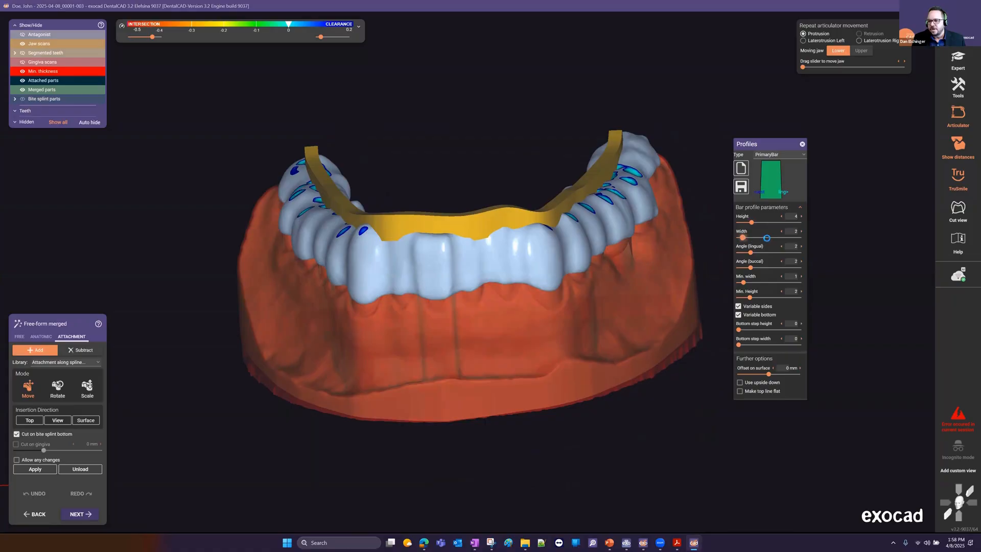
pyautogui.moveTo(767, 238); pyautogui.dragTo(774, 238)
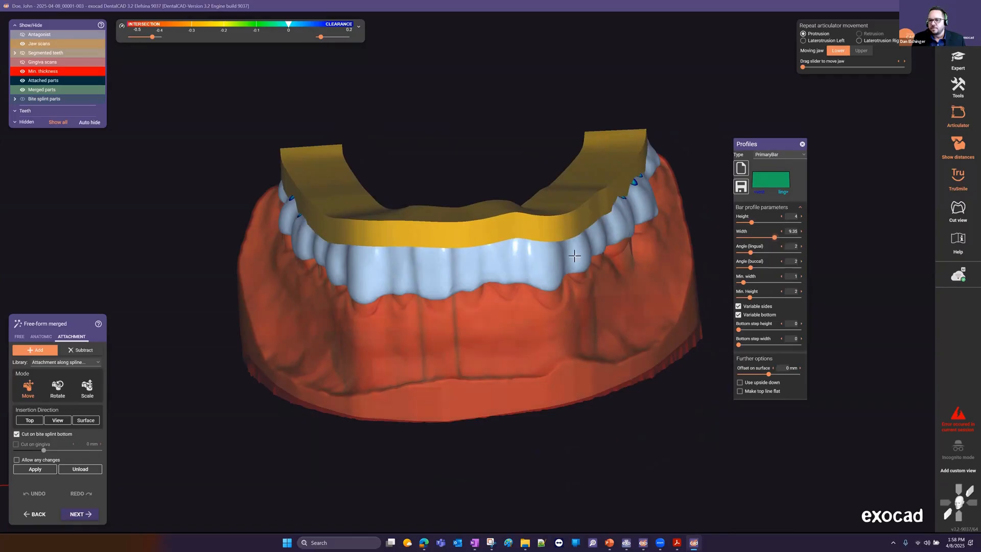
# Step: Make the bar's top line flat, set its height to 3.33 and close the profile settings without applying the attachment
pyautogui.scroll(-3, 574, 256)
pyautogui.moveTo(574, 256); pyautogui.dragTo(595, 271, button='right')
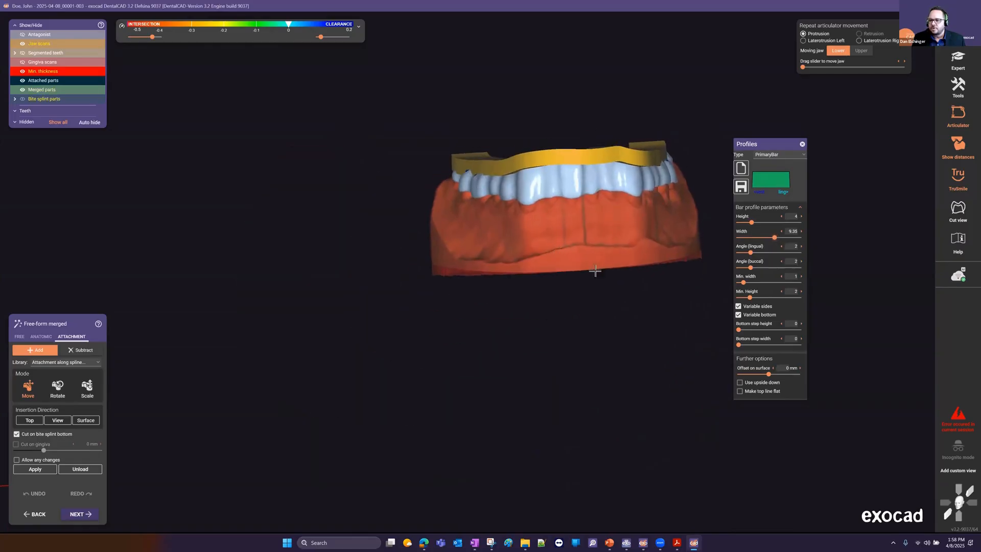
pyautogui.click(739, 391)
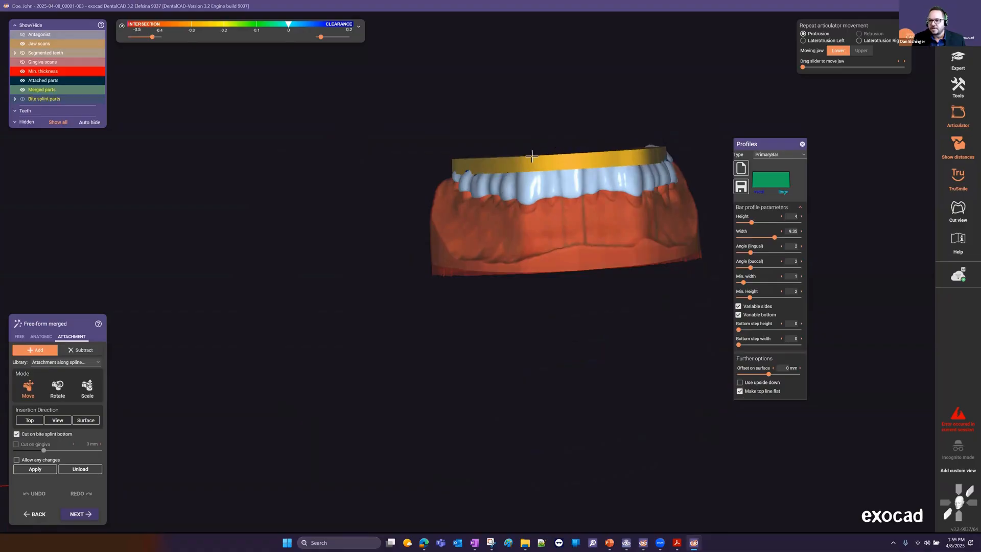
pyautogui.moveTo(606, 199); pyautogui.dragTo(703, 204, button='right')
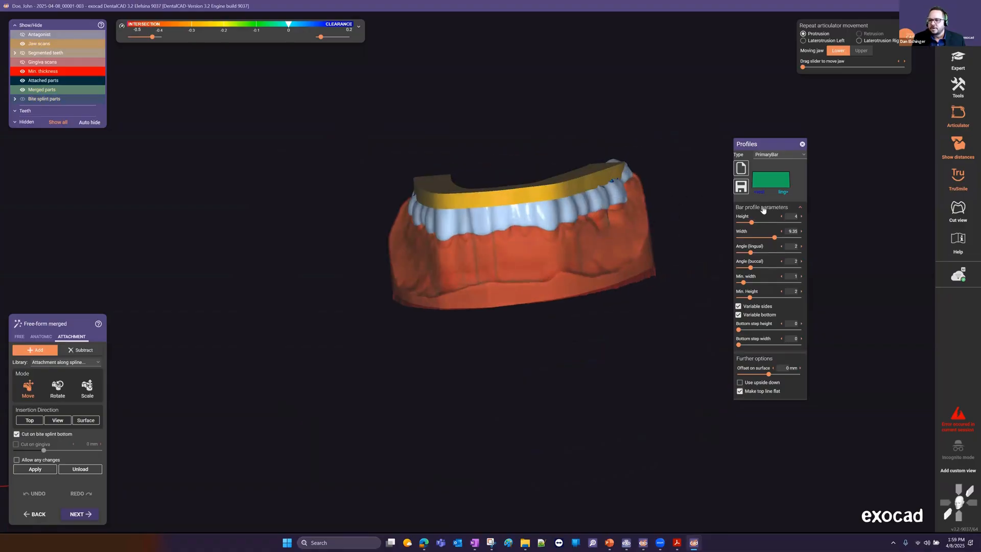
pyautogui.click(757, 222)
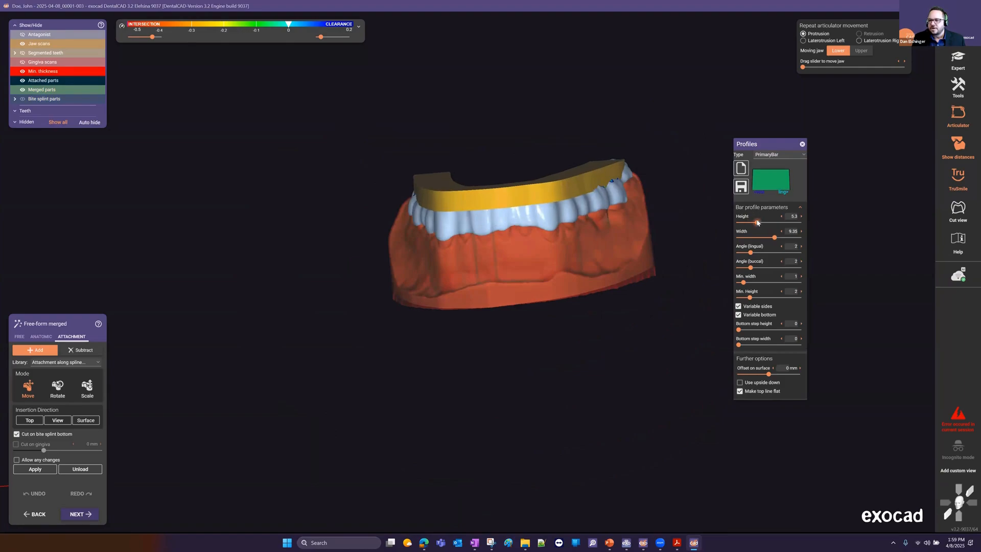
pyautogui.click(754, 222)
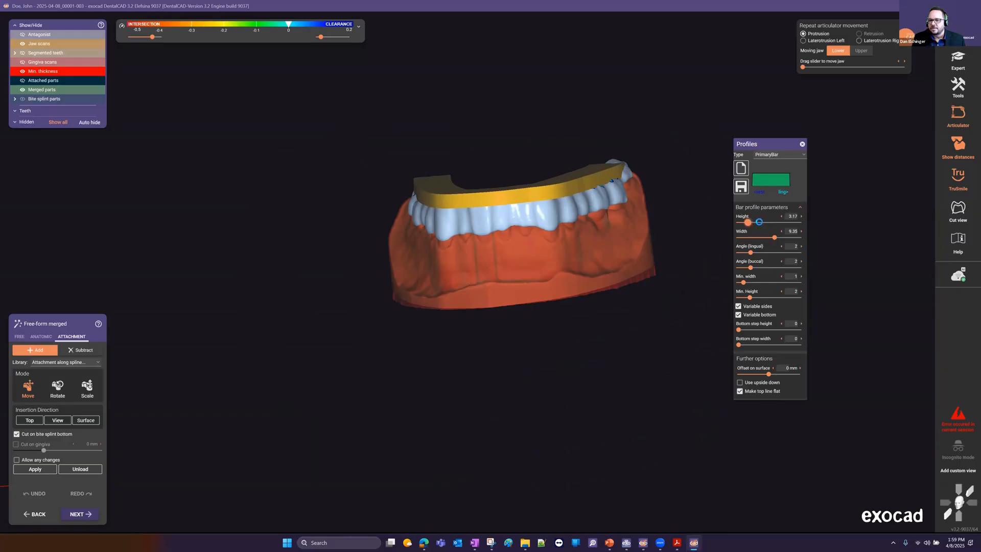
pyautogui.moveTo(754, 221); pyautogui.dragTo(748, 223)
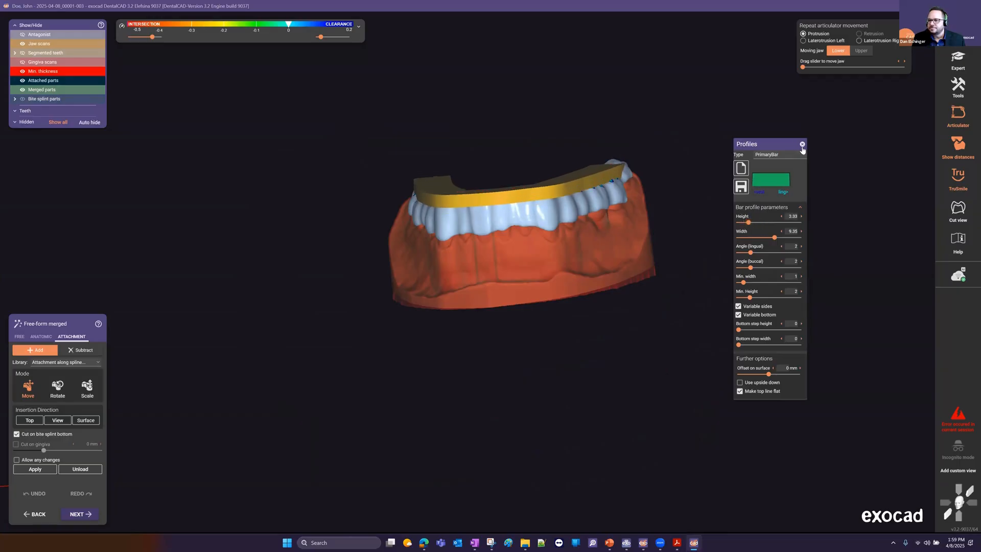
pyautogui.press('Escape')
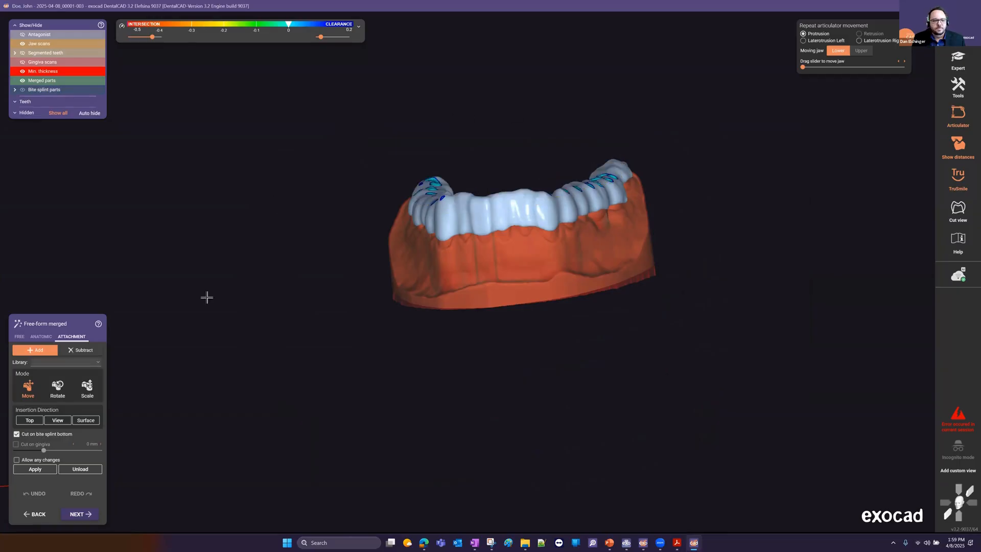
# Step: Finish free-forming the merged splint and save the modifications to the bitesplint_cad STL file
pyautogui.click(79, 514)
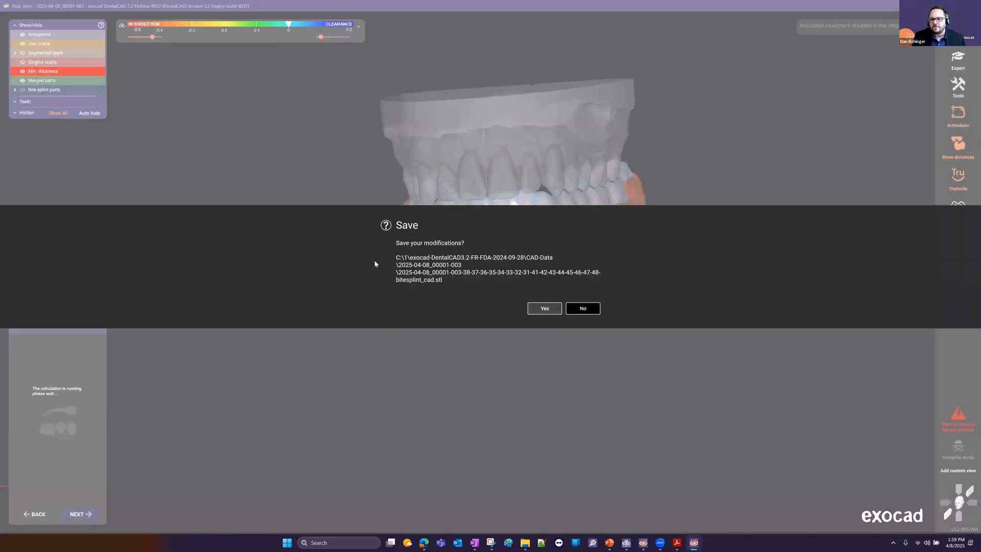
pyautogui.click(544, 308)
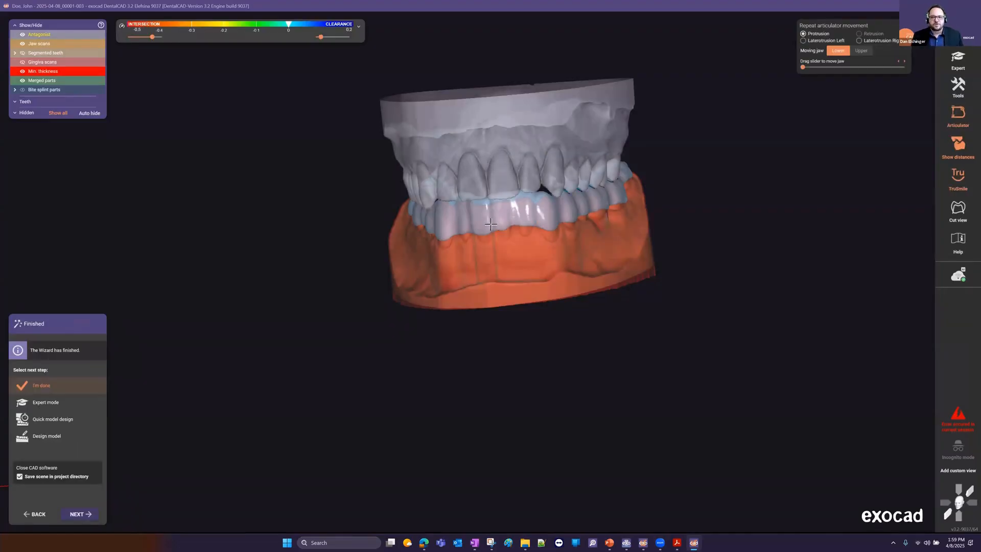
pyautogui.moveTo(492, 225); pyautogui.dragTo(476, 315, button='middle')
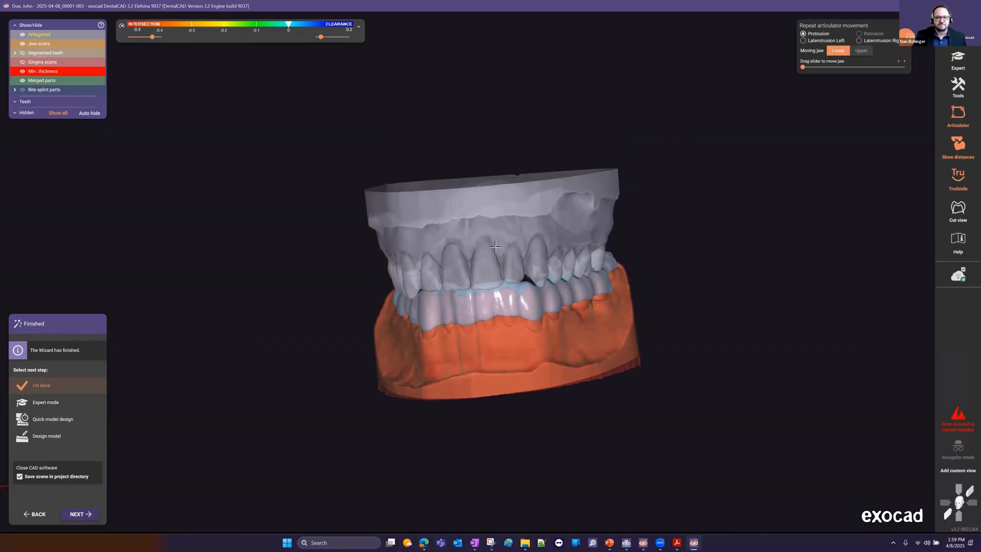
pyautogui.moveTo(497, 247); pyautogui.dragTo(547, 244, button='right')
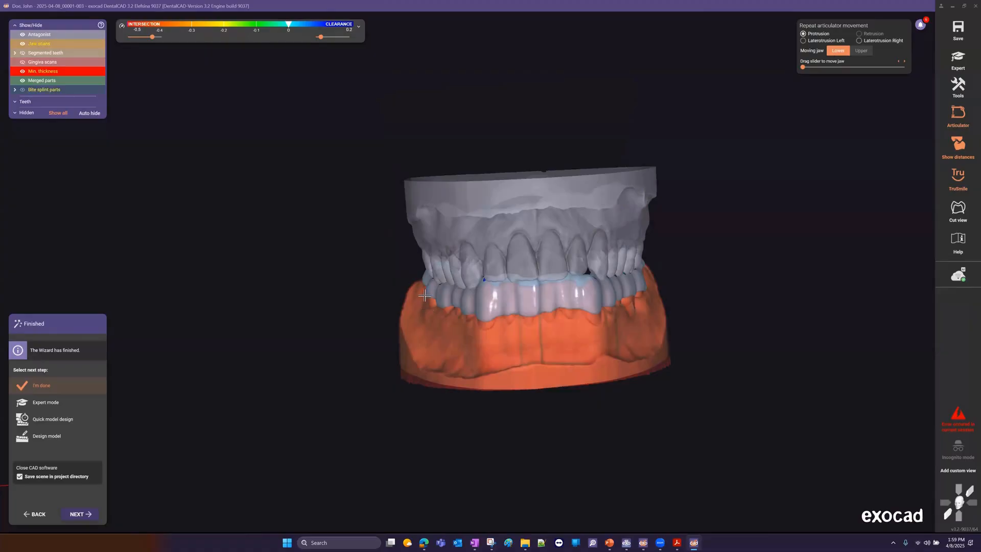
pyautogui.moveTo(434, 234); pyautogui.dragTo(459, 225, button='right')
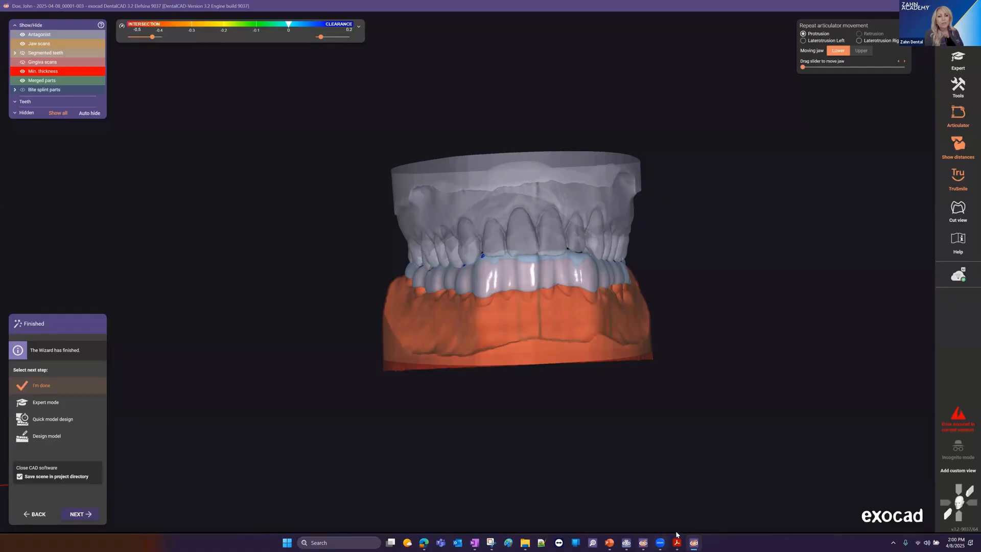
# Step: Switch from the finished splint design to the exocad project window with the implant planning actions
pyautogui.click(629, 543)
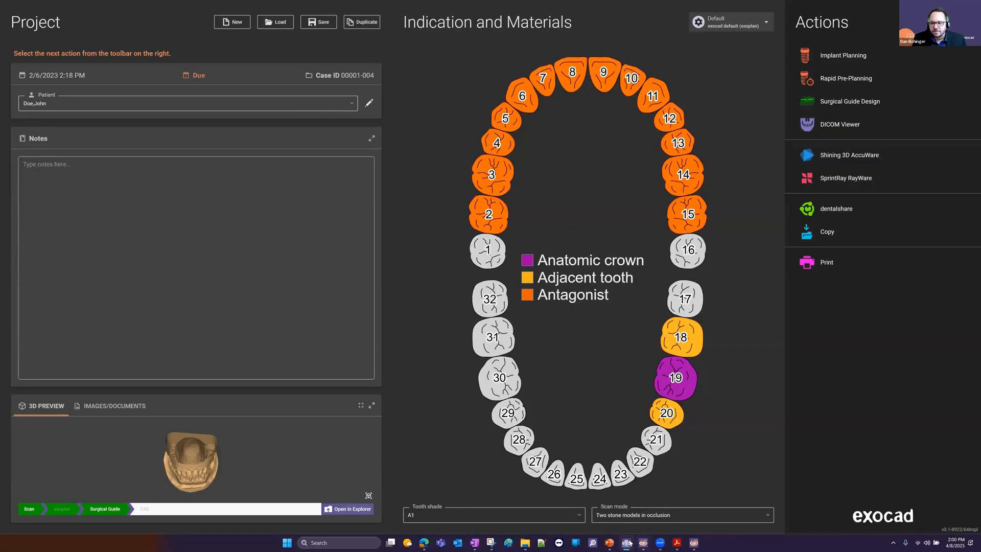